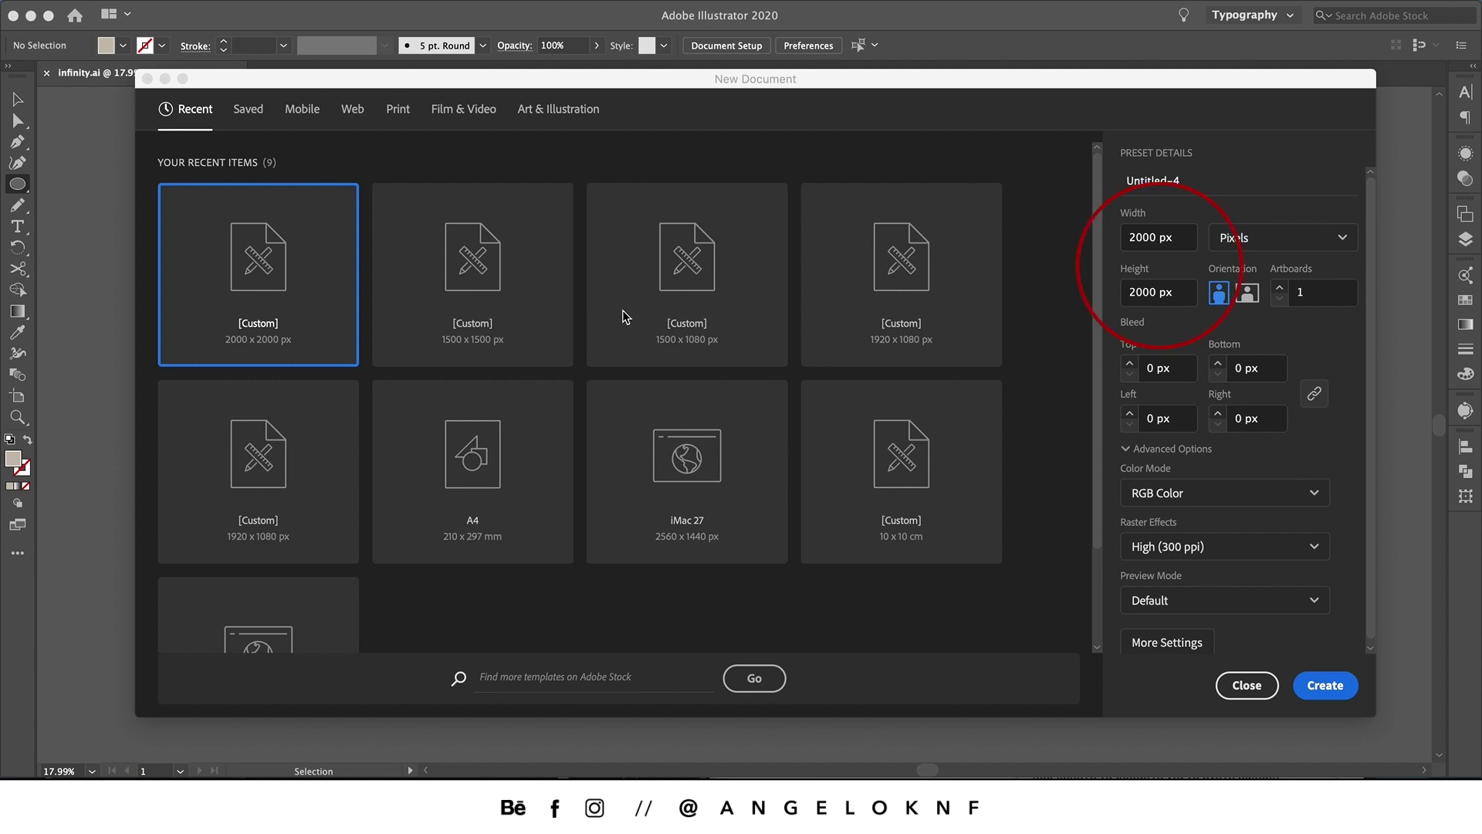
# Create a 2000 × 2000 px document and draw an open wavy path across the artboard's upper half with the Pen tool.
pyautogui.click(1325, 686)
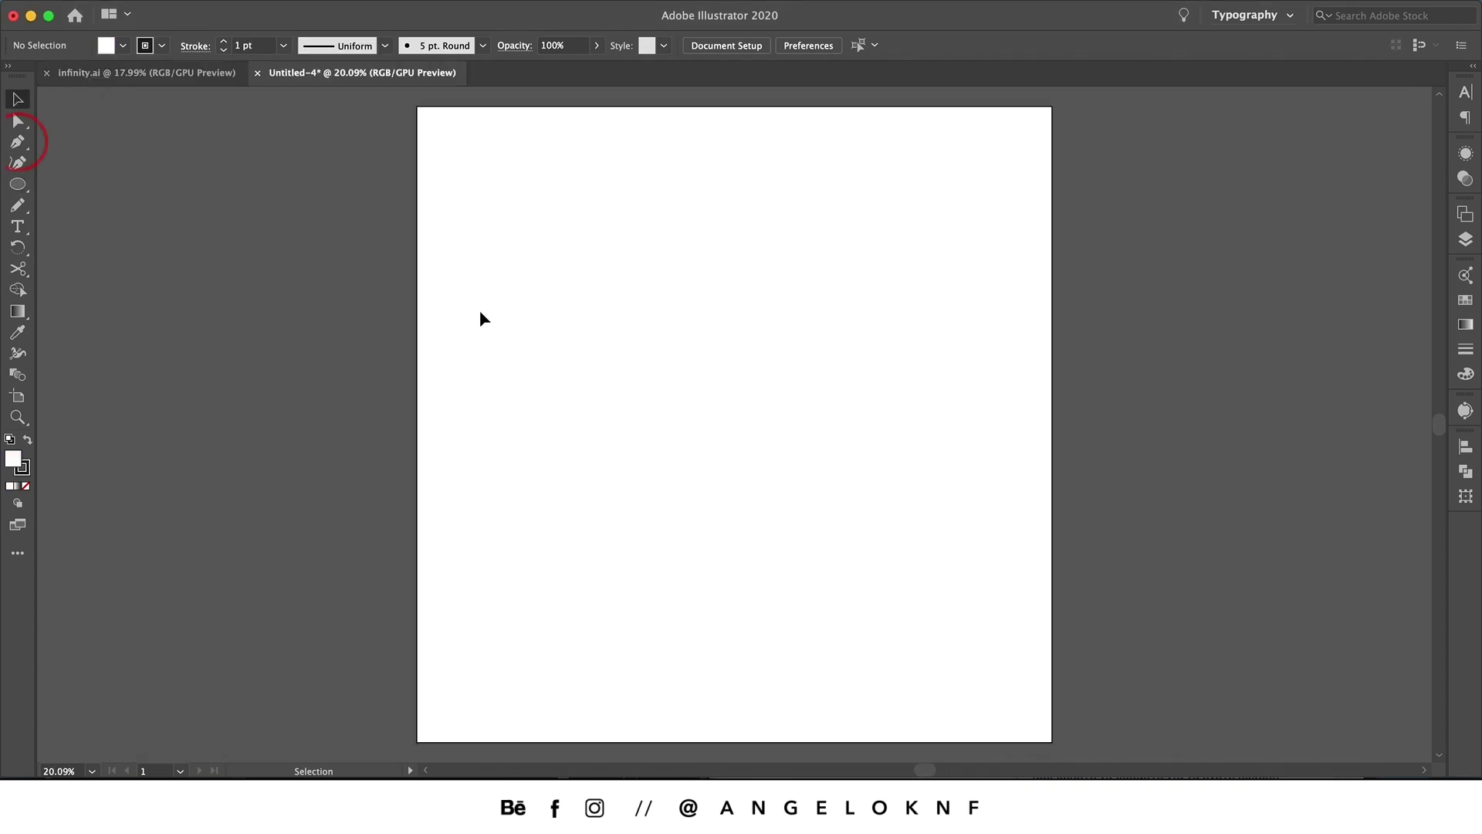
pyautogui.click(34, 145)
pyautogui.moveTo(481, 343); pyautogui.dragTo(506, 321)
pyautogui.moveTo(649, 313); pyautogui.dragTo(694, 354)
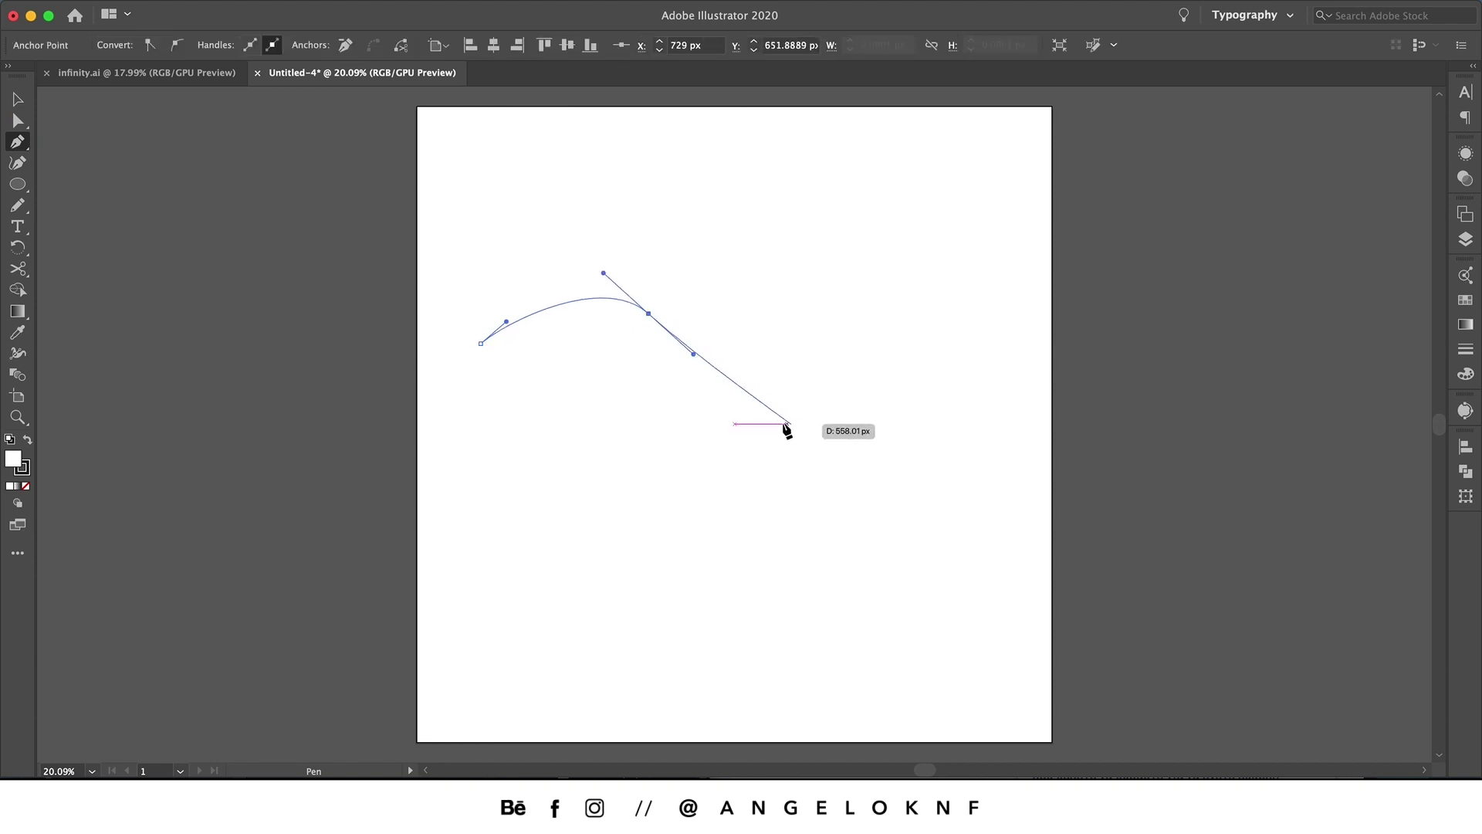
pyautogui.moveTo(807, 424); pyautogui.dragTo(981, 413)
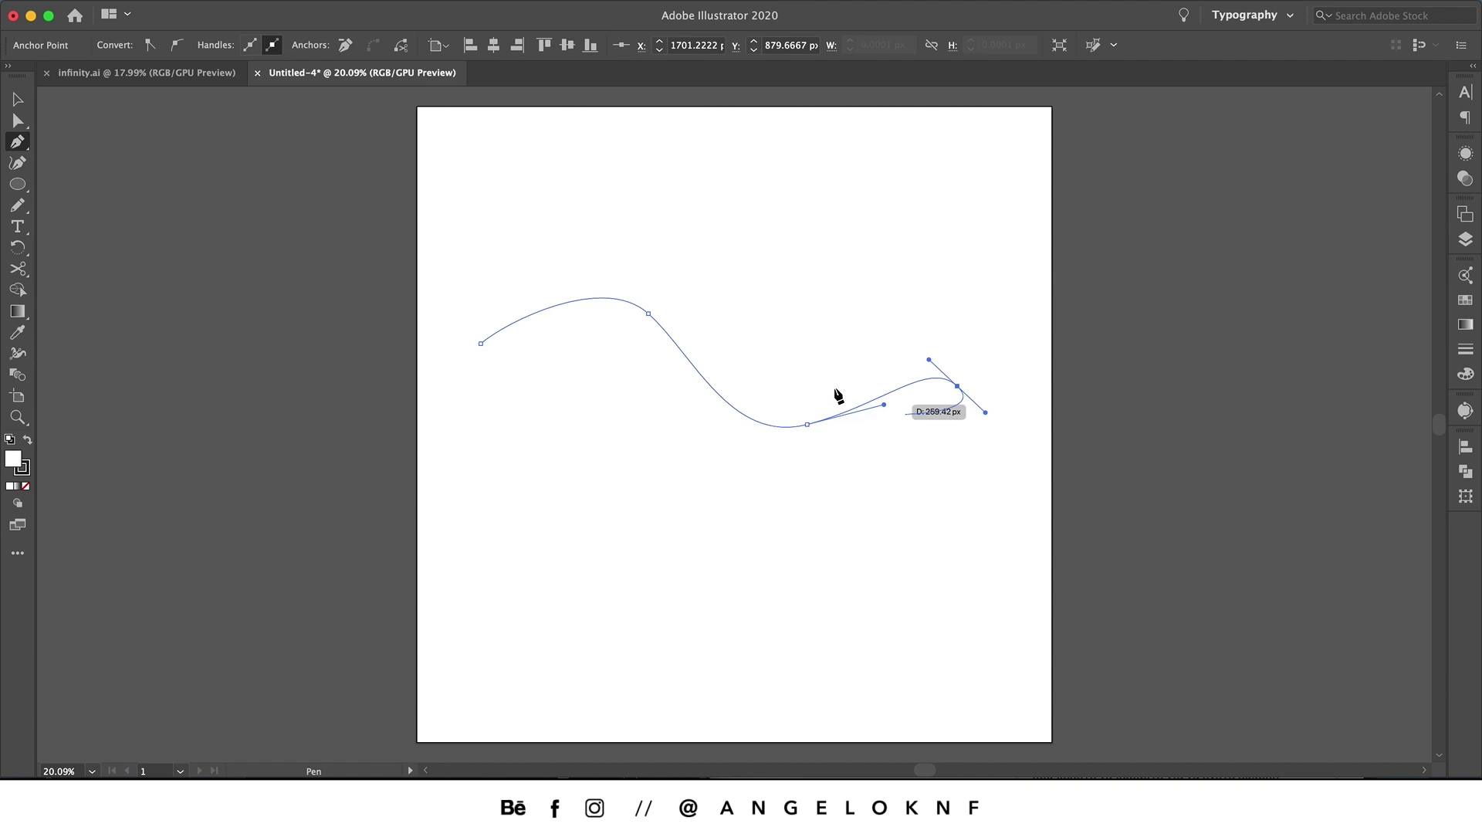
pyautogui.click(17, 99)
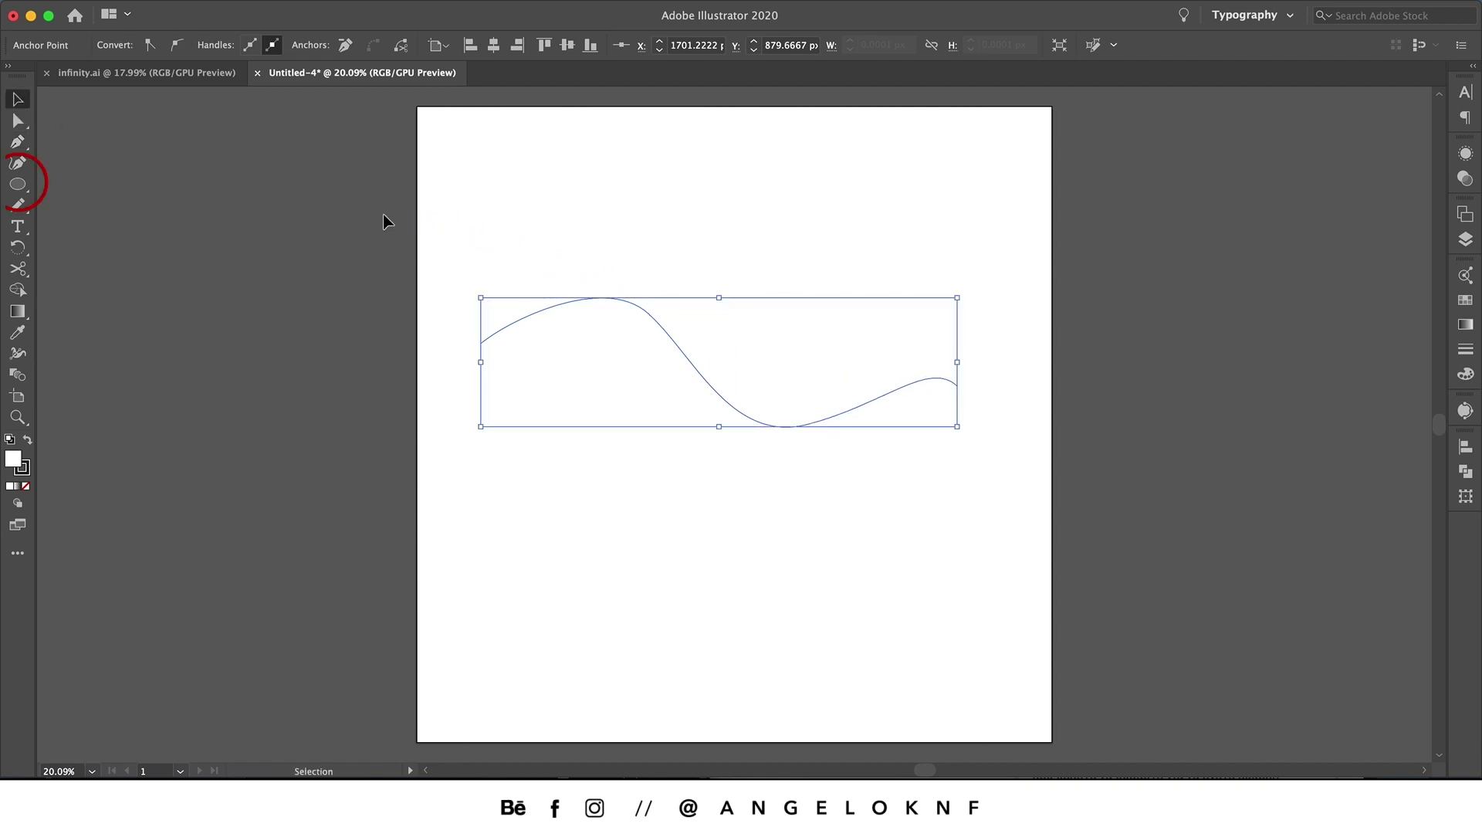
# Draw a circle about 186 px in diameter above the start of the wavy path, near the artboard's upper-left corner.
pyautogui.click(18, 184)
pyautogui.press('super+shift+a')
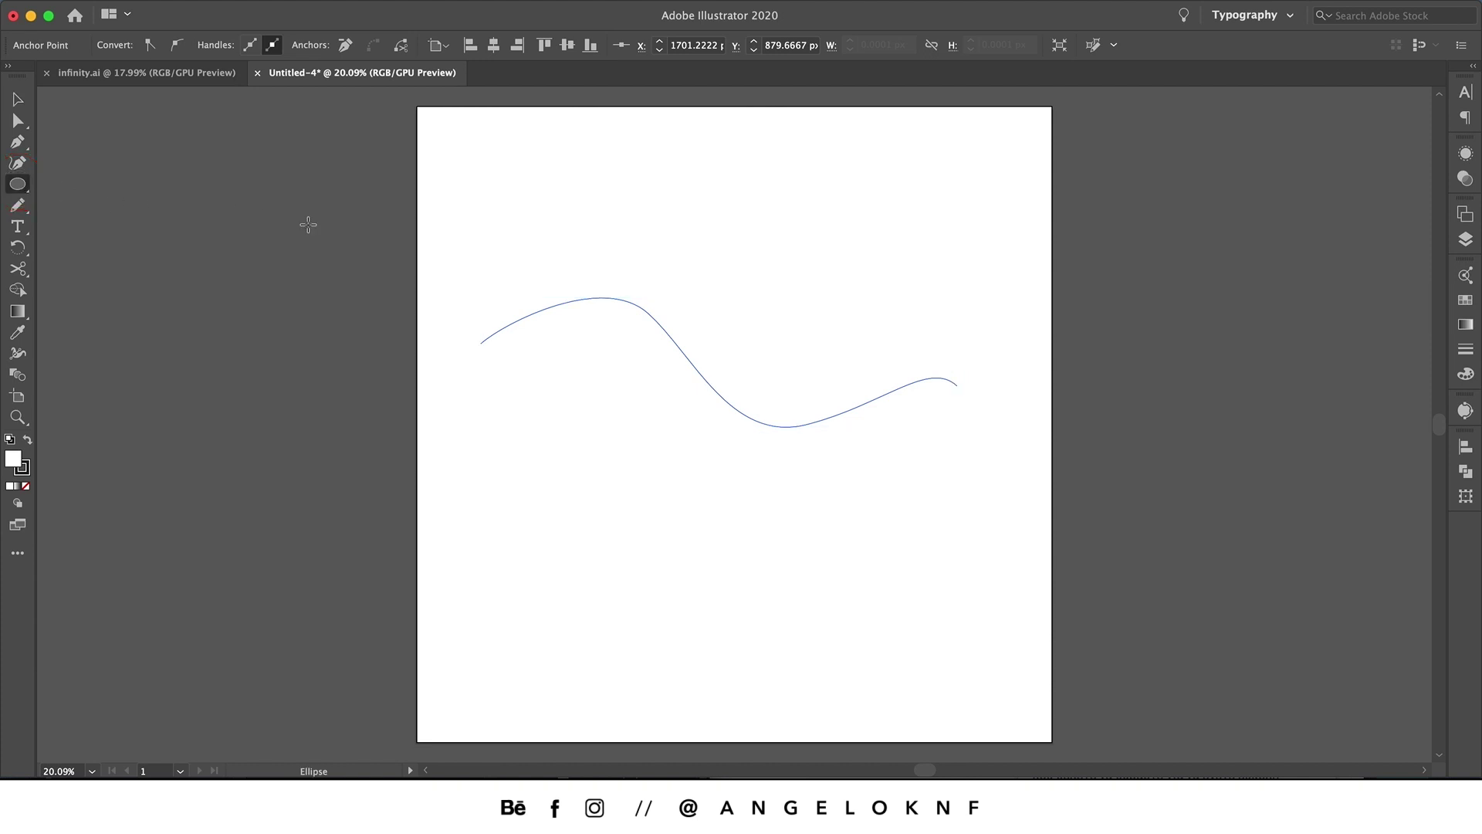
pyautogui.moveTo(499, 160); pyautogui.dragTo(557, 219)
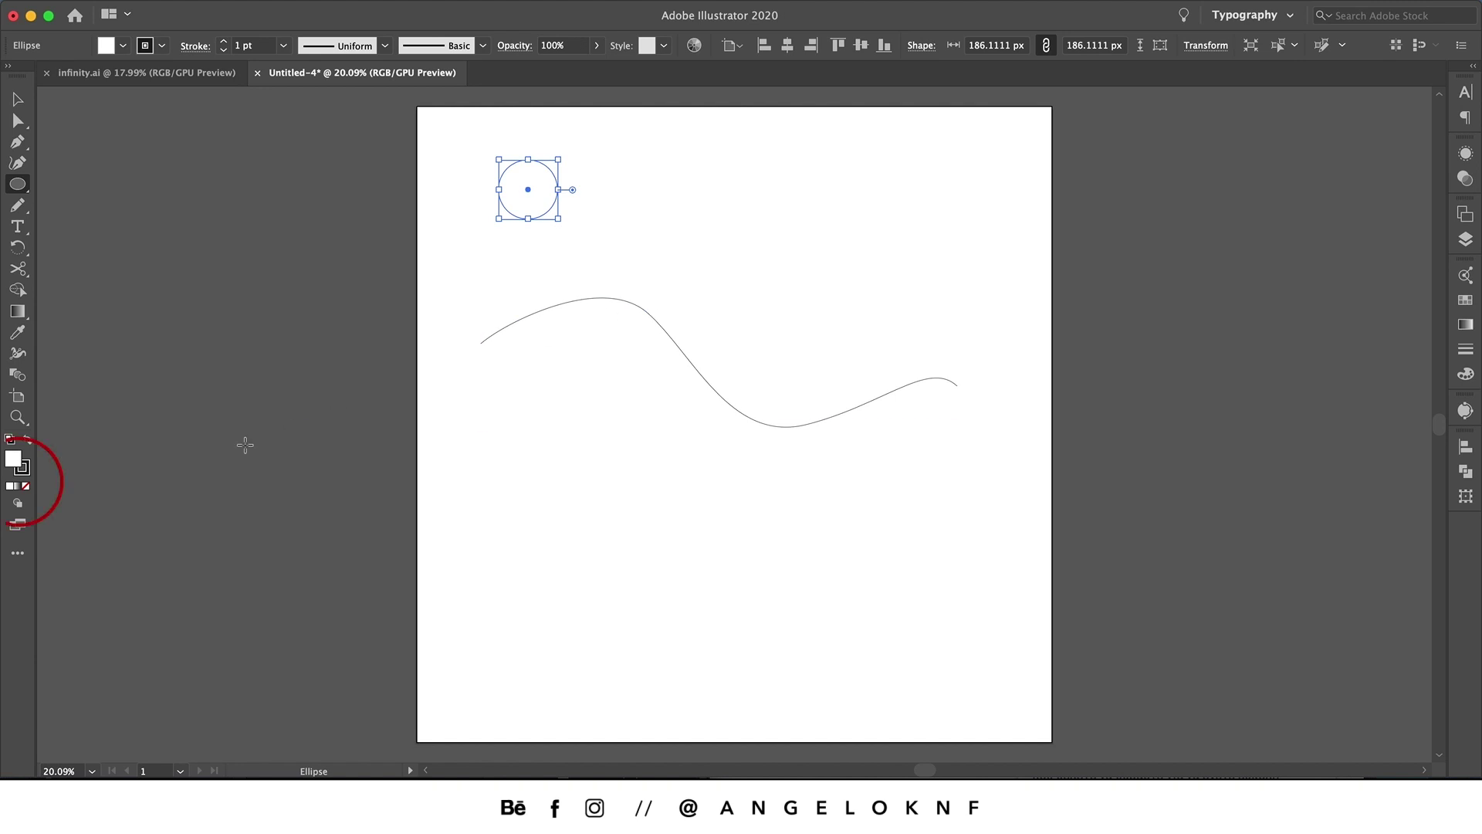
# Remove the circle's stroke and fill the circle with the default white-to-black linear gradient.
pyautogui.click(31, 473)
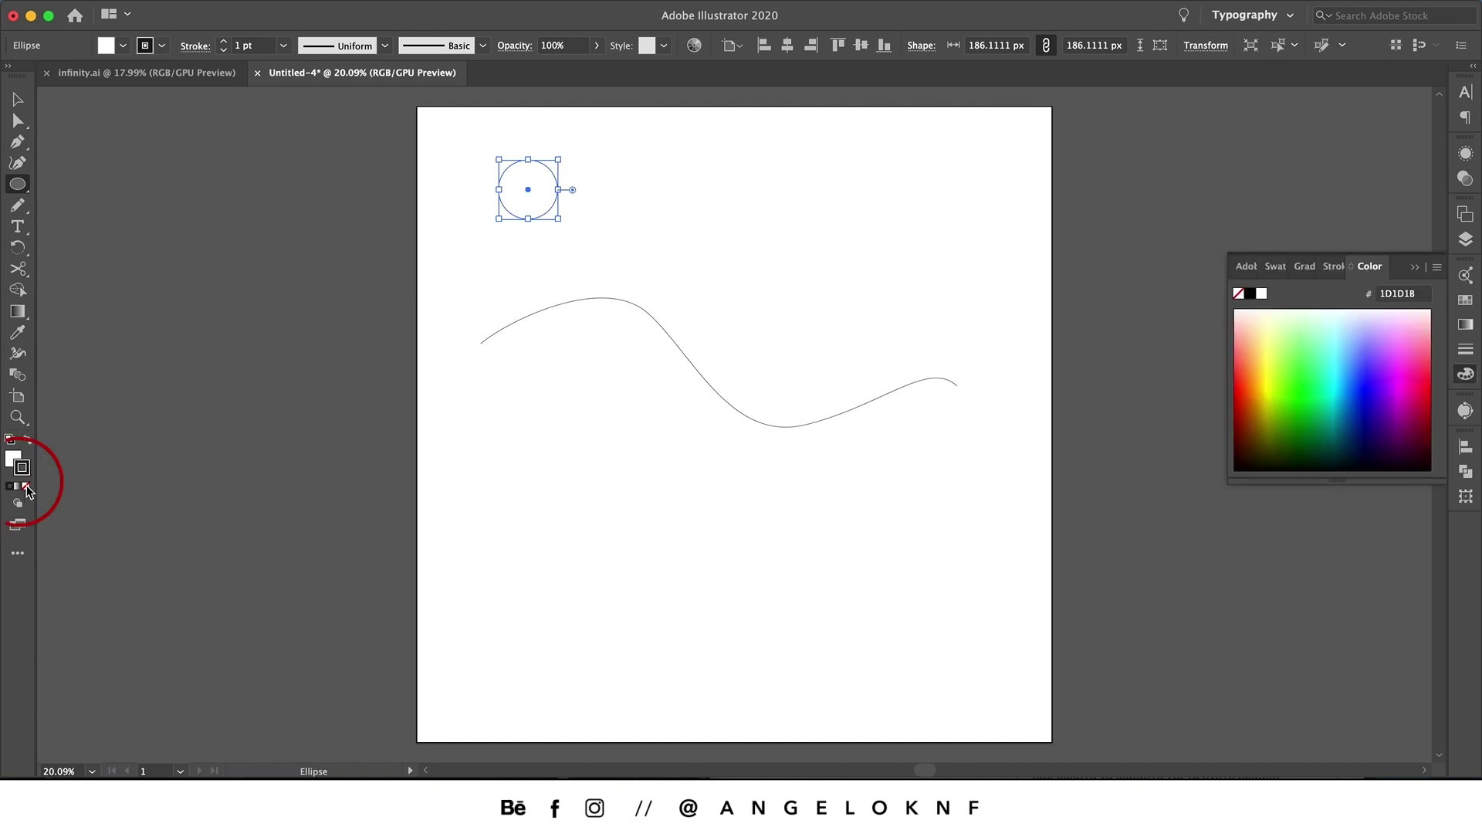
pyautogui.click(25, 486)
pyautogui.click(13, 460)
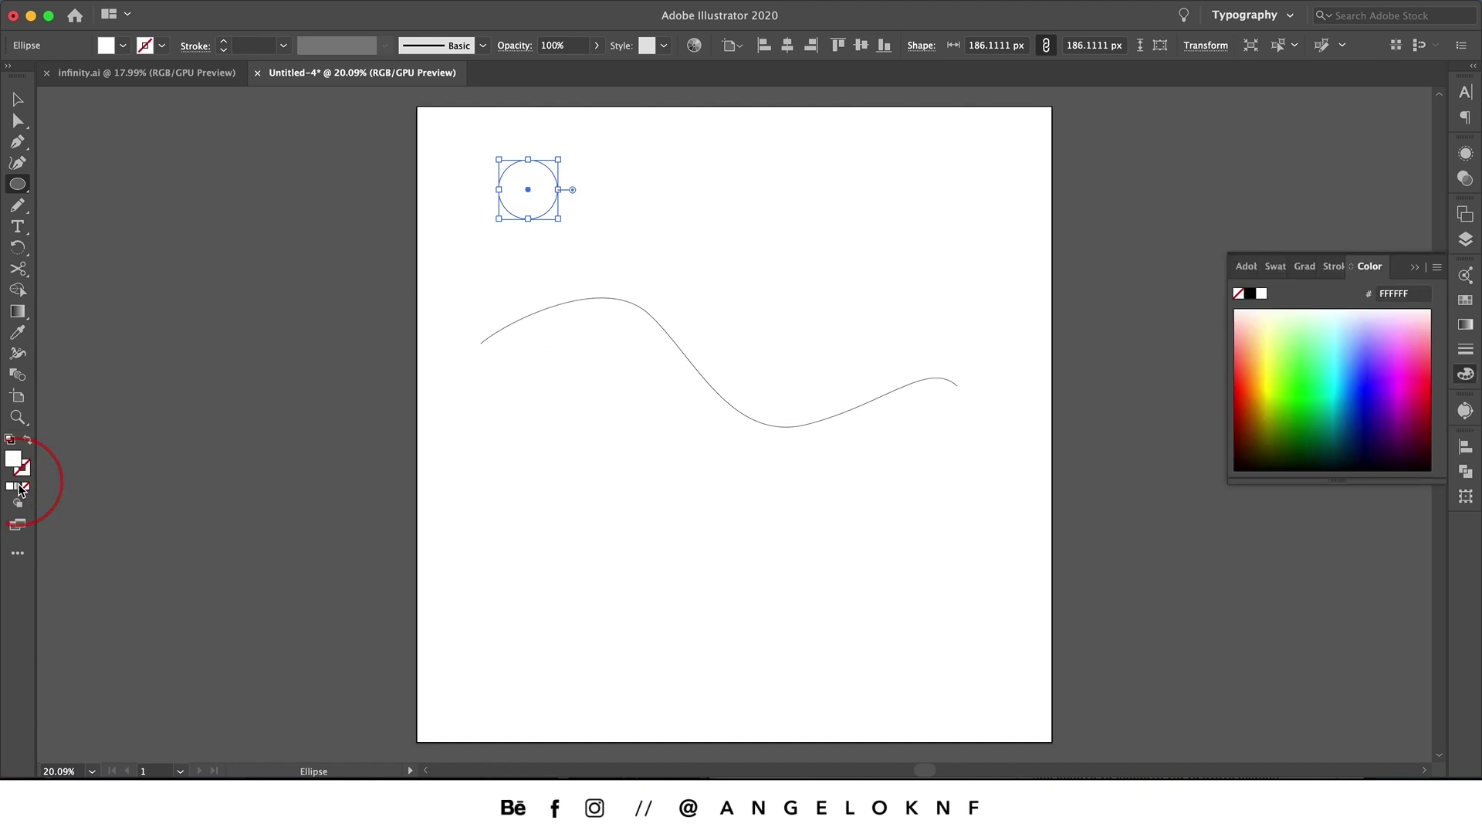
pyautogui.click(17, 486)
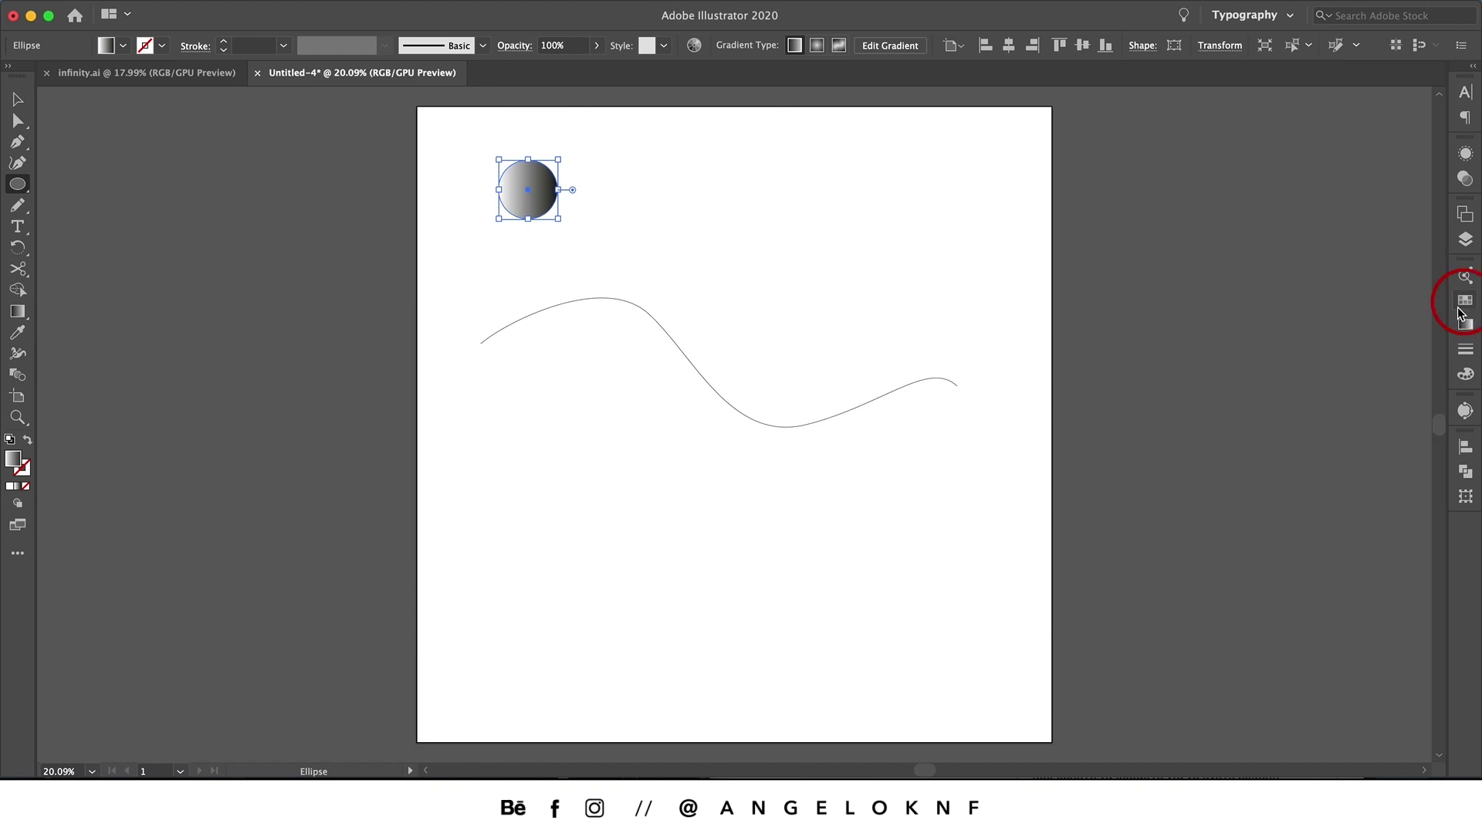
# Browse the most popular Adobe Color themes and open the options of the teal, tan and pink theme.
pyautogui.click(1465, 299)
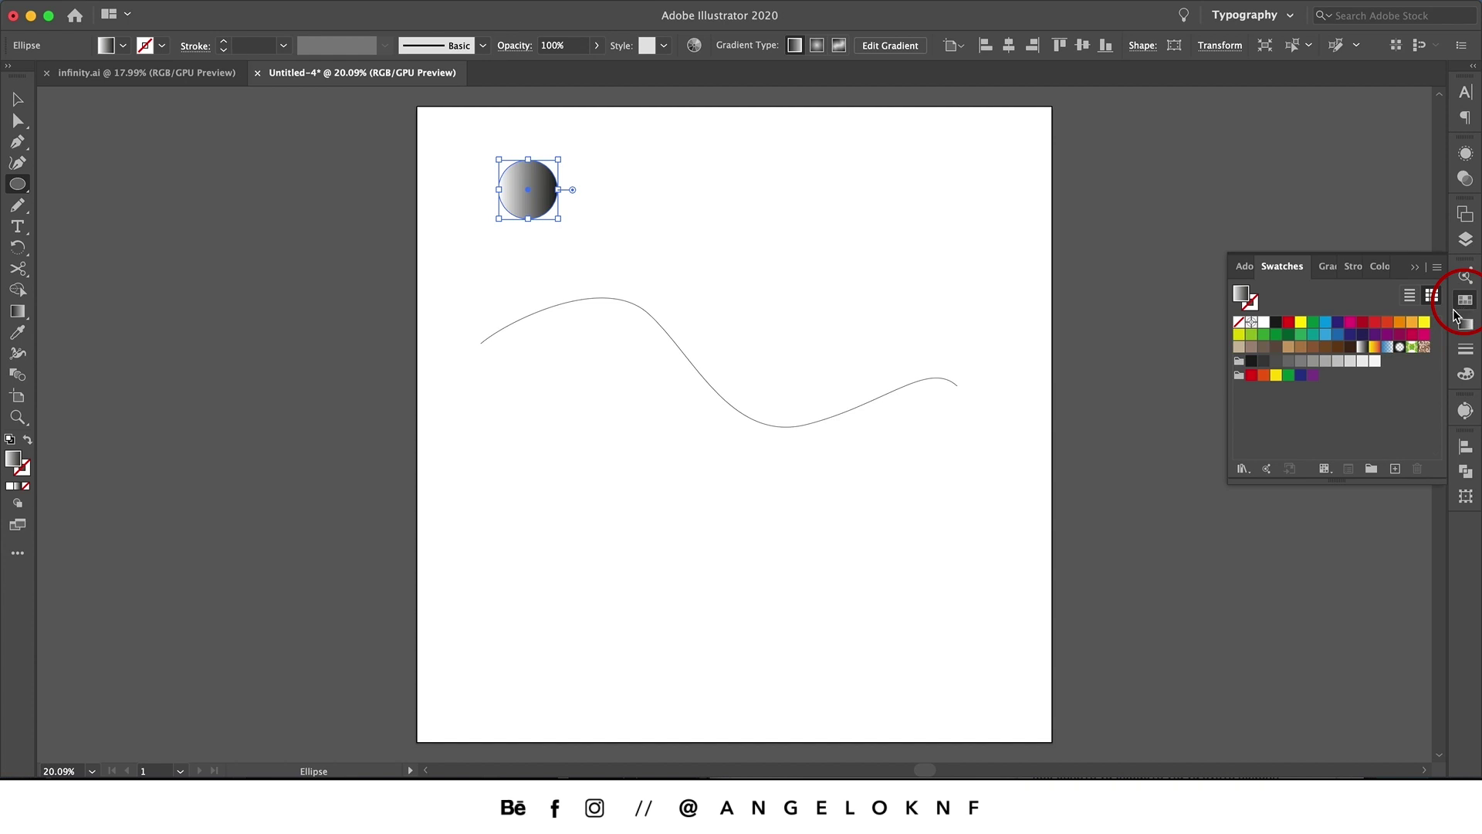
pyautogui.click(1267, 467)
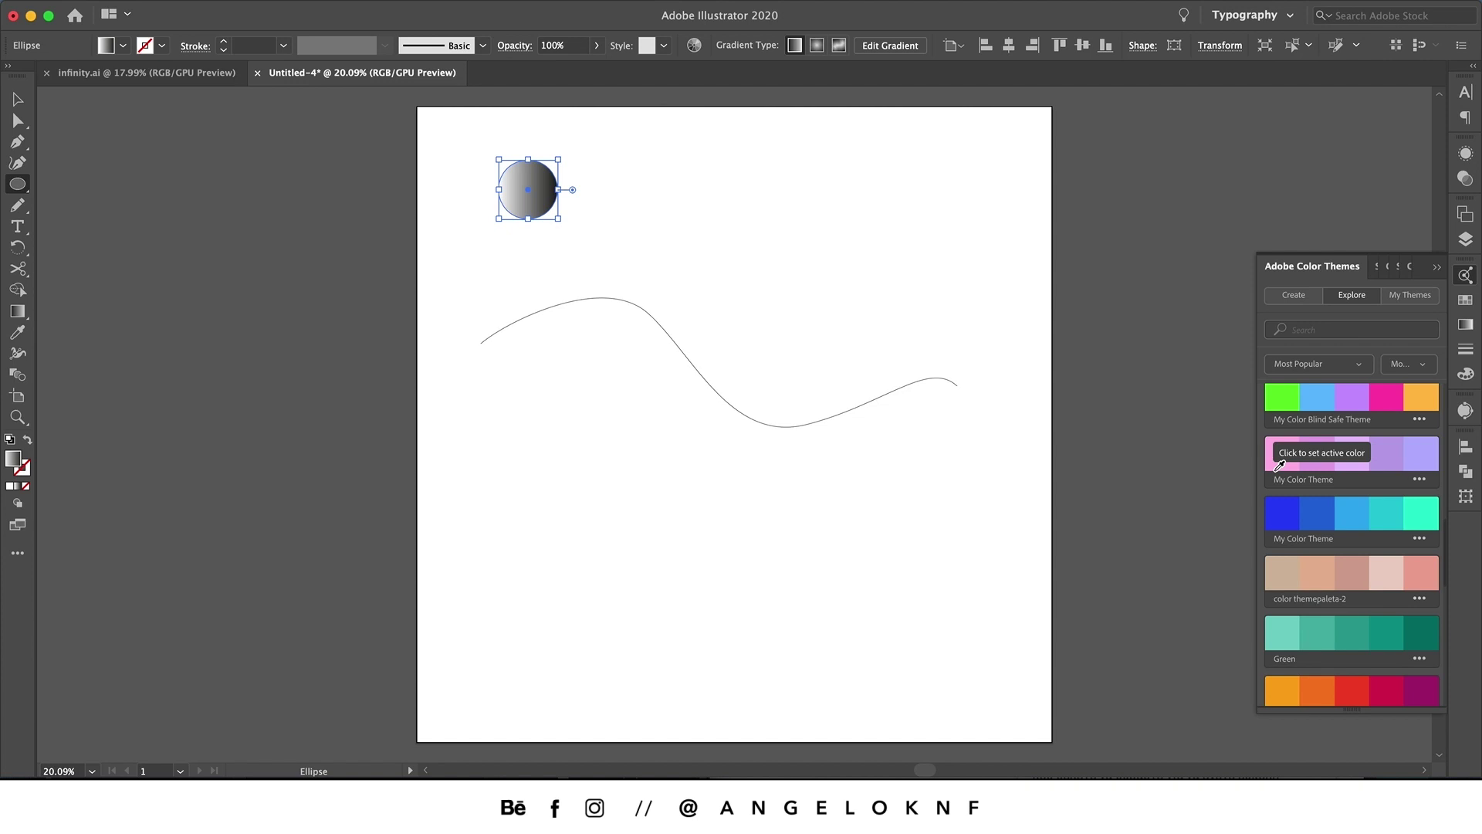
pyautogui.scroll(-5, 1312, 488)
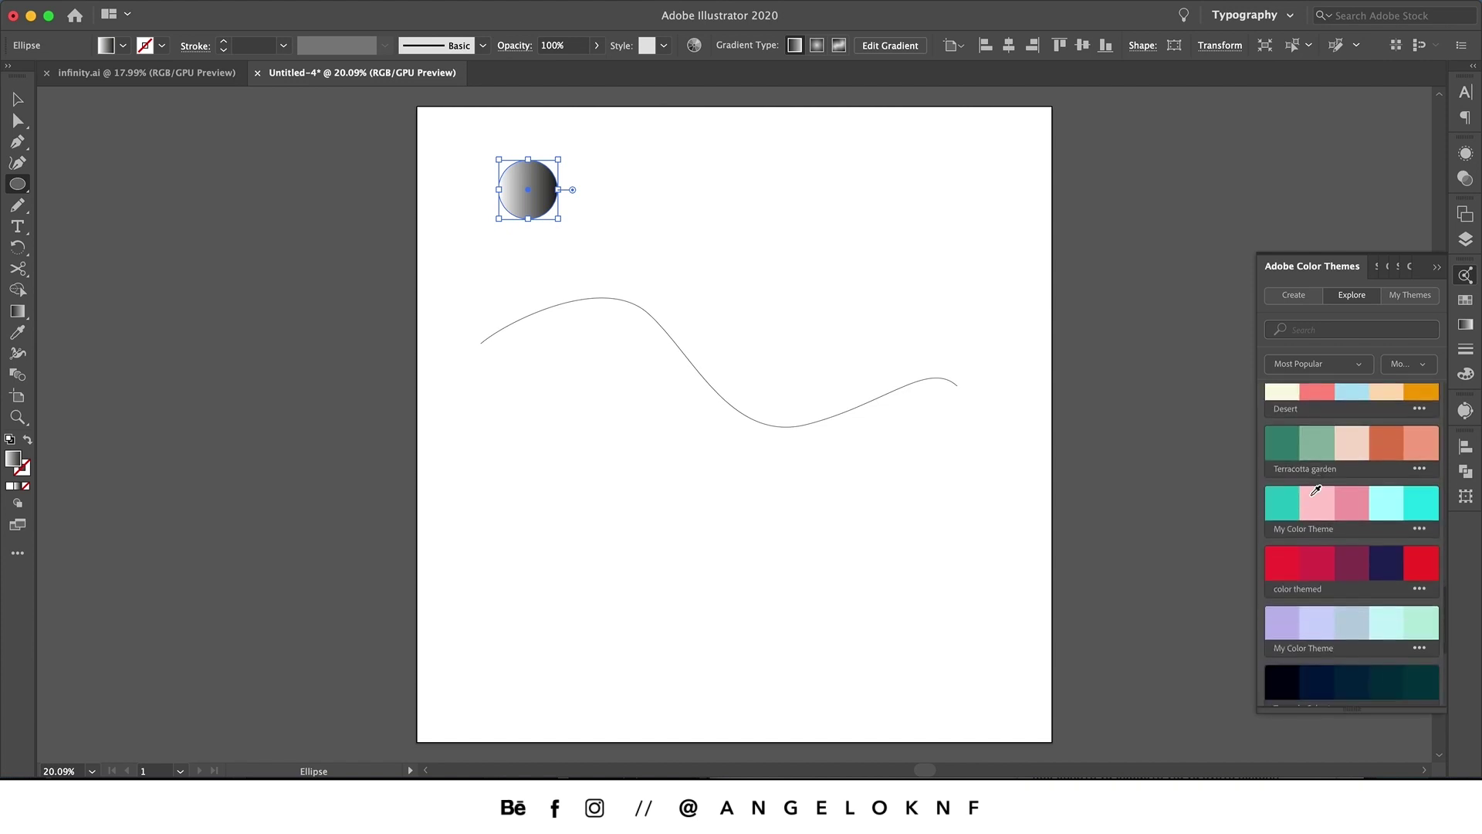
pyautogui.scroll(-6, 1317, 487)
pyautogui.scroll(5, 1323, 461)
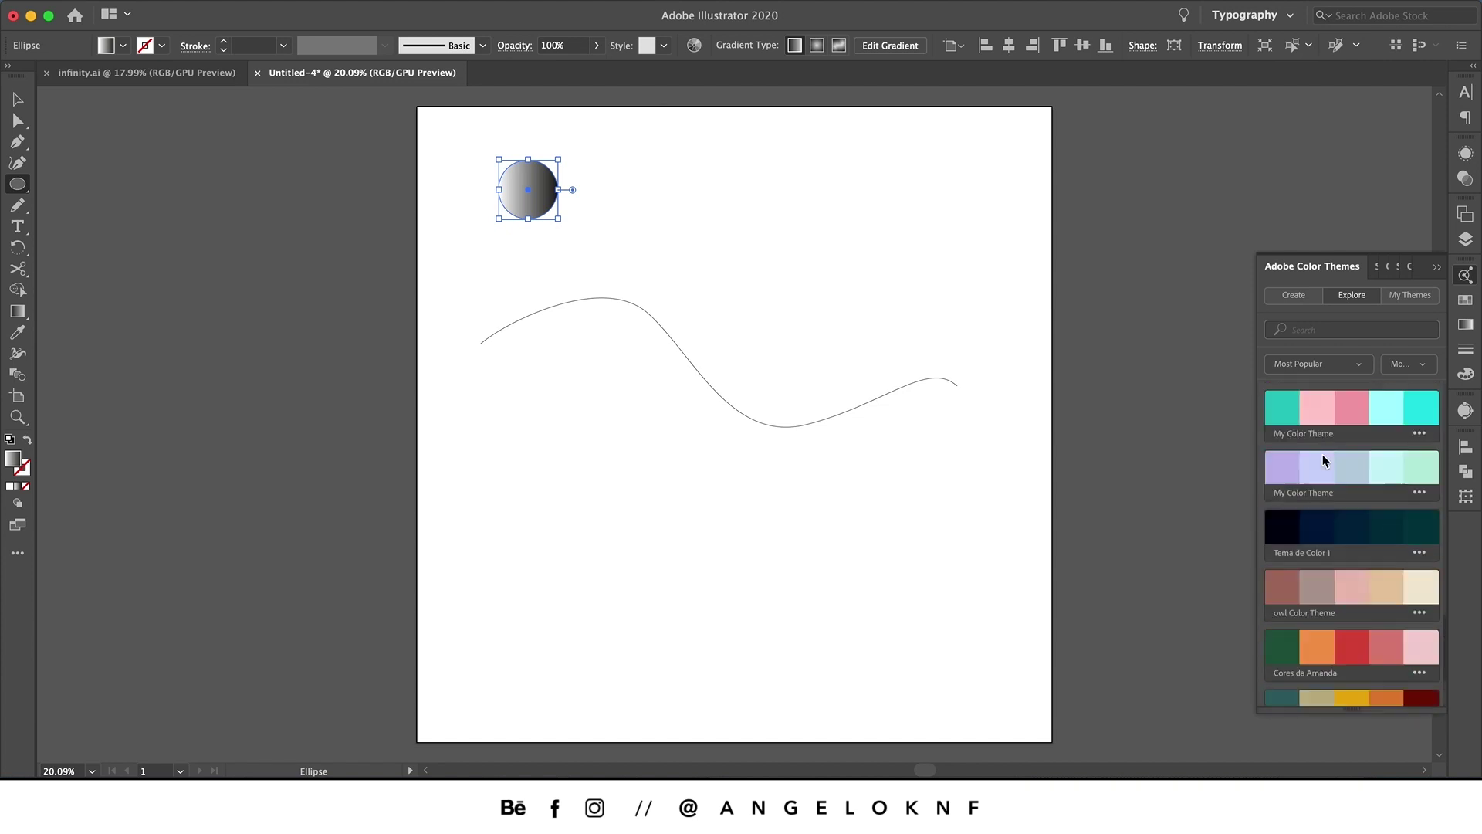
pyautogui.scroll(-10, 1323, 461)
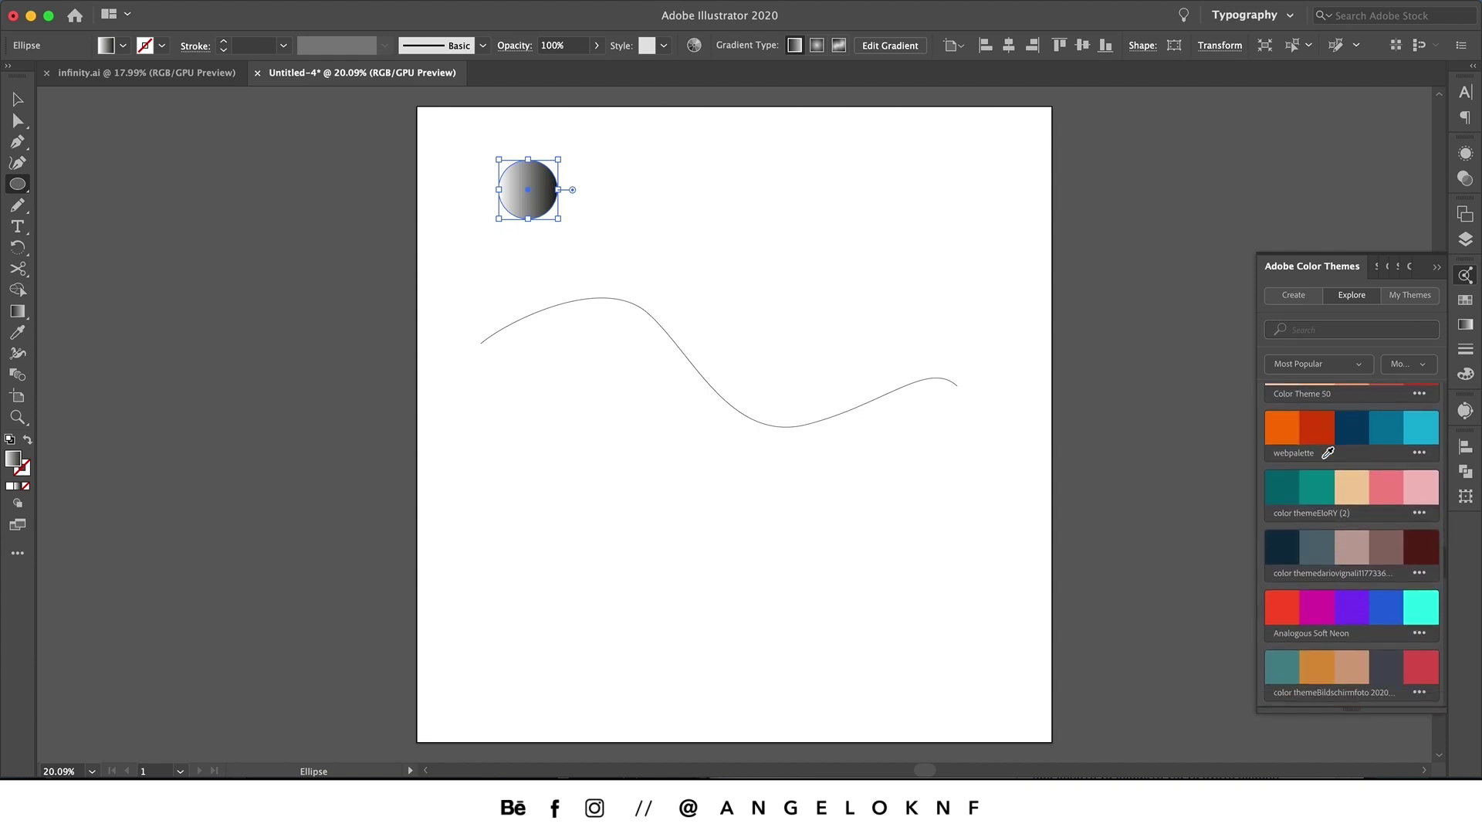
pyautogui.scroll(-2, 1327, 452)
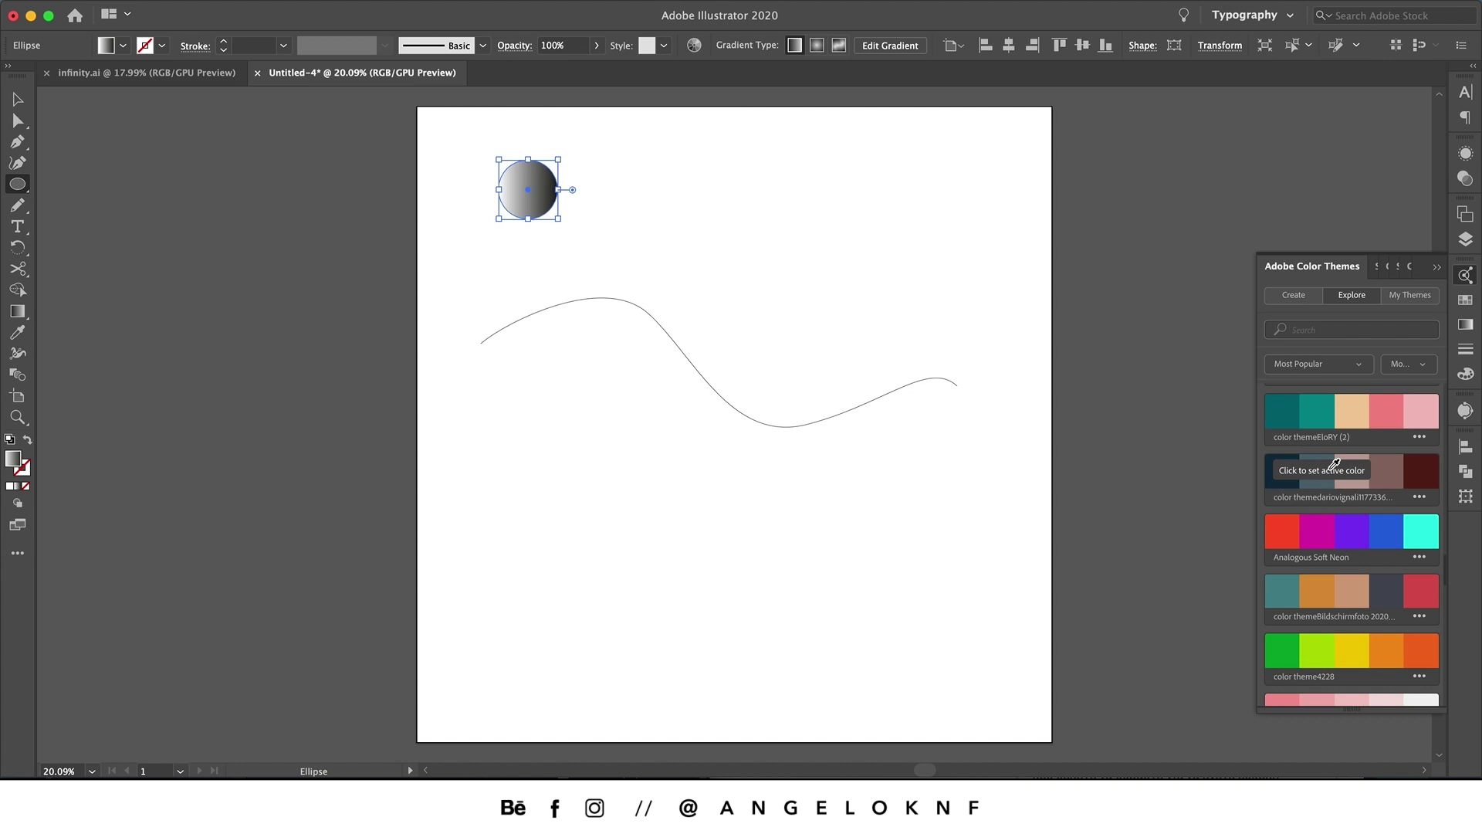
pyautogui.click(1419, 437)
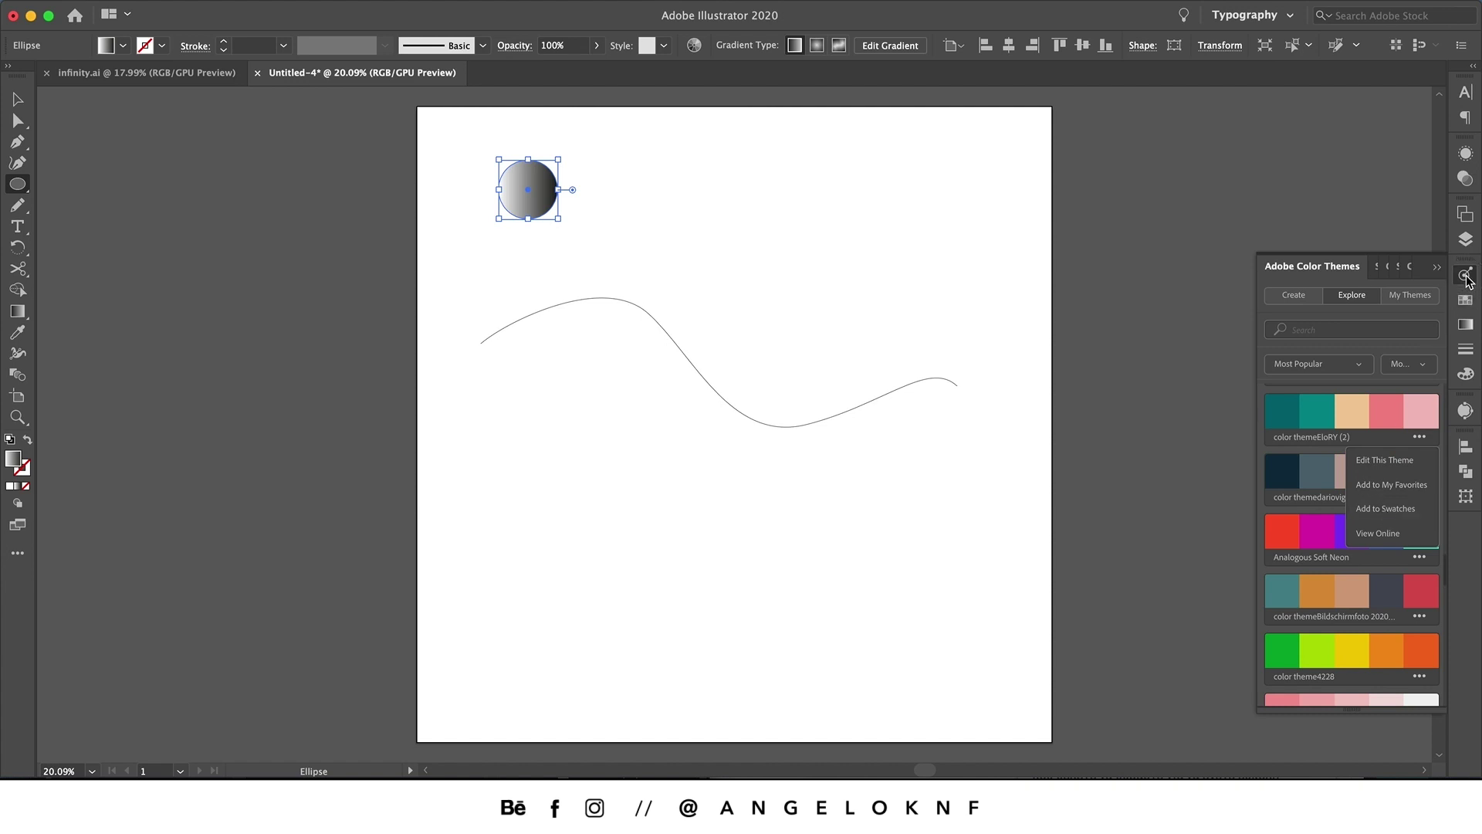
pyautogui.click(1387, 509)
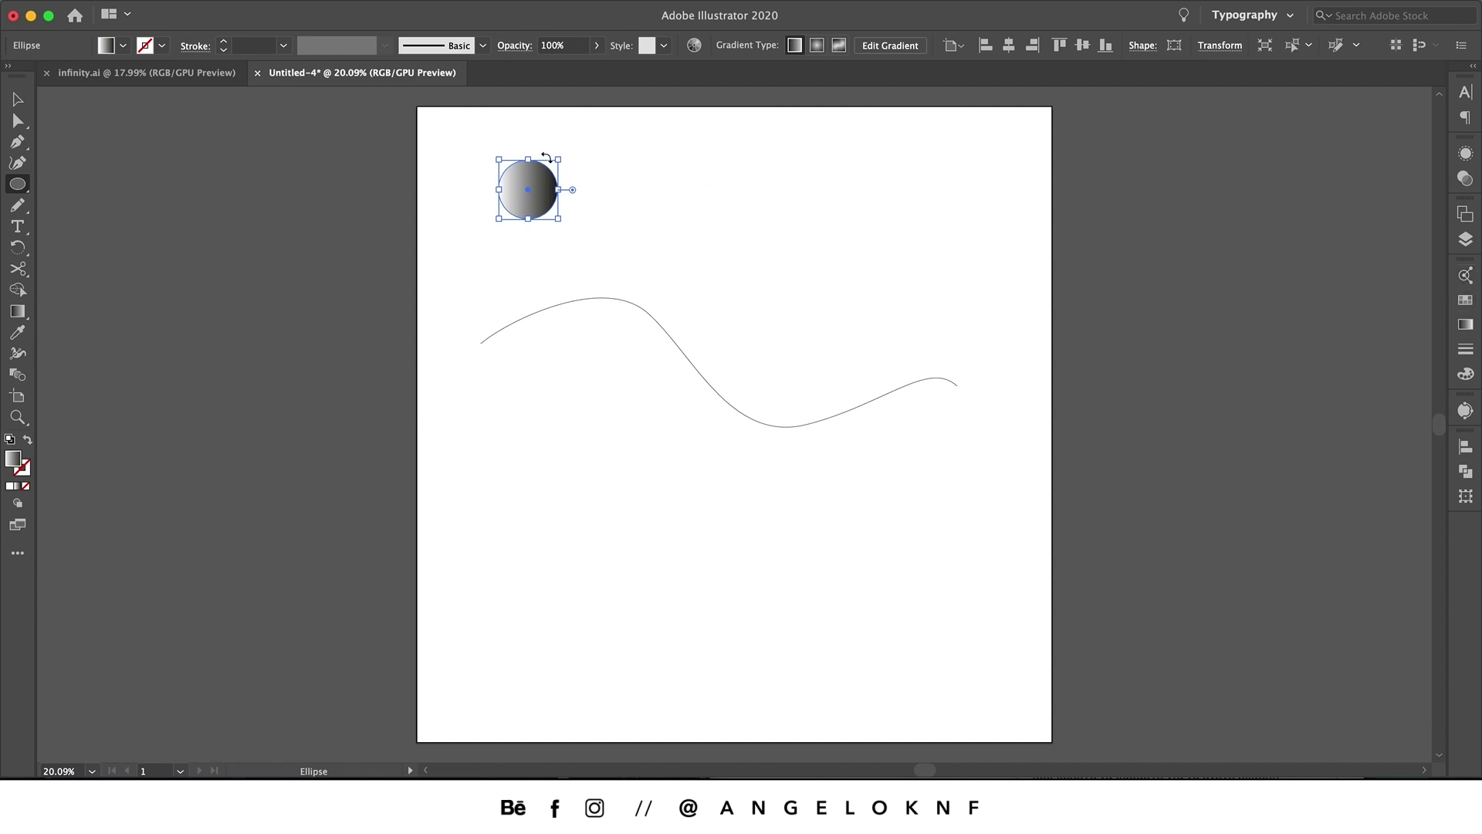
# Add three roughly evenly spaced color stops between the ends of the circle's gradient, the middle one at about 51%.
pyautogui.click(24, 99)
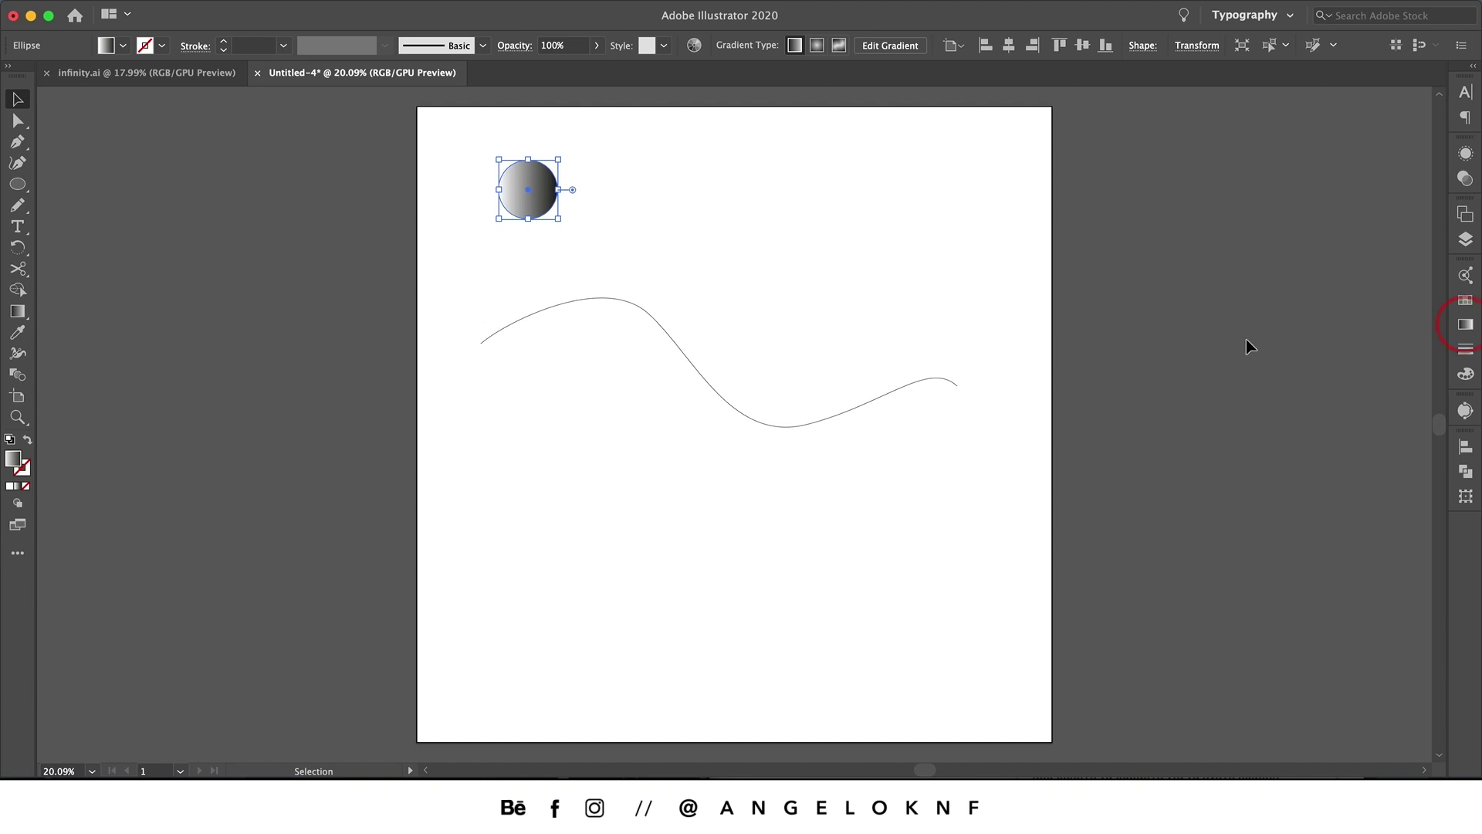
pyautogui.click(1465, 325)
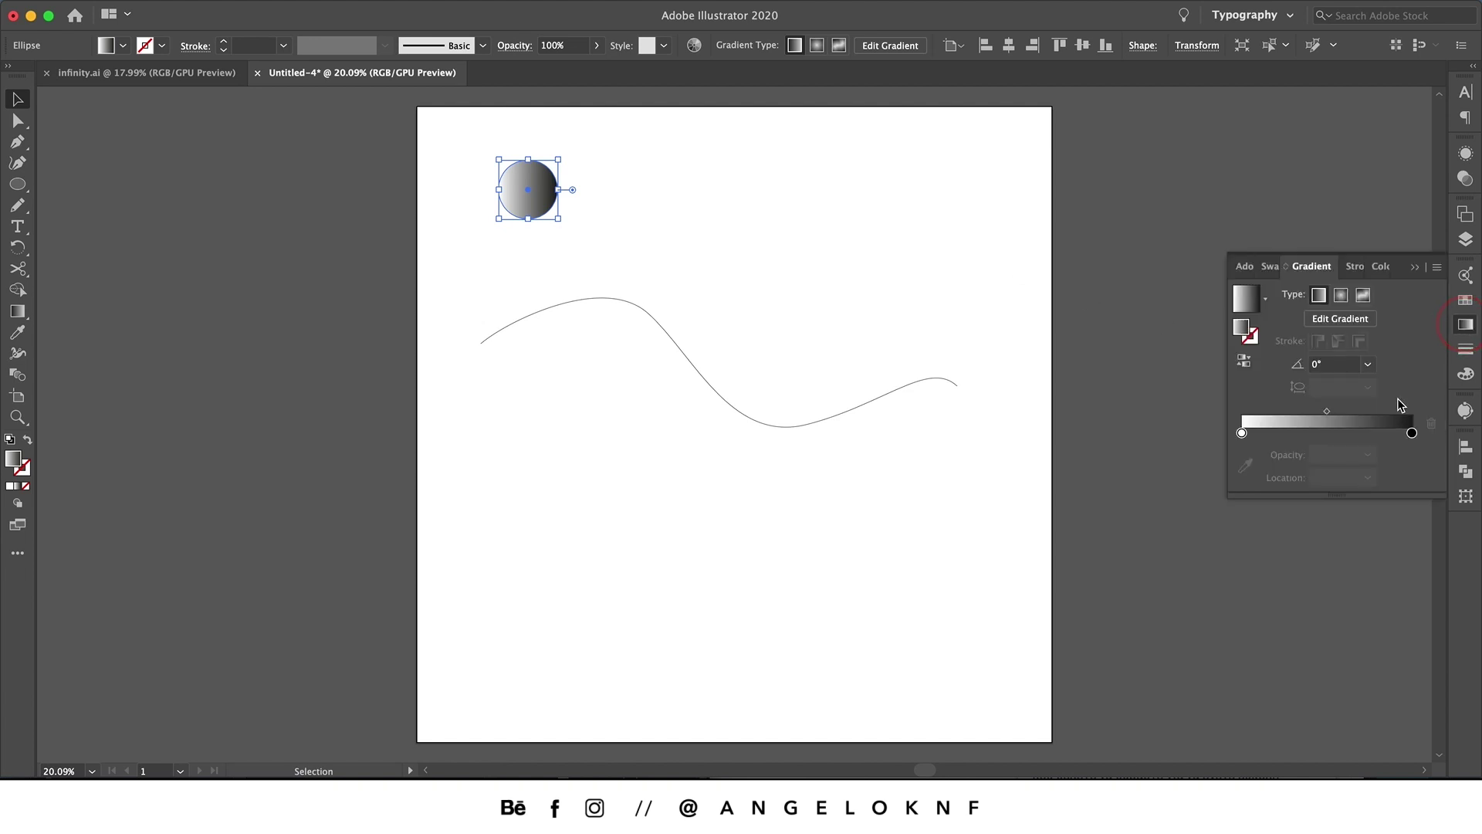
pyautogui.click(1374, 436)
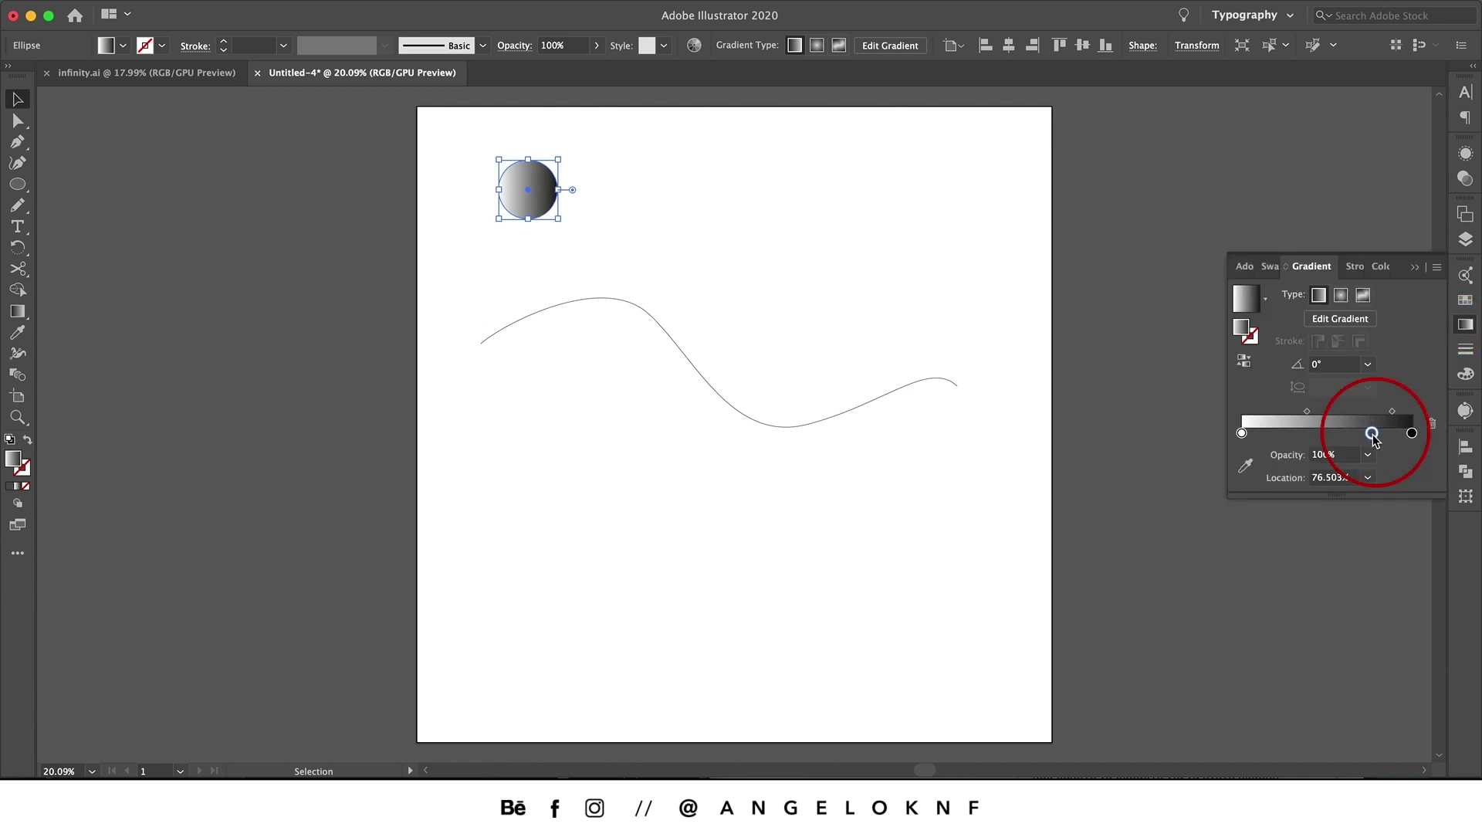
pyautogui.click(1325, 434)
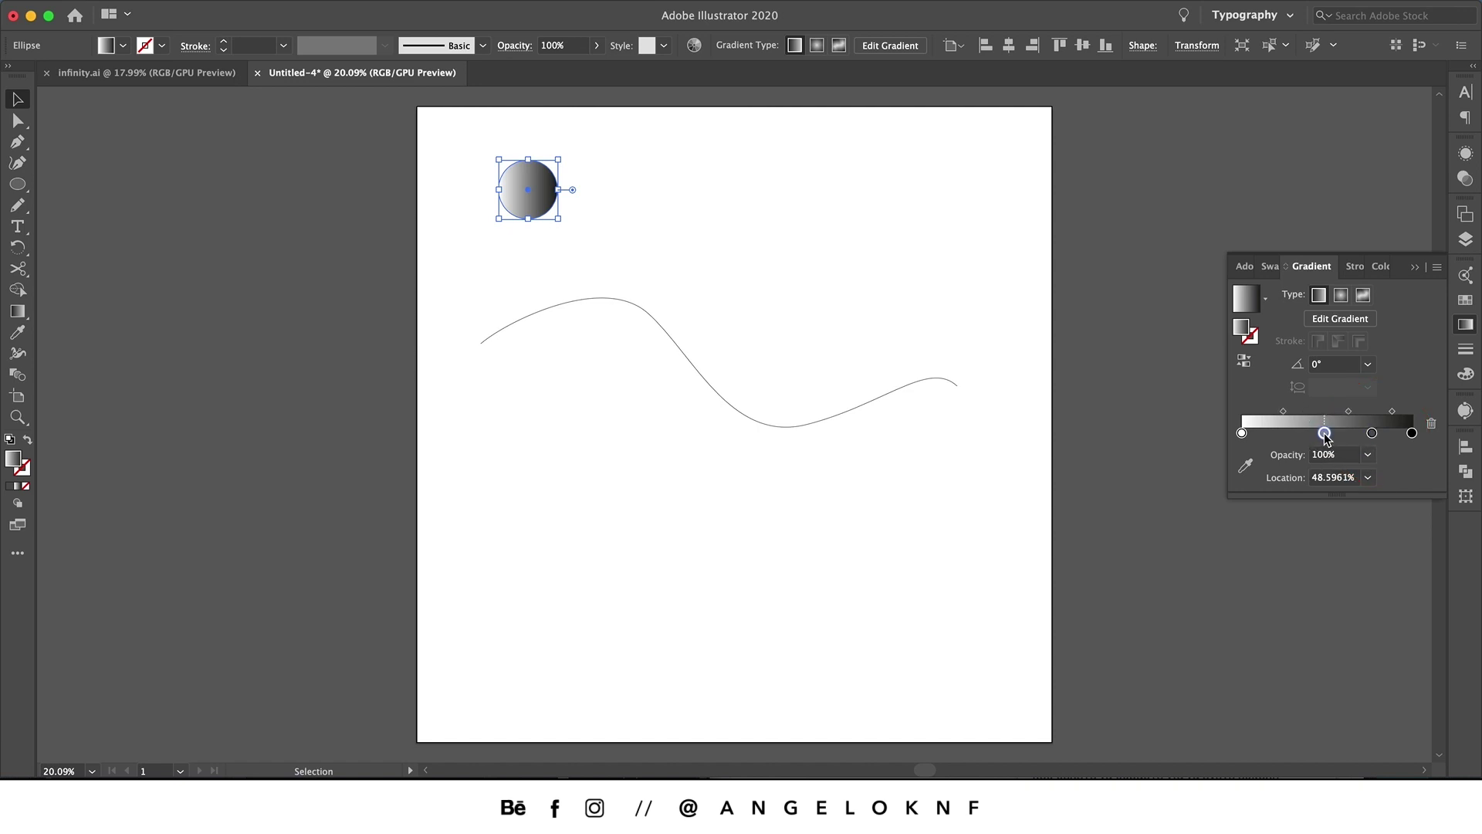
pyautogui.click(1283, 433)
pyautogui.moveTo(1328, 436); pyautogui.dragTo(1332, 435)
pyautogui.click(1341, 483)
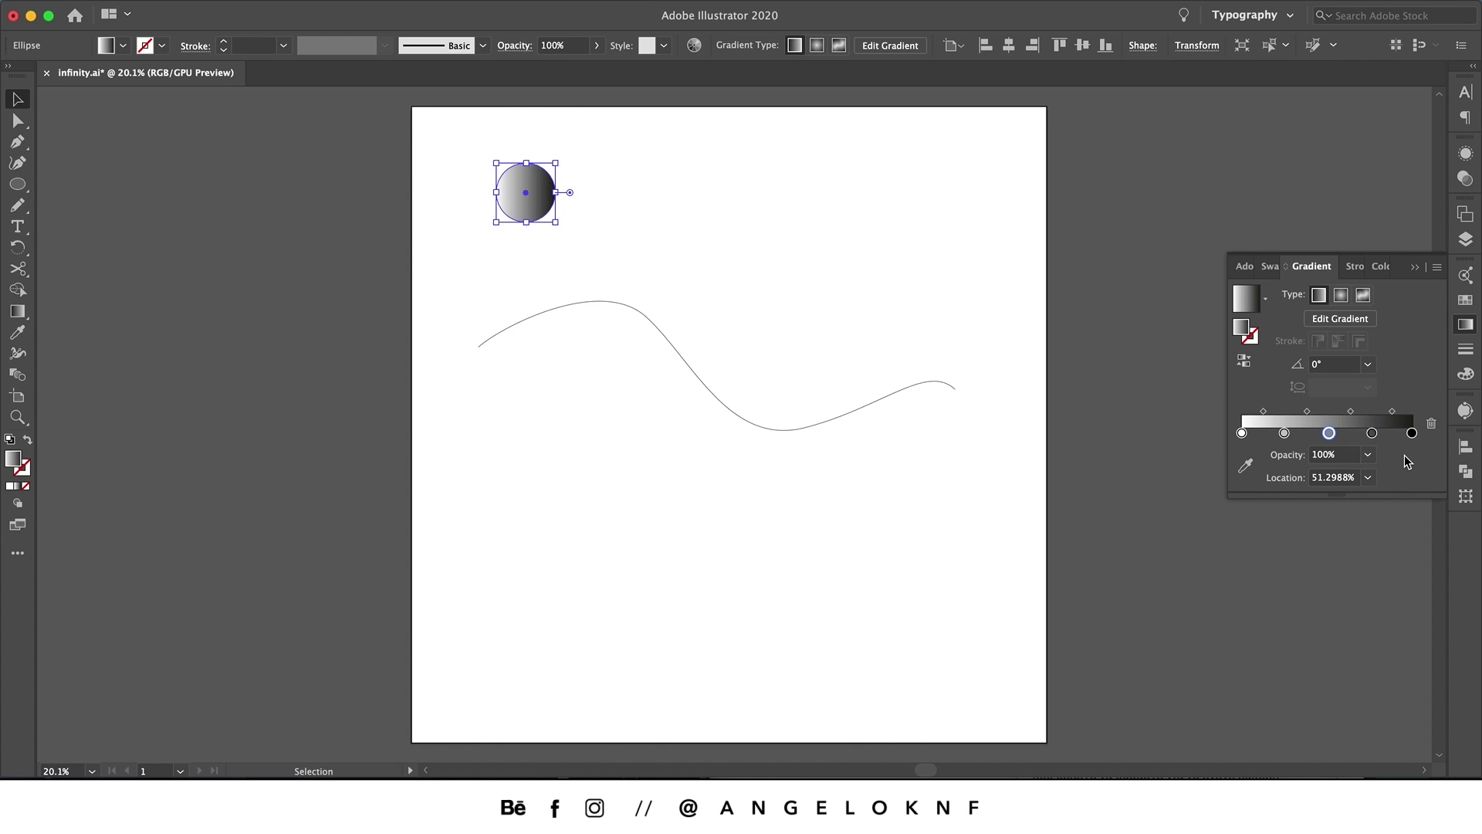
# Recolor the circle's five gradient stops with one swatch group: dark crimson, magenta, very dark purple, lavender and dark navy, from start to end.
pyautogui.click(1412, 433)
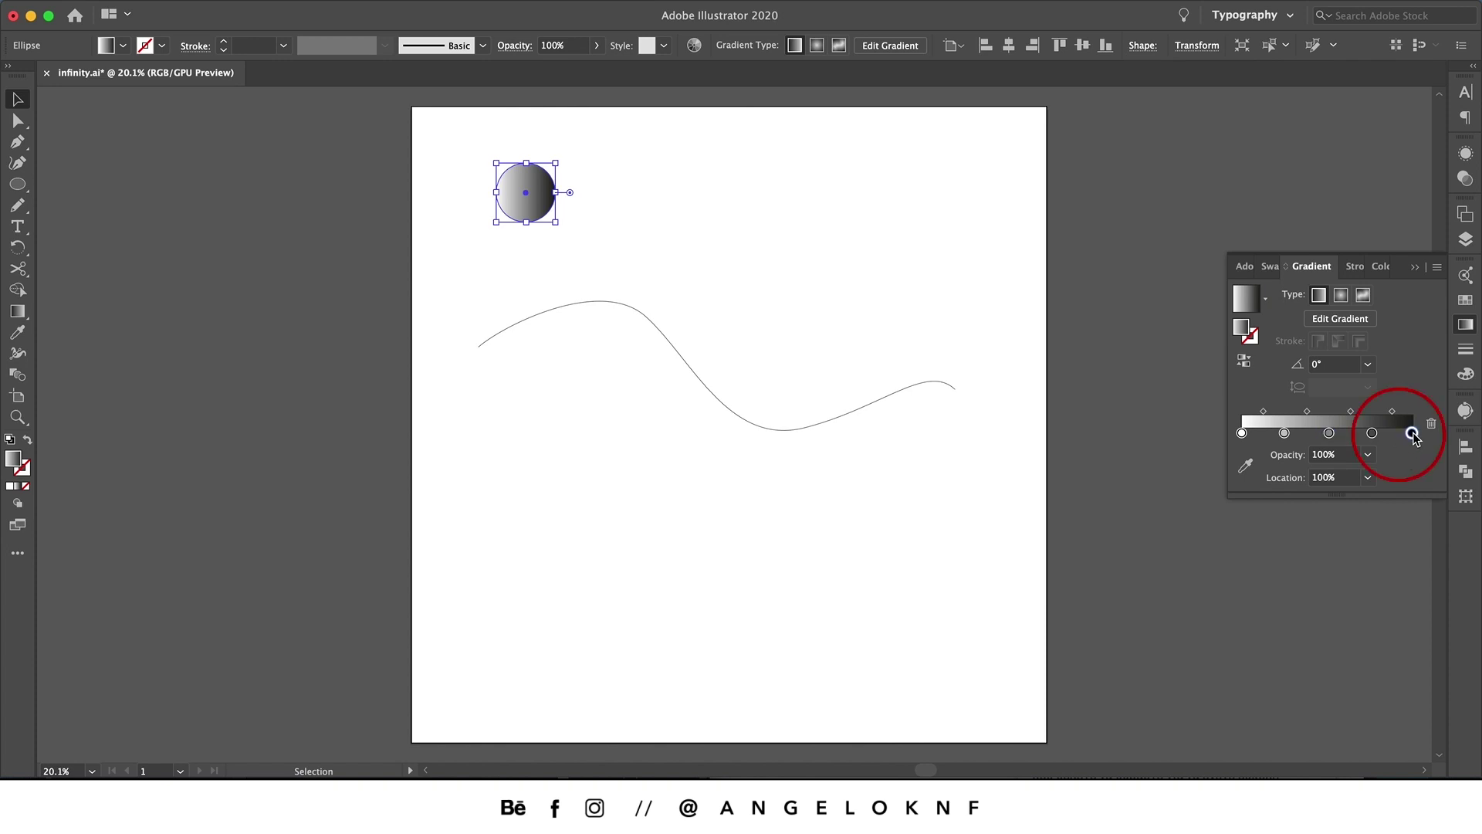
pyautogui.doubleClick(1412, 433)
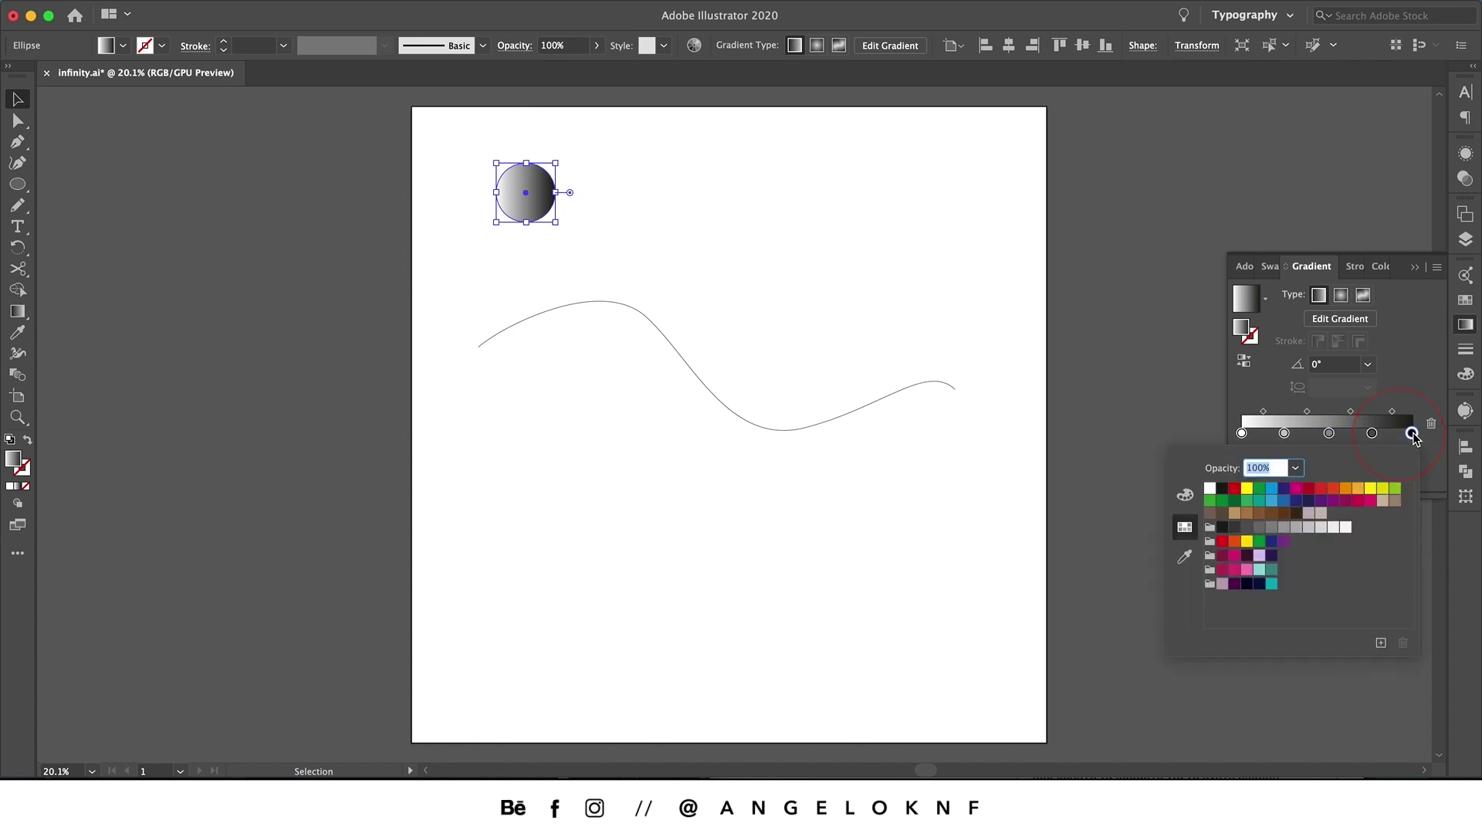
pyautogui.click(1273, 556)
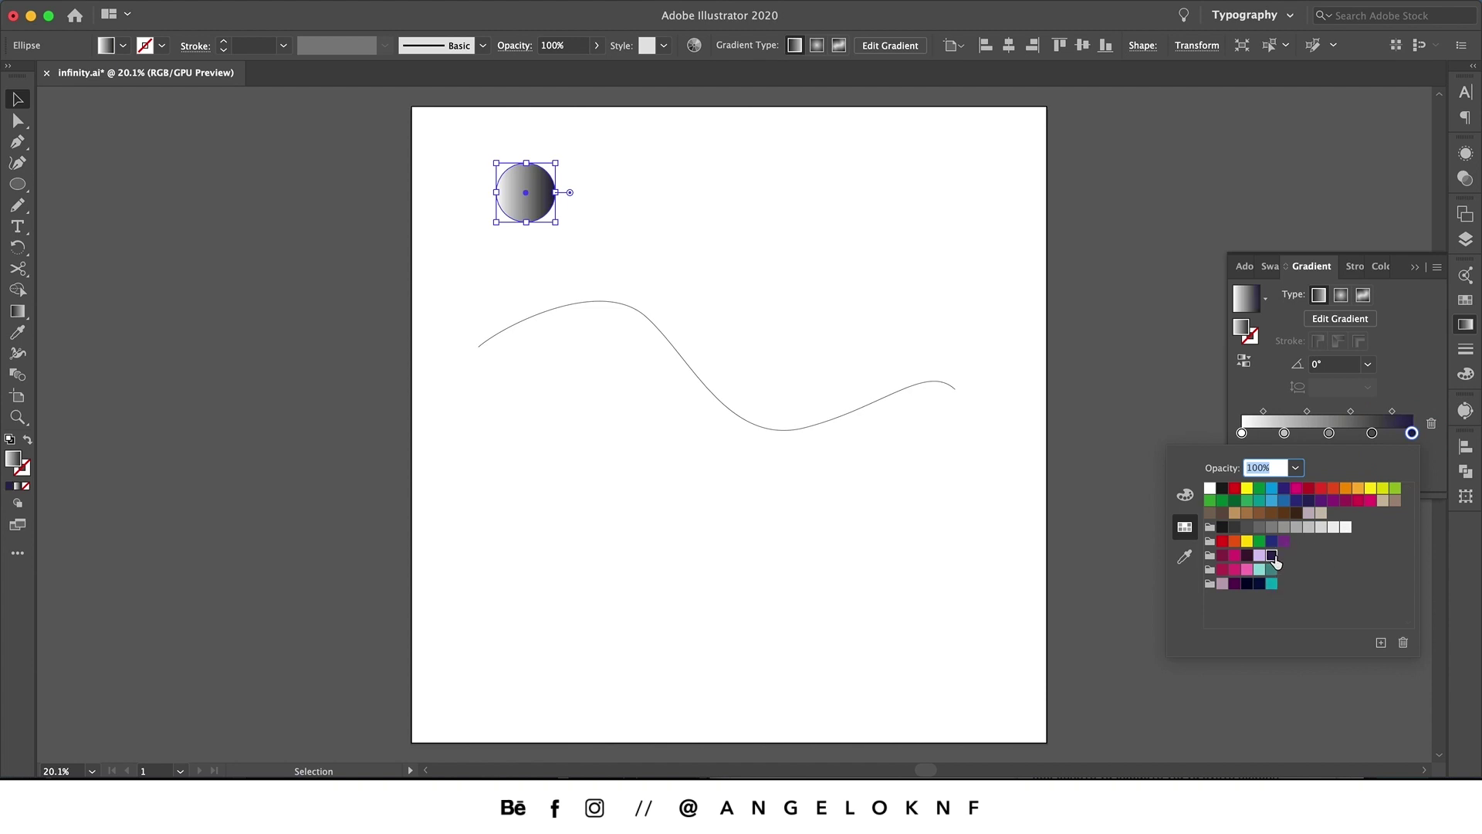
pyautogui.doubleClick(1371, 433)
pyautogui.click(1260, 556)
pyautogui.doubleClick(1329, 433)
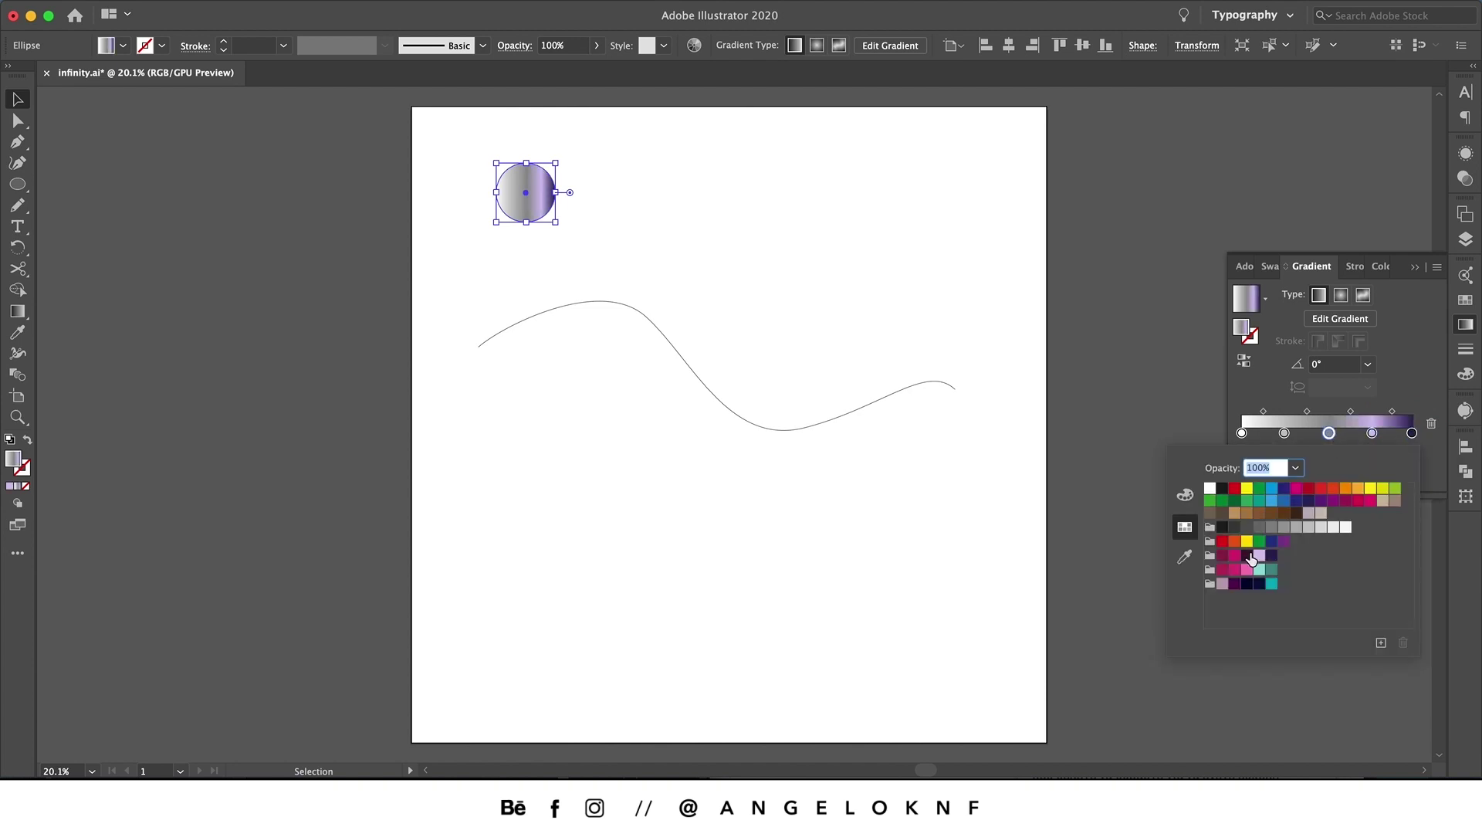
pyautogui.click(1247, 556)
pyautogui.doubleClick(1284, 433)
pyautogui.click(1236, 556)
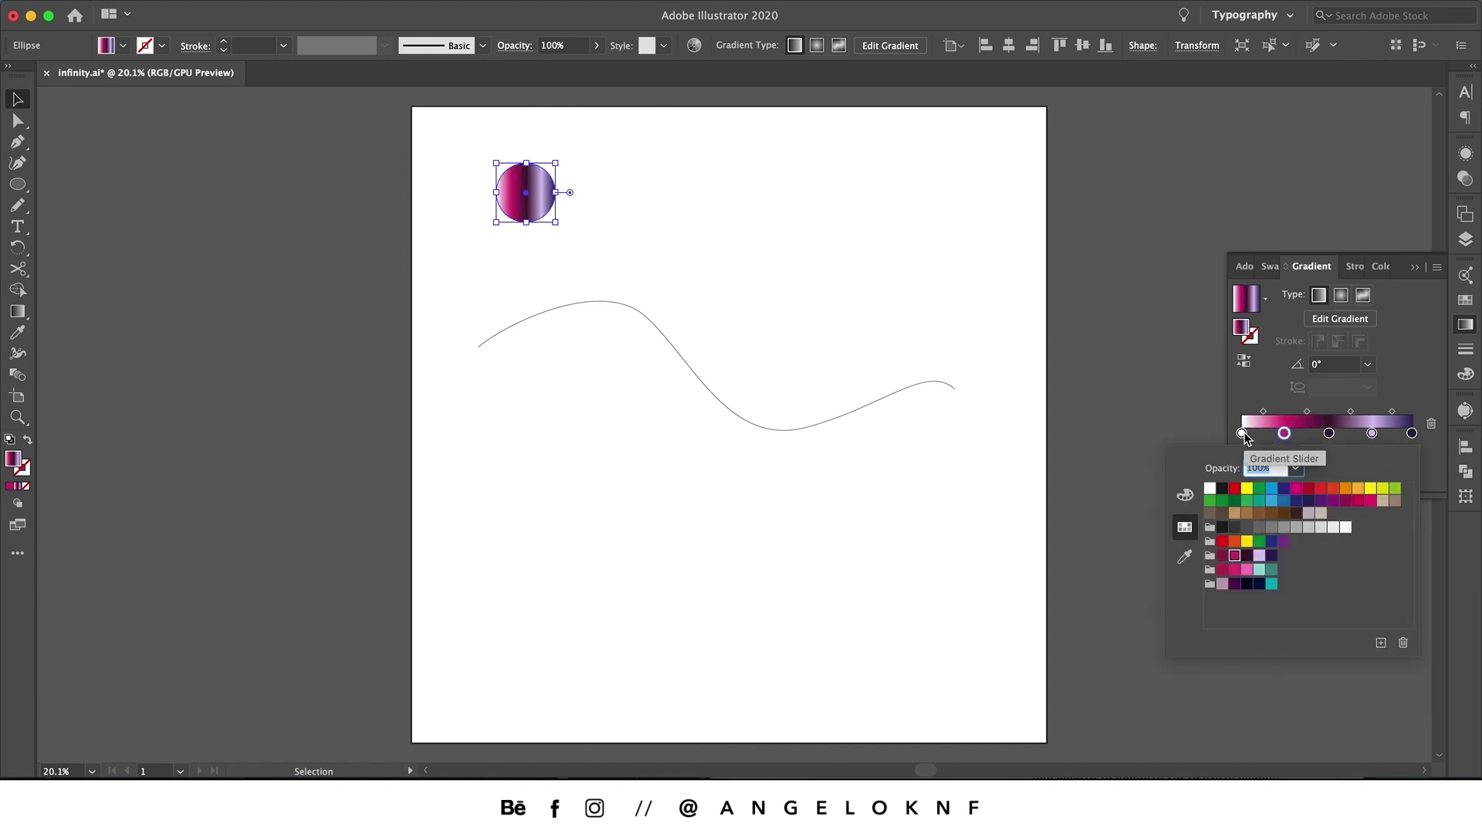
pyautogui.doubleClick(1241, 433)
pyautogui.click(1222, 556)
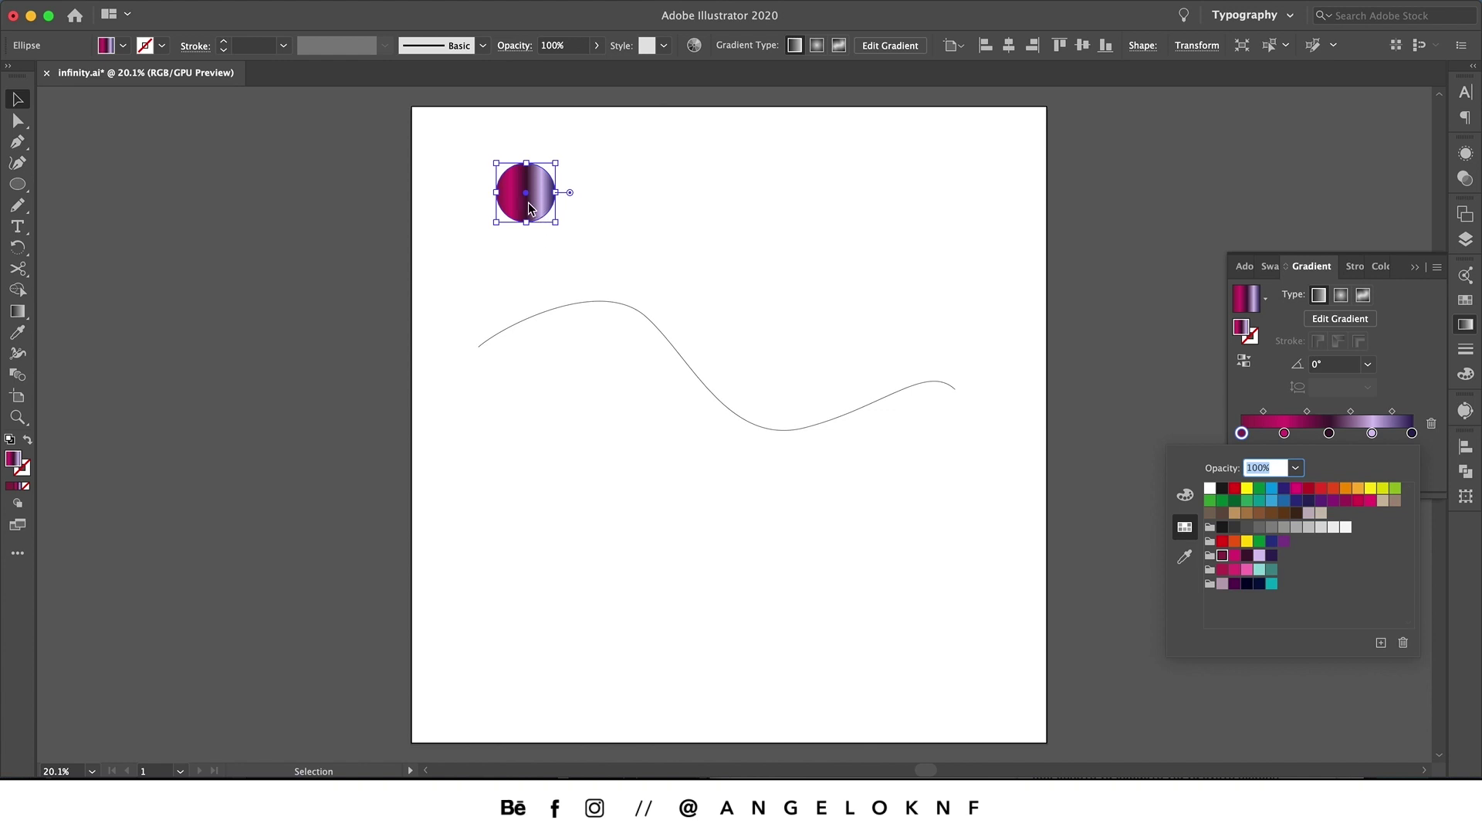
# Duplicate the gradient circle horizontally toward the artboard's right side and make a blend between the two circles.
pyautogui.moveTo(530, 208); pyautogui.dragTo(933, 219)
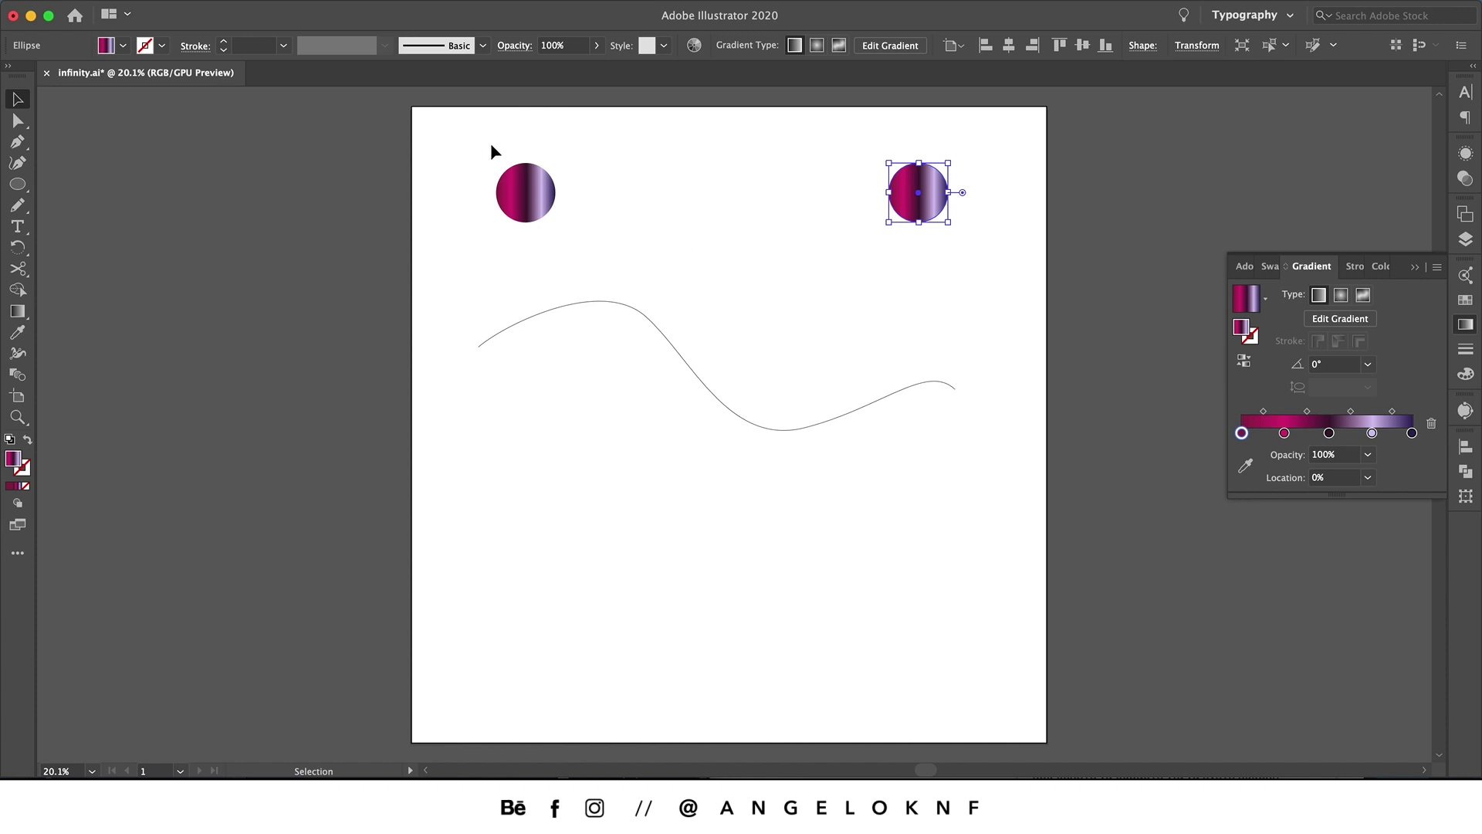
pyautogui.moveTo(480, 146); pyautogui.dragTo(963, 258)
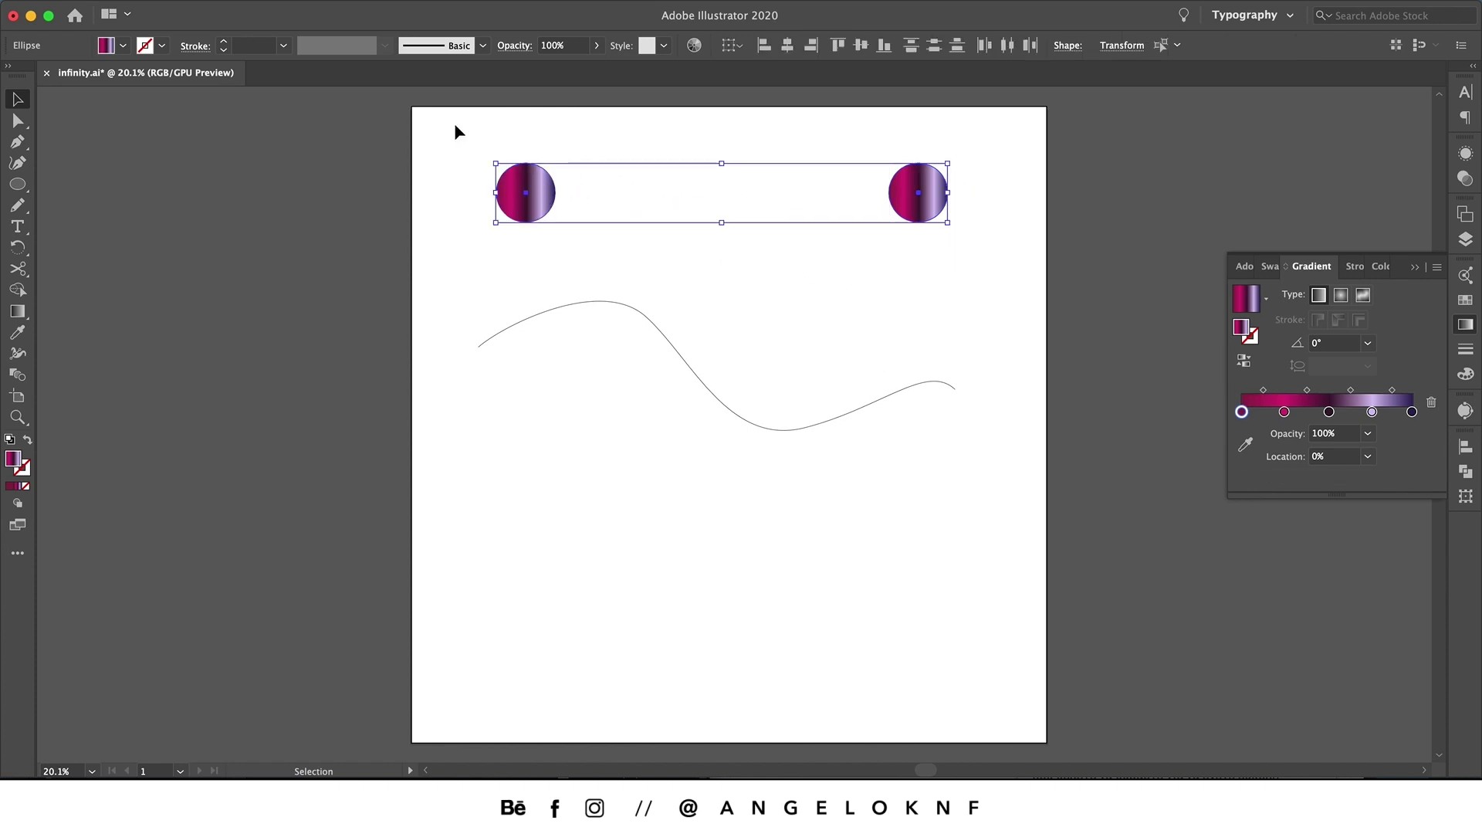
pyautogui.click(224, 1)
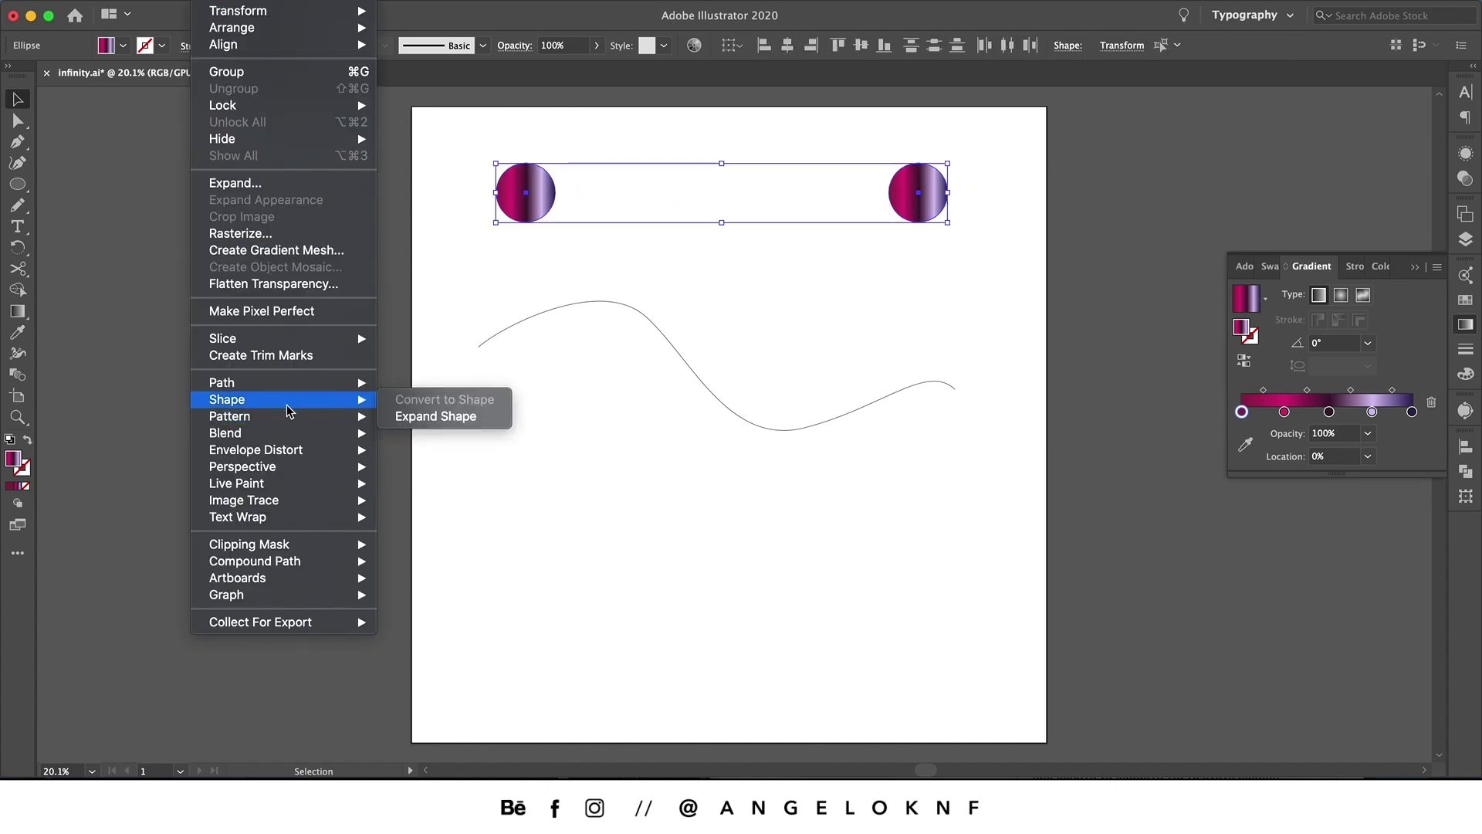
pyautogui.moveTo(294, 435)
pyautogui.click(401, 432)
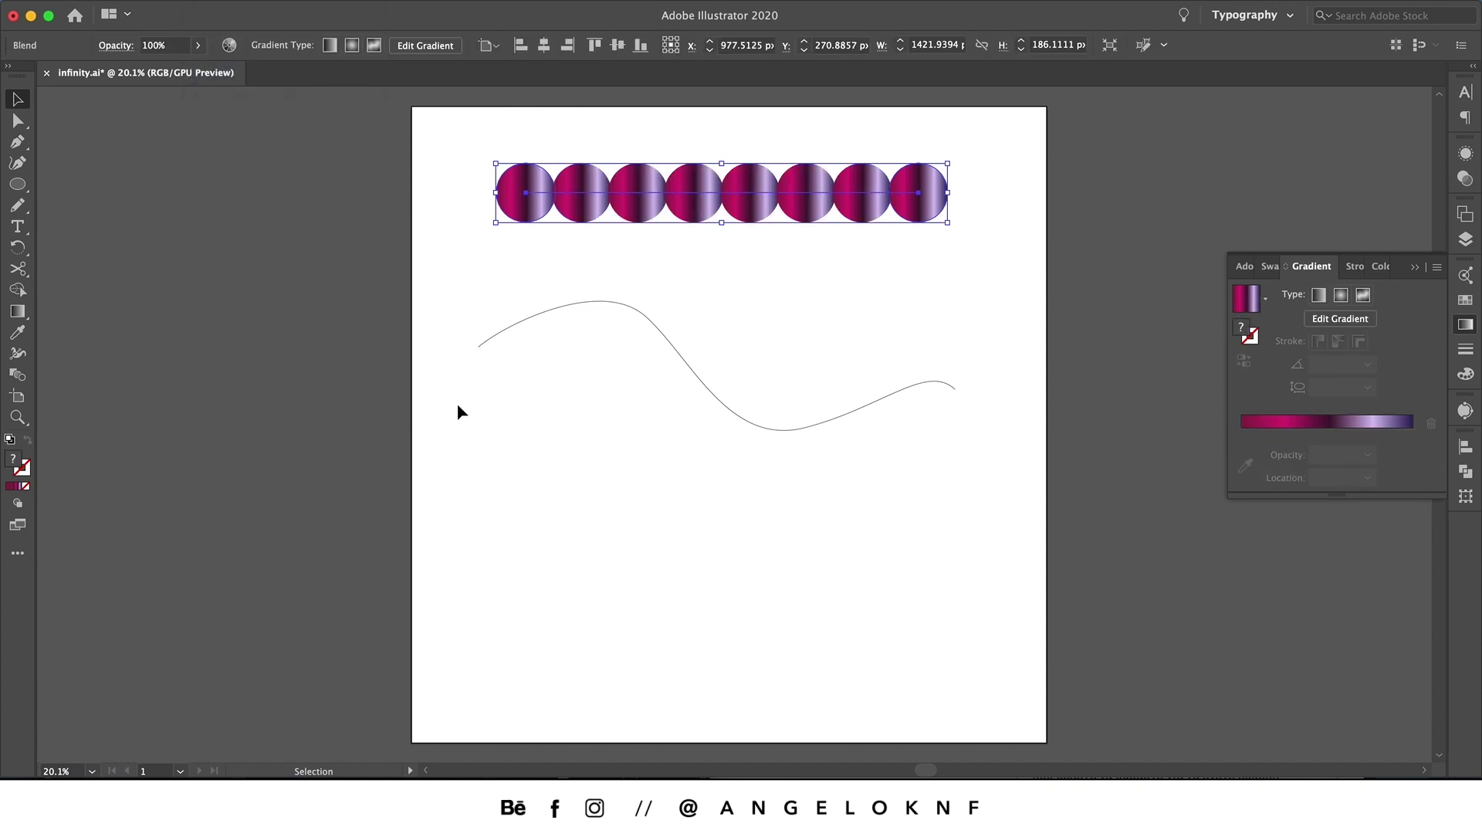
# Set the blend between the two gradient circles to Specified Steps spacing with 200 steps.
pyautogui.click(19, 376)
pyautogui.click(215, 1)
pyautogui.moveTo(339, 432)
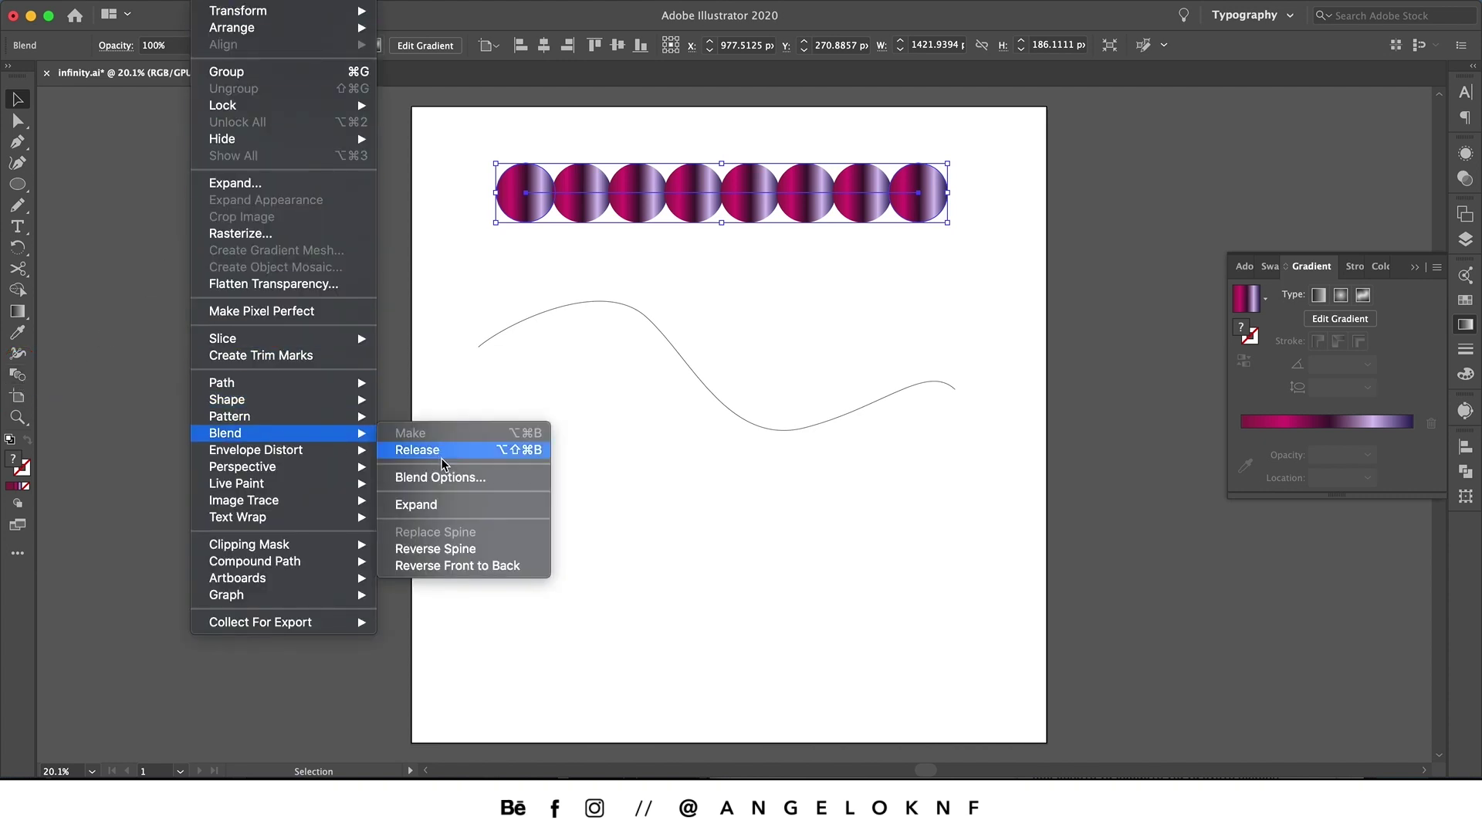
pyautogui.click(456, 479)
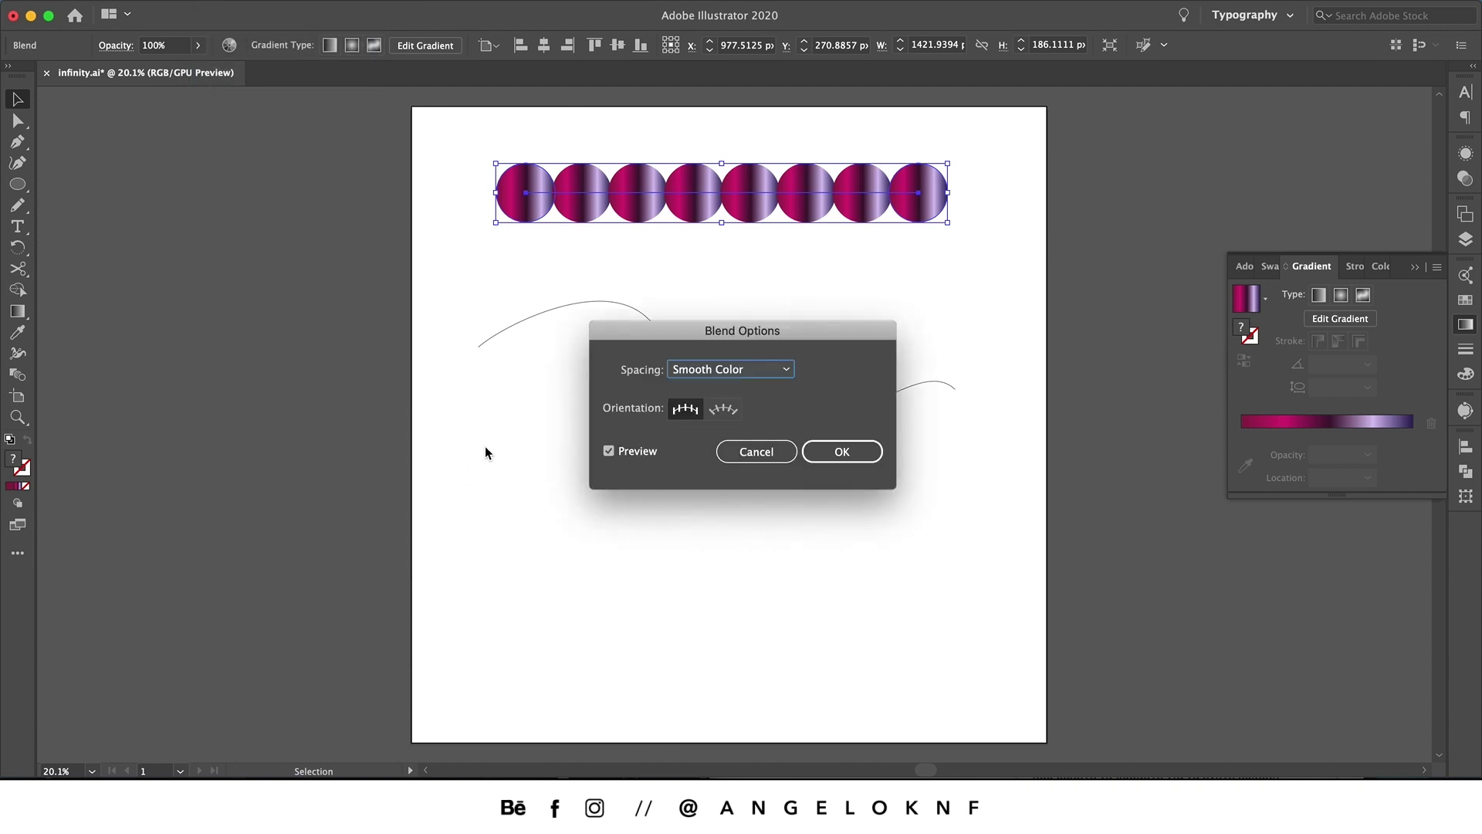
pyautogui.click(749, 371)
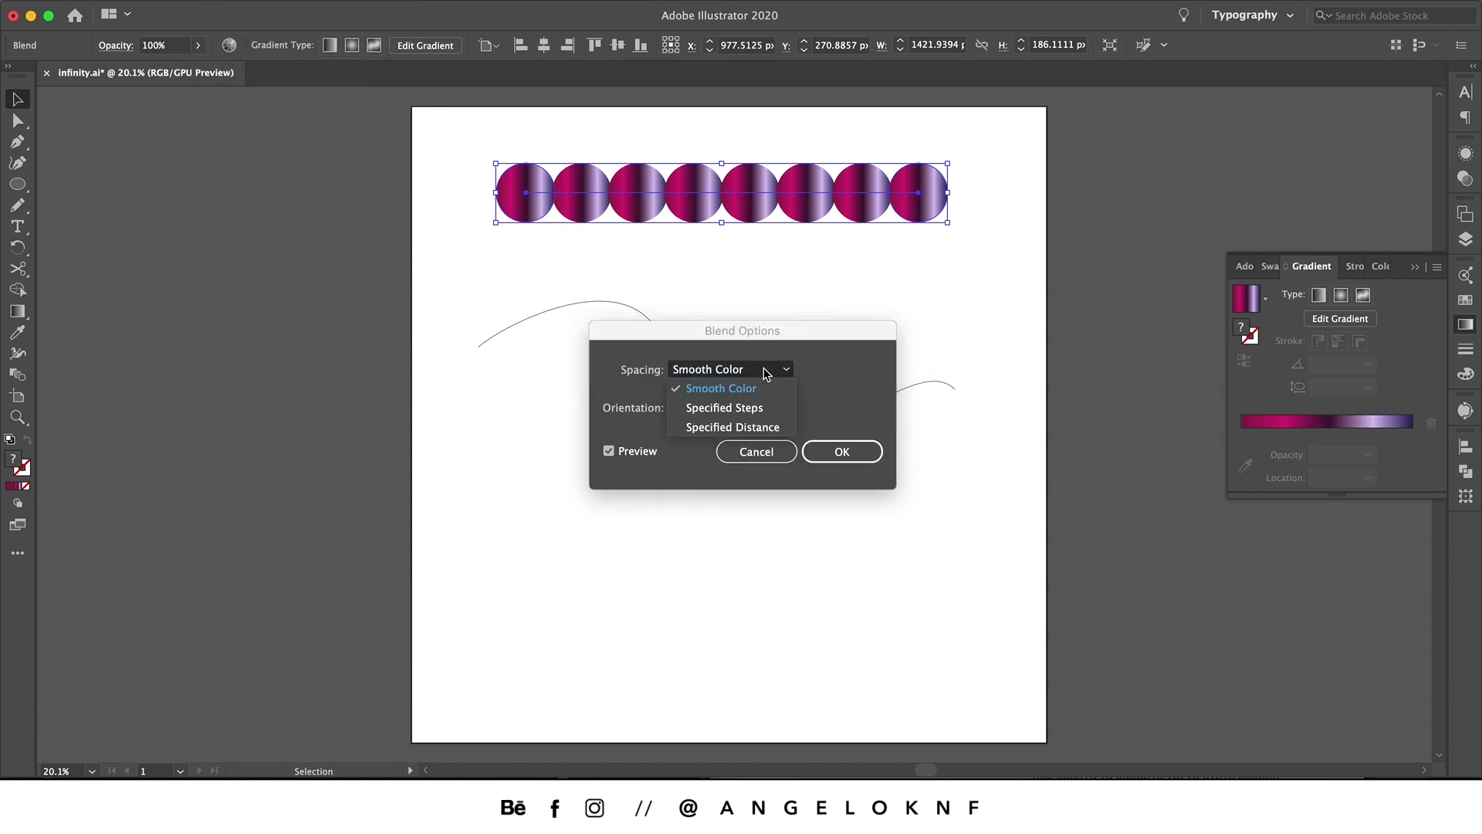
pyautogui.click(755, 408)
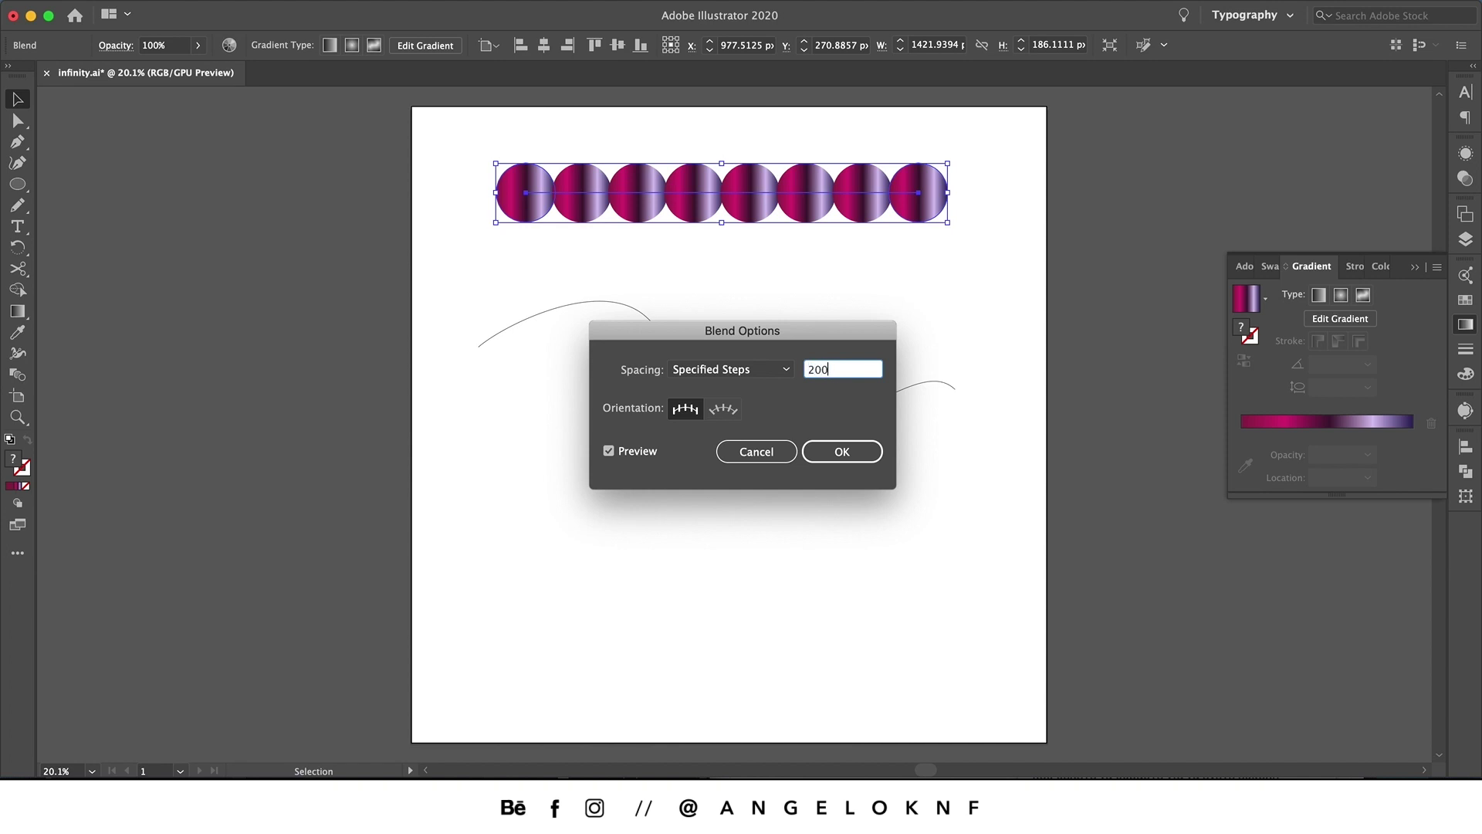
pyautogui.write('200')
pyautogui.click(842, 452)
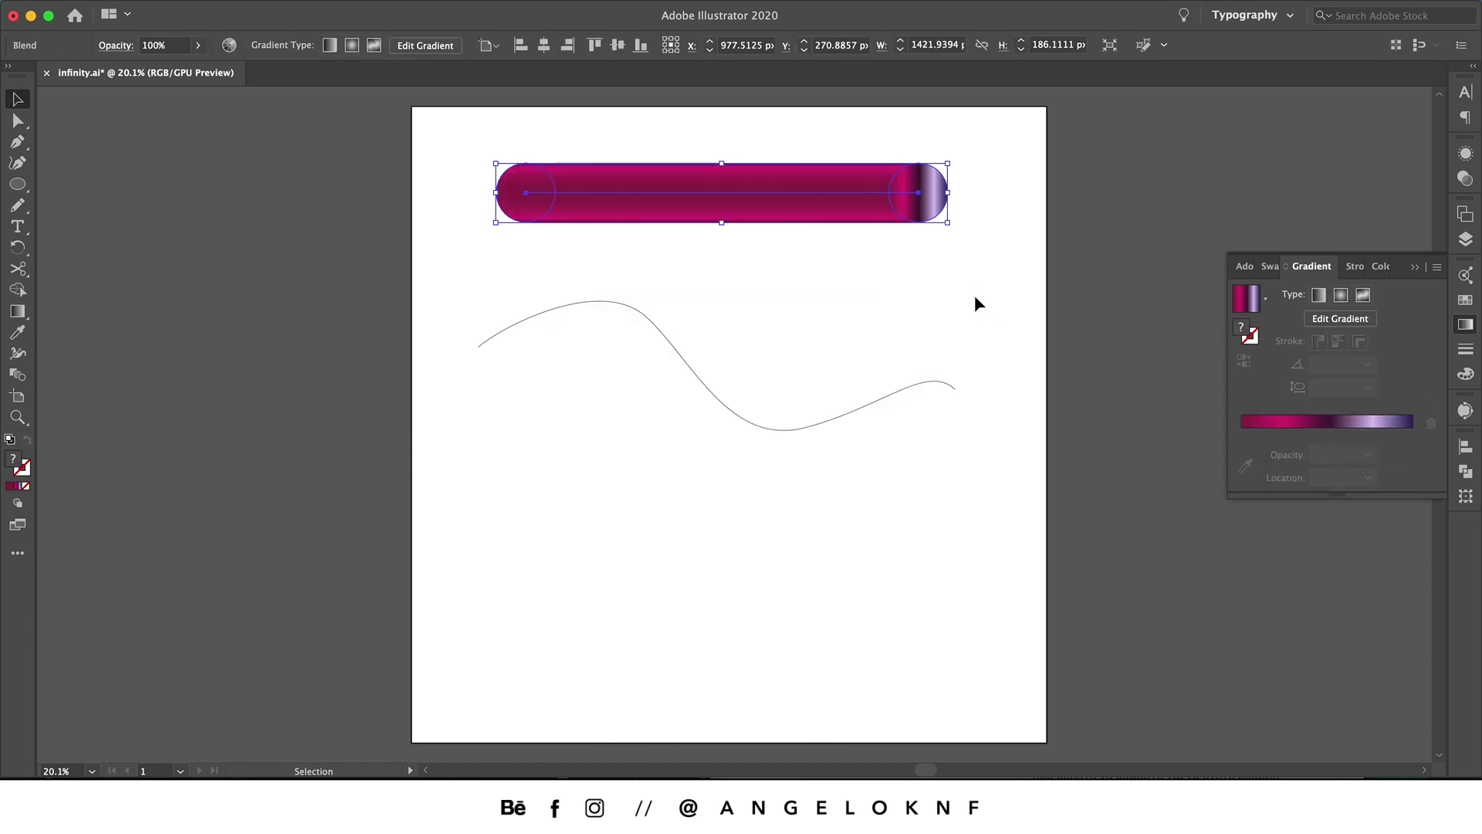
# Replace the blend's straight spine with the wavy path below it.
pyautogui.moveTo(996, 176); pyautogui.dragTo(803, 432)
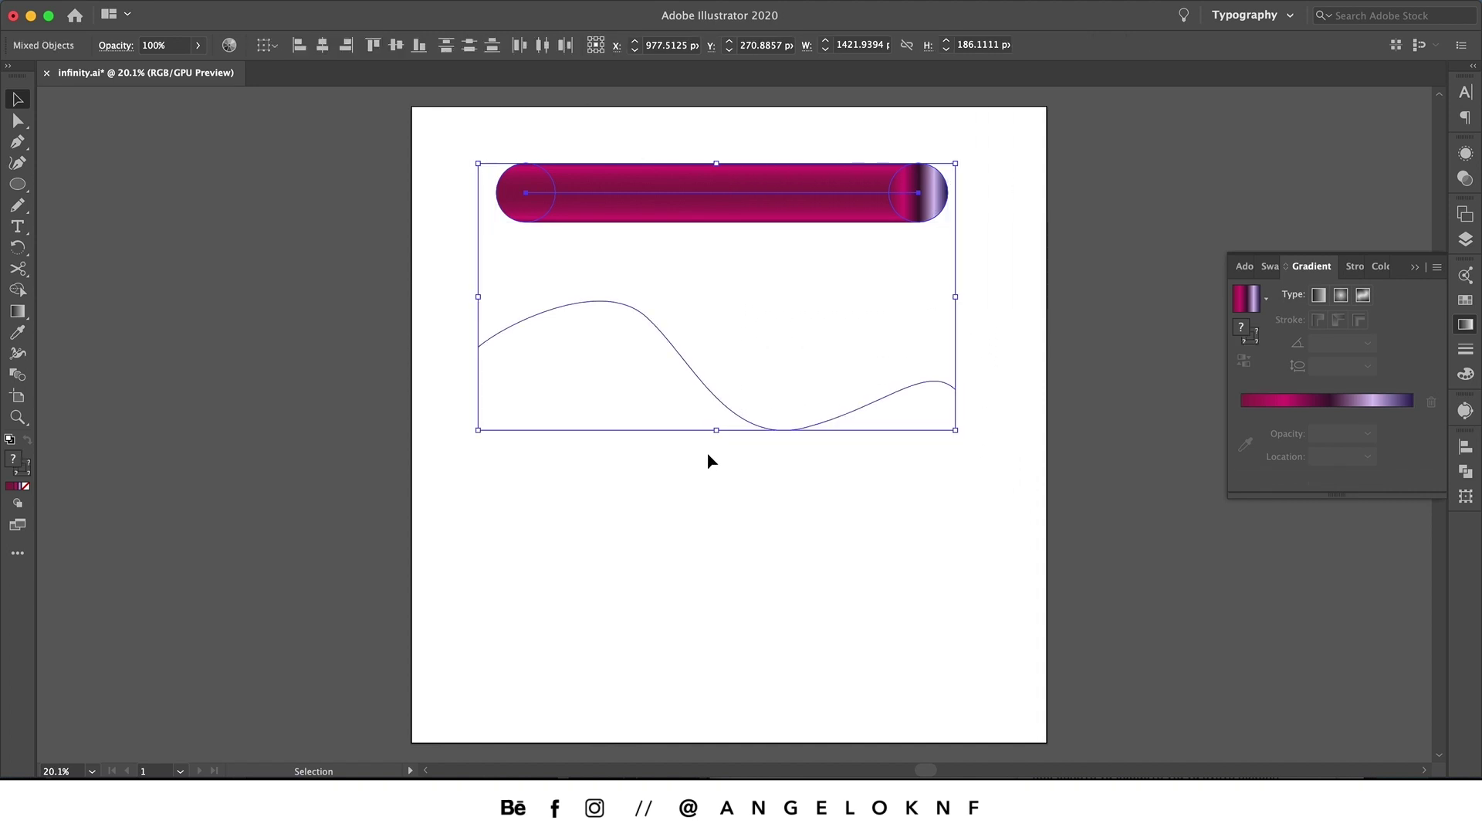
pyautogui.click(218, 2)
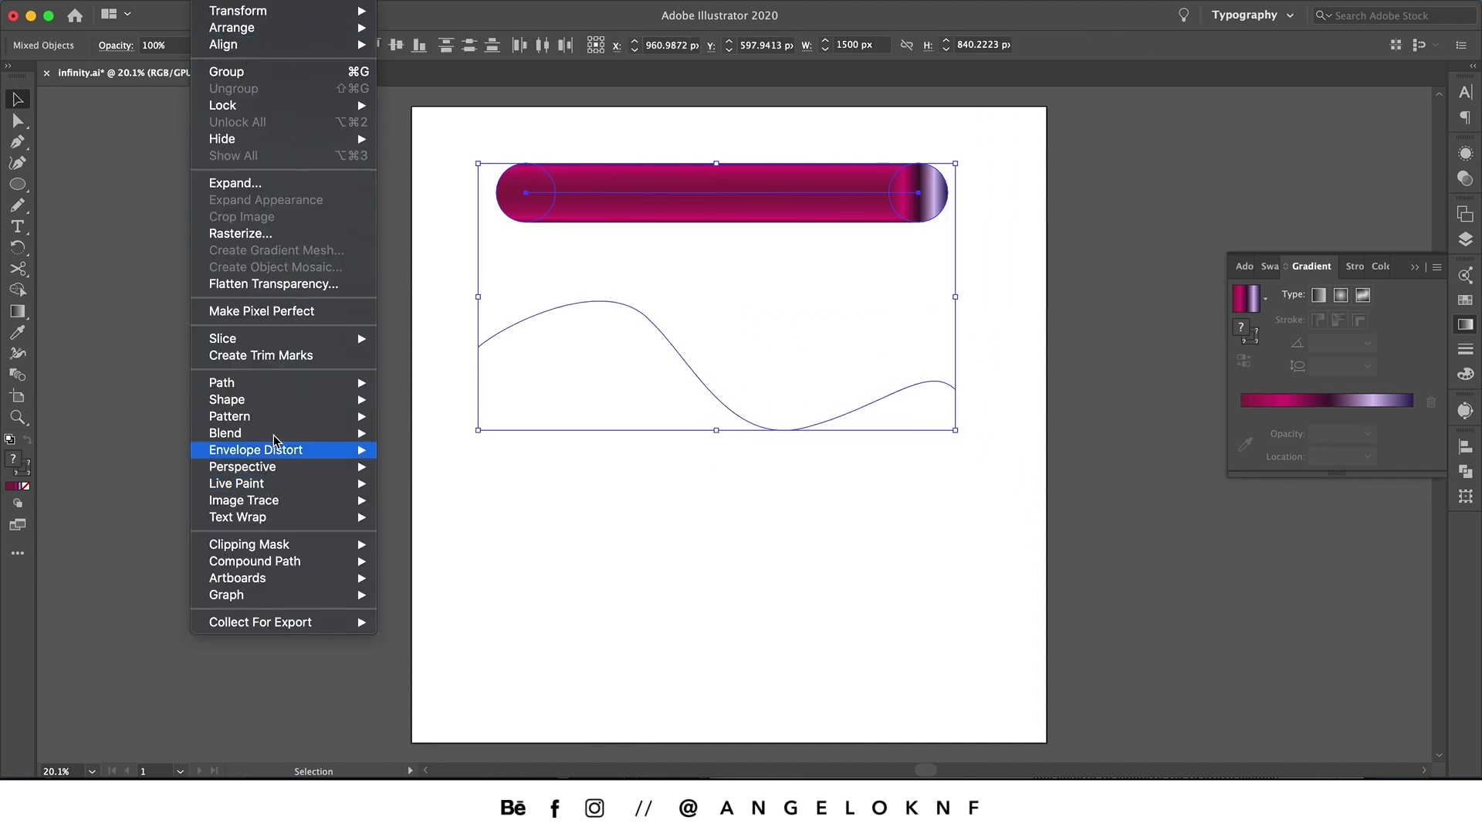
pyautogui.moveTo(285, 433)
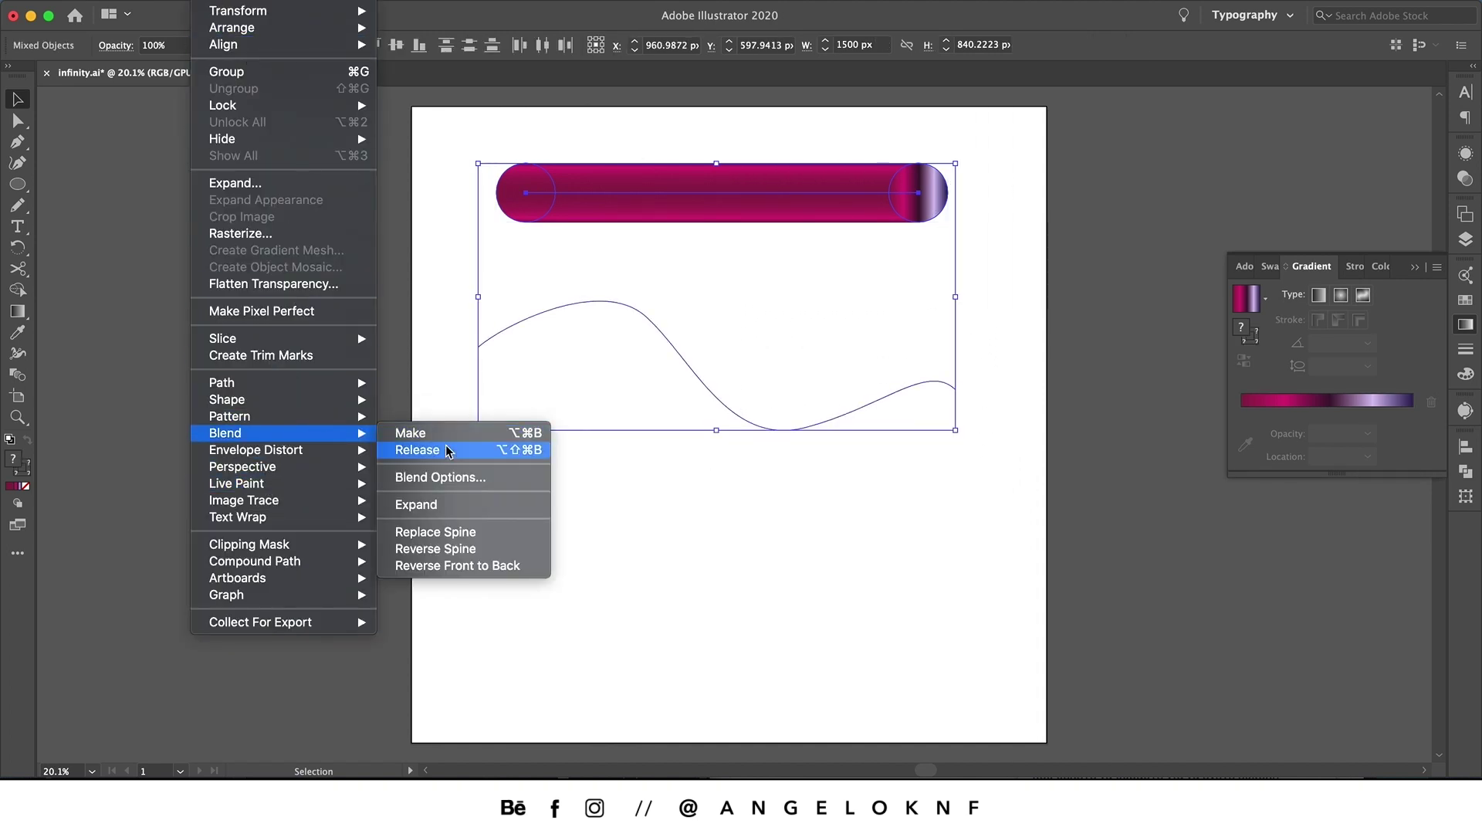
pyautogui.click(458, 532)
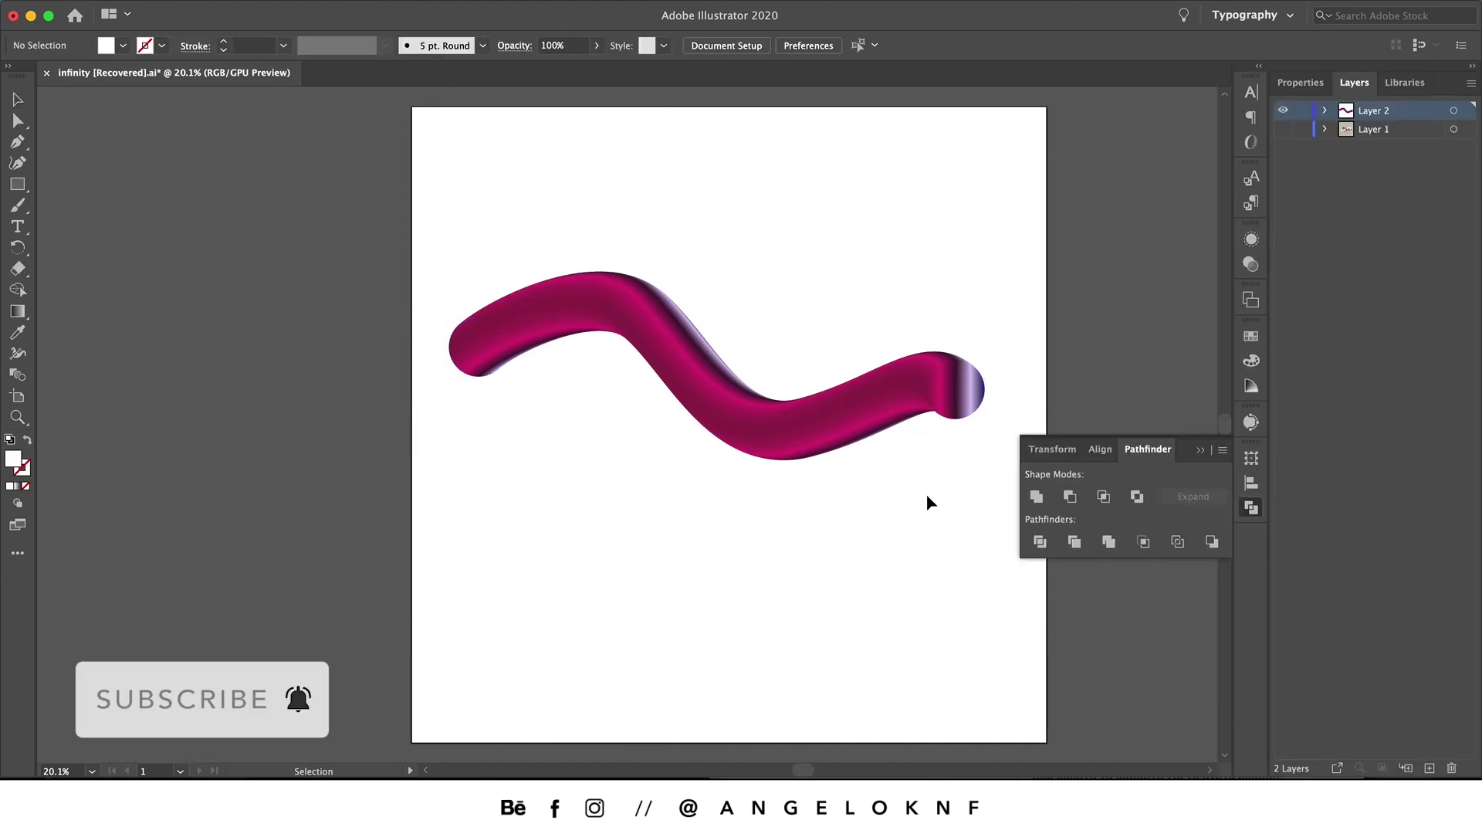
# Isolate the blend, shrink its right end circle to a small tip, and enlarge and rotate the left end circle.
pyautogui.doubleClick(965, 417)
pyautogui.click(967, 418)
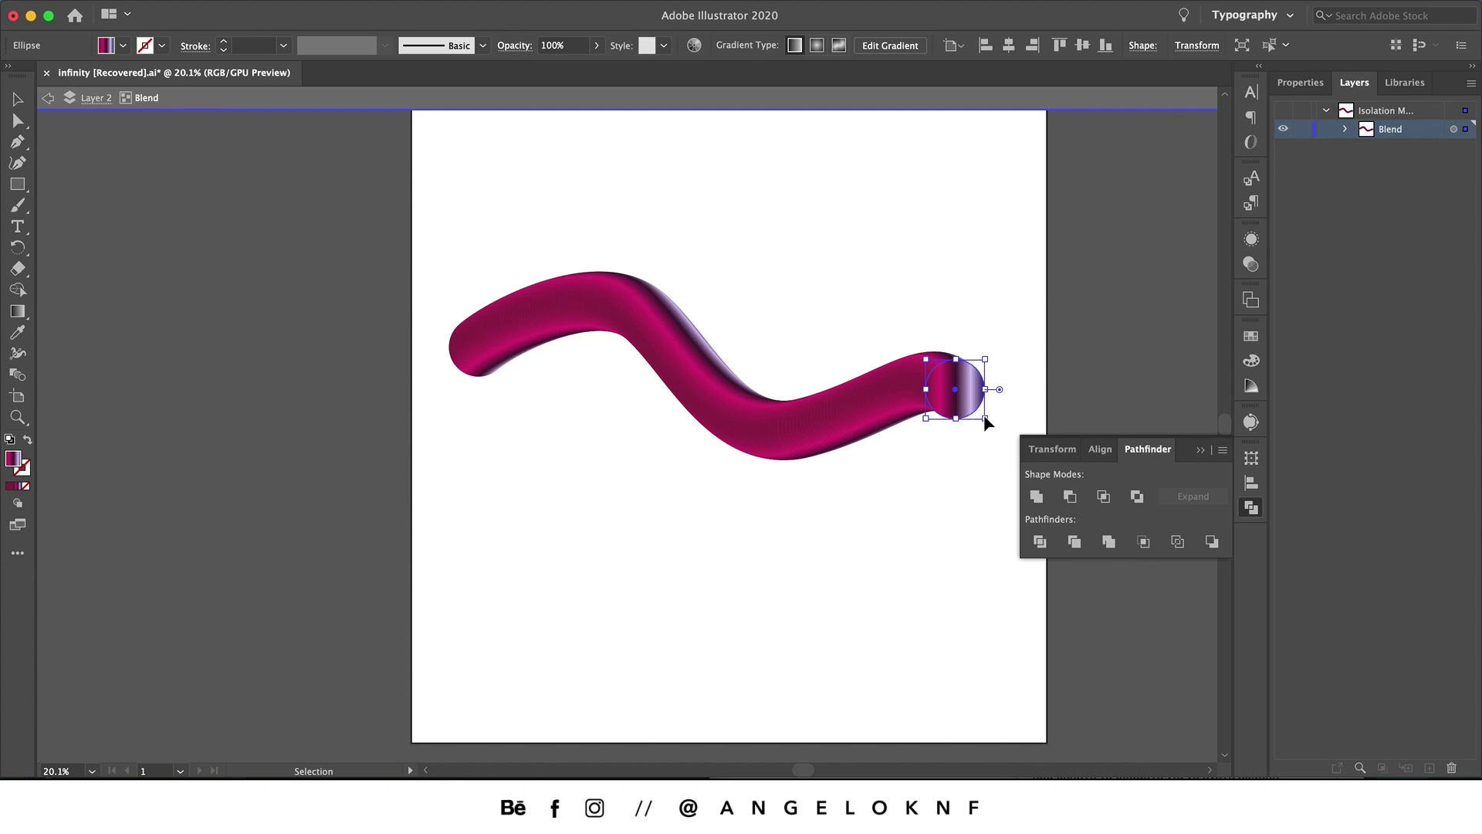
pyautogui.moveTo(995, 421); pyautogui.dragTo(939, 390)
pyautogui.click(485, 366)
pyautogui.moveTo(509, 377); pyautogui.dragTo(470, 439)
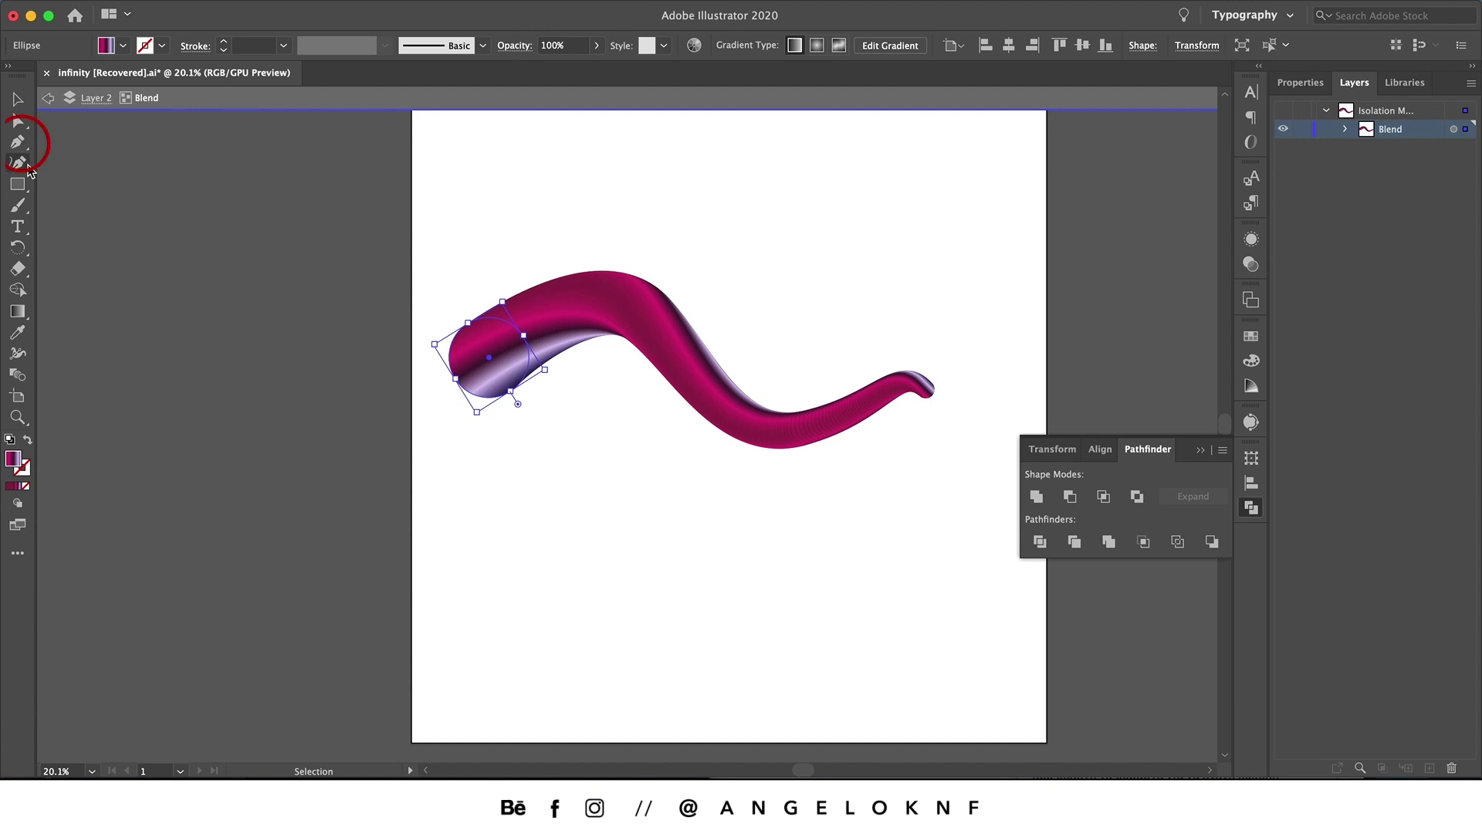
# Reshape the blend's spine with the Pen tool by adjusting the upper curve's handles and pulling the lower anchor point further down.
pyautogui.press('p')
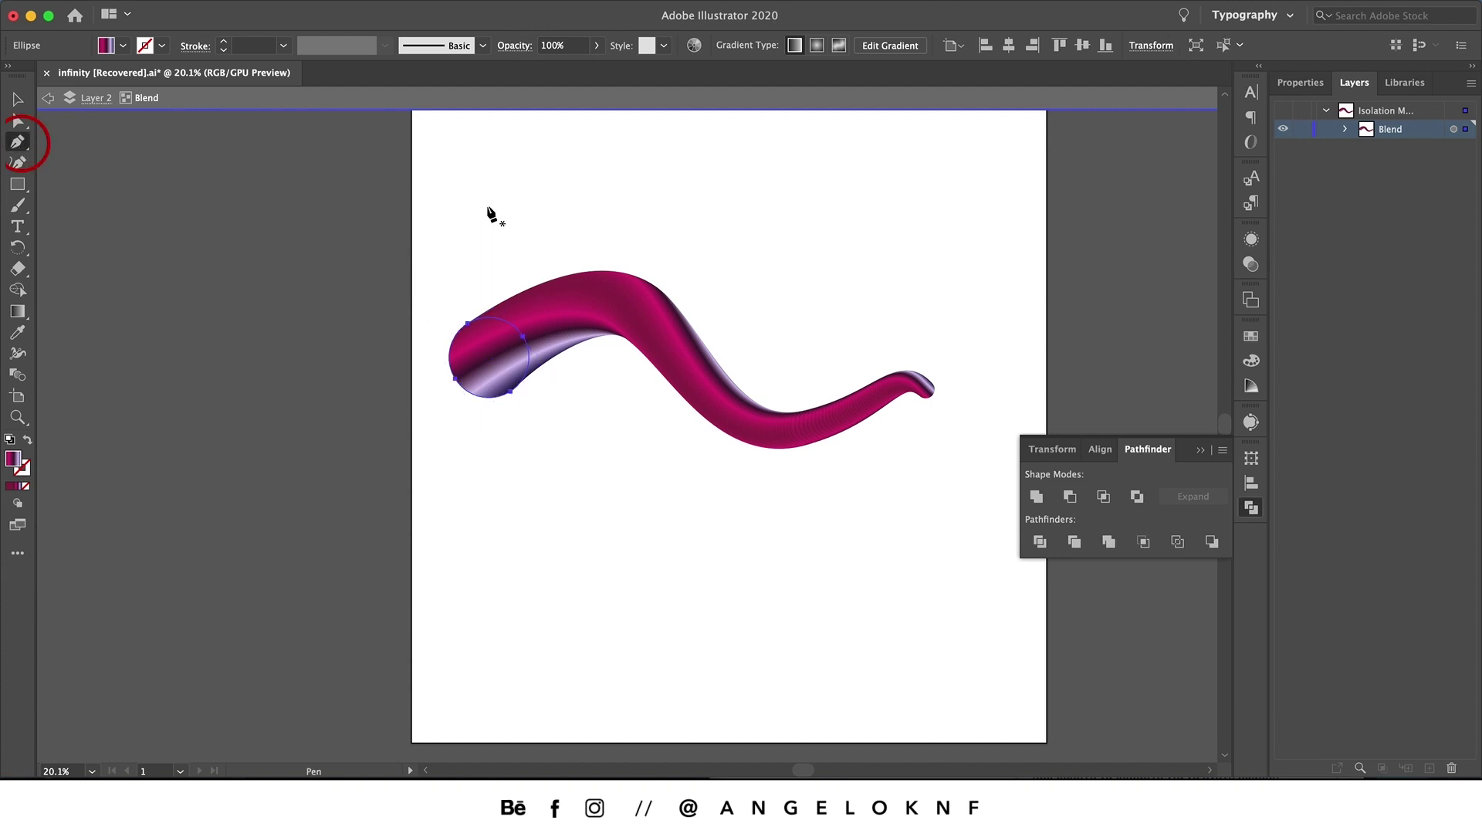
pyautogui.click(616, 310)
pyautogui.moveTo(602, 276); pyautogui.dragTo(568, 302)
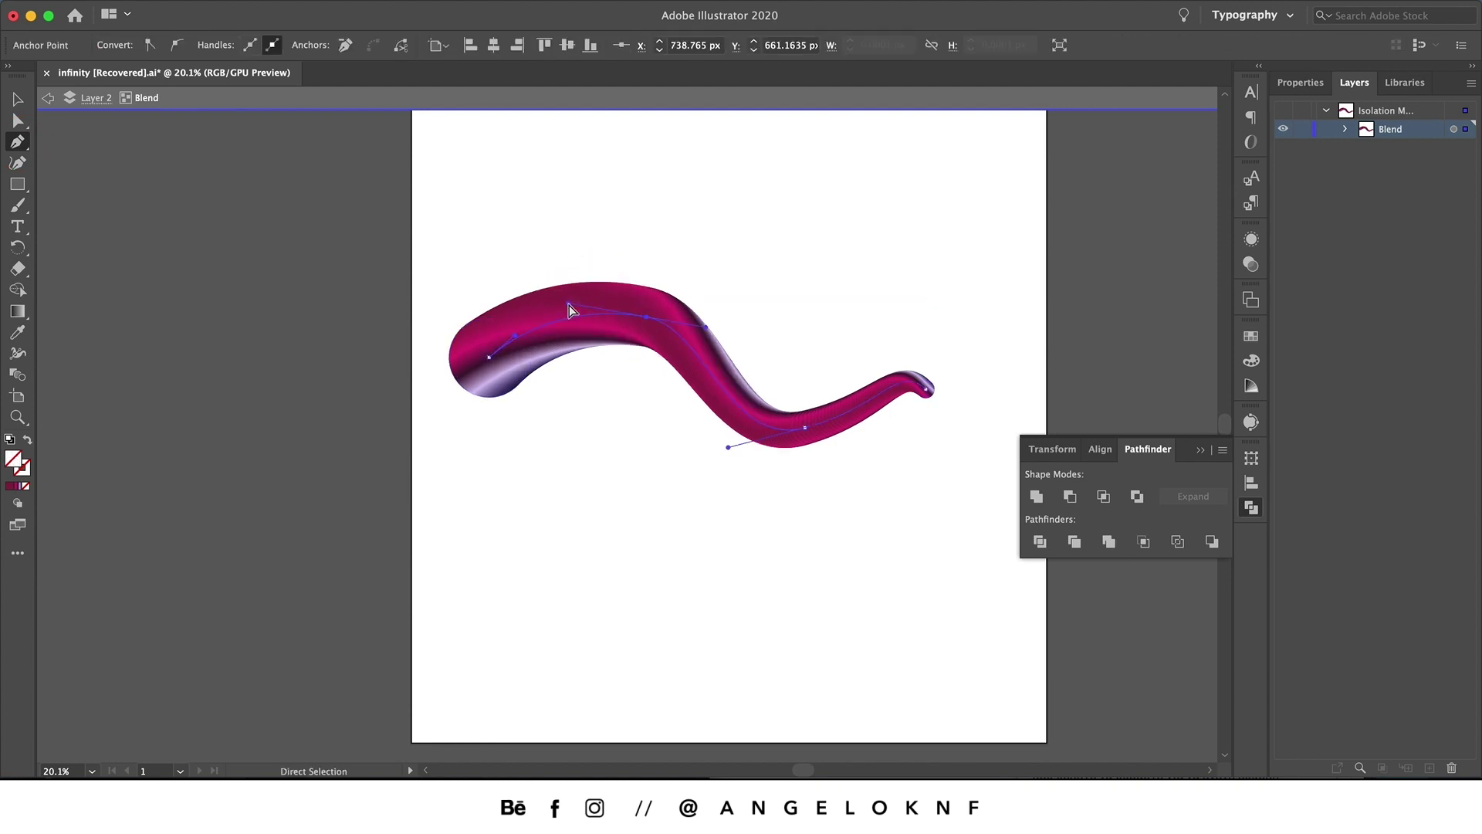
pyautogui.click(705, 326)
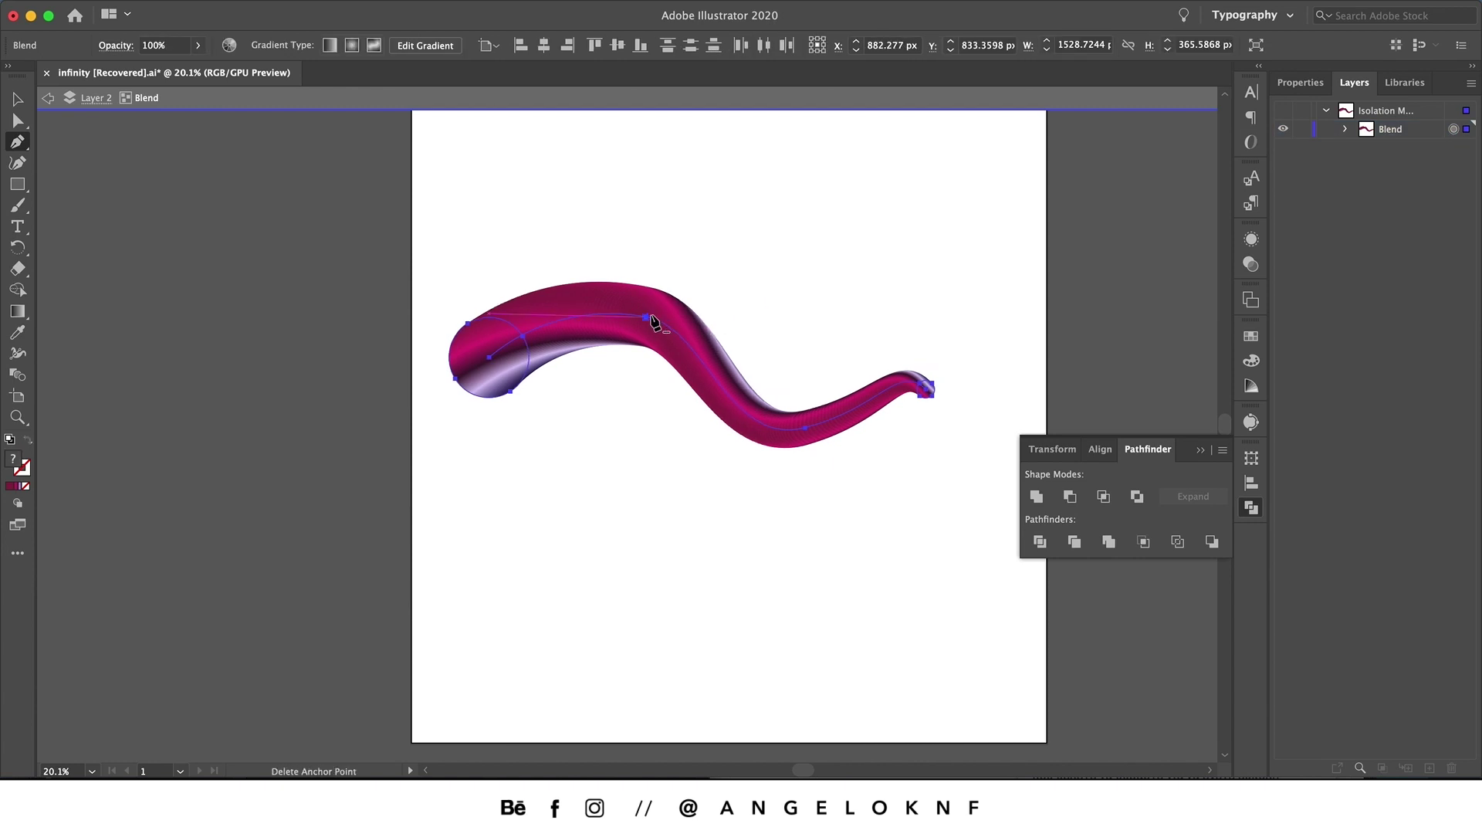
pyautogui.click(646, 317)
pyautogui.moveTo(707, 333); pyautogui.dragTo(732, 352)
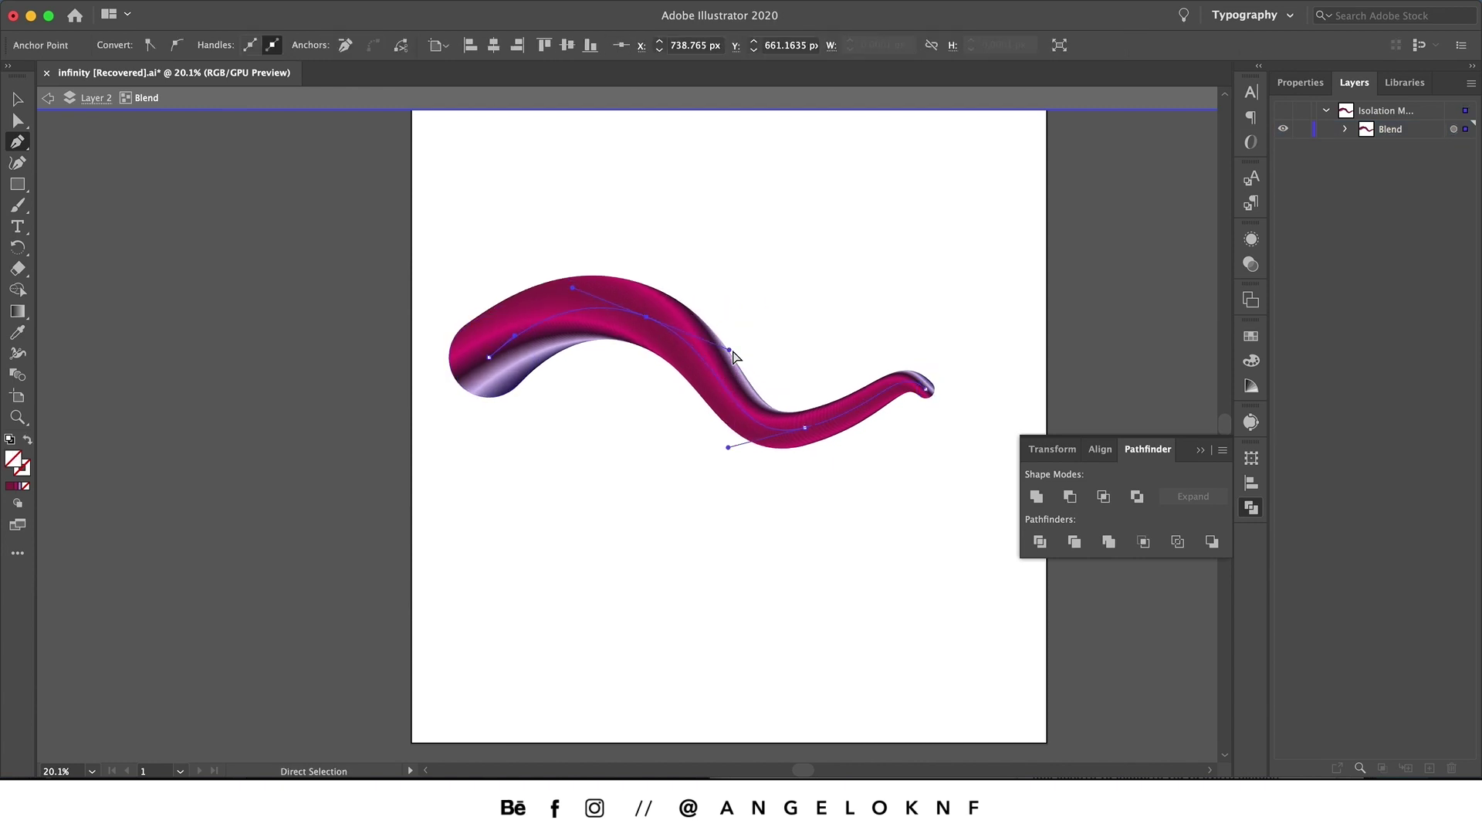
pyautogui.click(804, 427)
pyautogui.moveTo(804, 426); pyautogui.dragTo(809, 478)
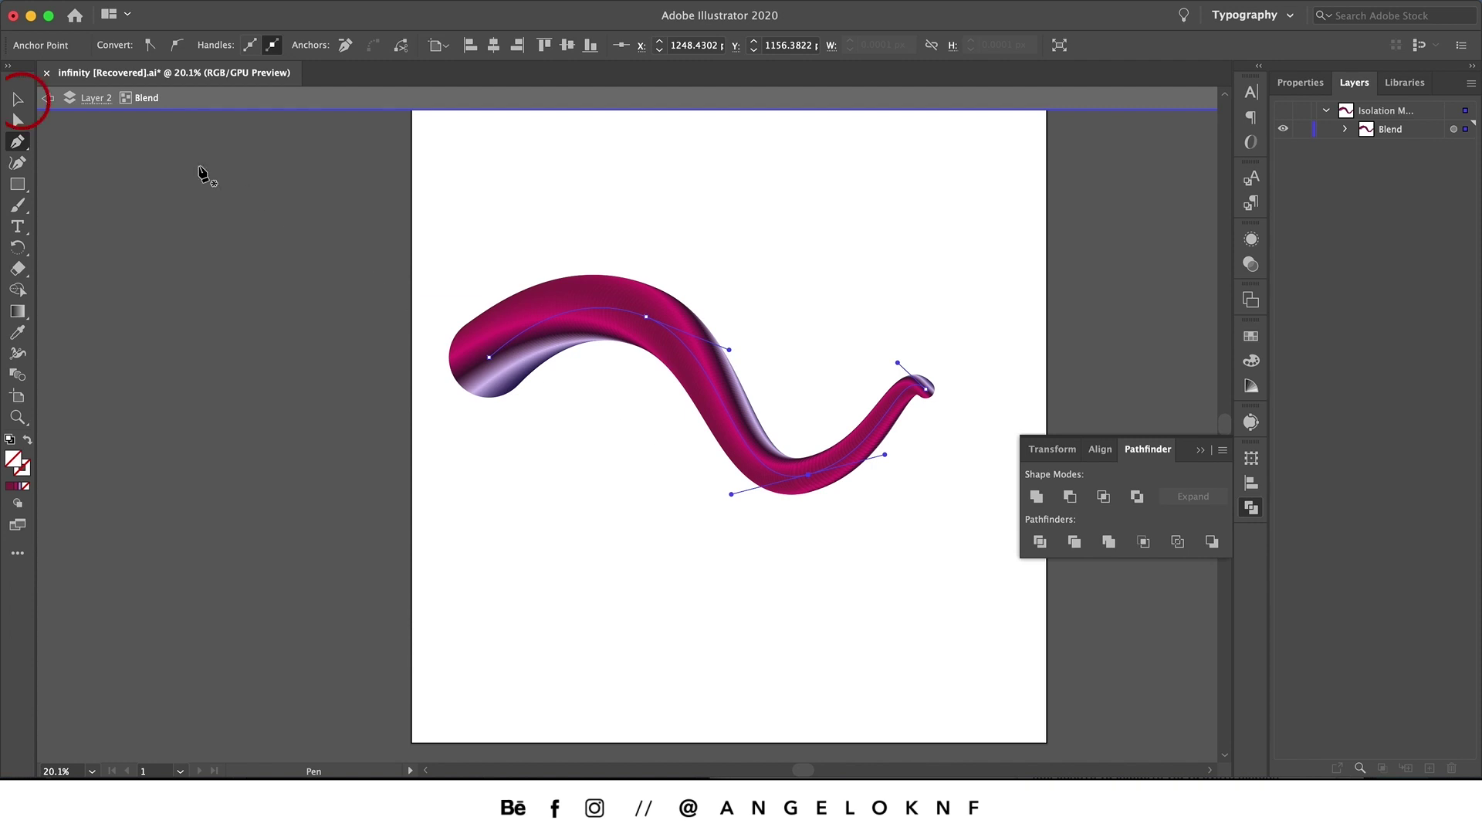
# Delete the blend's curved spine path.
pyautogui.click(17, 98)
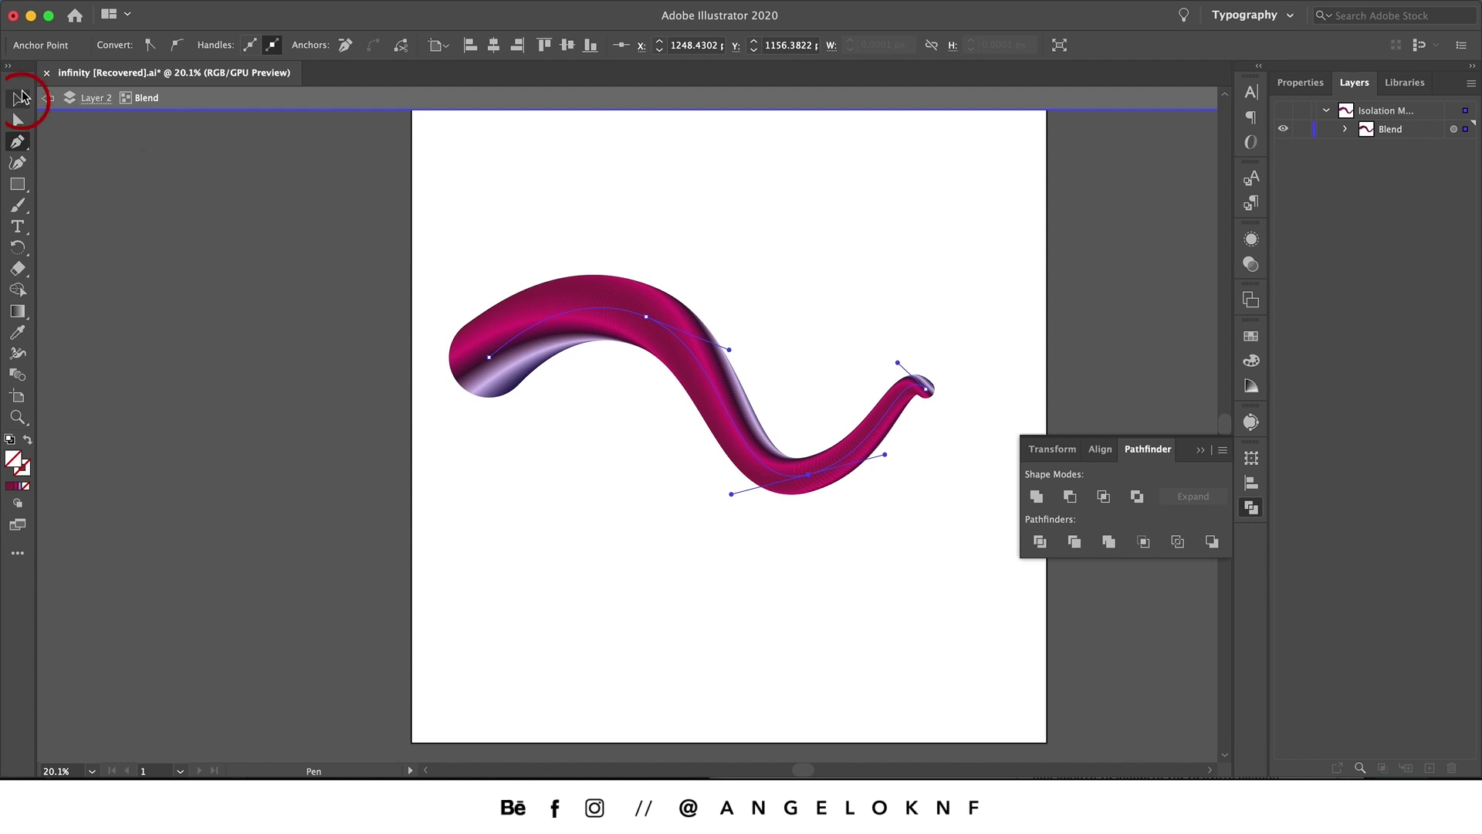
pyautogui.click(700, 364)
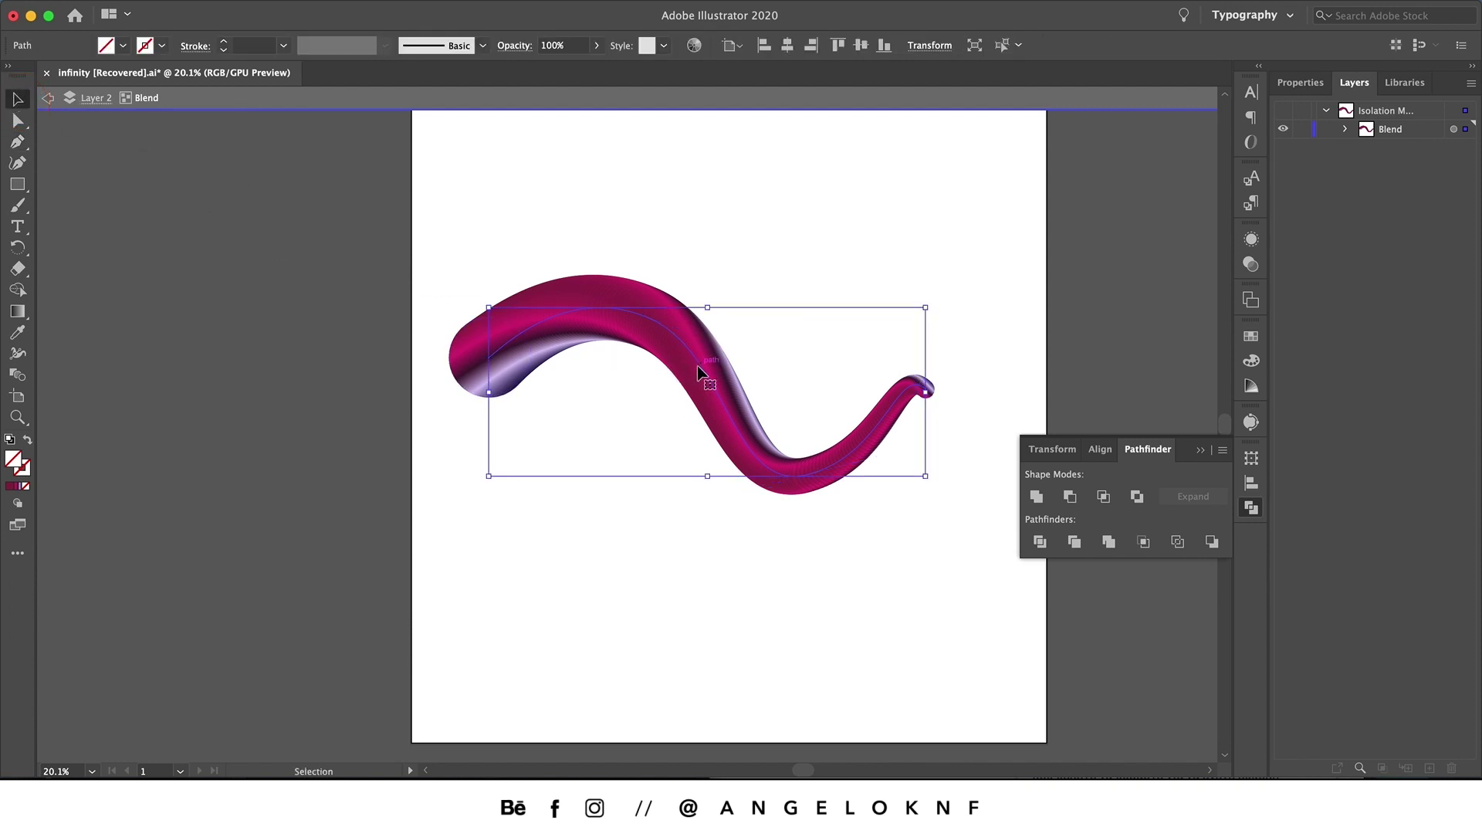
pyautogui.press('Delete')
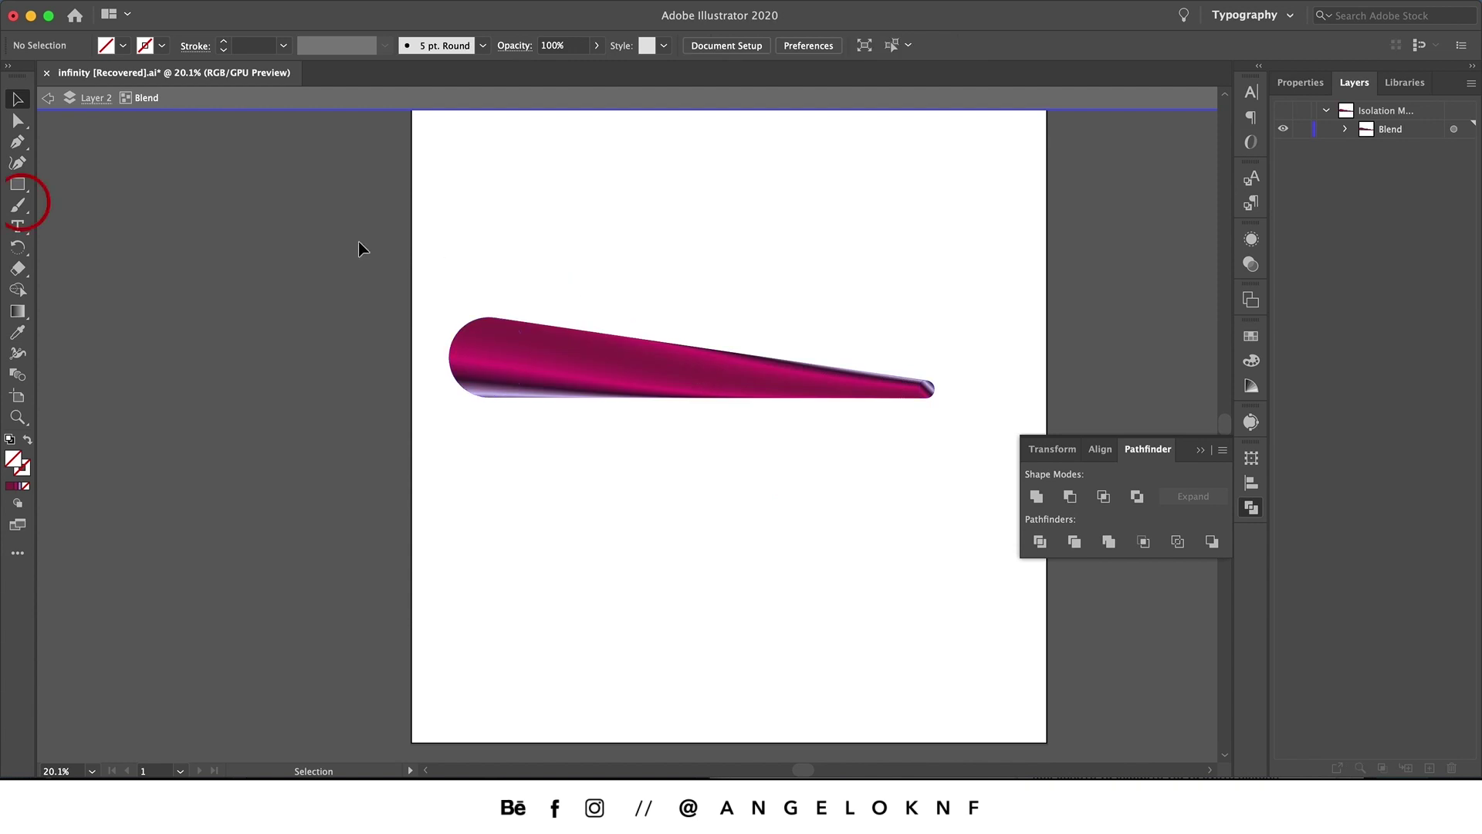
# Draw a new freehand spine for the blend with the Pencil tool, sweeping from the upper left into a large loop that curls inward.
pyautogui.click(17, 205)
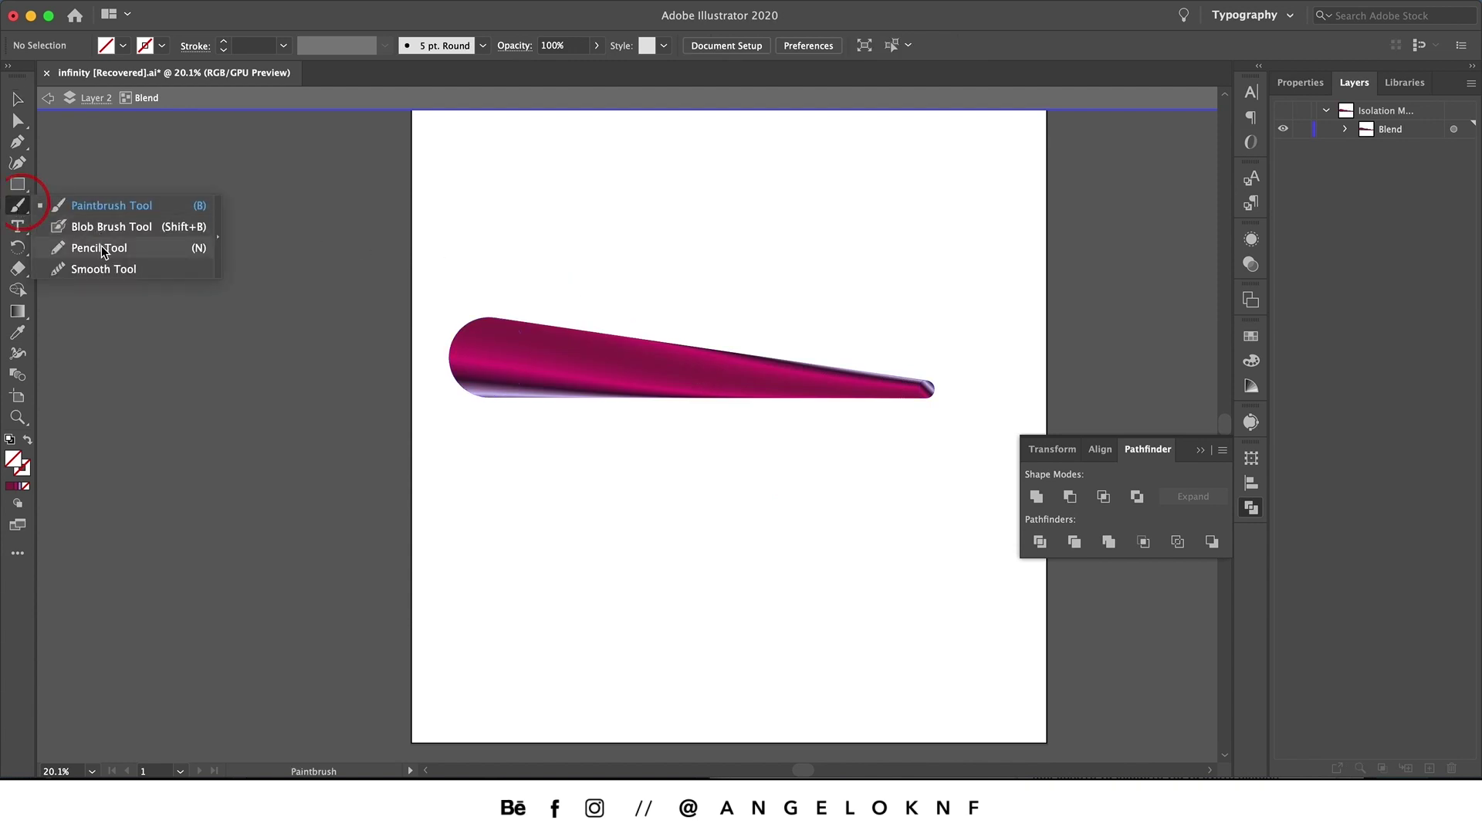
pyautogui.click(103, 249)
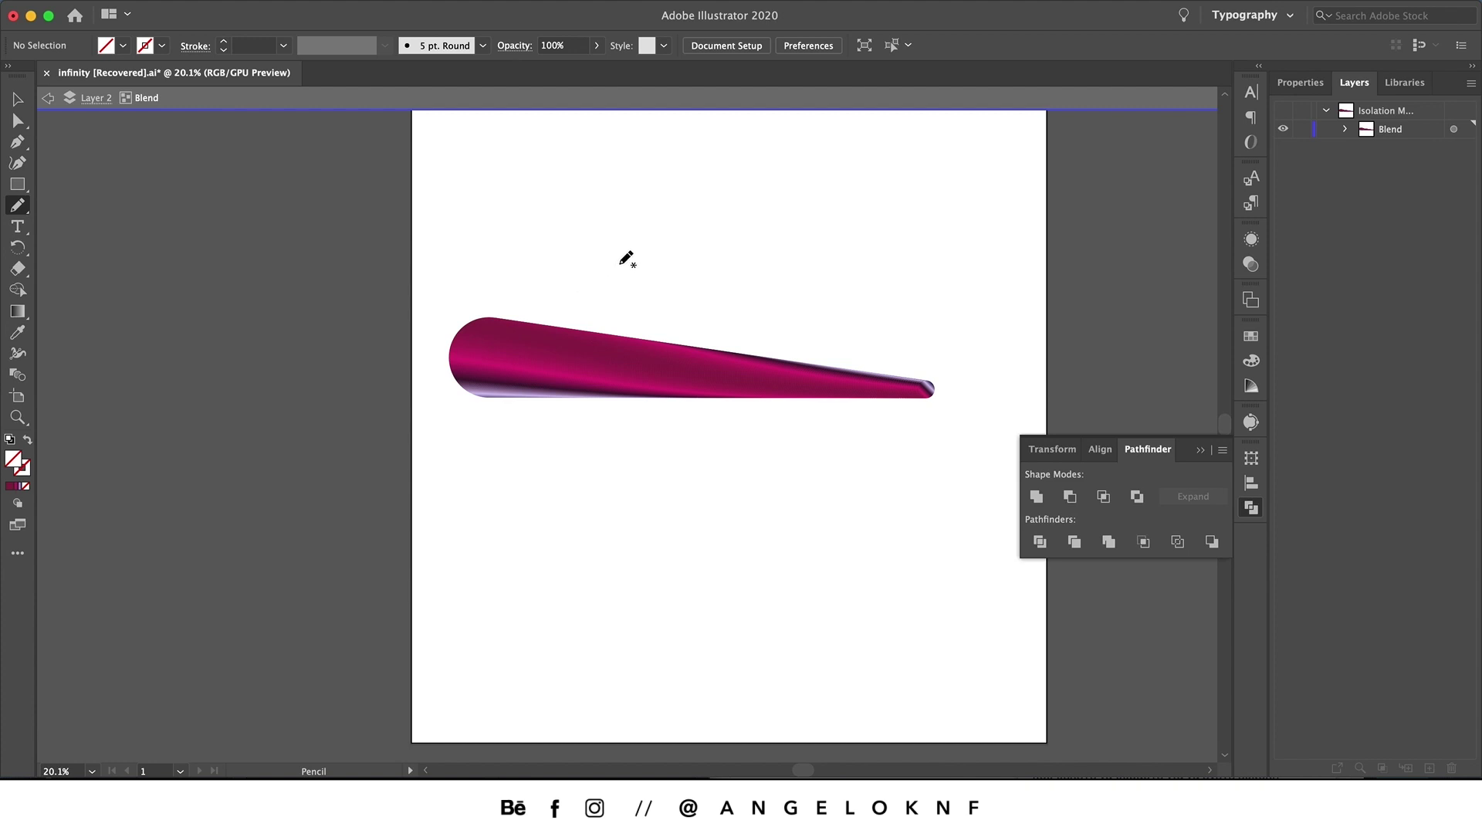
pyautogui.keyDown('super'); pyautogui.click(574, 331); pyautogui.keyUp('super')
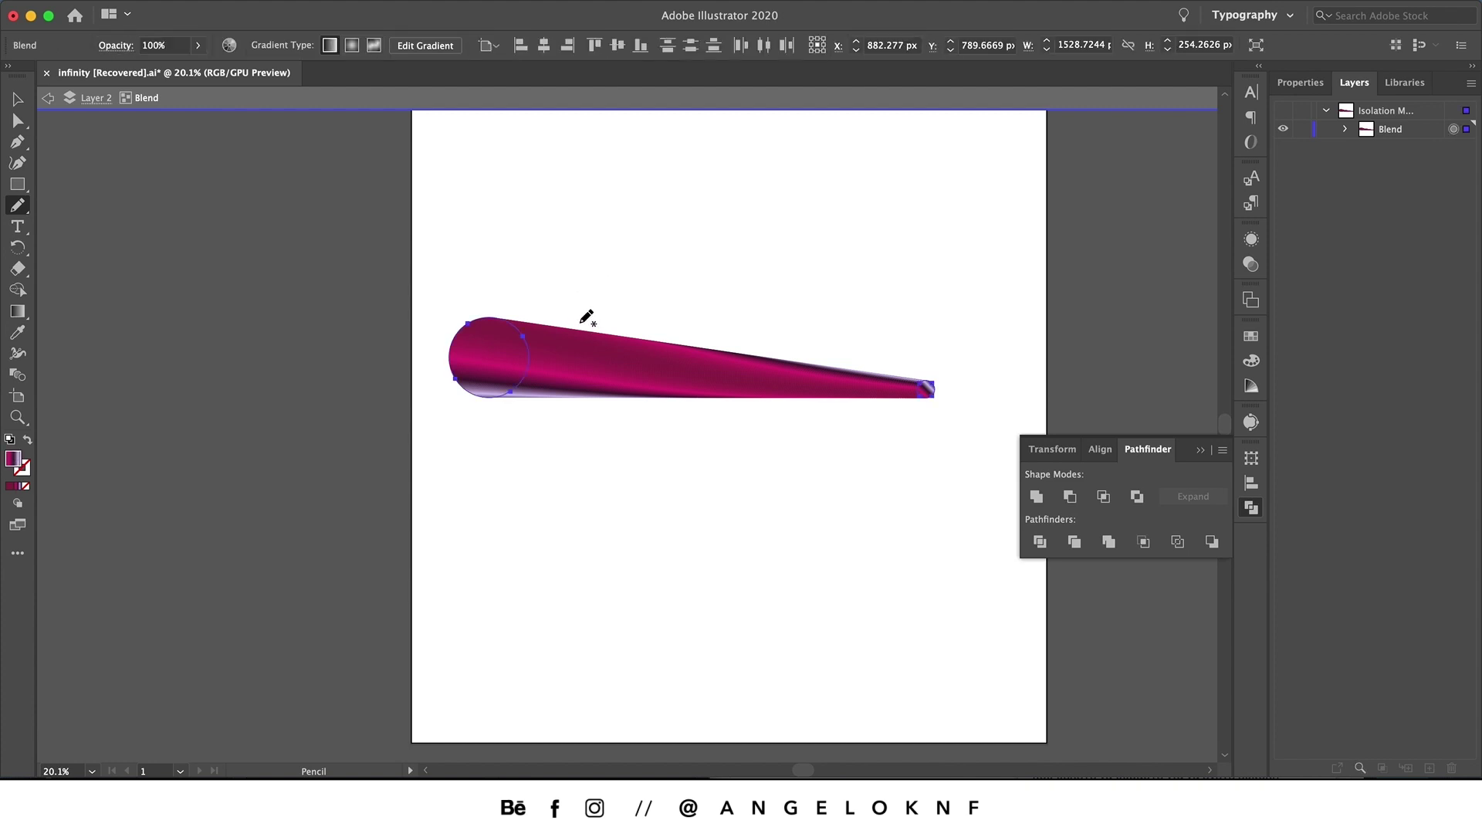
pyautogui.moveTo(580, 280)
pyautogui.mouseDown()
pyautogui.moveTo(811, 398)
pyautogui.moveTo(707, 460)
pyautogui.mouseUp()
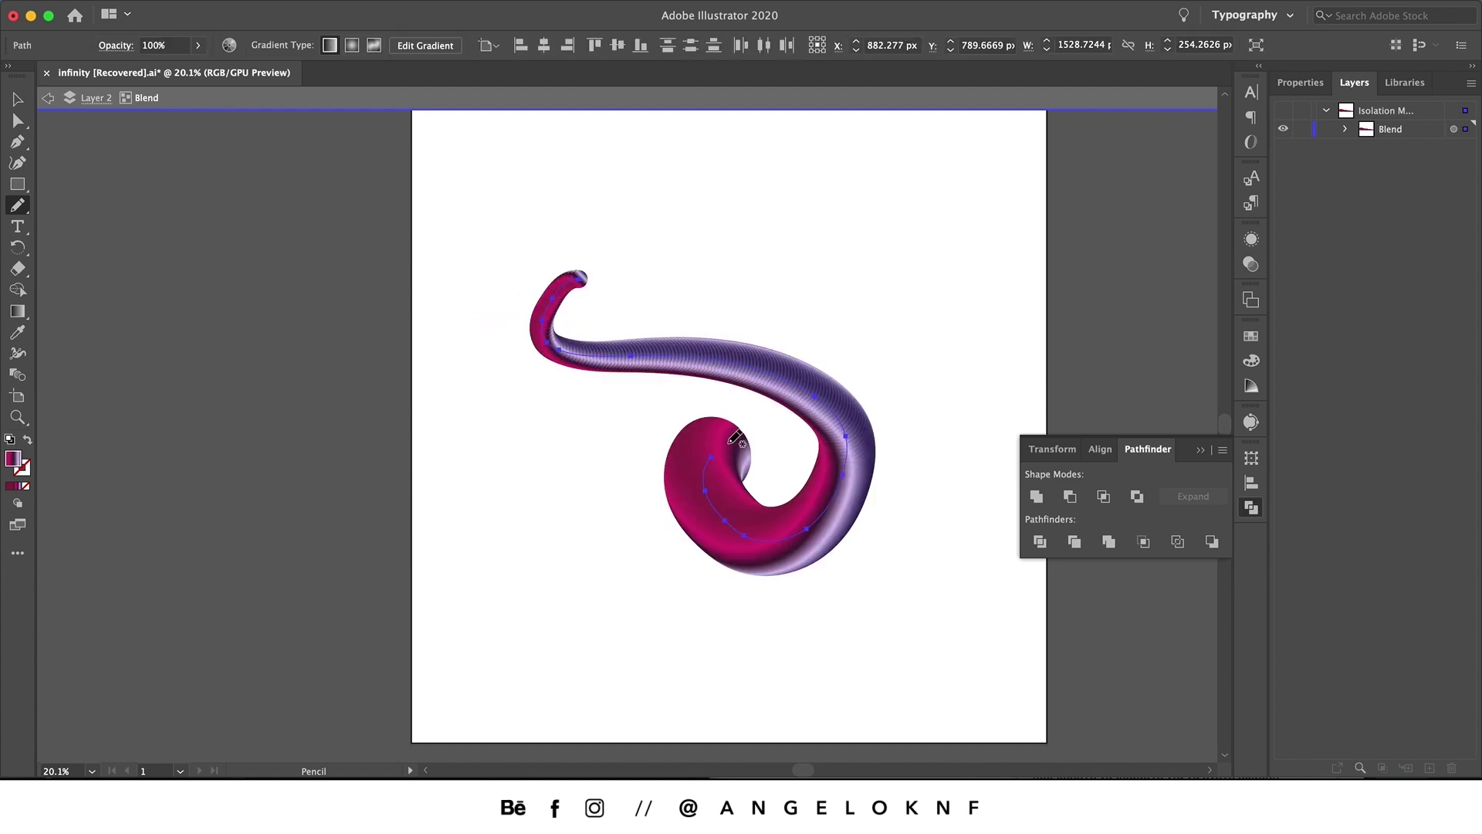
pyautogui.press('super+z')
pyautogui.moveTo(610, 274)
pyautogui.mouseDown()
pyautogui.moveTo(860, 506)
pyautogui.moveTo(702, 426)
pyautogui.mouseUp()
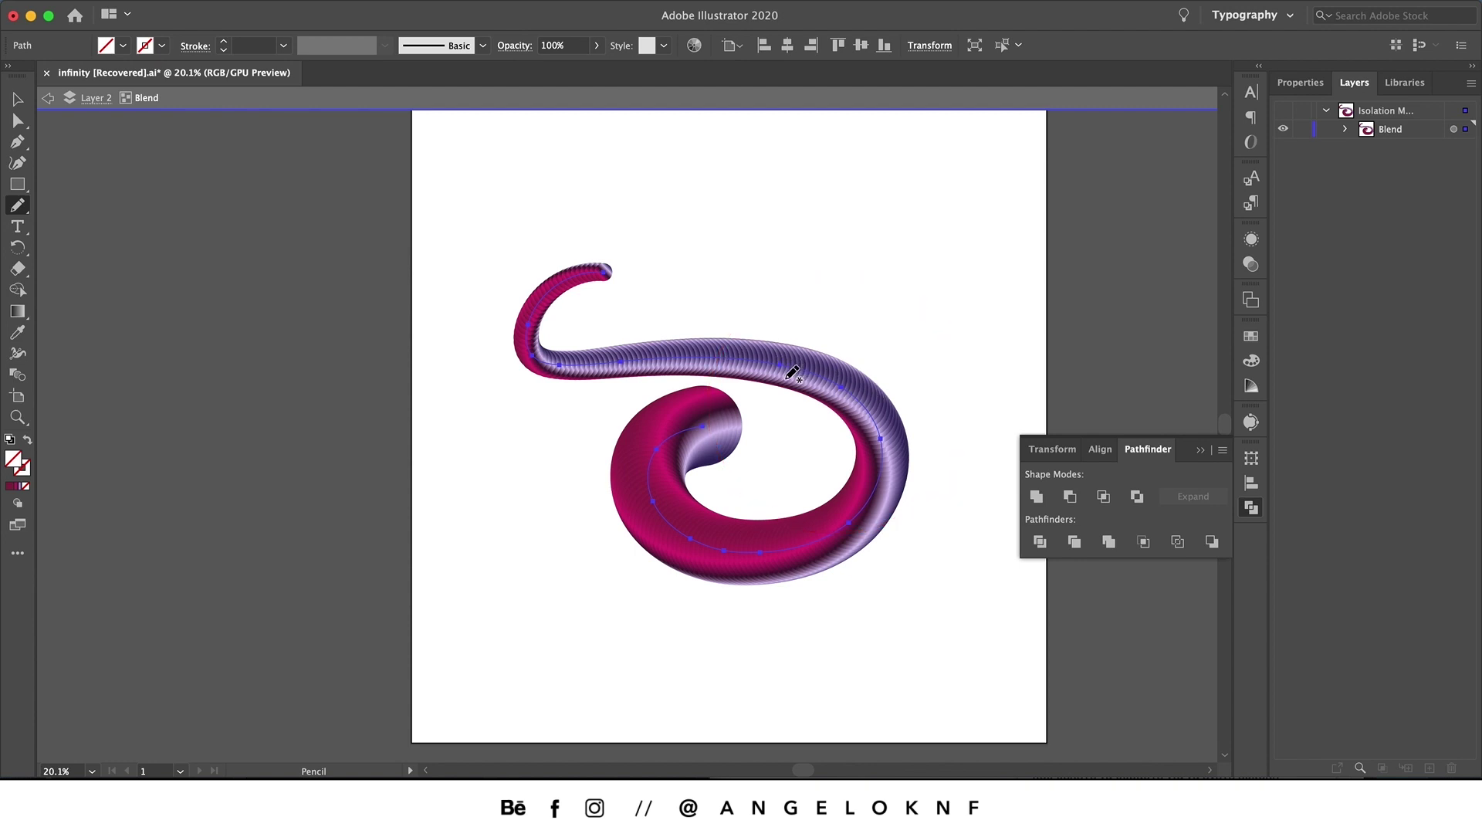
# Enter a new number of specified steps for the looping blend.
pyautogui.doubleClick(20, 376)
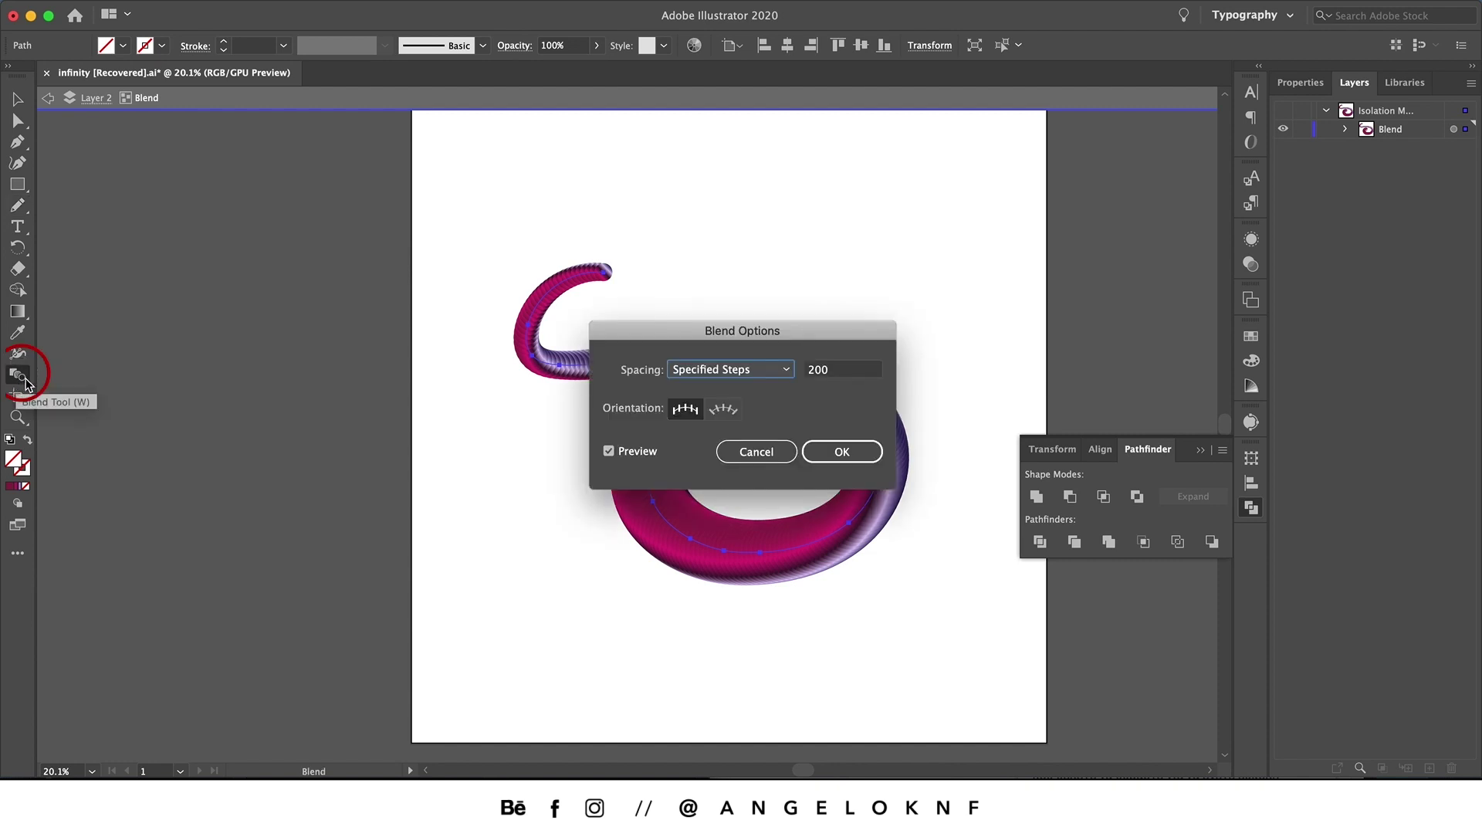
pyautogui.click(833, 374)
pyautogui.moveTo(816, 371); pyautogui.dragTo(804, 373)
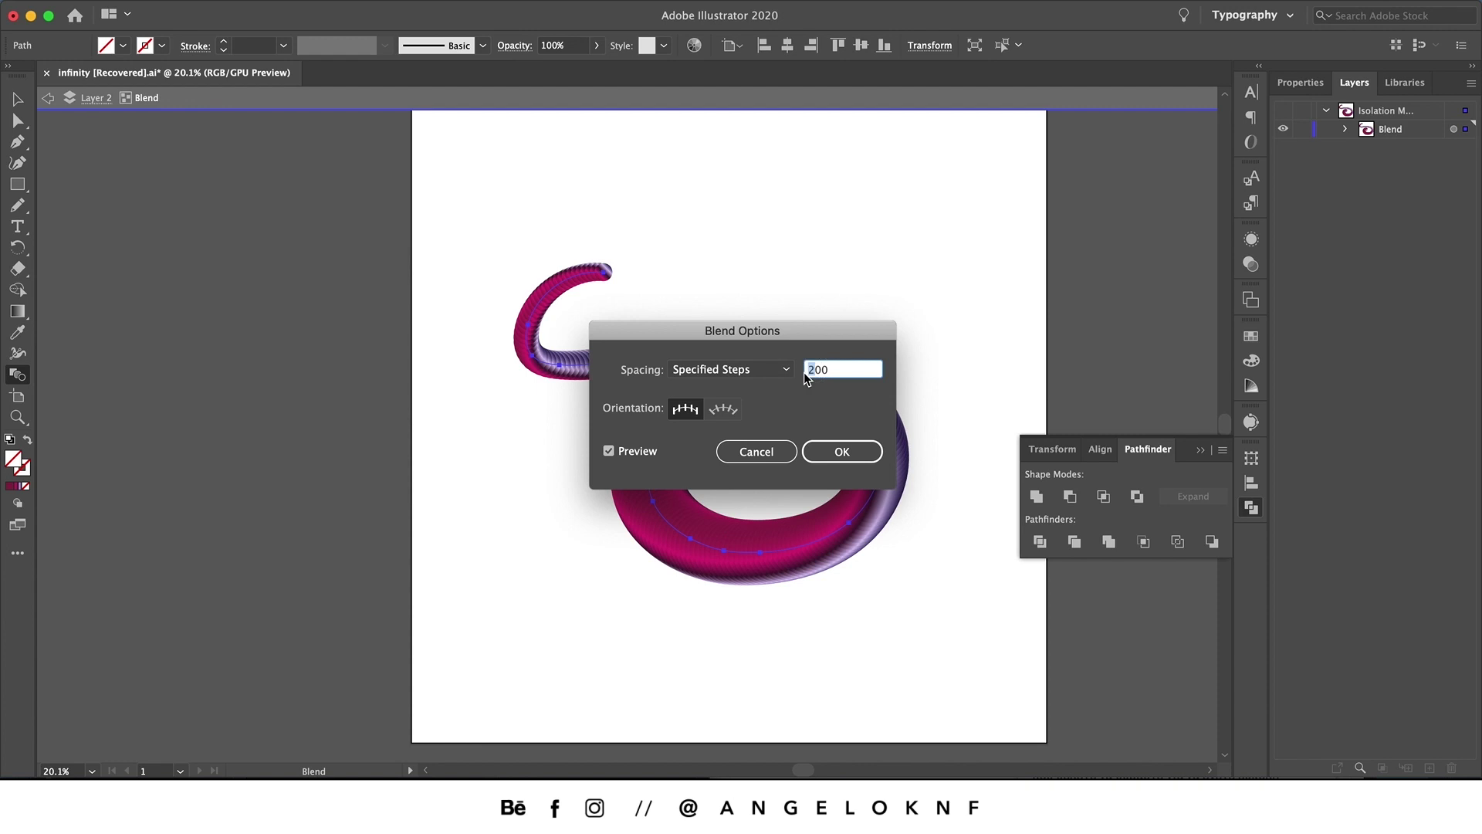
pyautogui.write('6')
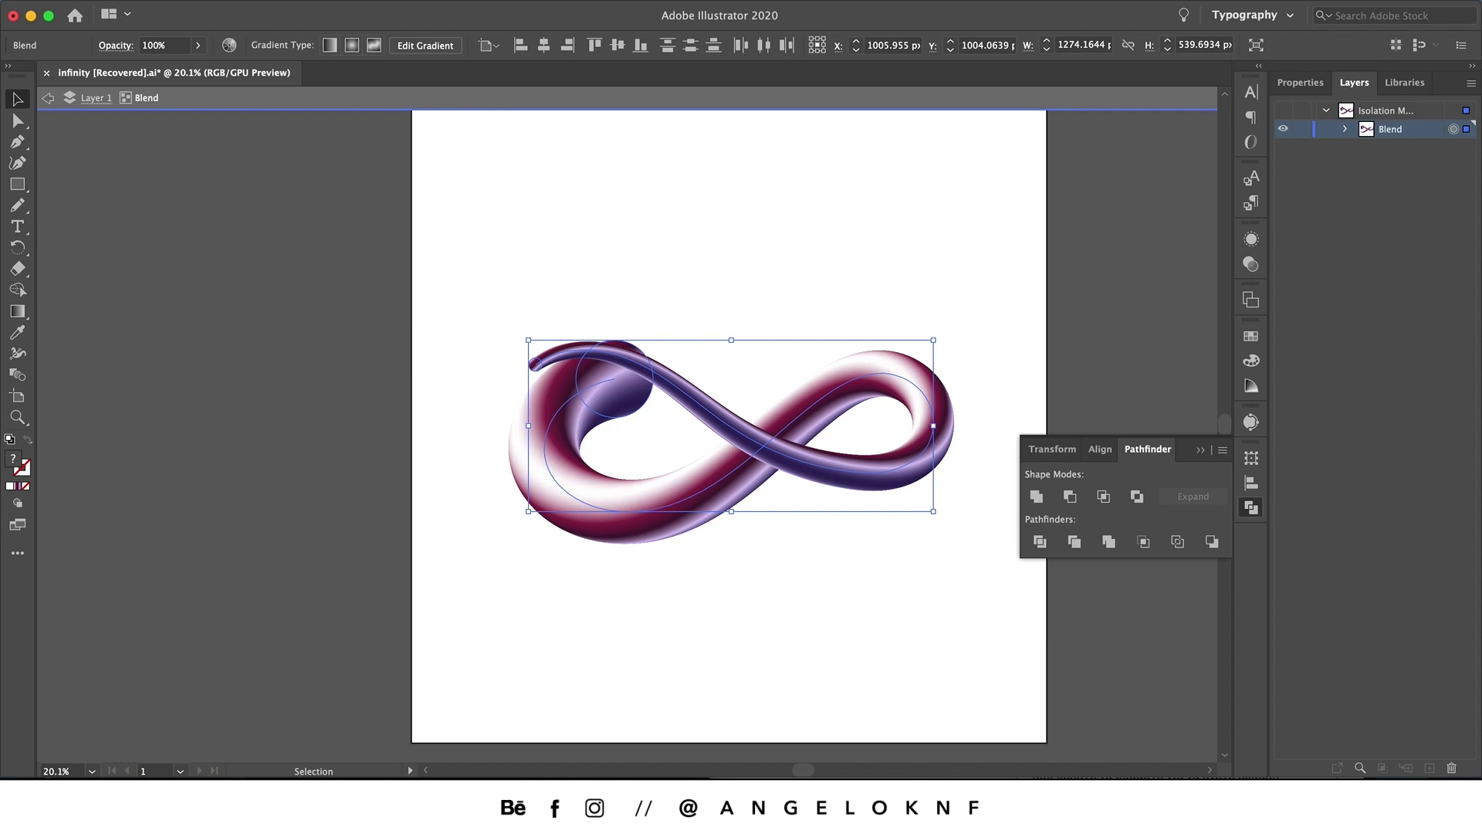
# Exit isolation mode on the infinity-shaped blend and select the whole shape.
pyautogui.press('super+shift+a')
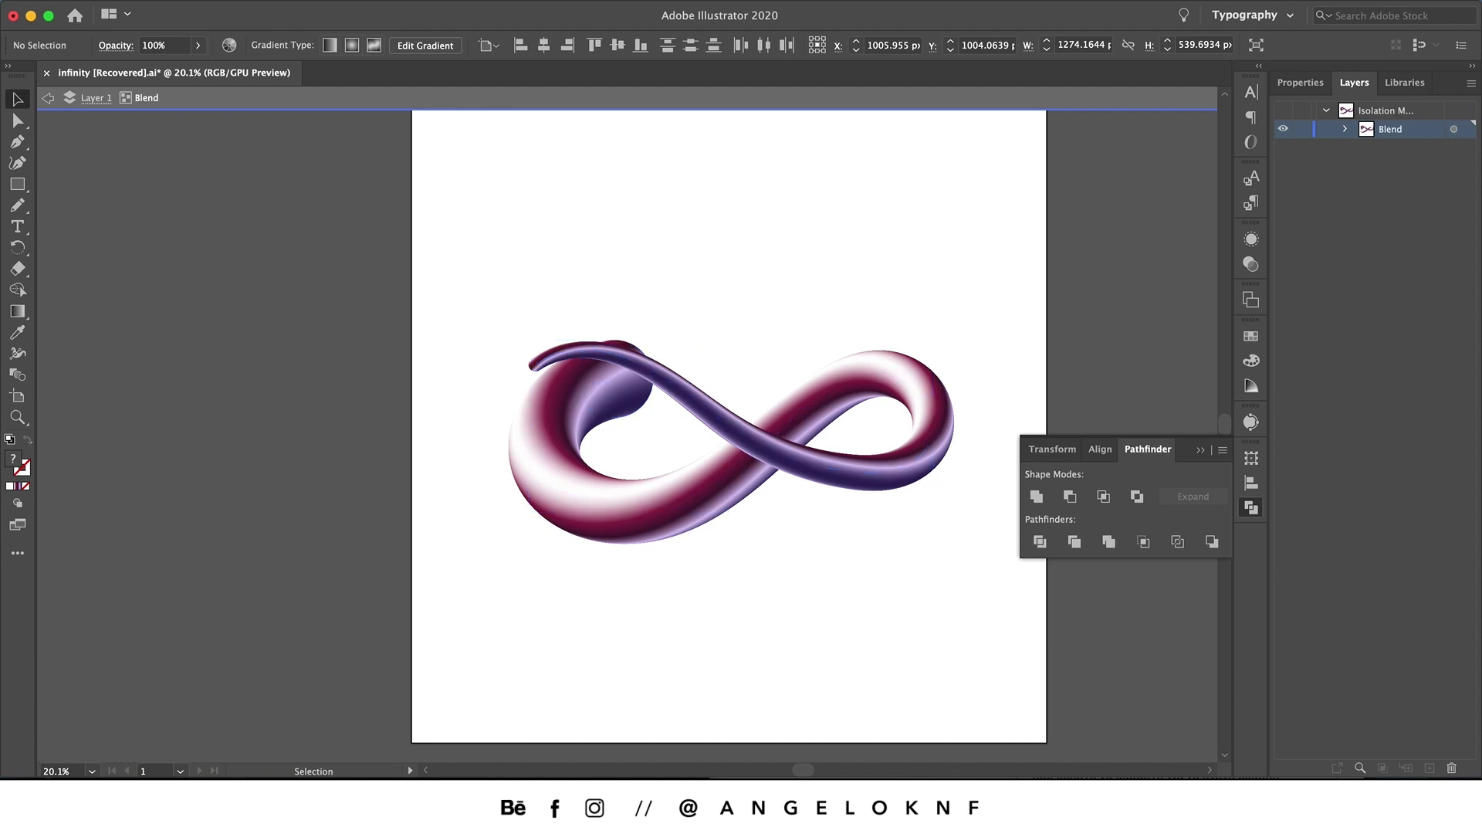
pyautogui.press('Escape')
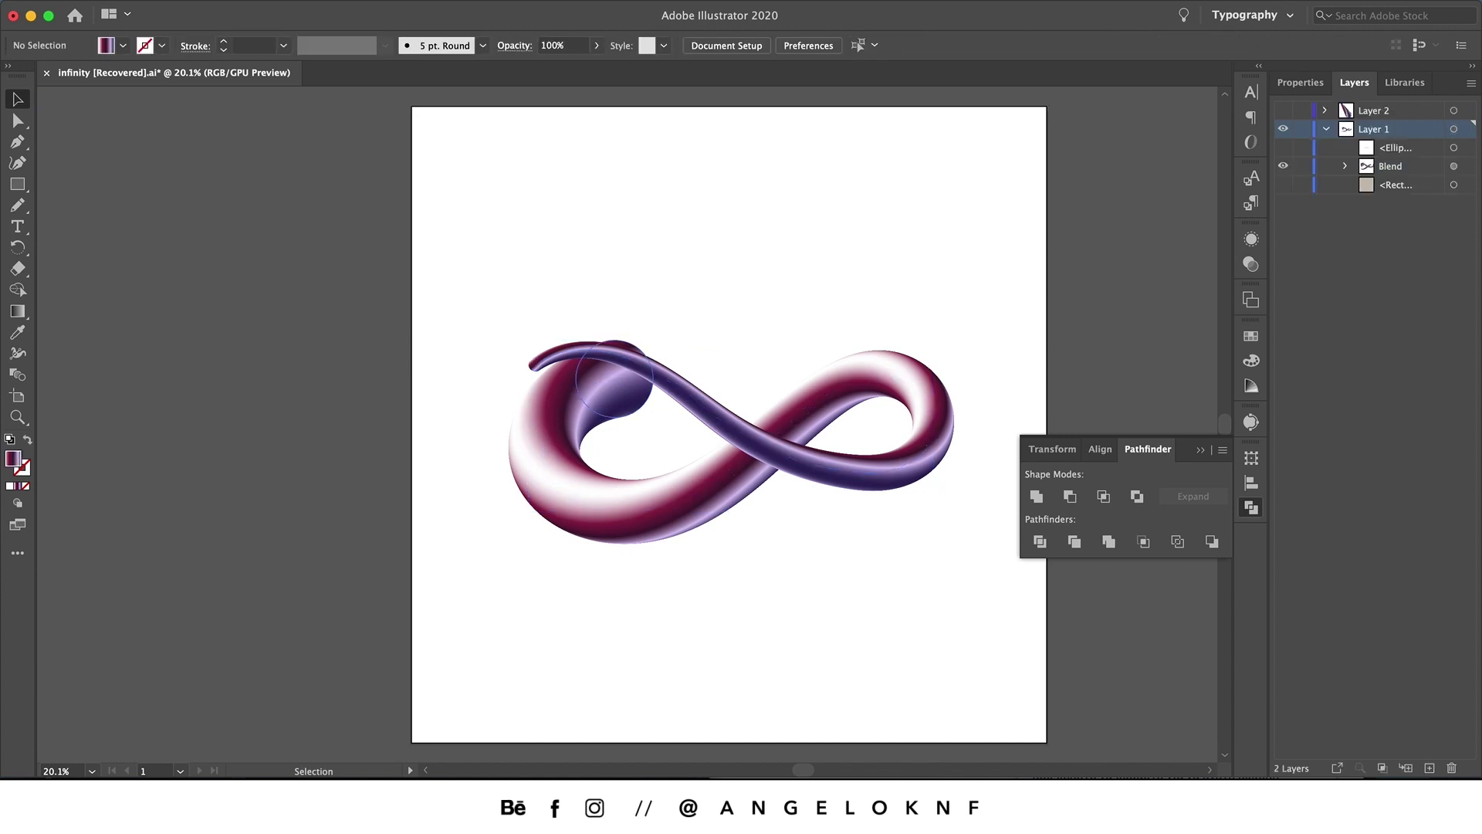
pyautogui.doubleClick(615, 378)
pyautogui.click(48, 98)
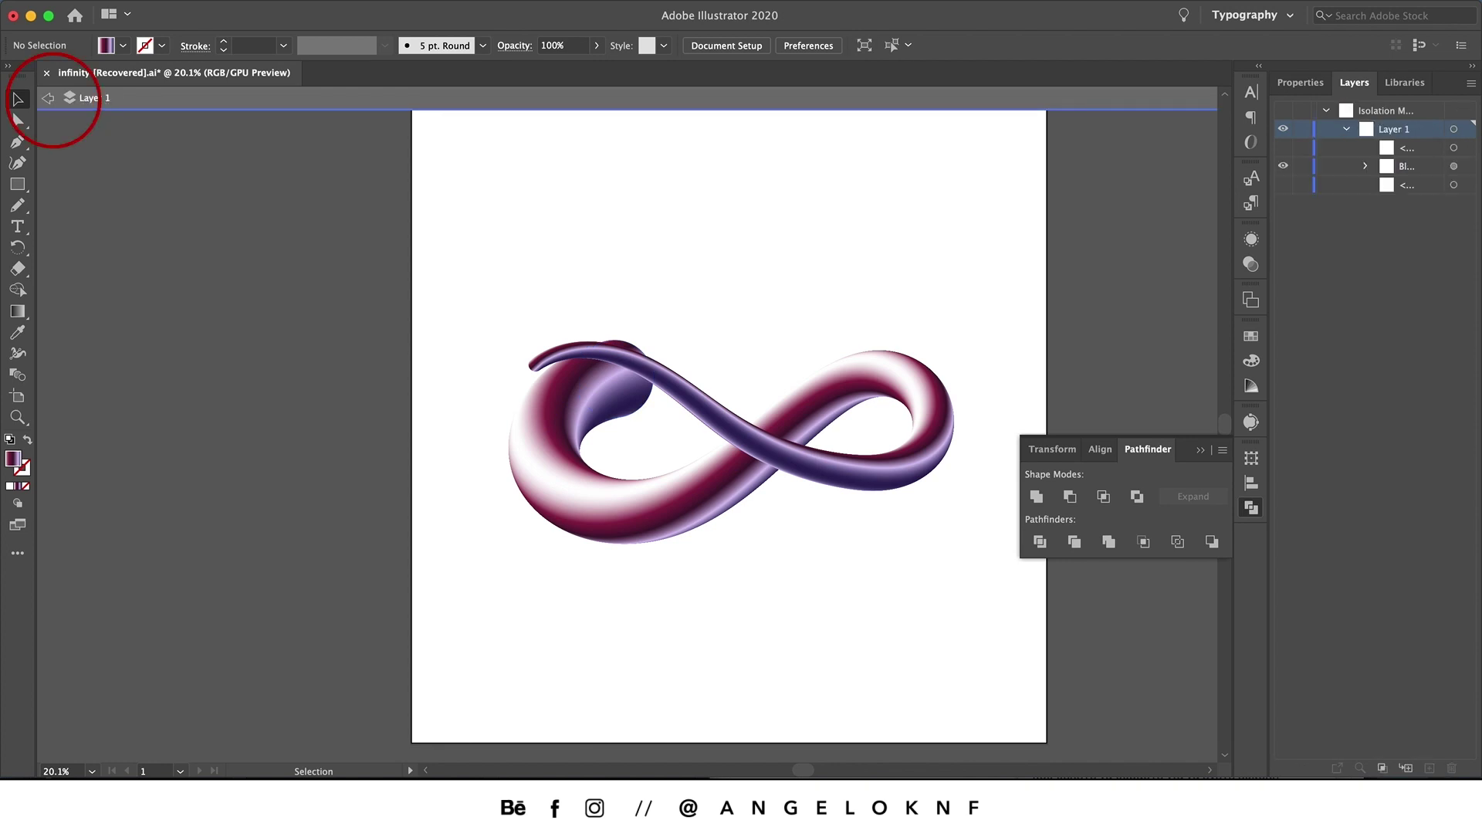
pyautogui.click(48, 98)
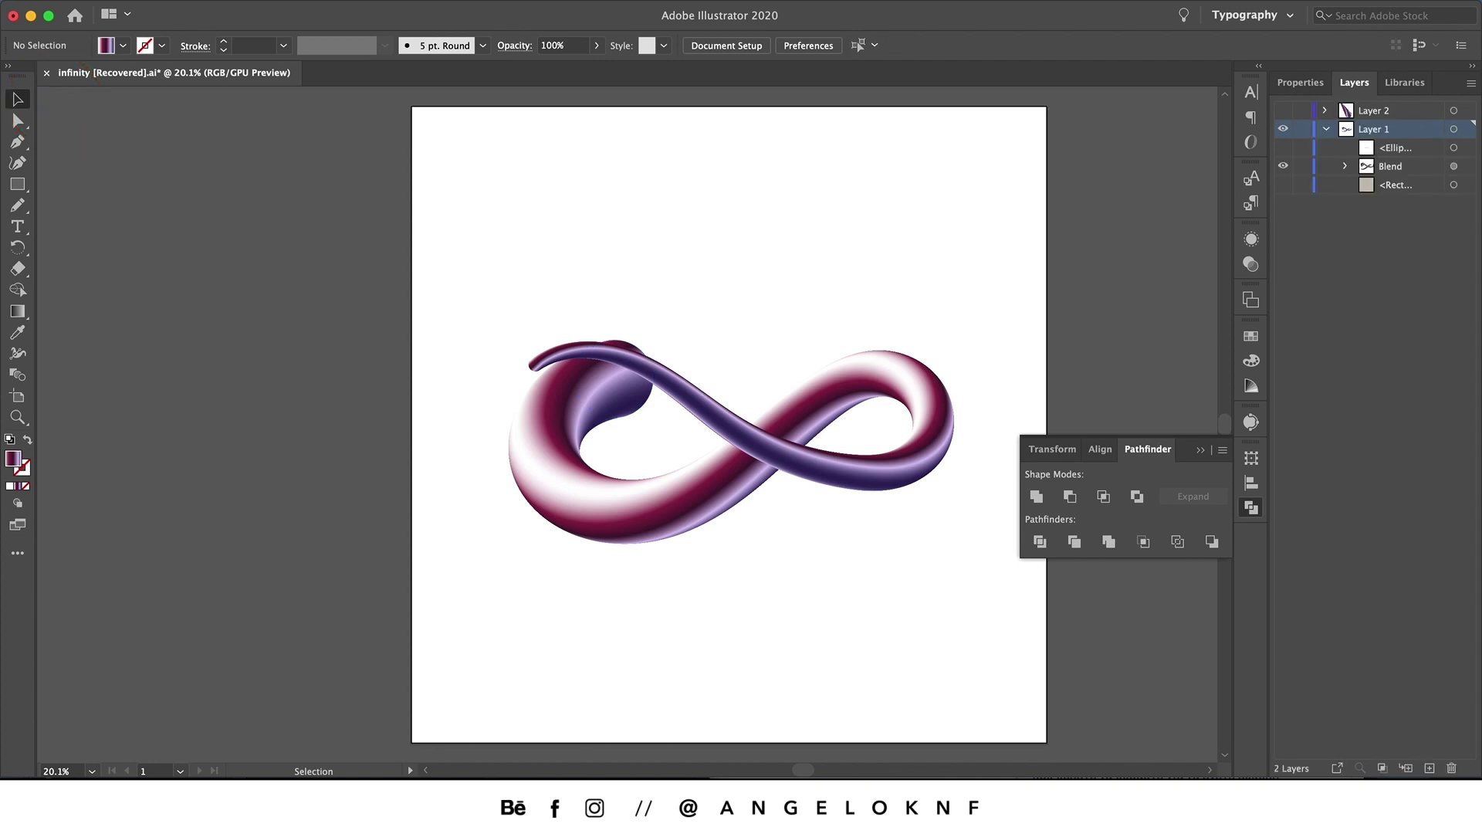
pyautogui.moveTo(487, 273); pyautogui.dragTo(939, 582)
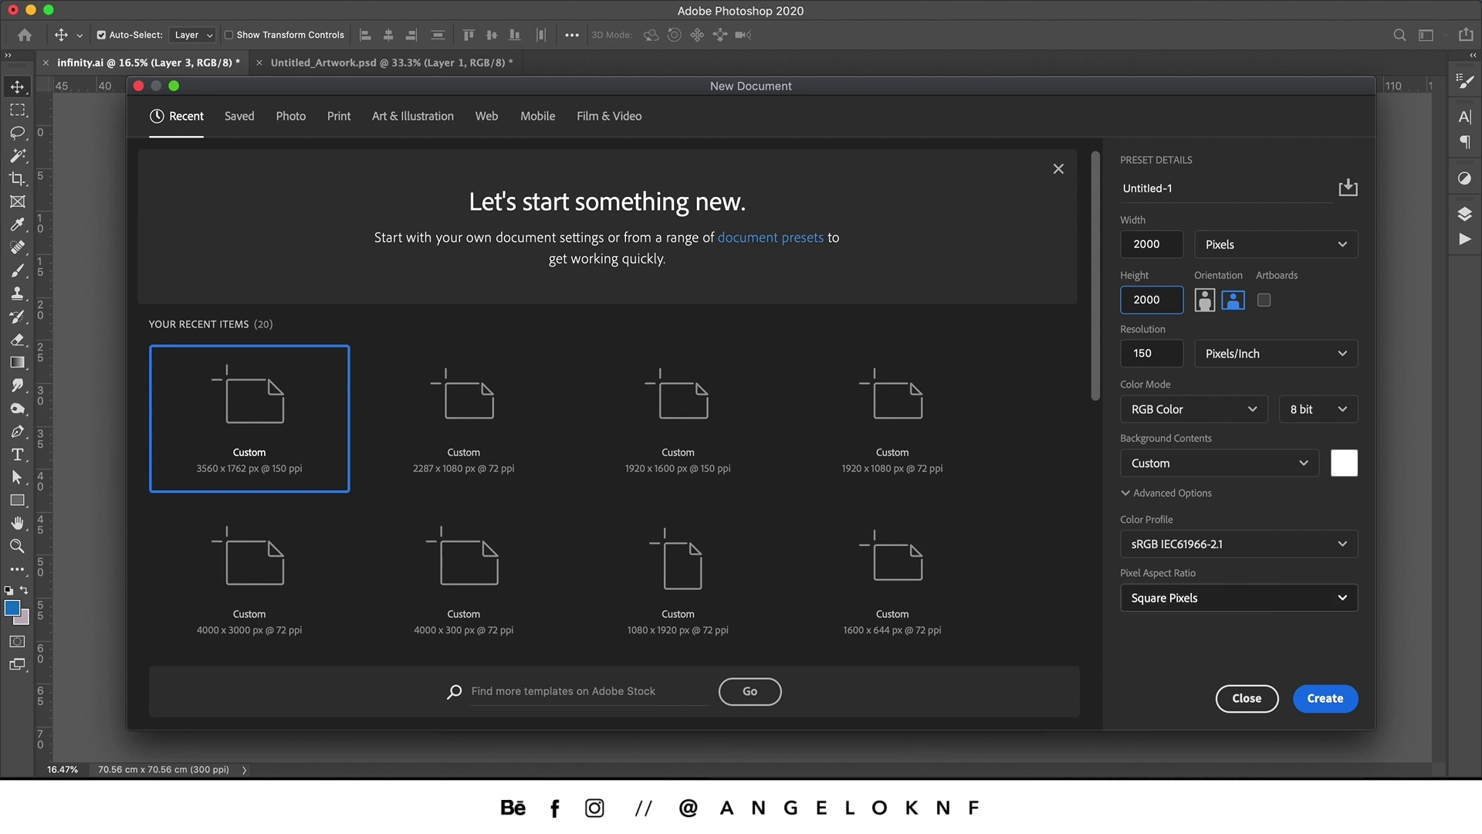
# Create a 2000 x 2000 px, 150 ppi RGB document in Photoshop and paste the copied infinity shape as a Smart Object.
pyautogui.click(1325, 698)
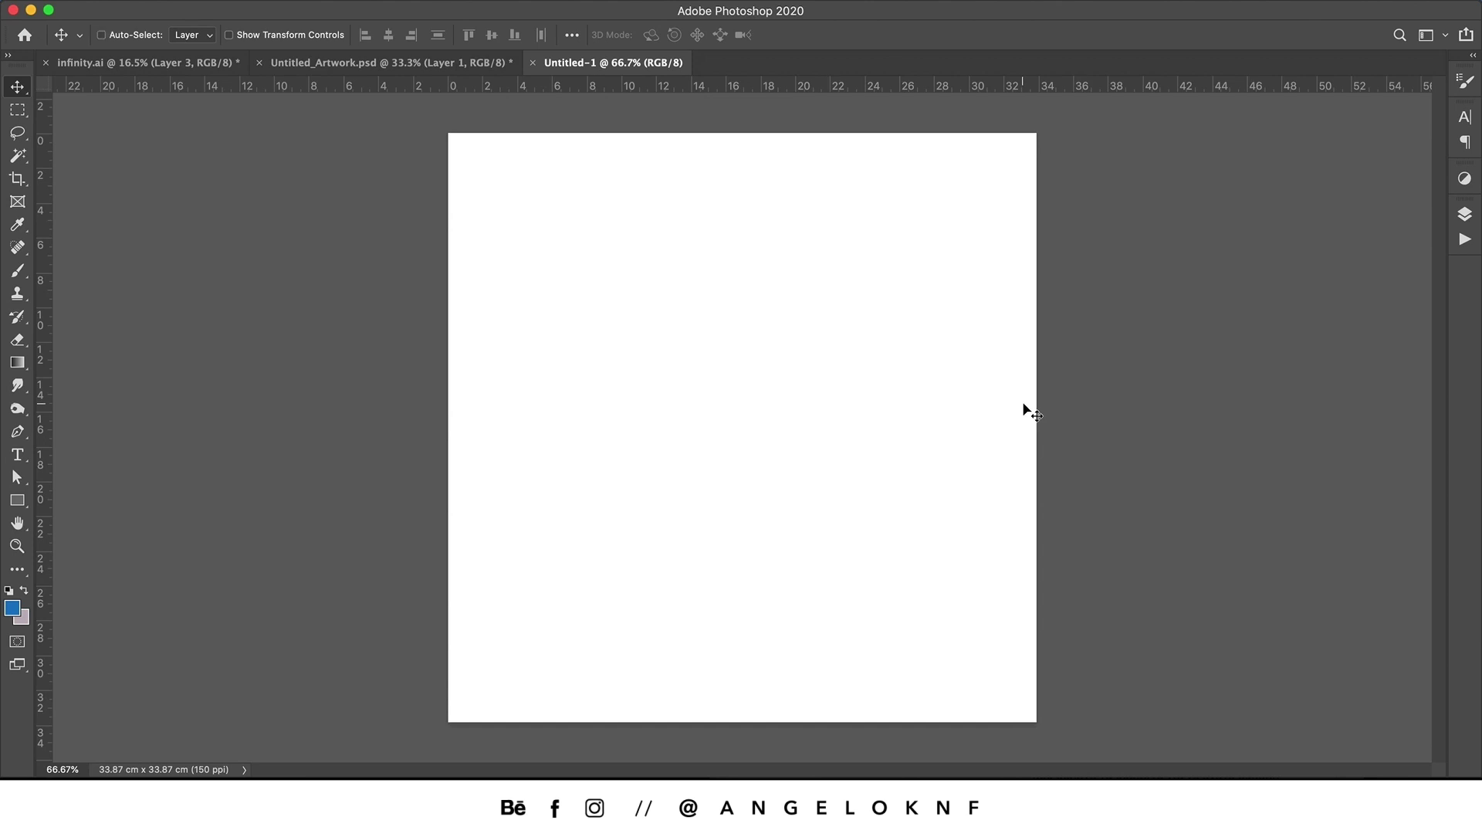
pyautogui.press('super+v')
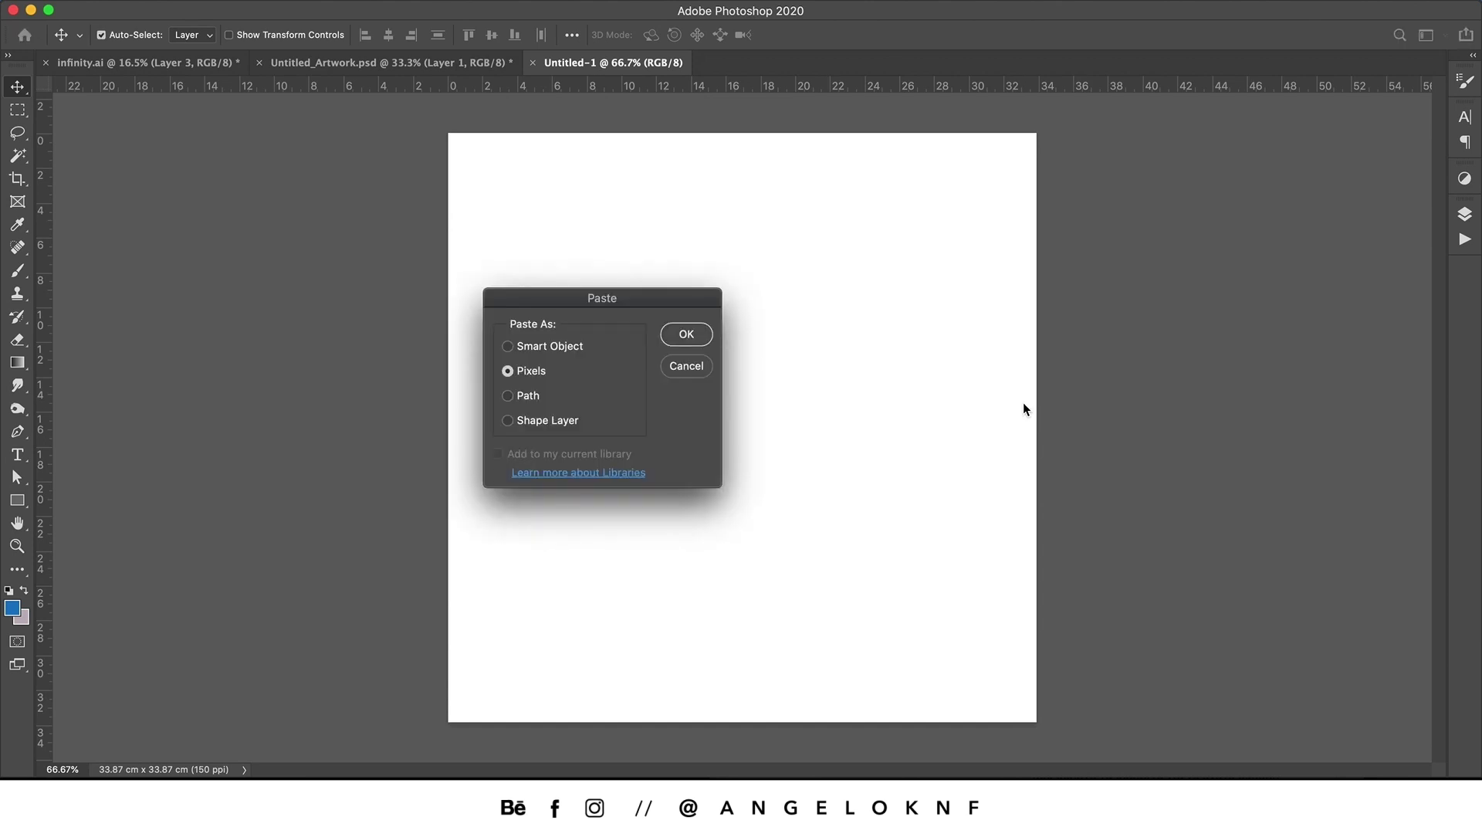
pyautogui.click(574, 352)
pyautogui.click(686, 339)
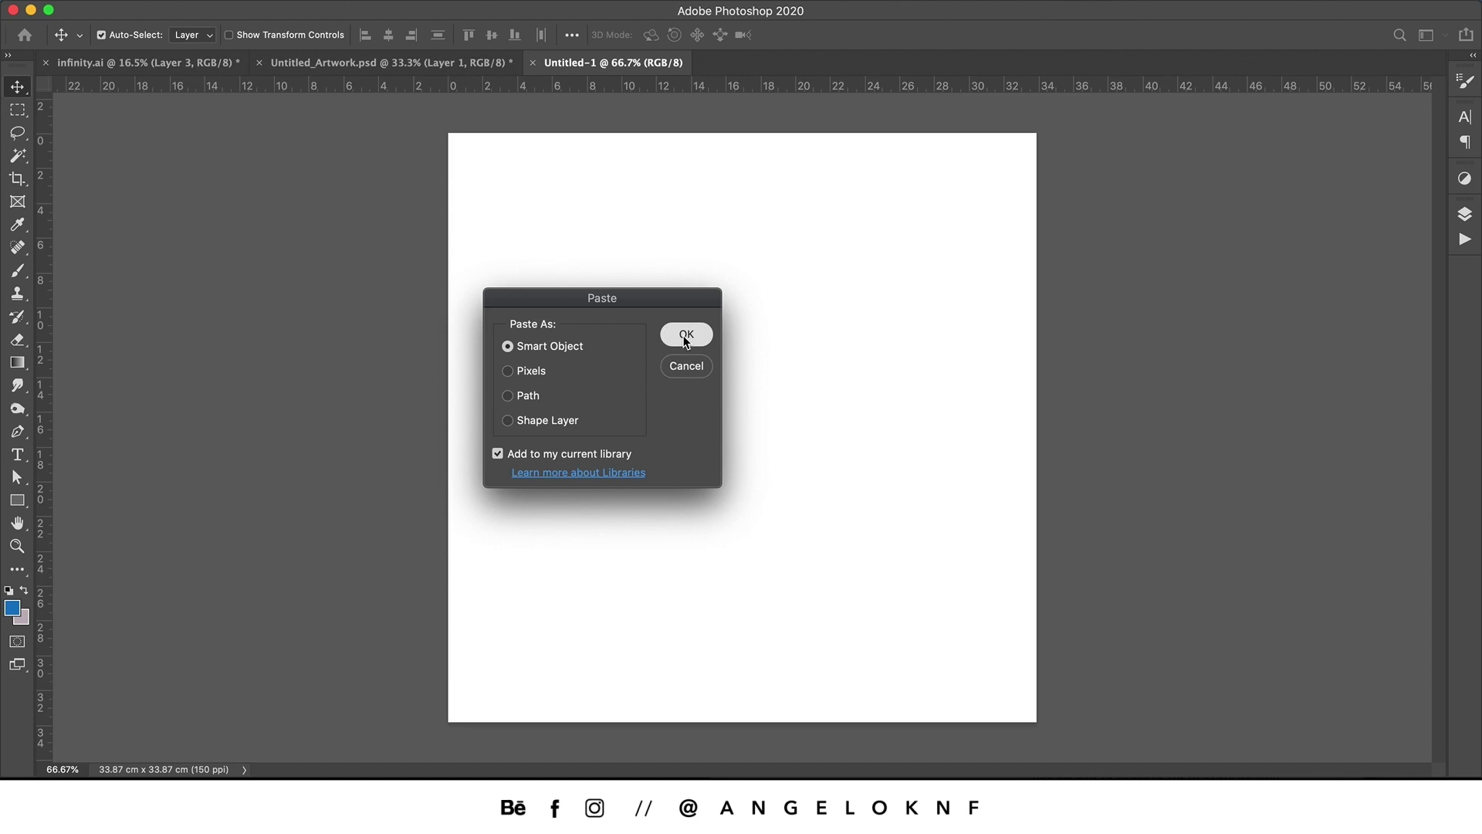
# Confirm the Smart Object paste and convert the white background into an editable layer.
pyautogui.press('Return')
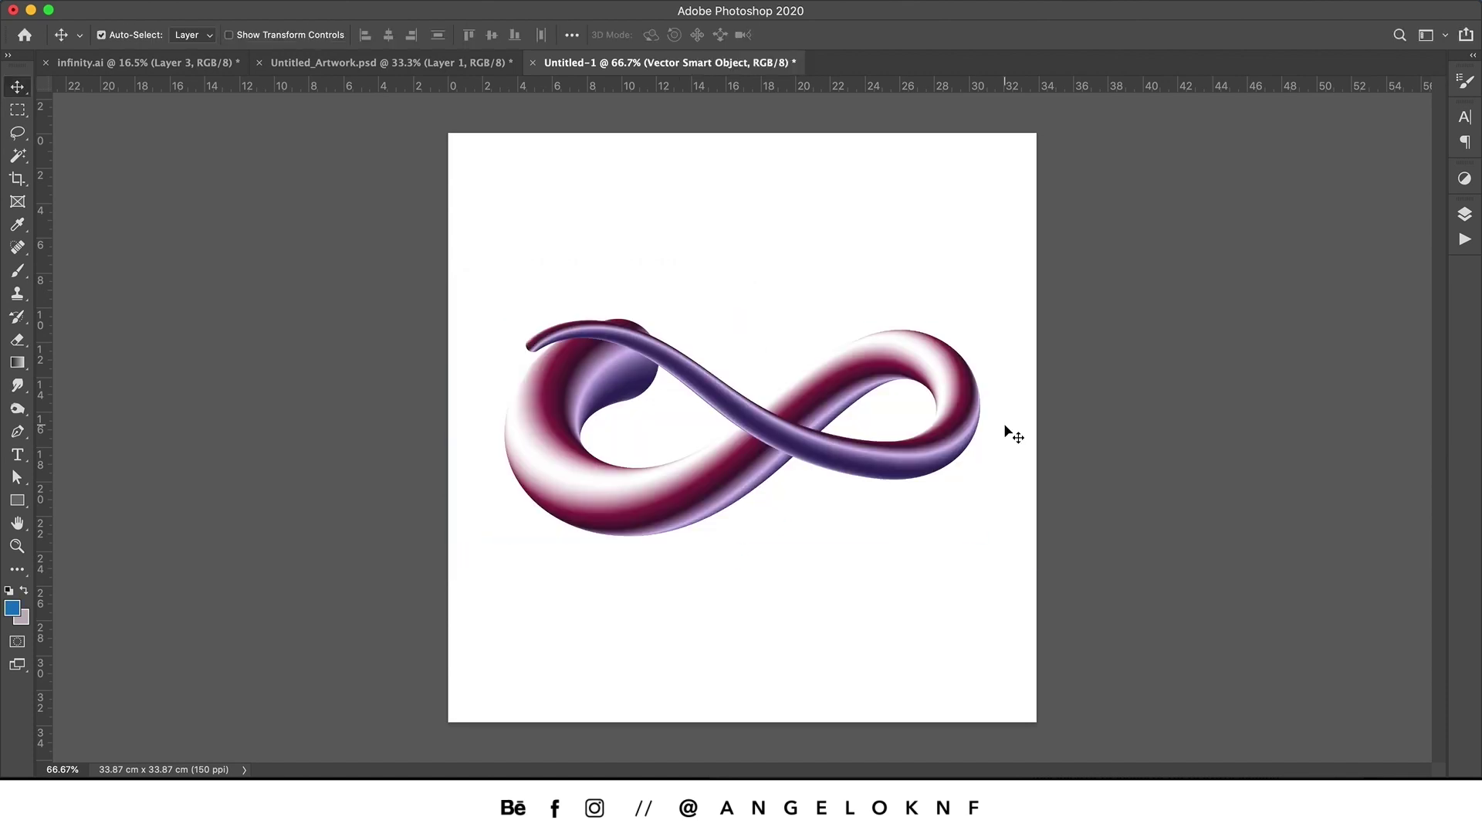
pyautogui.click(1467, 216)
pyautogui.click(1358, 290)
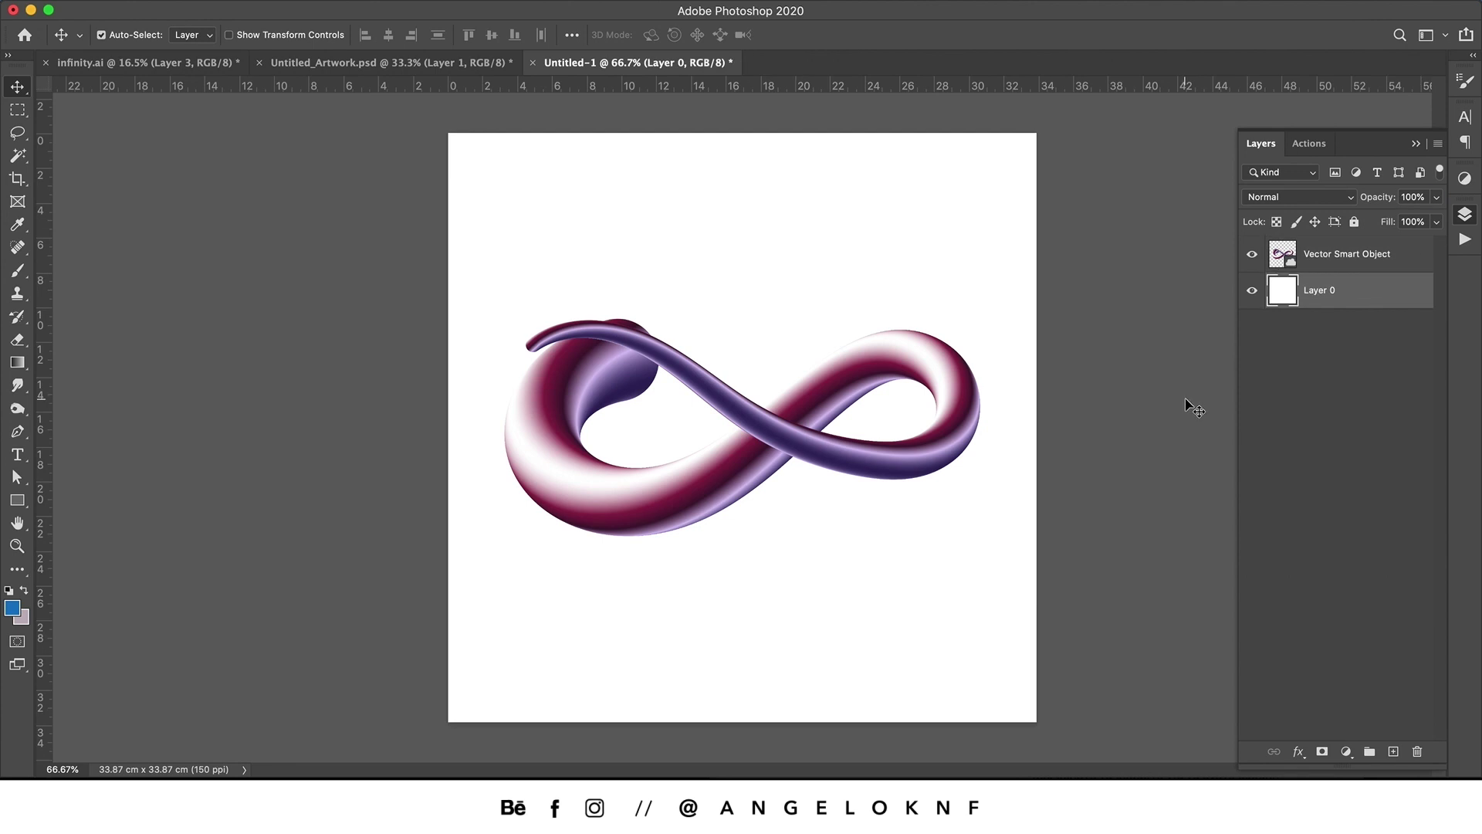
# Select the entire canvas, fill the background layer with the mauve color #c1b4bc, and clear the selection.
pyautogui.press('super+a')
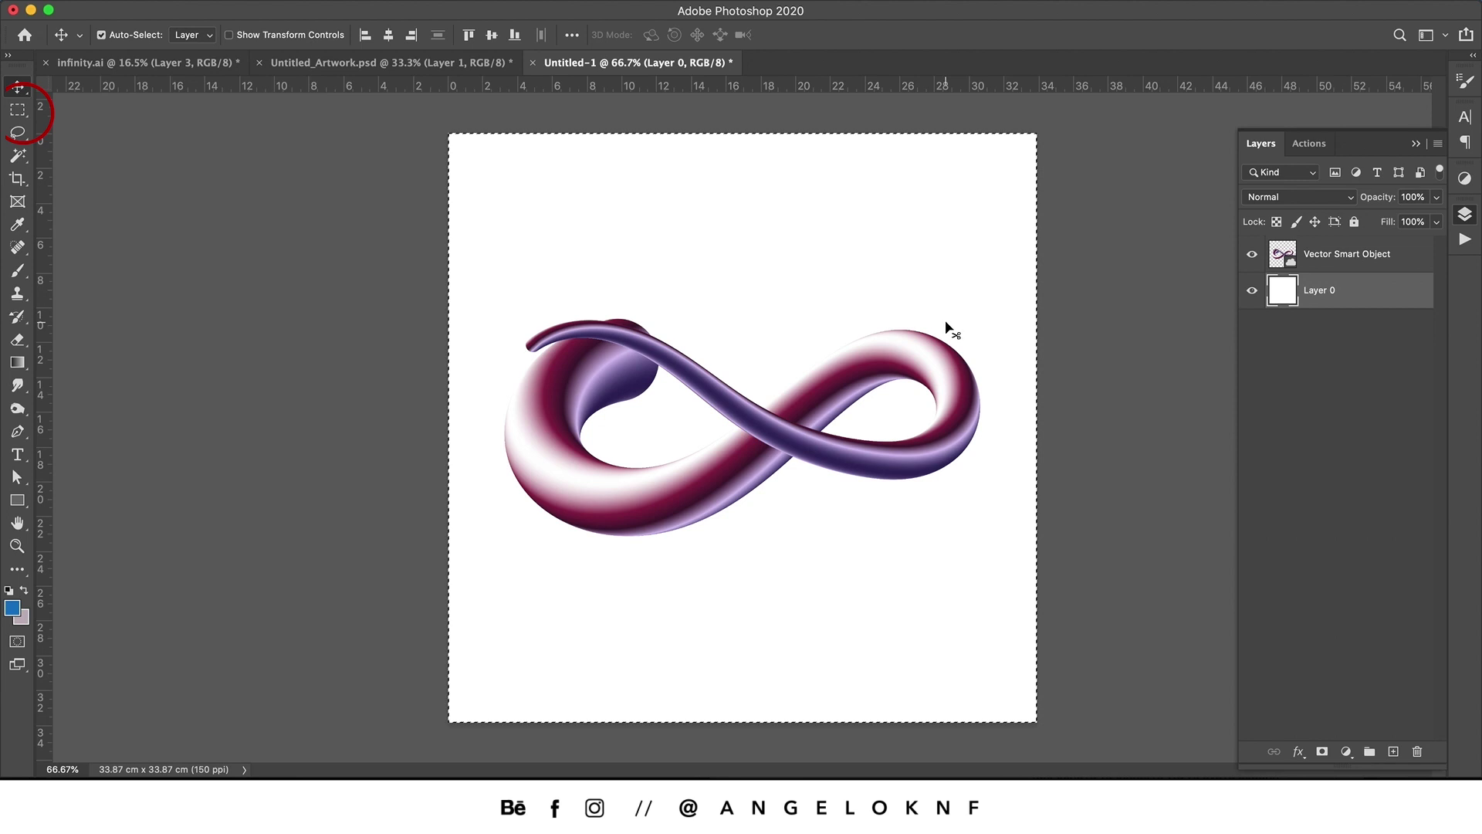
pyautogui.click(19, 110)
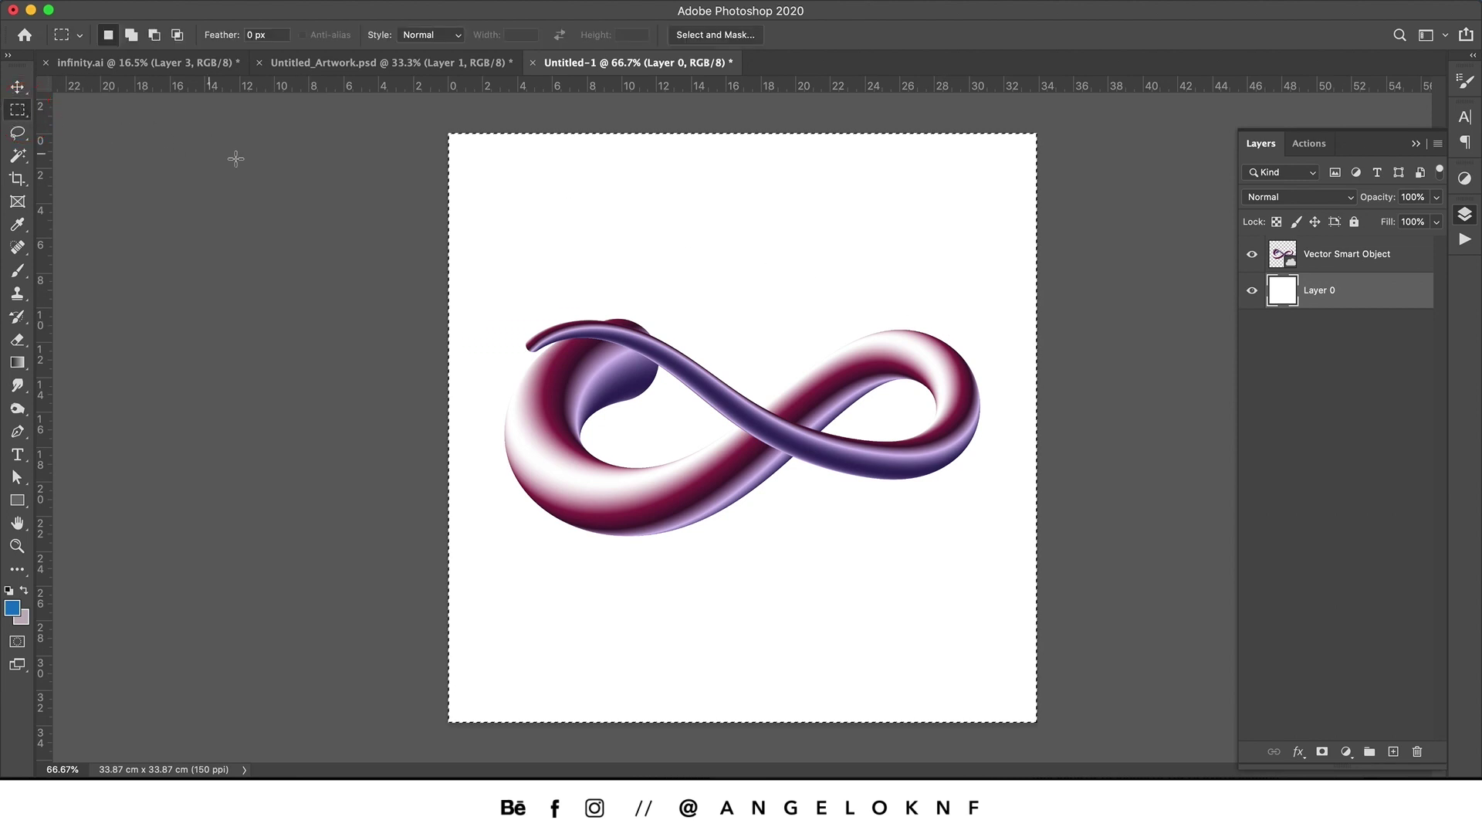
pyautogui.rightClick(719, 224)
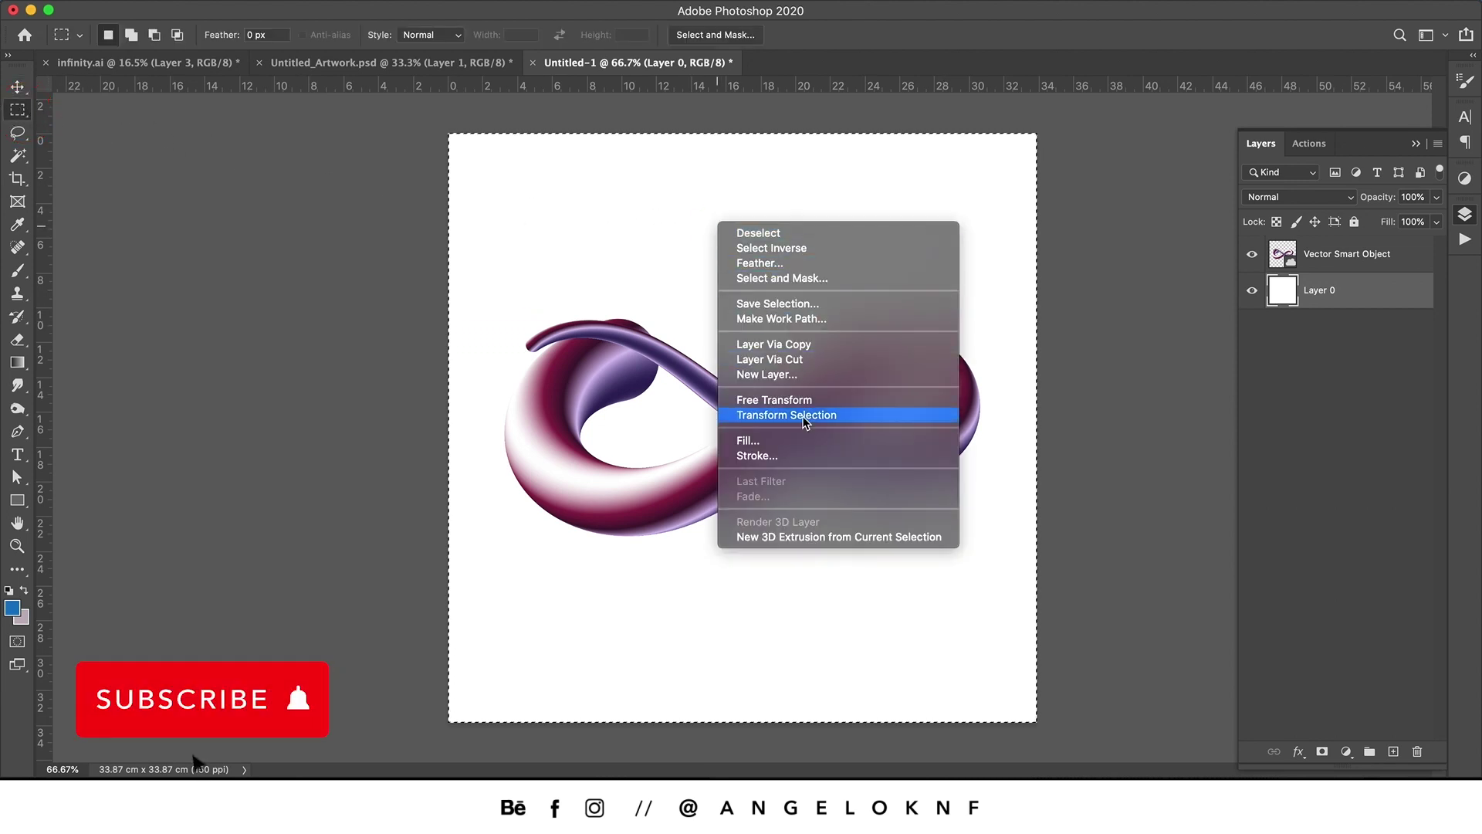
pyautogui.click(779, 442)
pyautogui.click(1277, 296)
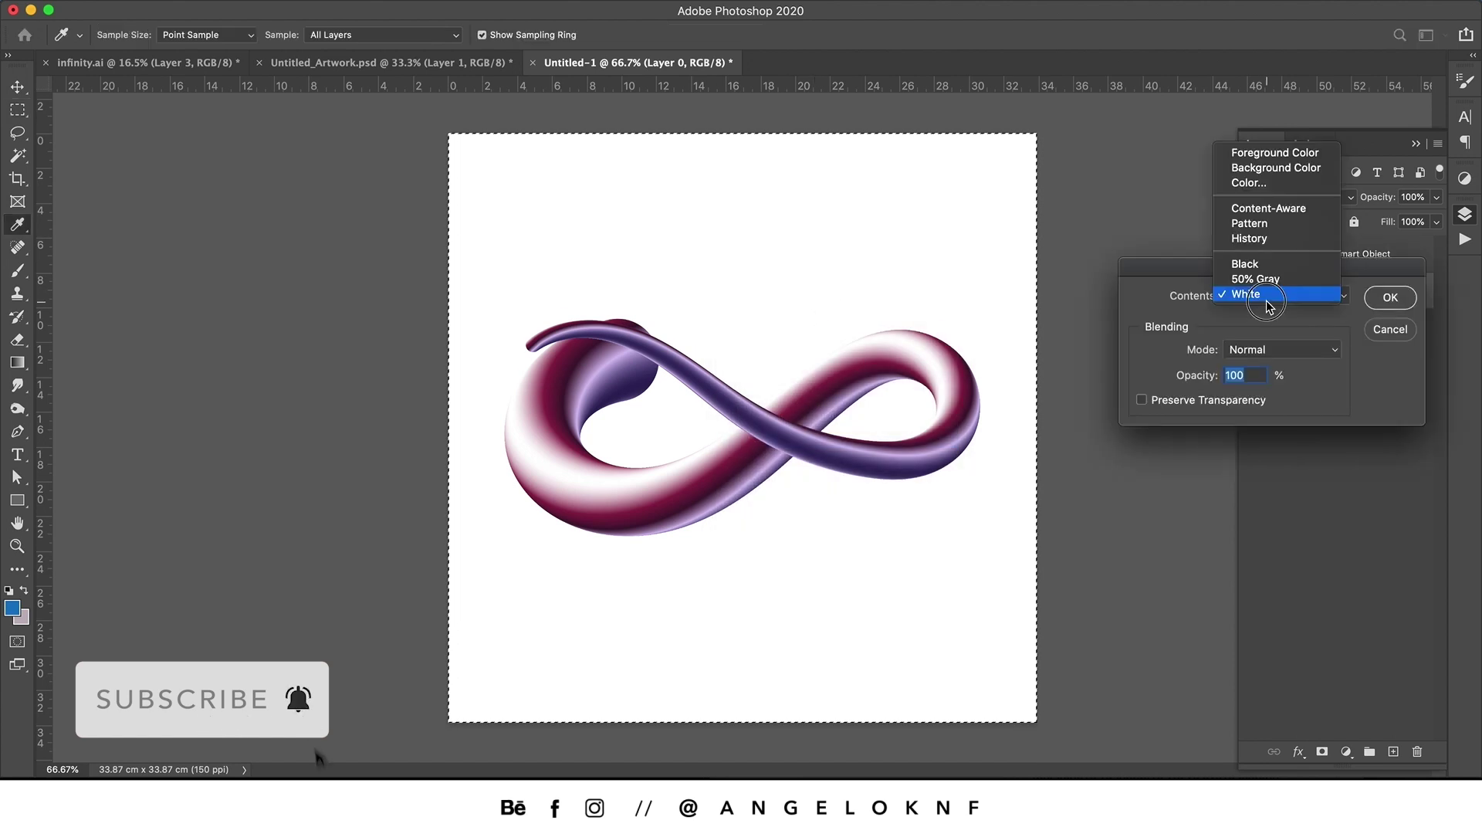
pyautogui.click(1270, 184)
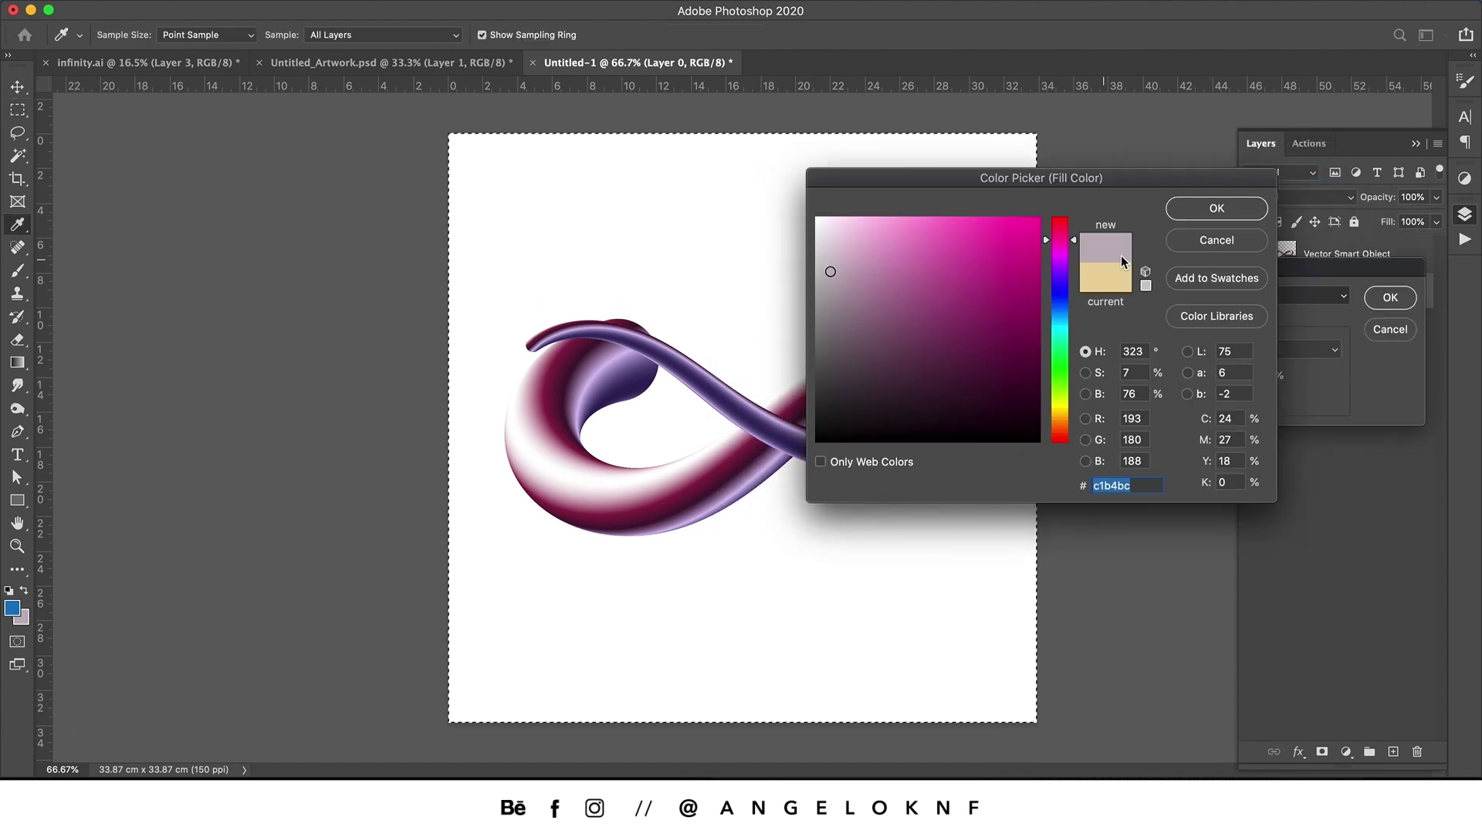
pyautogui.click(1195, 210)
pyautogui.click(1390, 298)
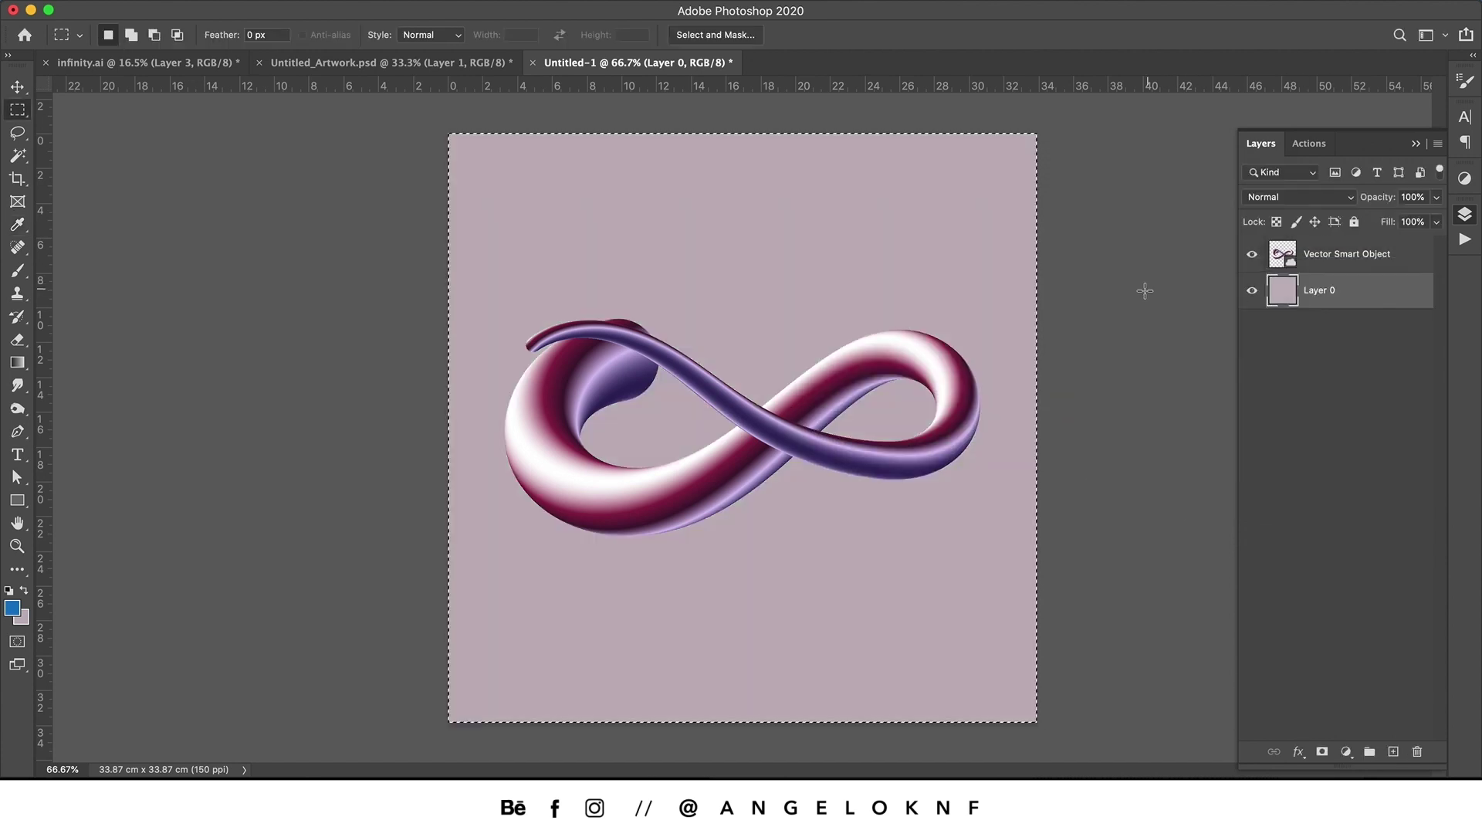
pyautogui.press('cmd+d')
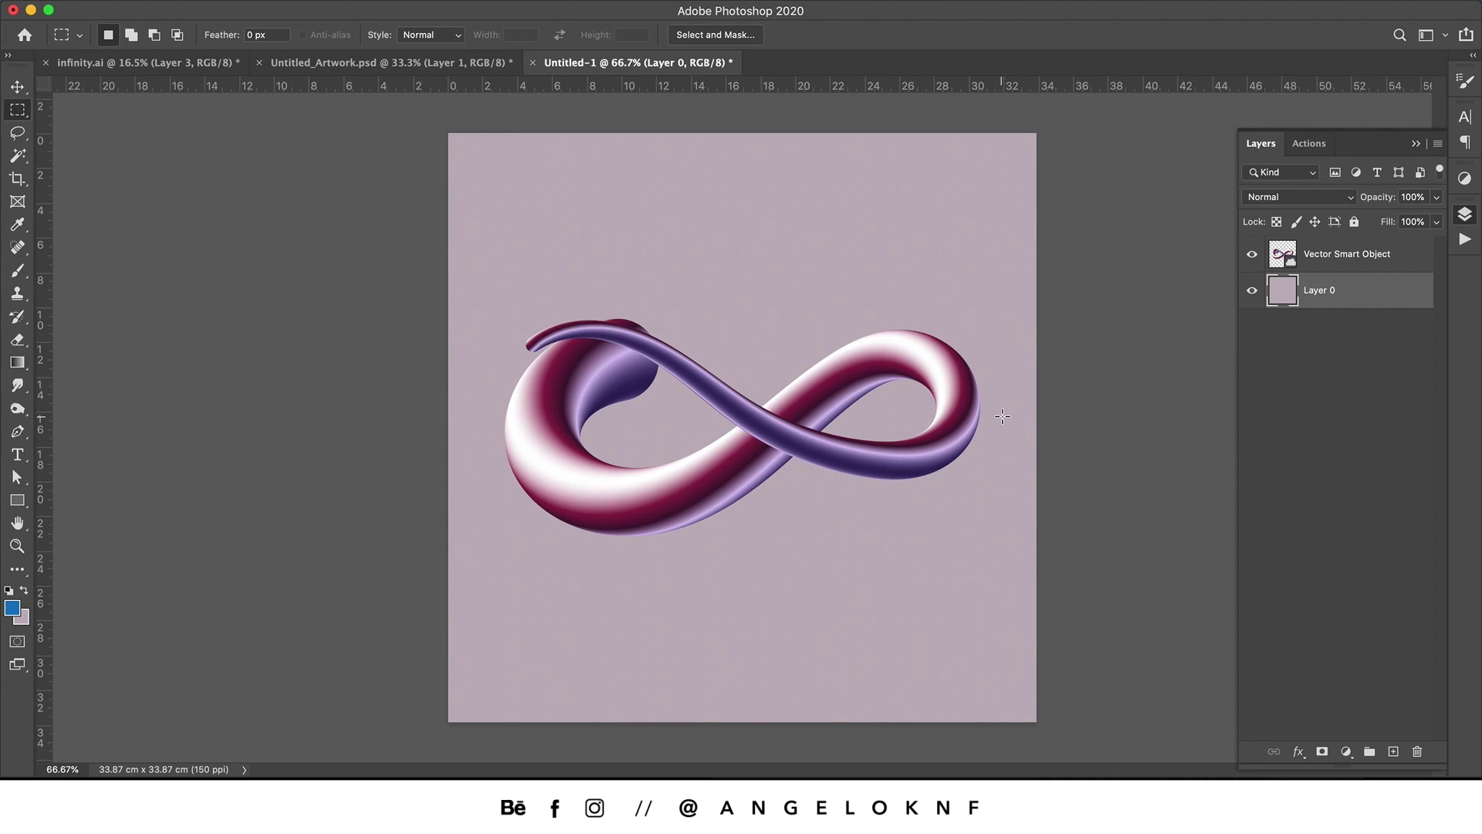
# Bring the black "Infinity" lettering from Untitled_Artwork.psd into the document with the infinity shape.
pyautogui.click(413, 63)
pyautogui.press('v')
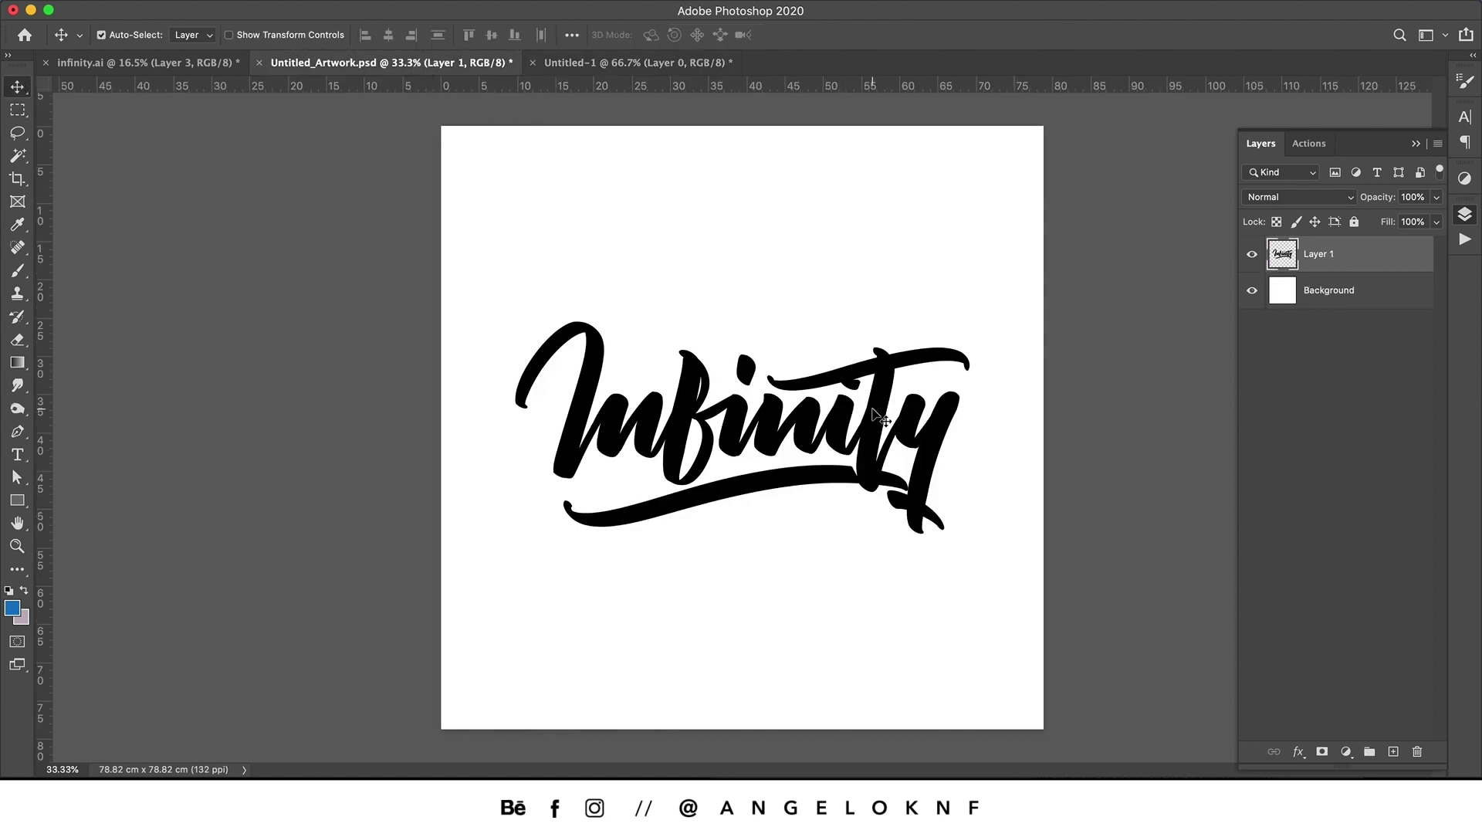
pyautogui.press('super+a')
pyautogui.click(617, 65)
pyautogui.moveTo(869, 376); pyautogui.dragTo(871, 403)
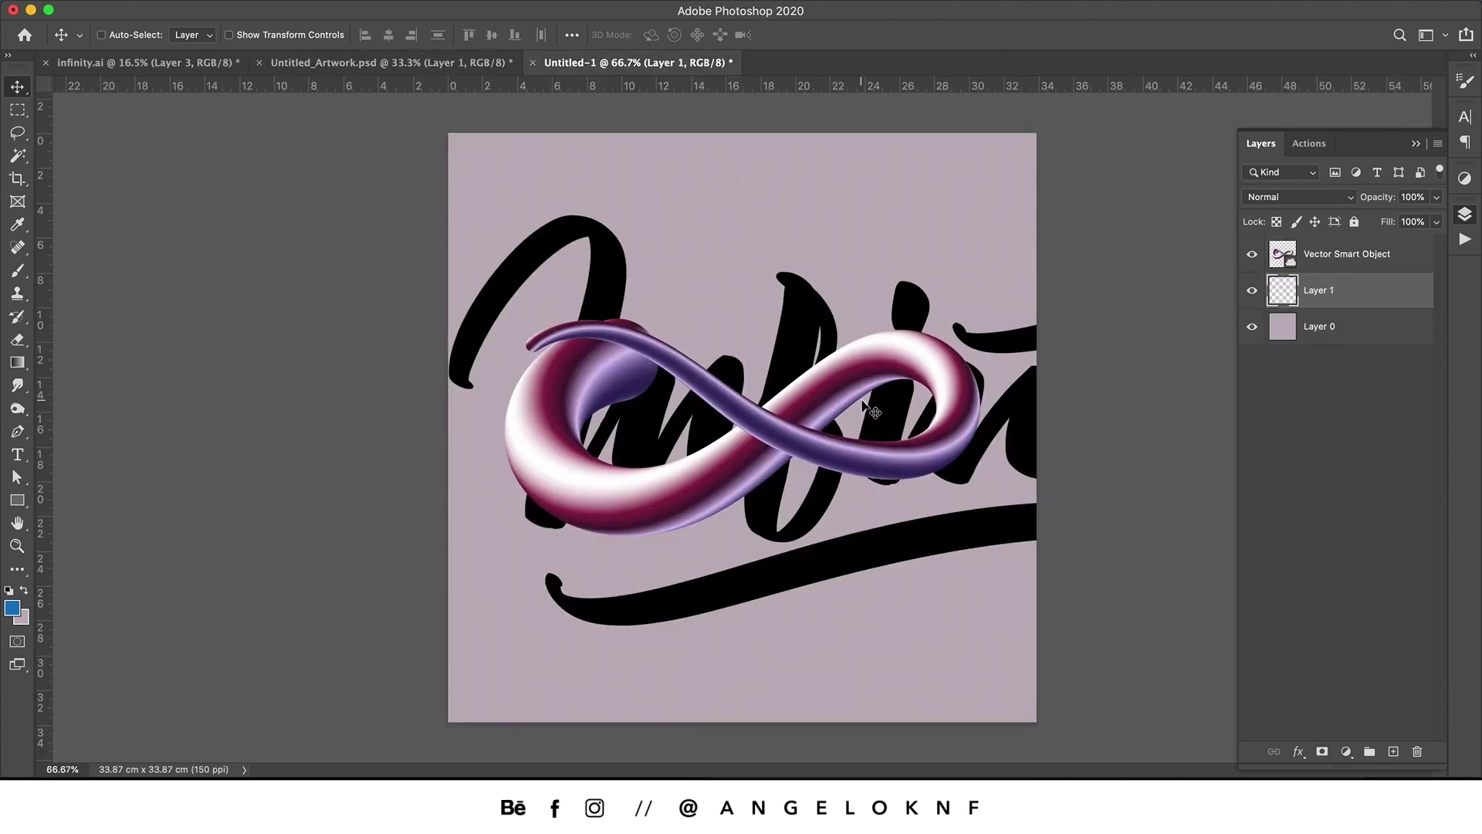
# Scale the lettering to about 51% over the upper part of the infinity shape and move its layer to the top of the stack.
pyautogui.press('super+t')
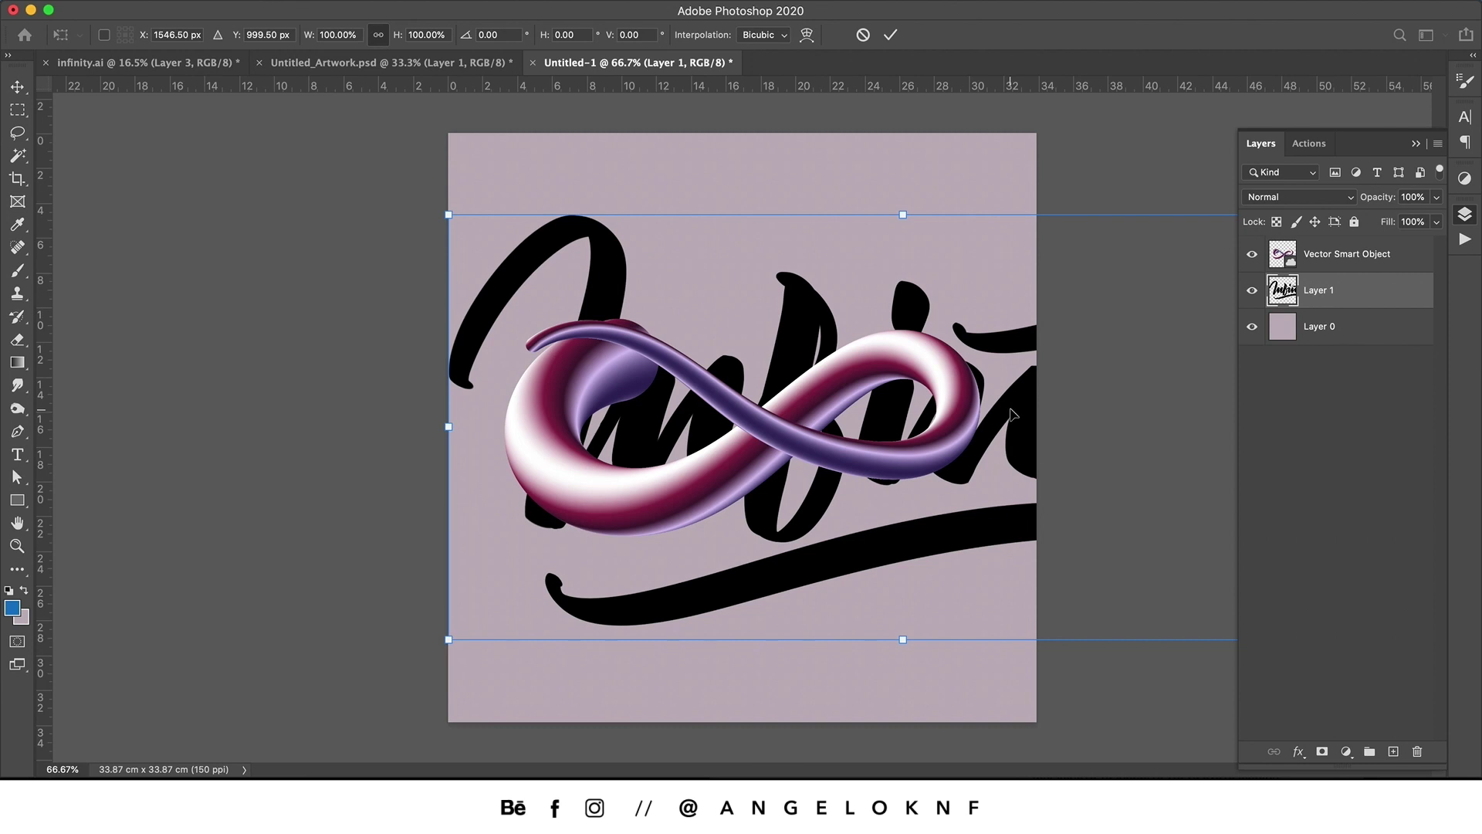
pyautogui.moveTo(447, 216); pyautogui.dragTo(723, 344)
pyautogui.moveTo(973, 441); pyautogui.dragTo(731, 323)
pyautogui.moveTo(1114, 521); pyautogui.dragTo(949, 444)
pyautogui.moveTo(882, 300); pyautogui.dragTo(906, 323)
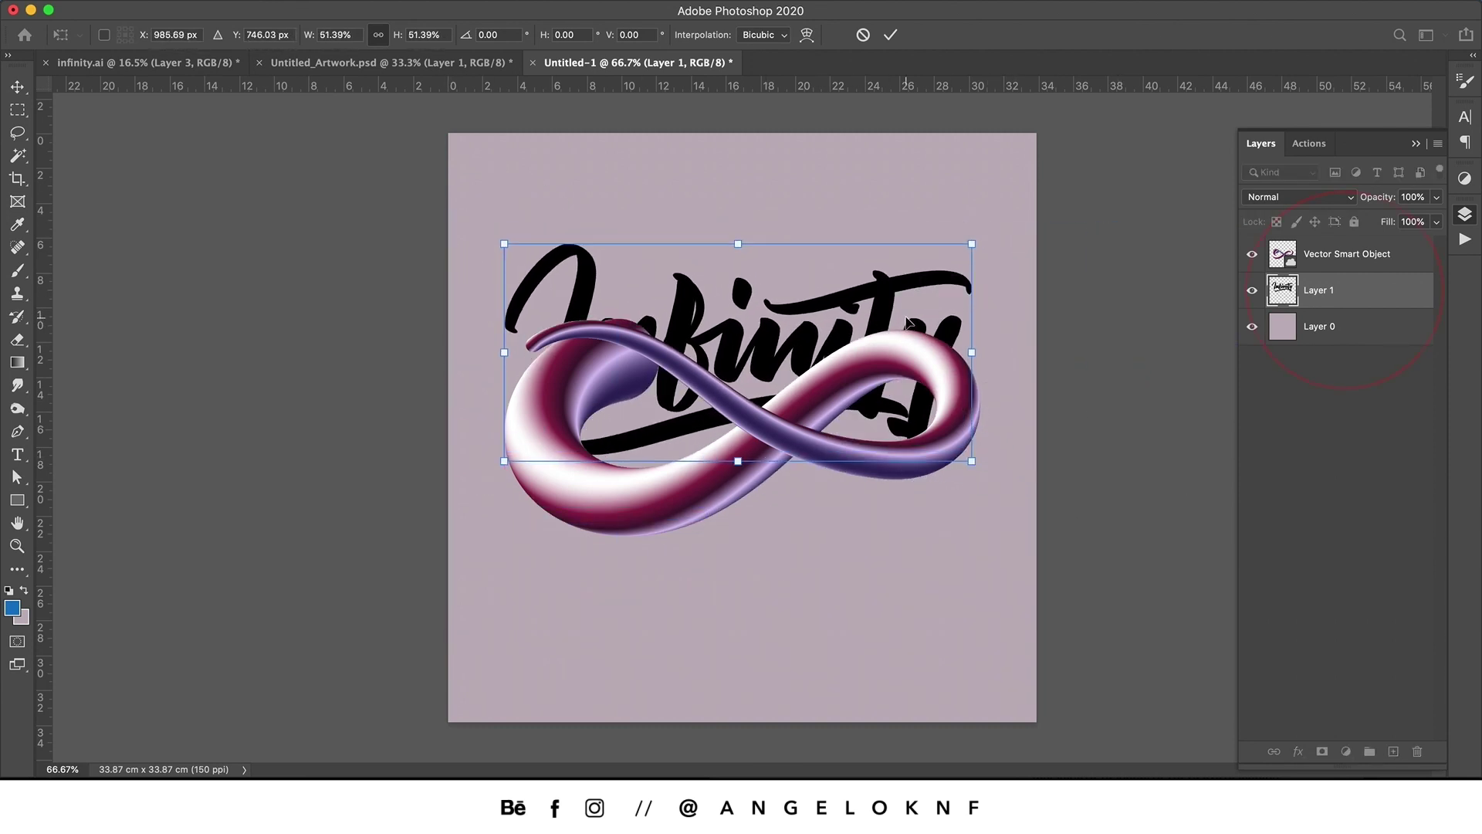
pyautogui.press('Return')
pyautogui.moveTo(1351, 290); pyautogui.dragTo(1353, 255)
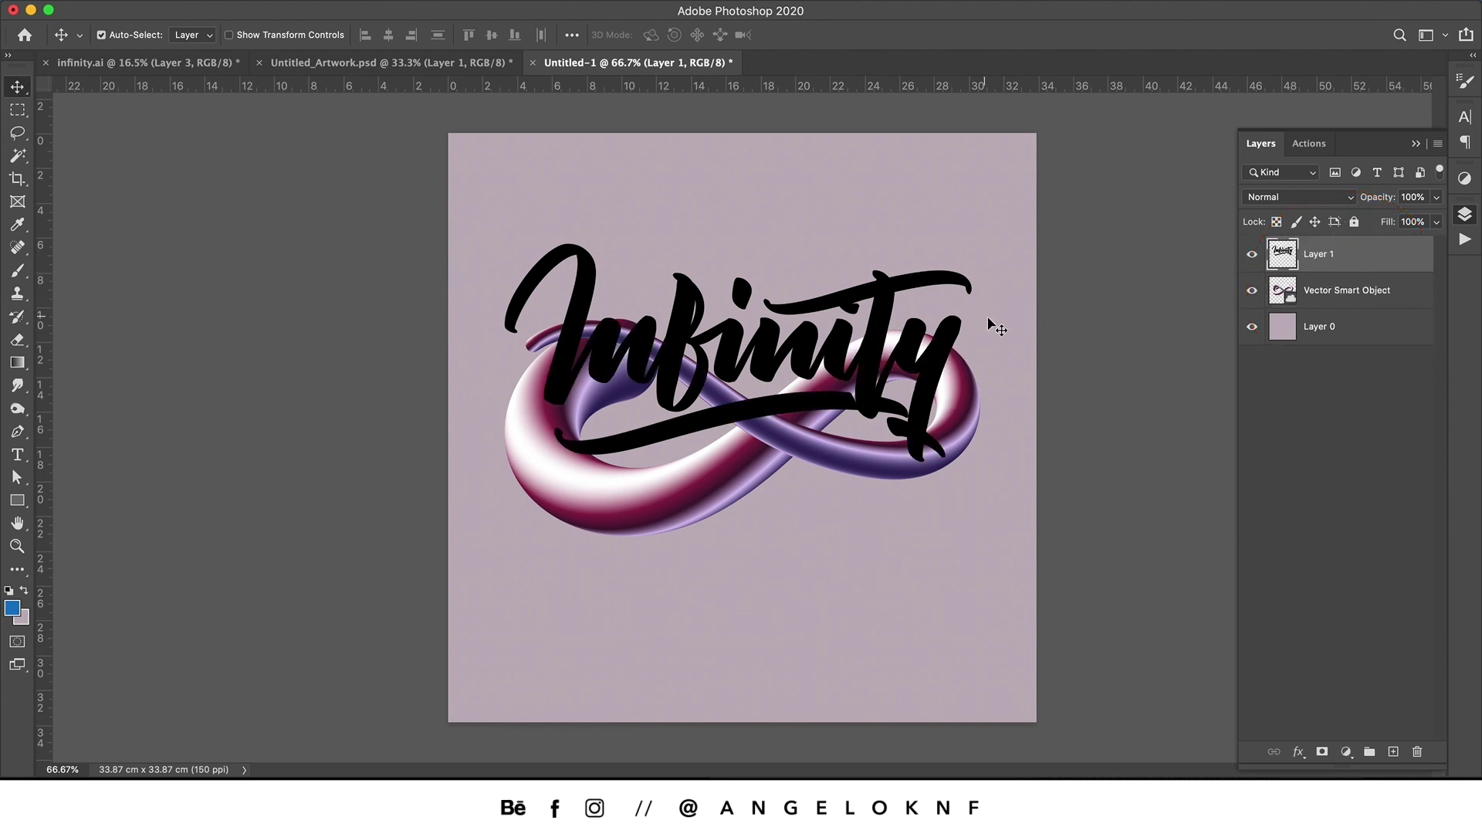
# Apply a white (#ffffff) Color Overlay at 100% opacity to the lettering layer and rasterize the layer style.
pyautogui.rightClick(1360, 266)
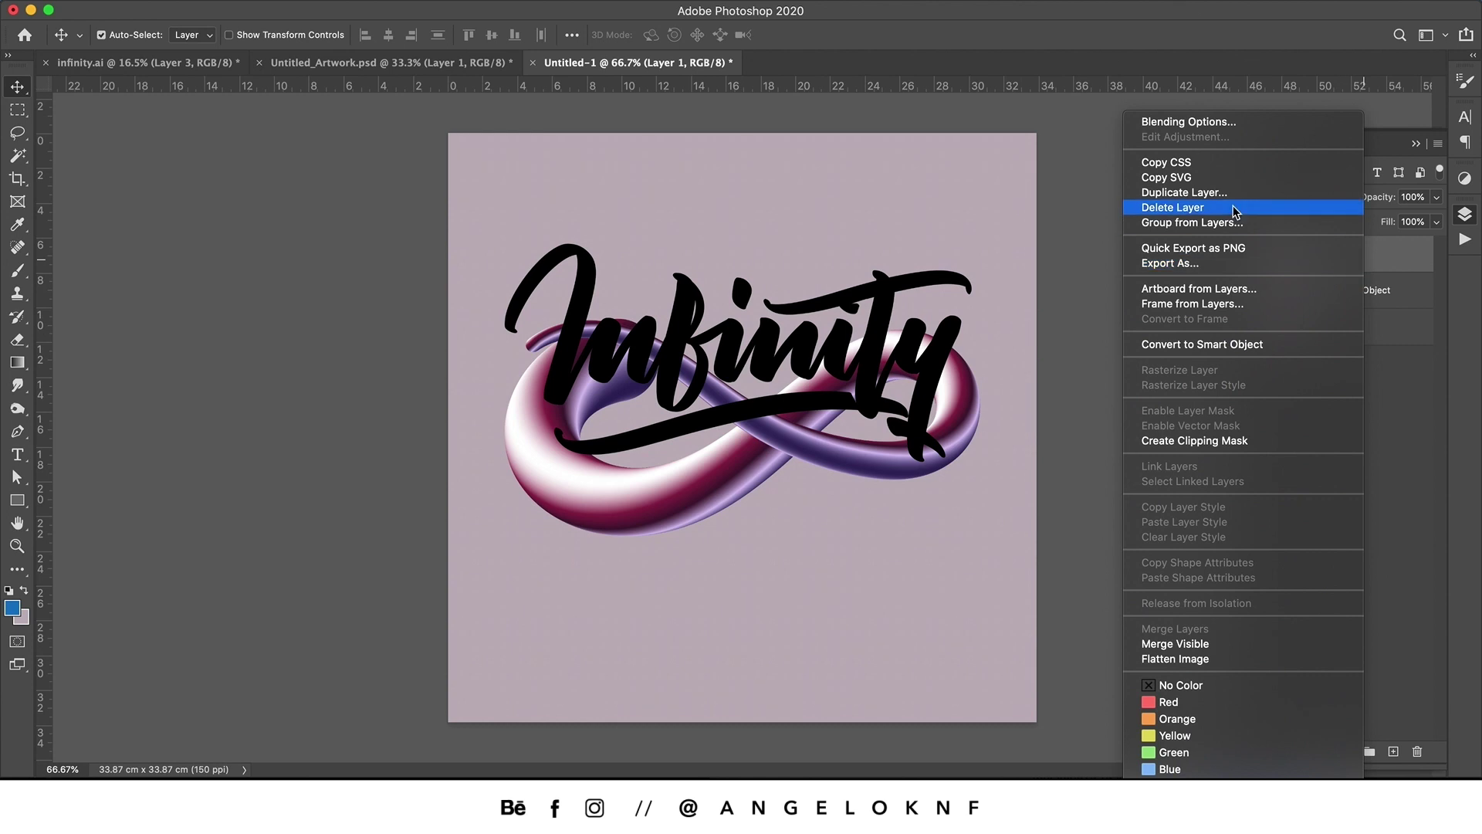
pyautogui.click(1197, 123)
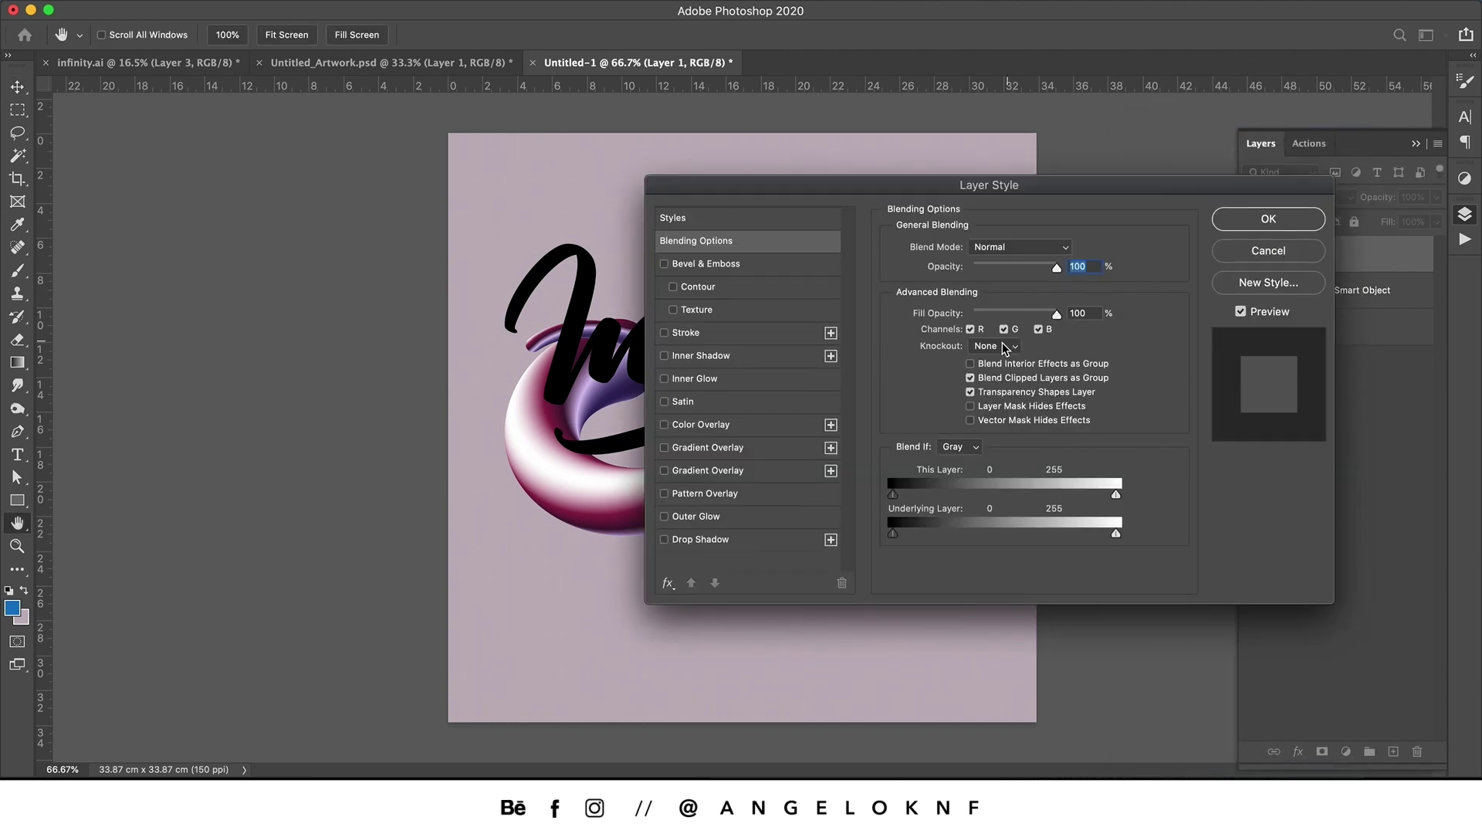
pyautogui.click(755, 424)
pyautogui.click(1067, 248)
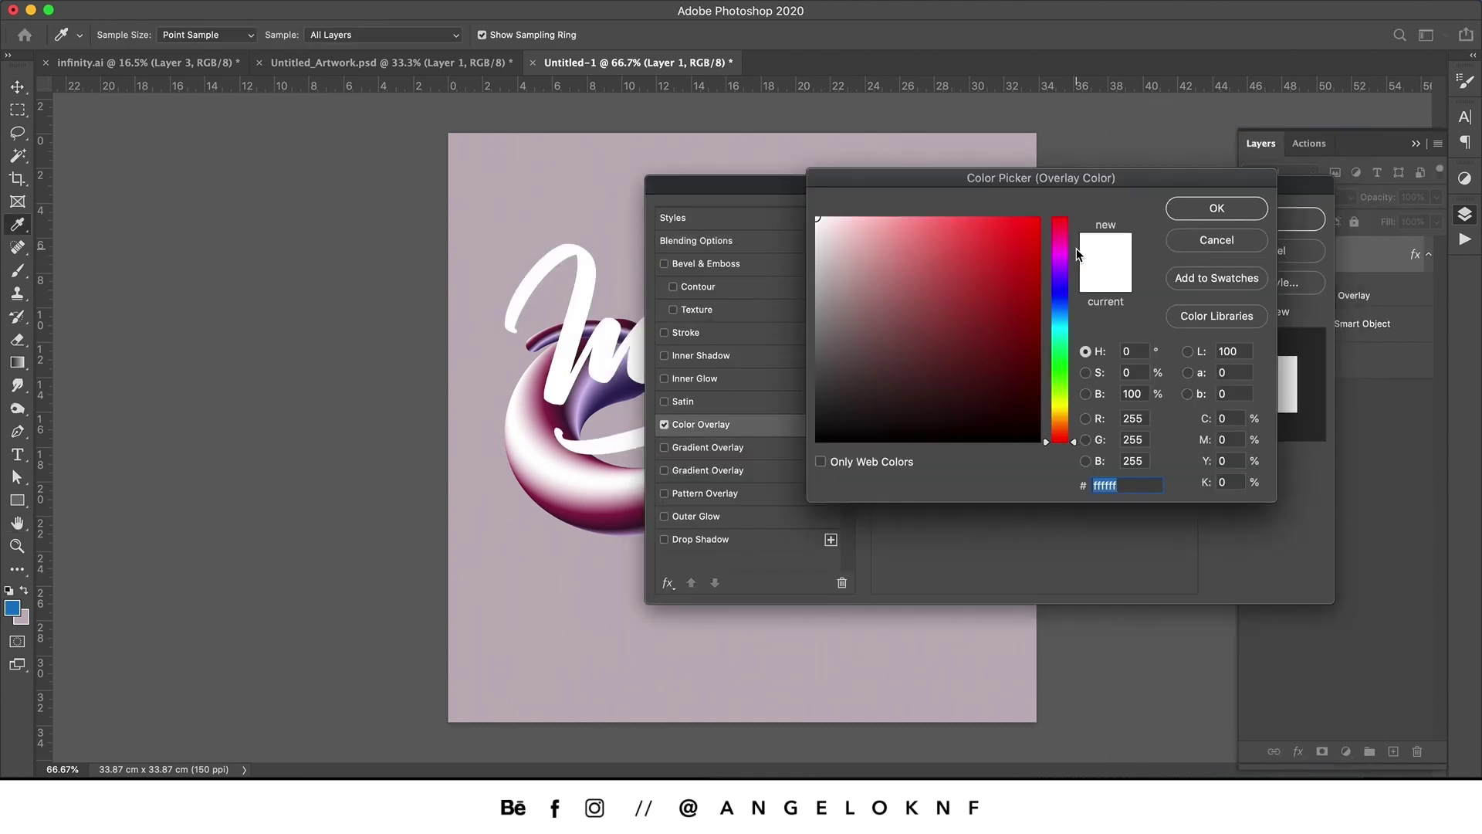
pyautogui.click(1217, 208)
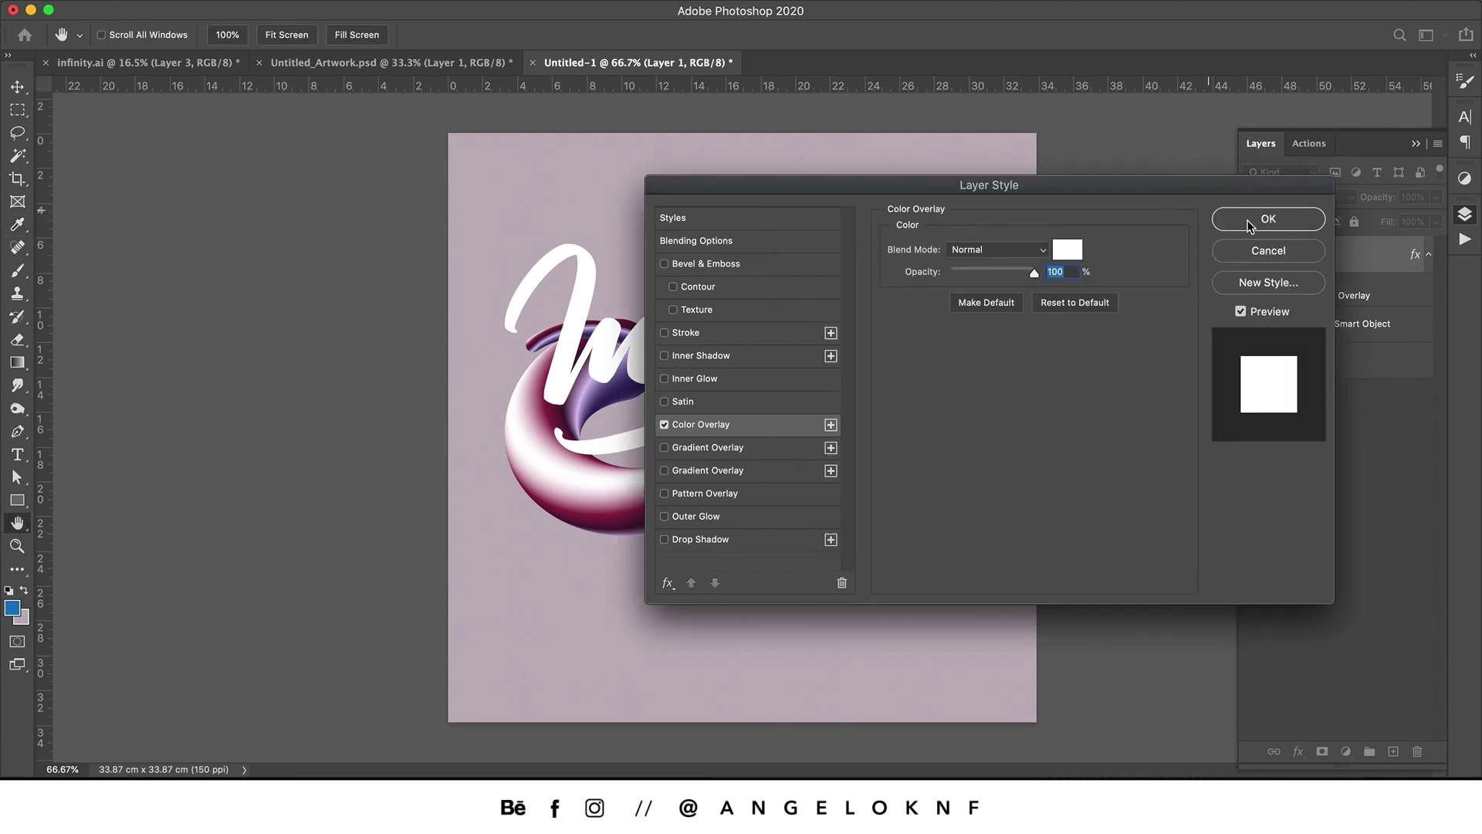
pyautogui.click(1269, 220)
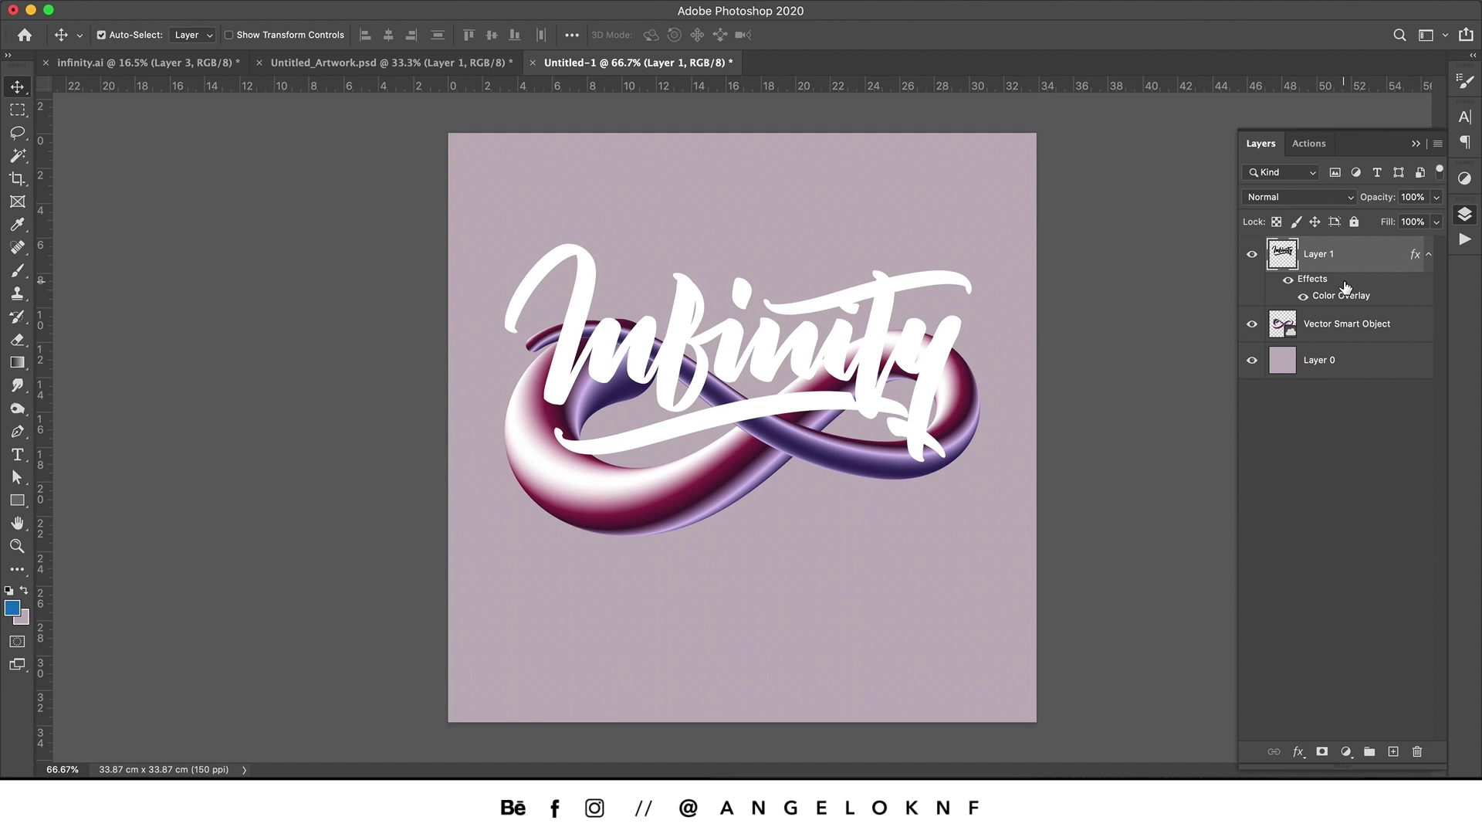
pyautogui.rightClick(1359, 255)
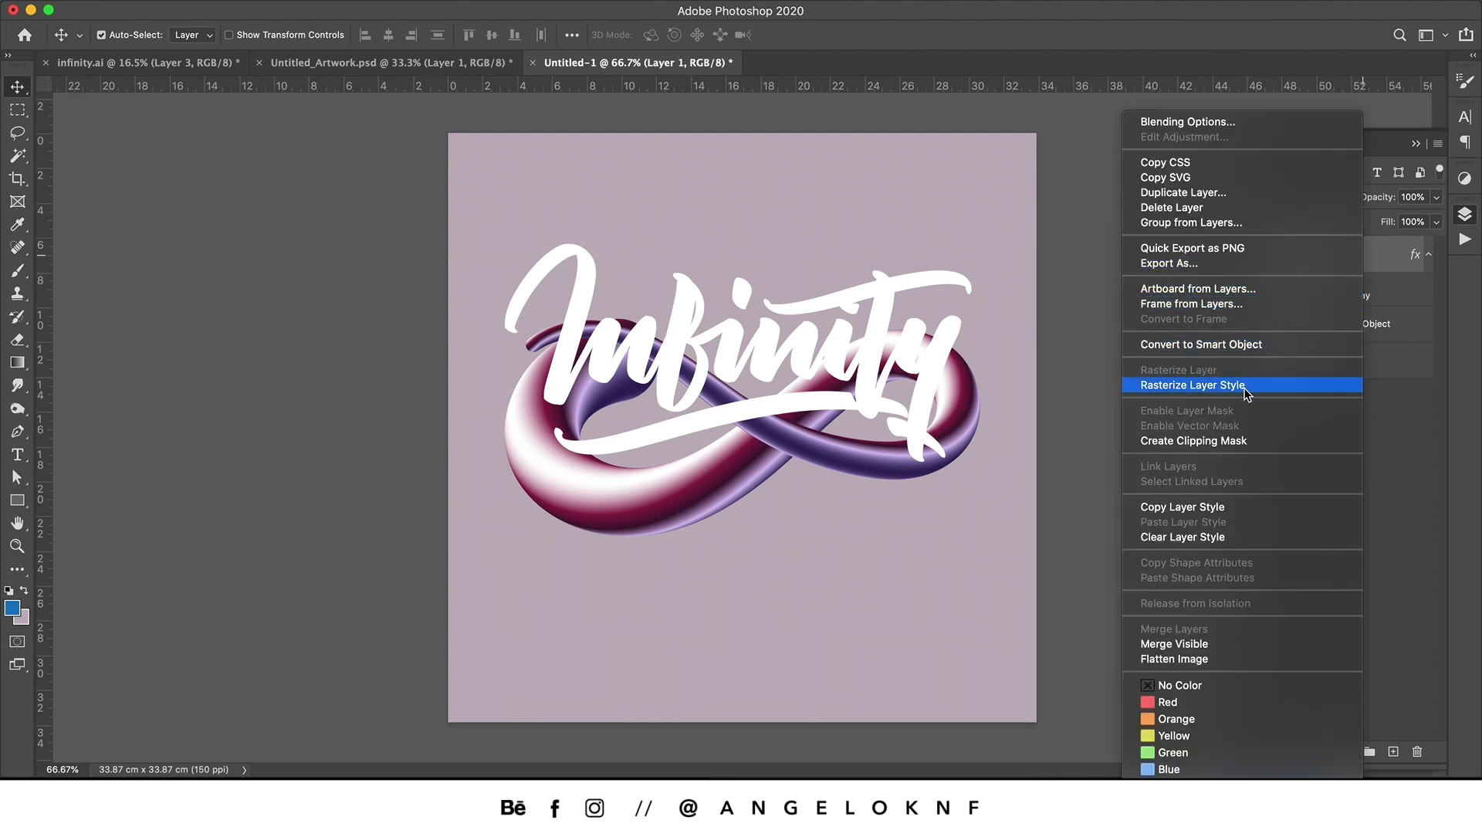
pyautogui.click(1244, 386)
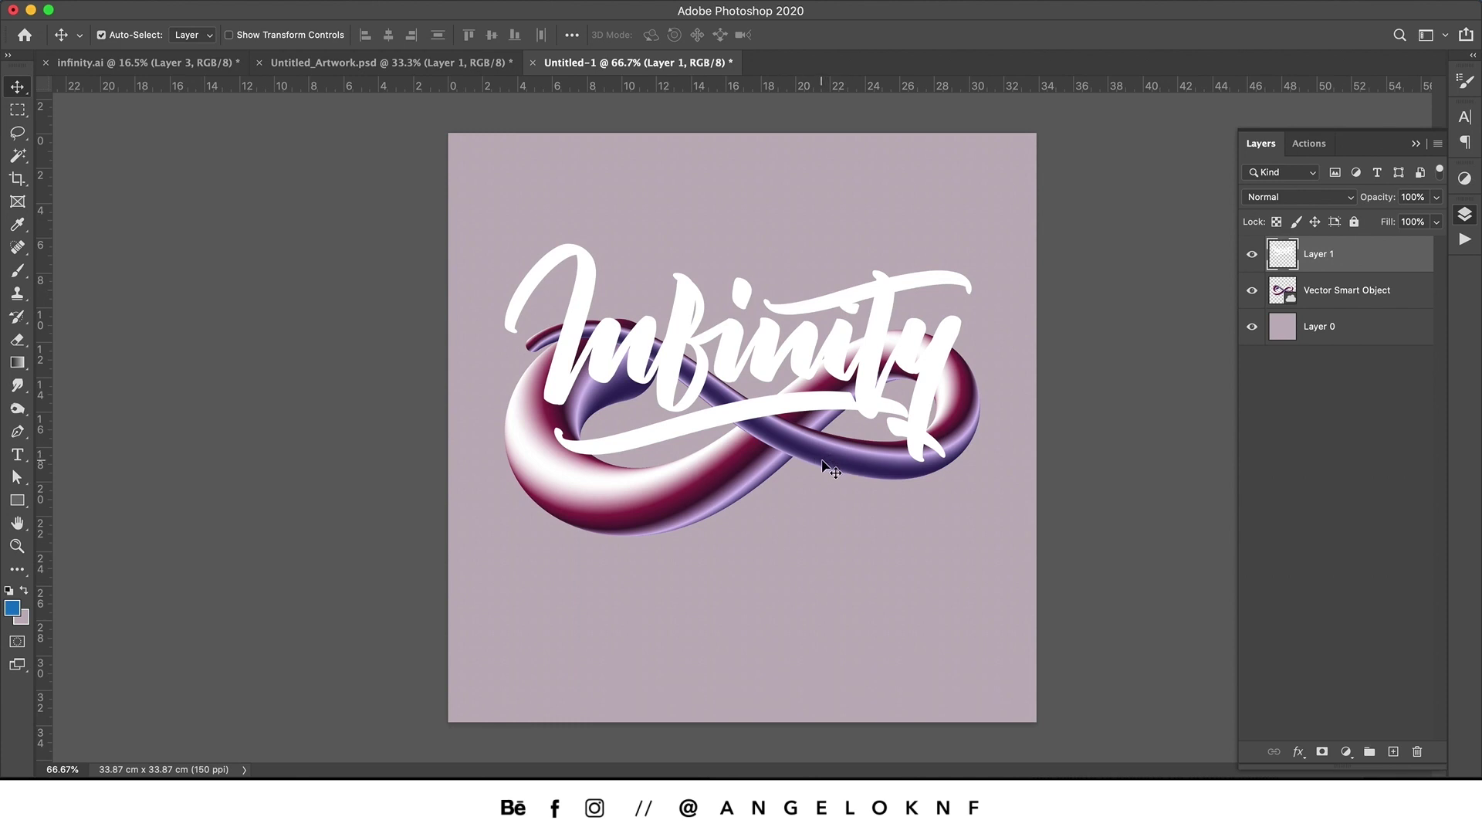
# Add a new layer above the lettering and set the foreground color to black for the Gradient tool.
pyautogui.click(1392, 749)
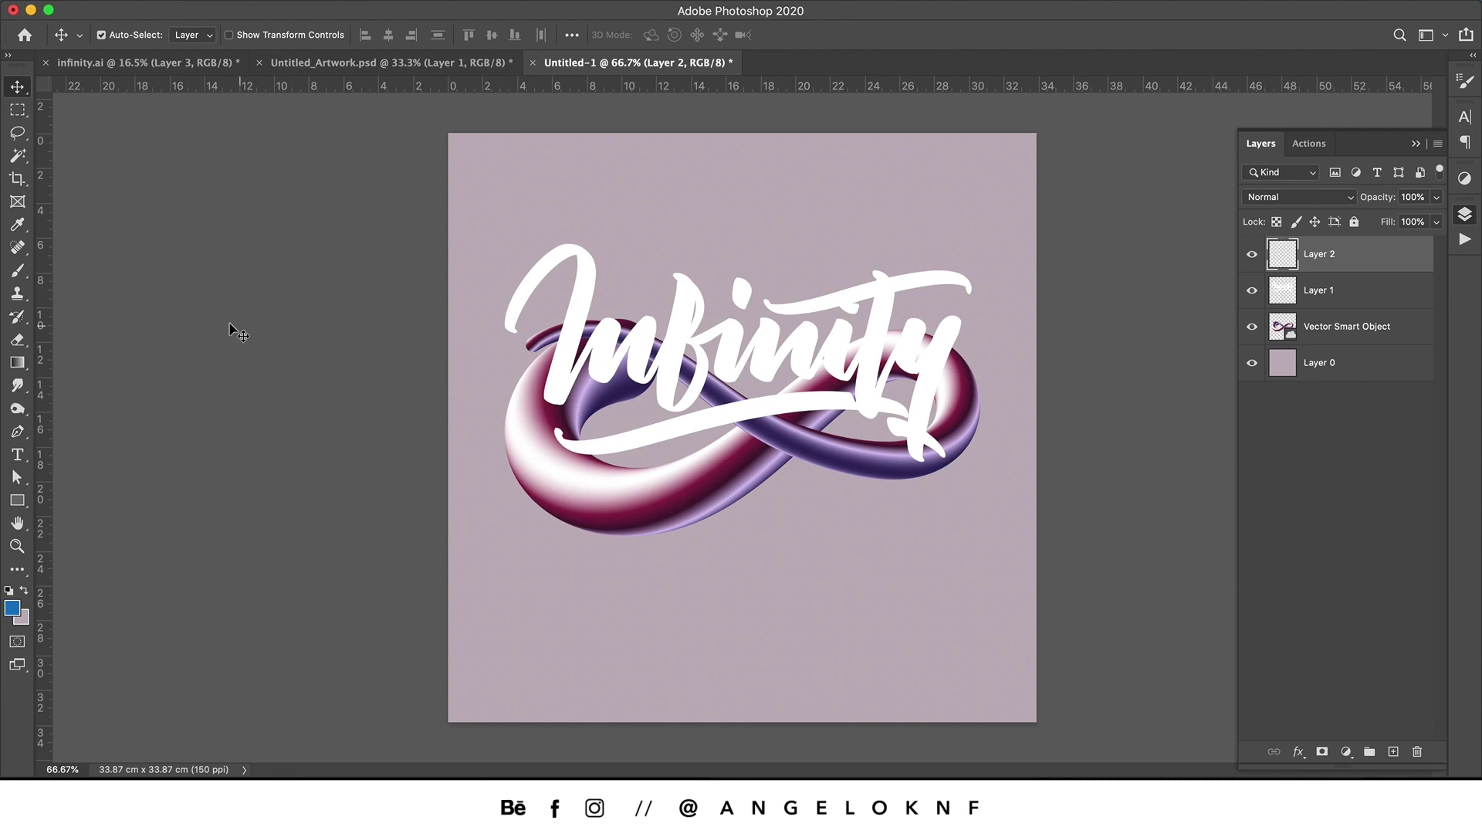
pyautogui.click(20, 363)
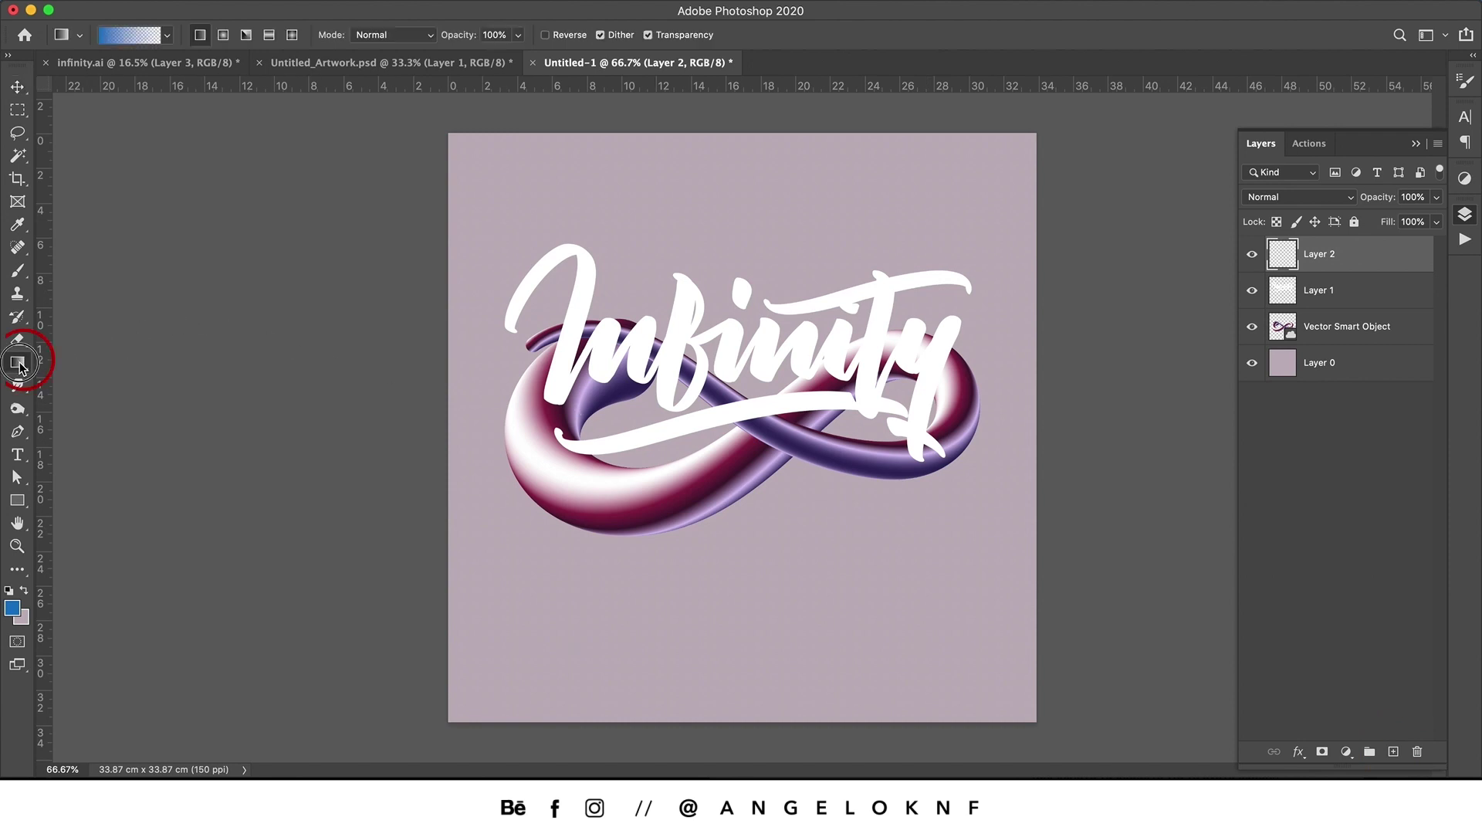
pyautogui.click(12, 608)
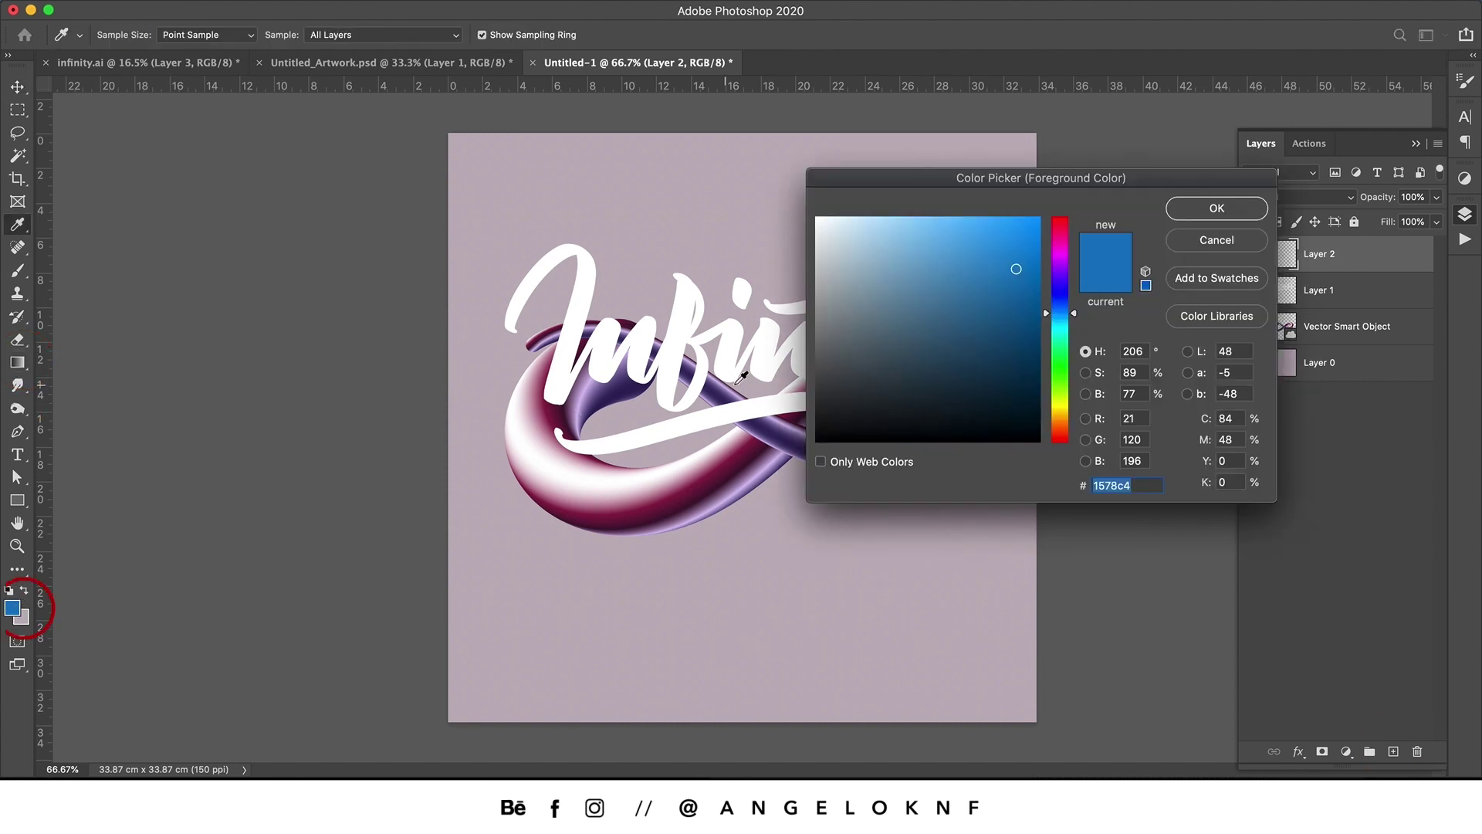
pyautogui.moveTo(825, 407); pyautogui.dragTo(817, 441)
pyautogui.click(1216, 209)
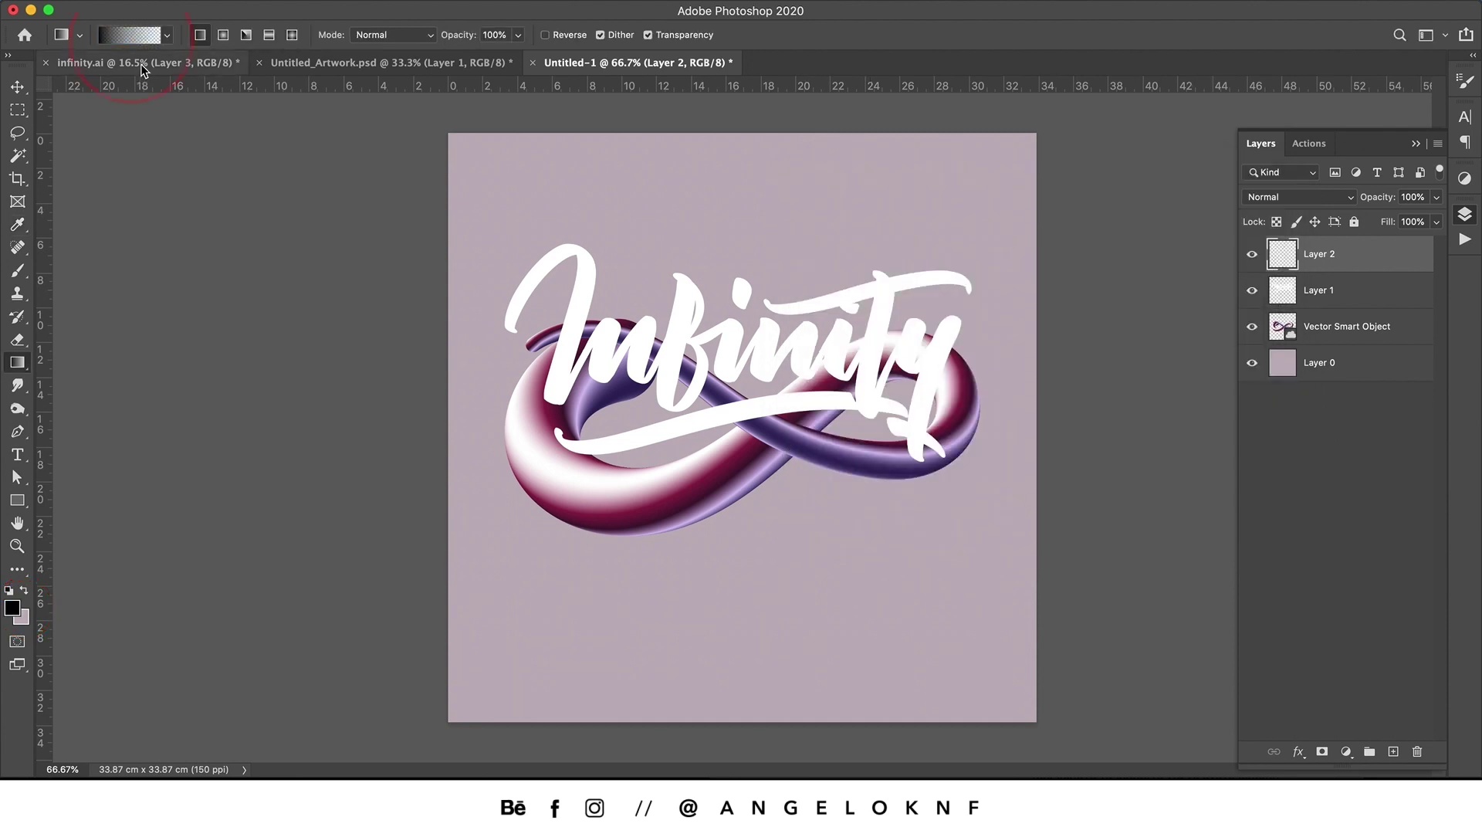
# Draw a radial Foreground to Transparent gradient on the new layer, centered below the infinity shape.
pyautogui.click(131, 34)
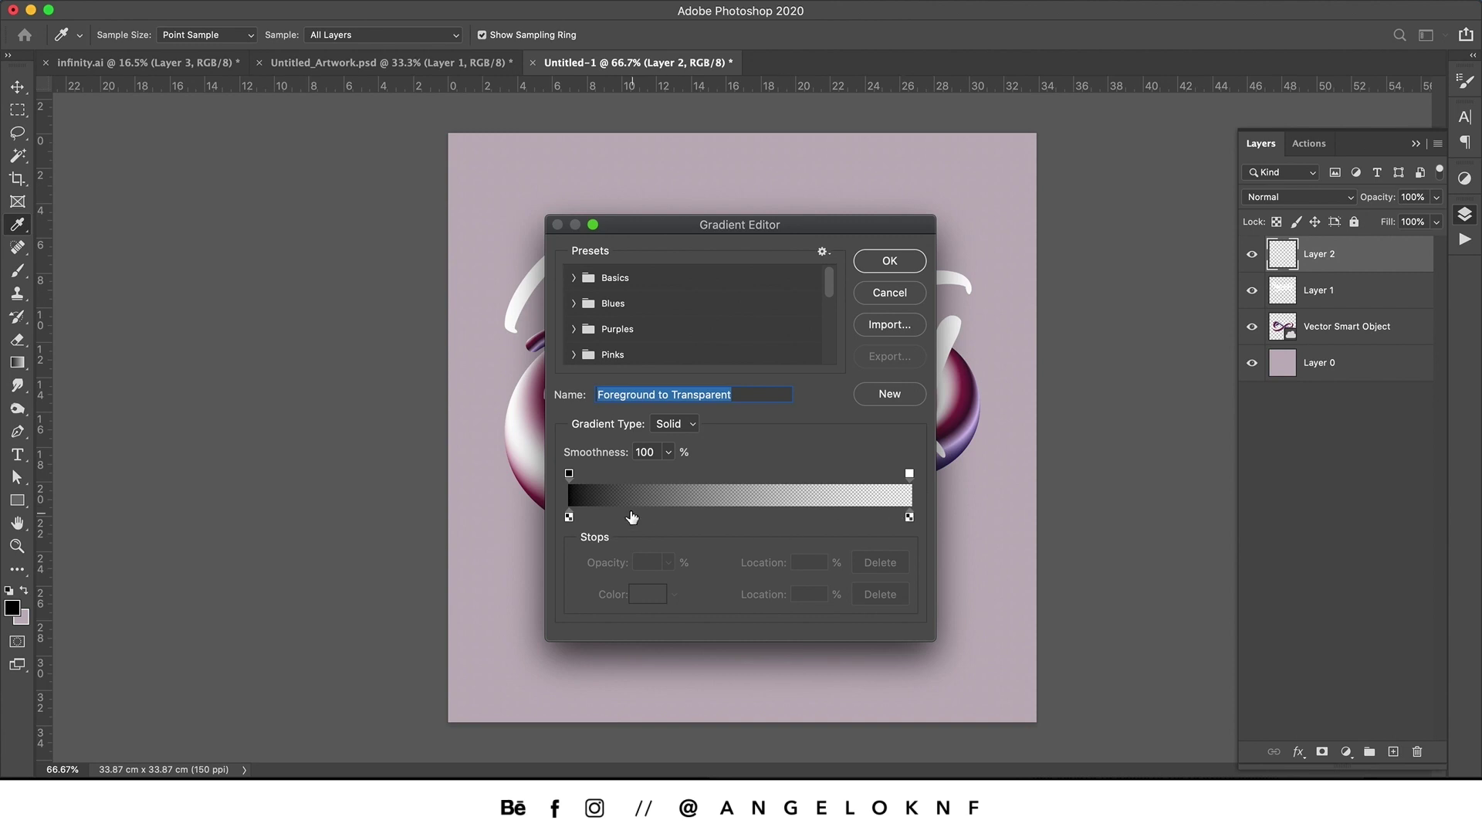
pyautogui.click(886, 263)
pyautogui.click(223, 34)
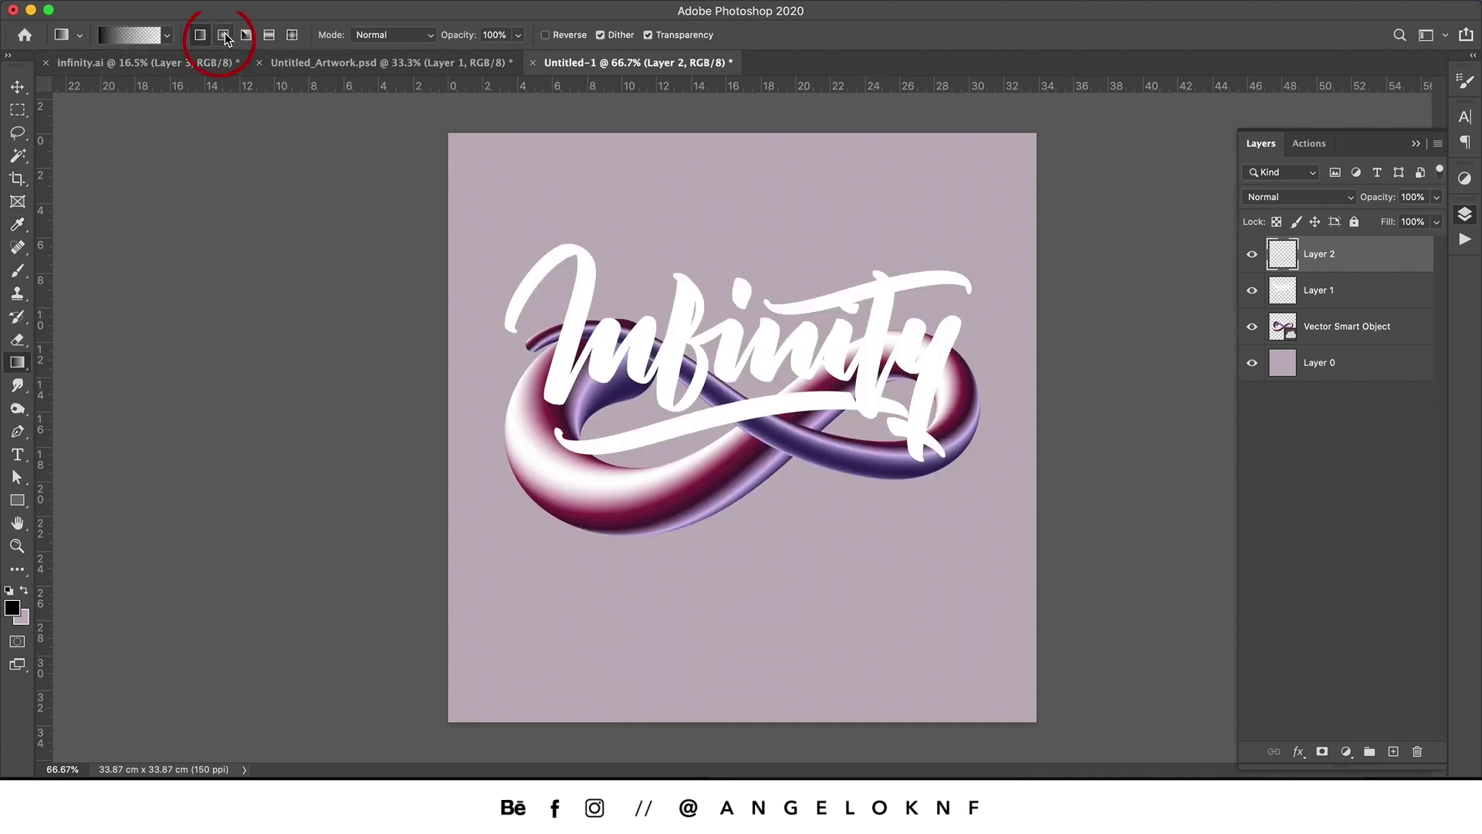
pyautogui.moveTo(746, 603); pyautogui.dragTo(756, 713)
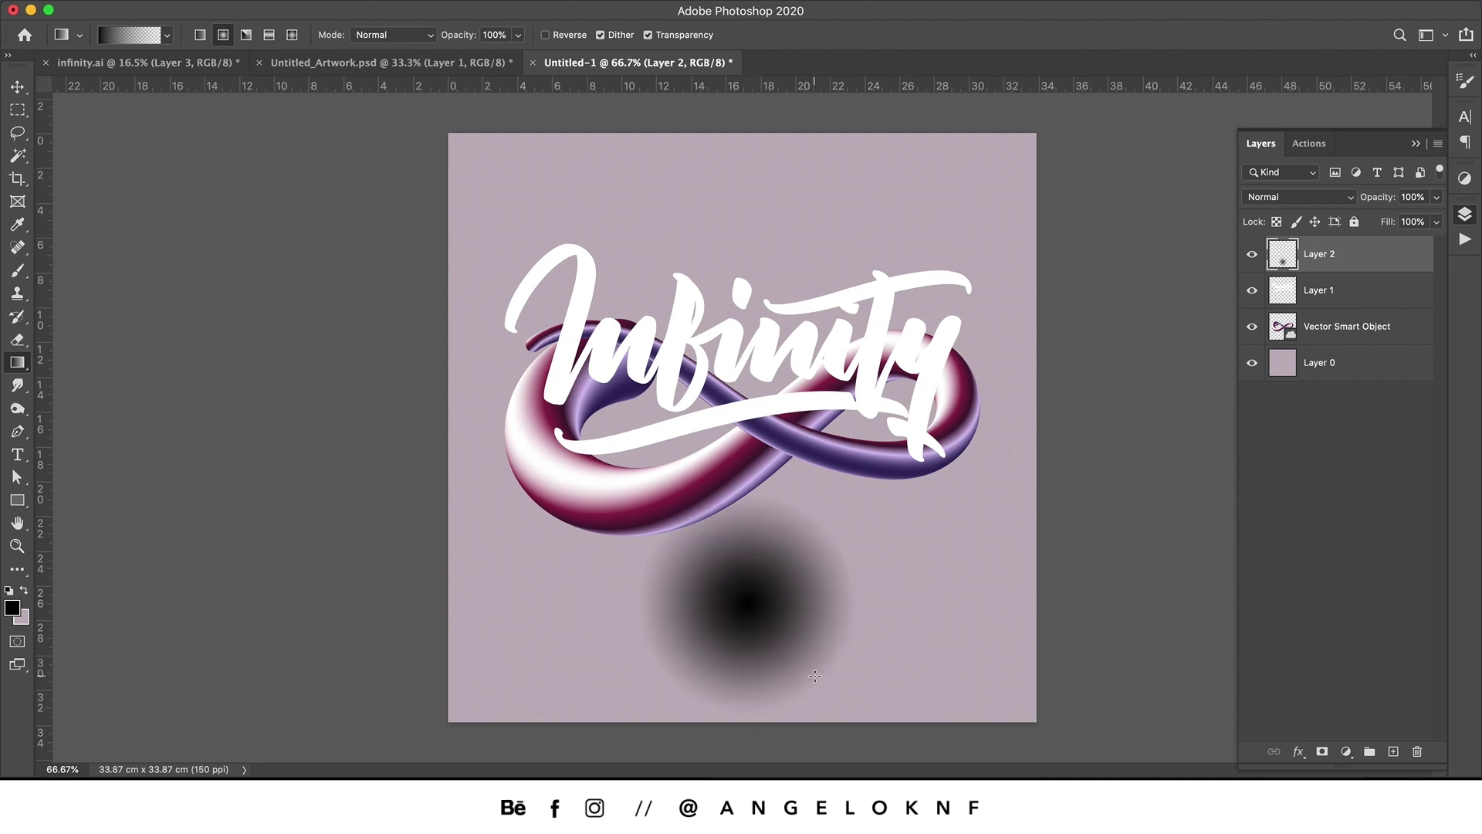
# Transform the black gradient into a flat, wide shadow, about 185% wide and 30% high, beneath the infinity shape.
pyautogui.hotkey('ctrl', 't')
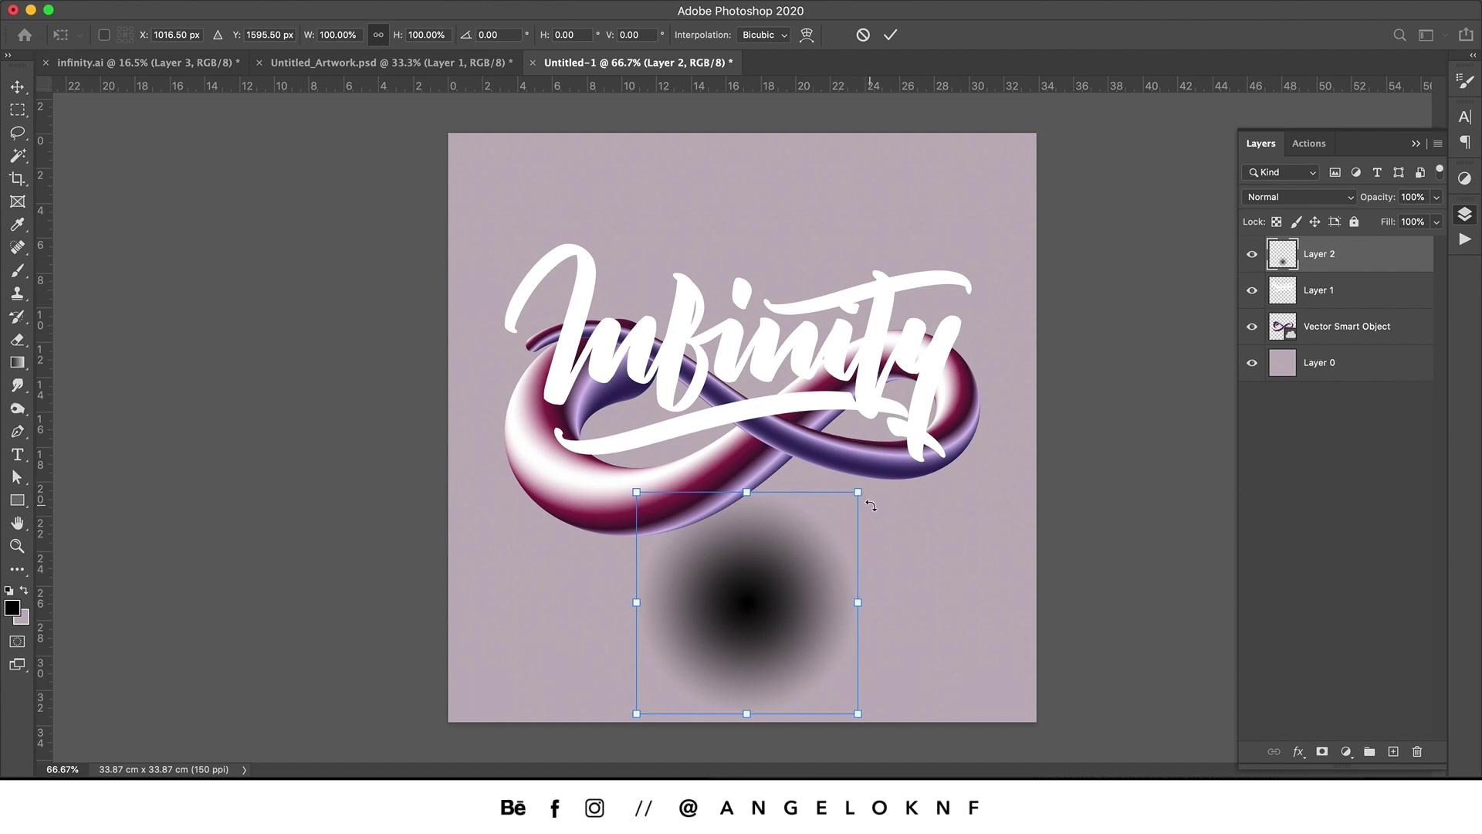
pyautogui.moveTo(867, 491); pyautogui.dragTo(994, 583)
pyautogui.moveTo(899, 649); pyautogui.dragTo(824, 648)
pyautogui.moveTo(911, 582); pyautogui.dragTo(961, 649)
pyautogui.moveTo(876, 673); pyautogui.dragTo(861, 597)
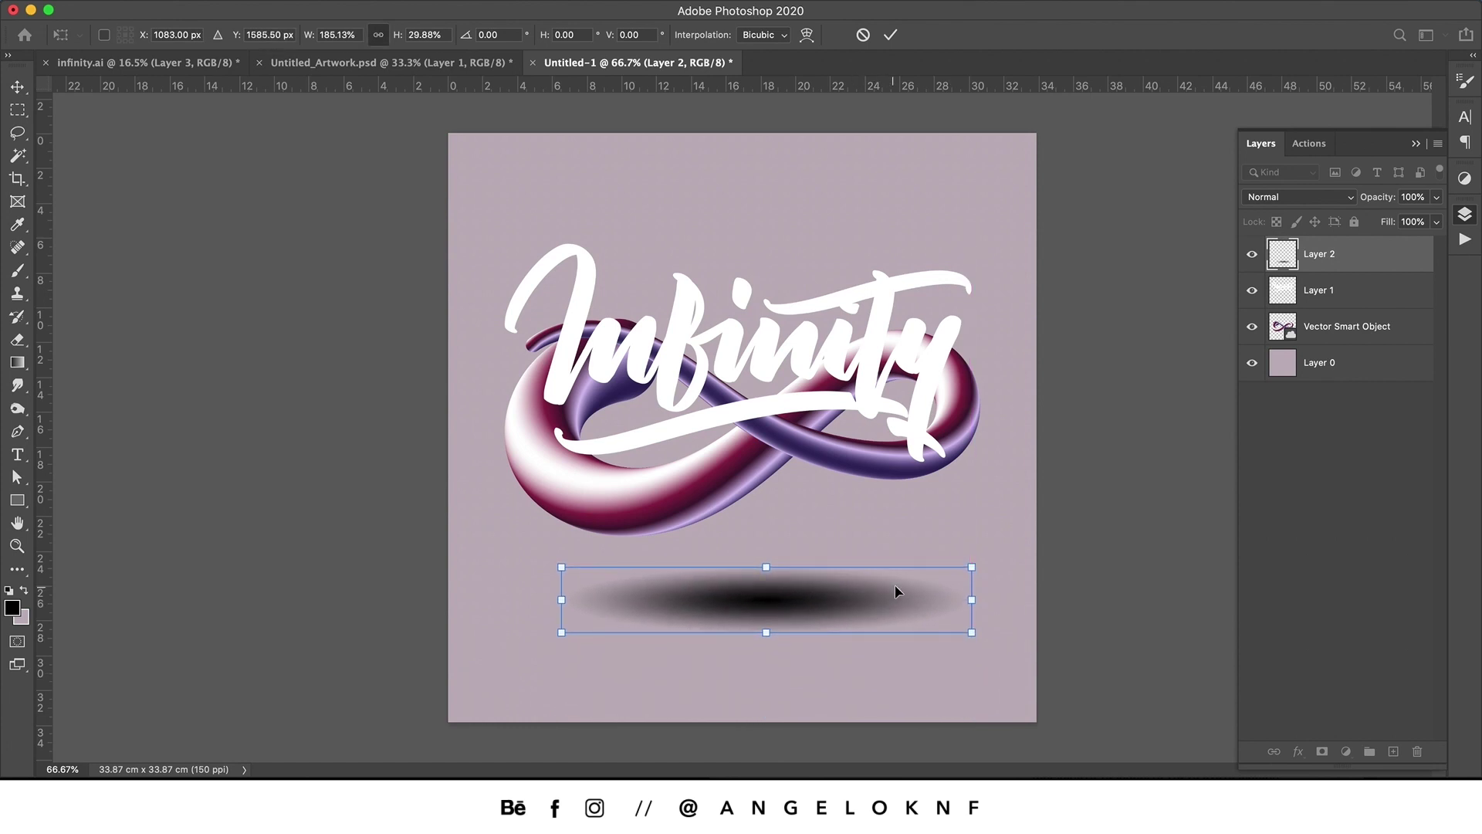
pyautogui.press('Return')
# Lower the shadow layer's opacity to 30%.
pyautogui.press('g')
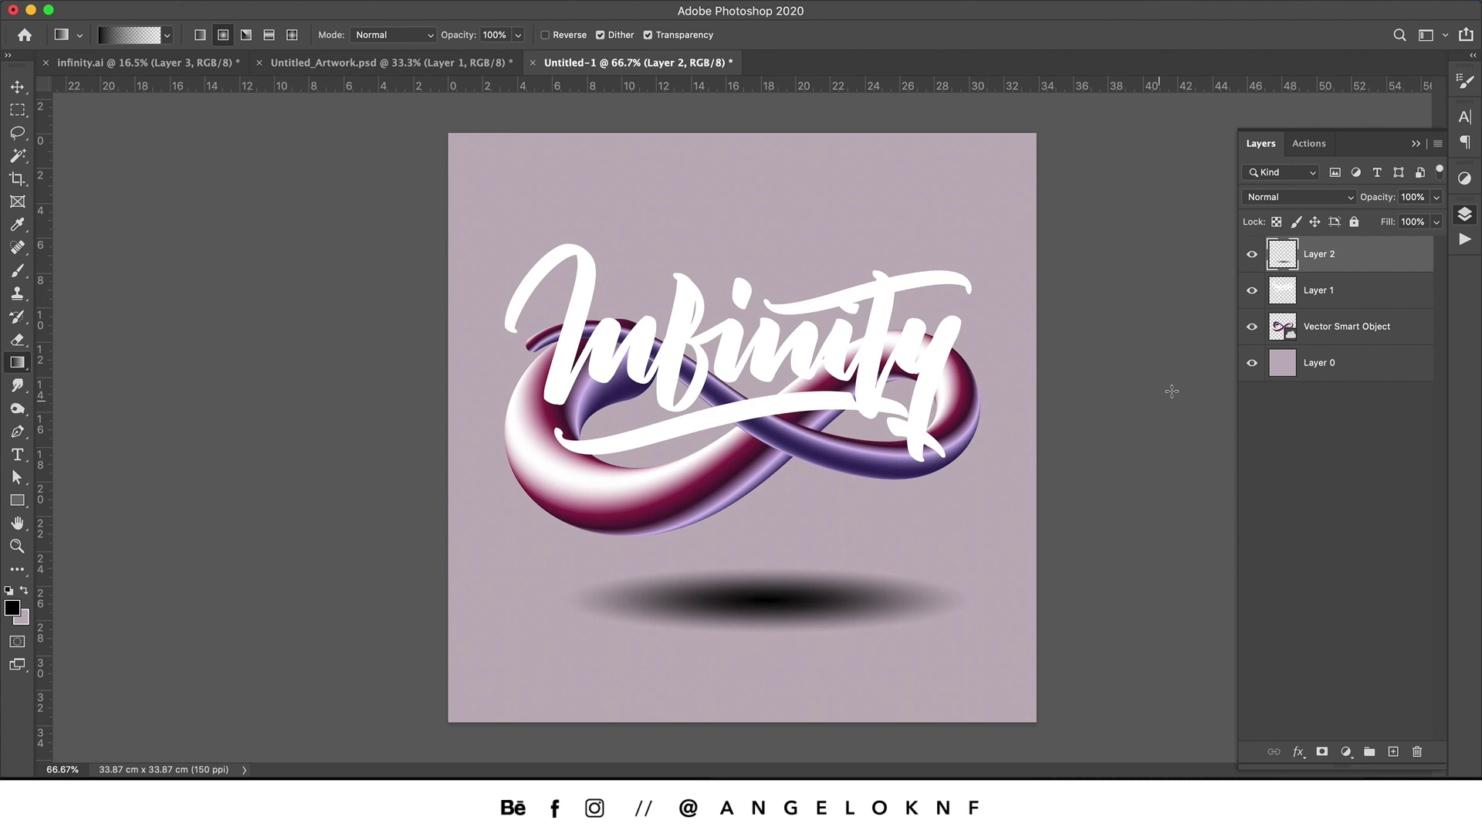
pyautogui.click(1438, 197)
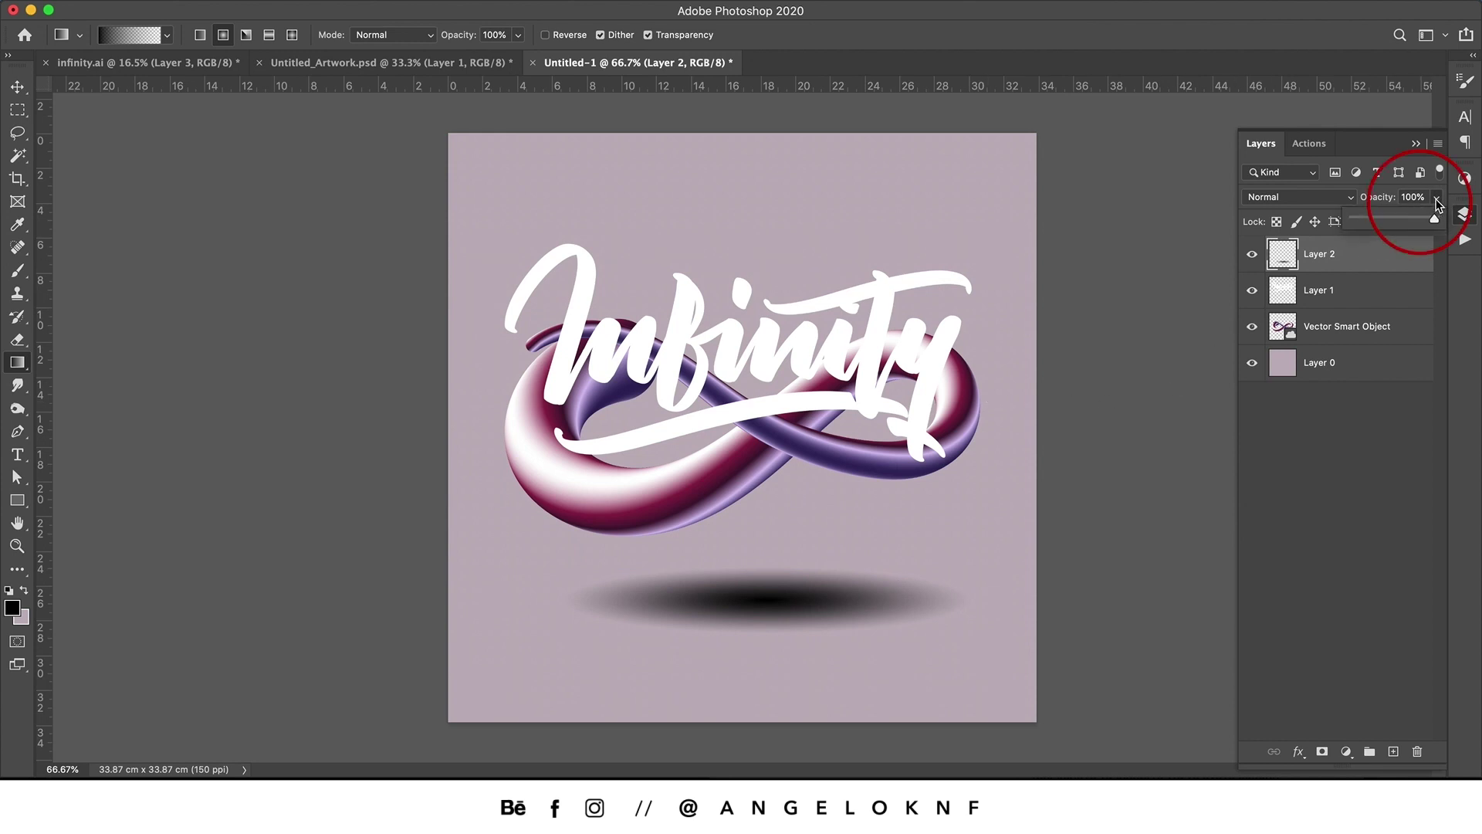
pyautogui.moveTo(1399, 225); pyautogui.dragTo(1378, 222)
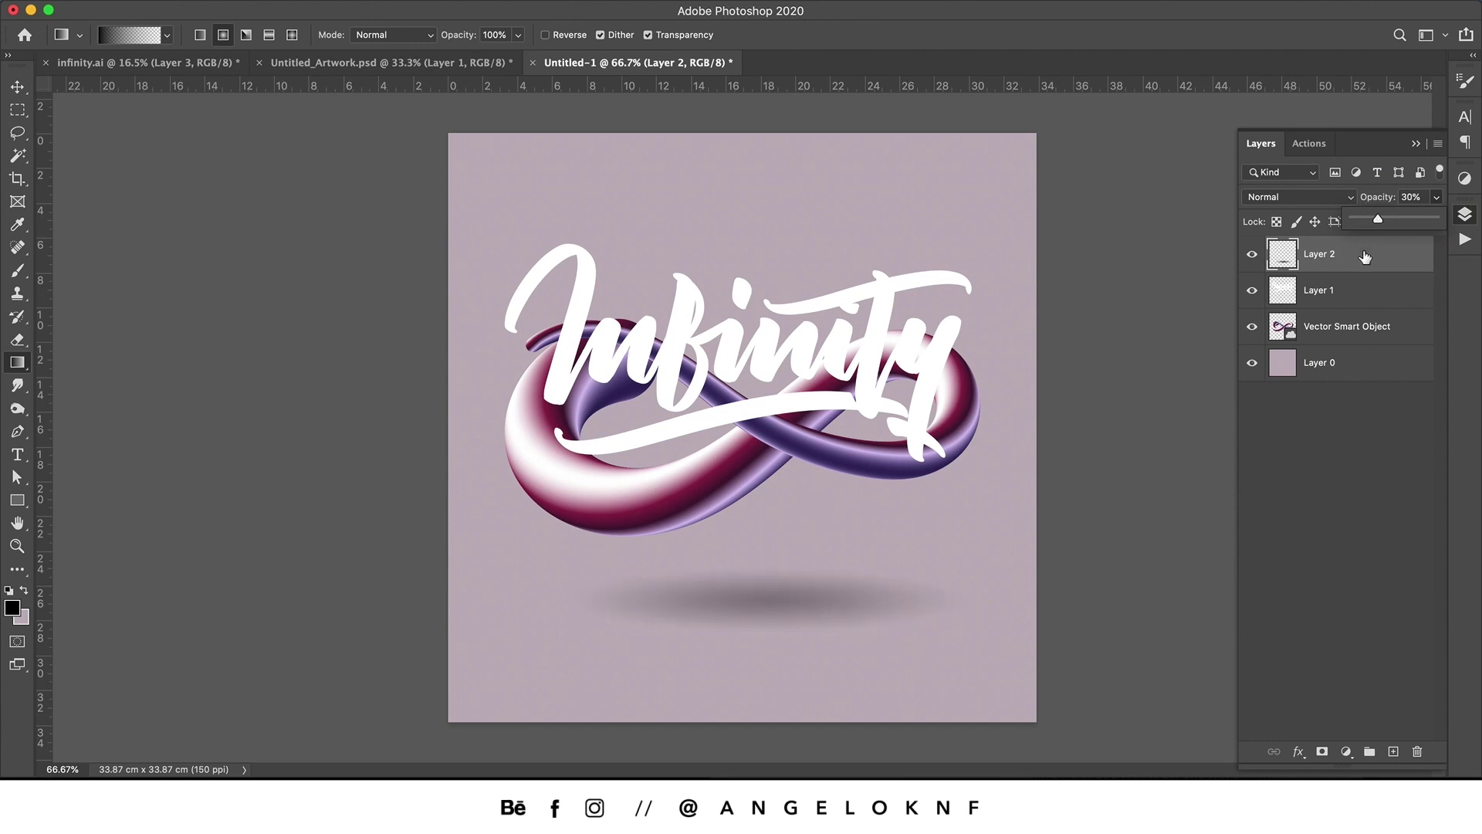
# Scale down the white "Infinity" lettering and center it over the infinity shape.
pyautogui.click(1368, 298)
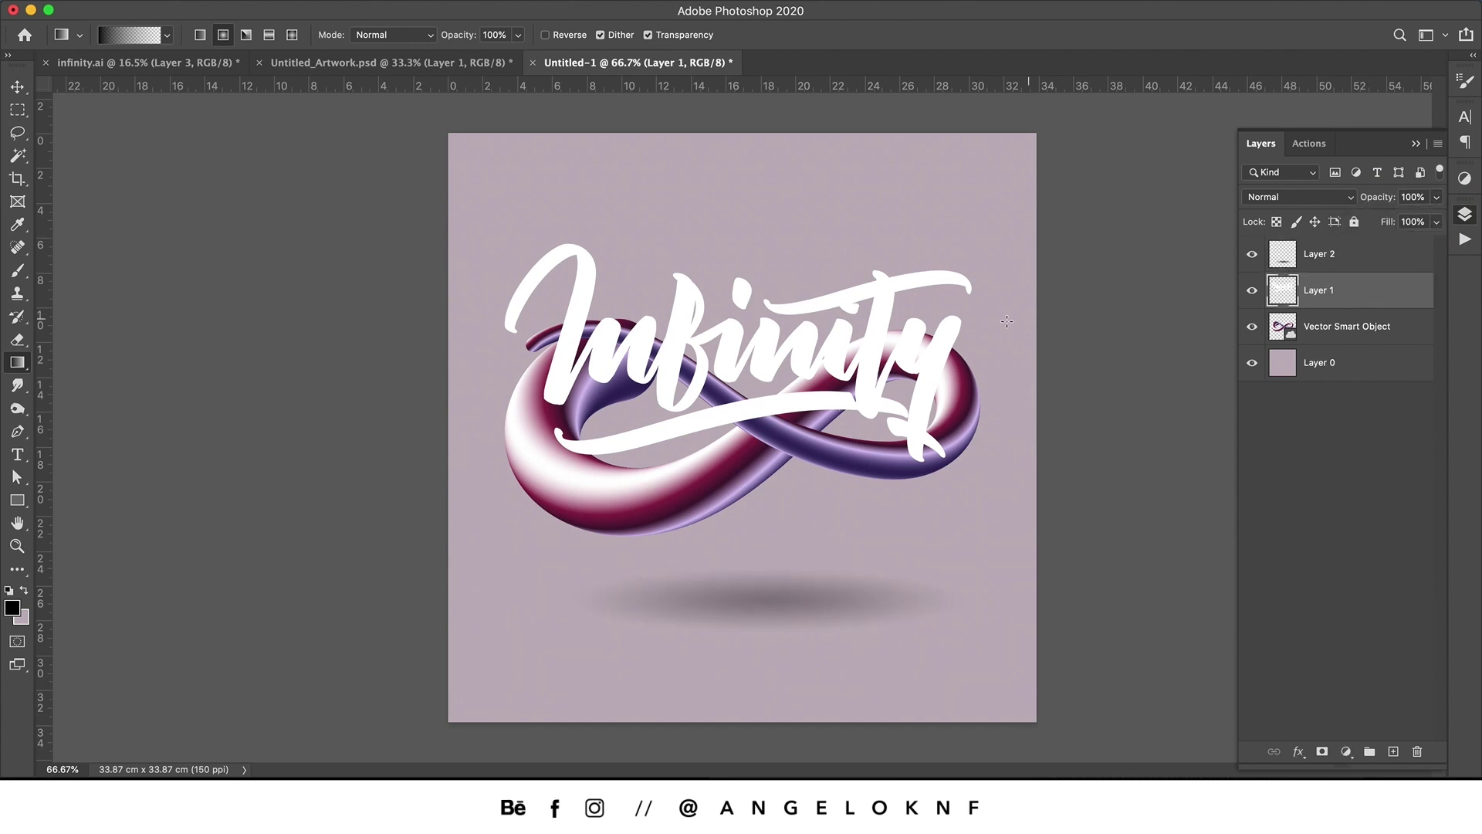
pyautogui.press('super+t')
pyautogui.moveTo(979, 254); pyautogui.dragTo(949, 261)
pyautogui.press('Return')
# Scale down the infinity shape so it sits centered behind the lettering with wider margins around it.
pyautogui.click(954, 371)
pyautogui.press('super+t')
pyautogui.moveTo(981, 320); pyautogui.dragTo(948, 337)
pyautogui.press('Return')
pyautogui.click(859, 371)
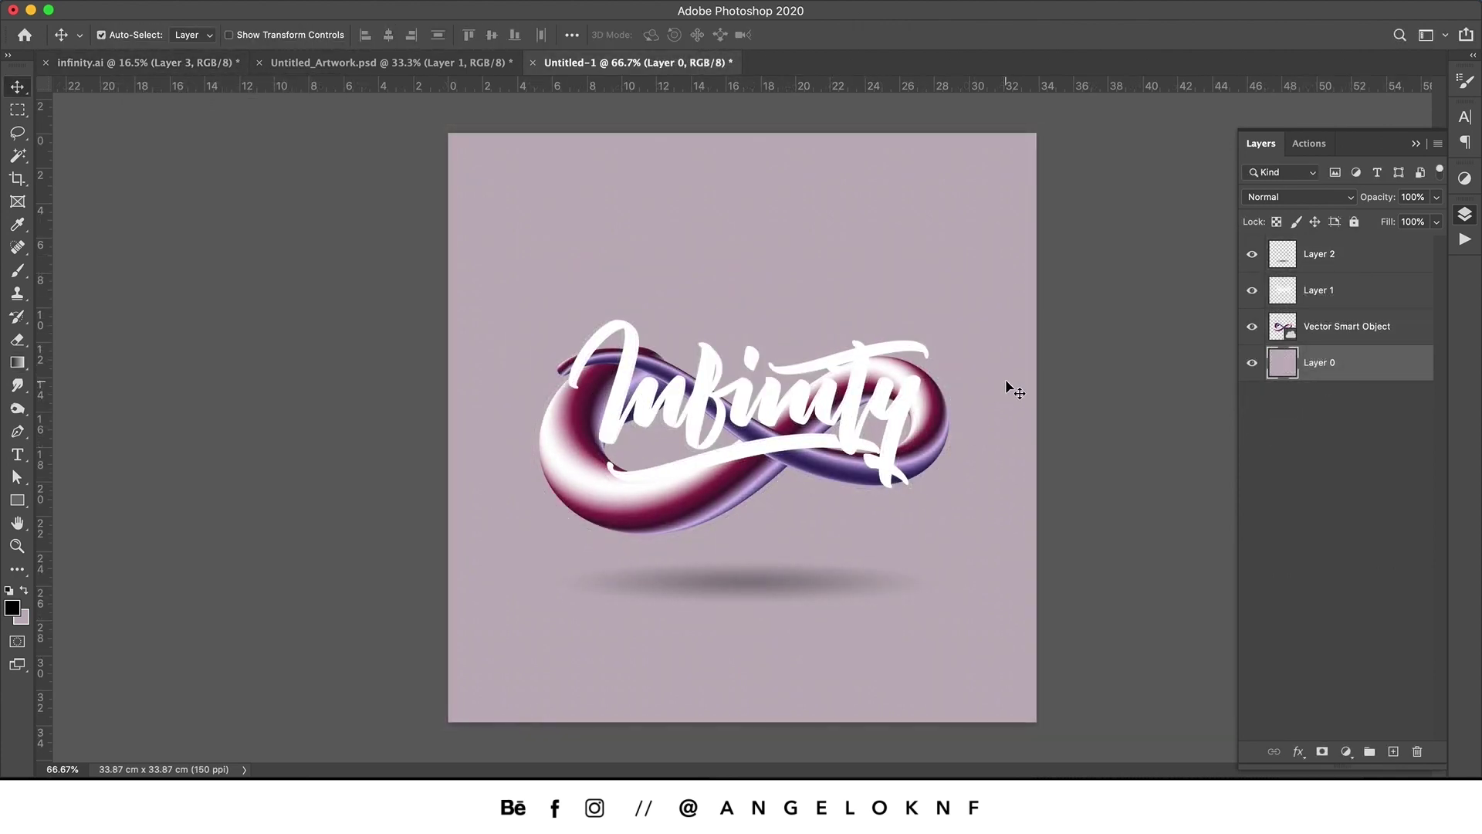
# Hide the white "Infinity" lettering layer to expose the crossing of the infinity shape.
pyautogui.click(1250, 291)
pyautogui.click(1251, 254)
pyautogui.press('z')
pyautogui.moveTo(748, 433); pyautogui.dragTo(801, 445)
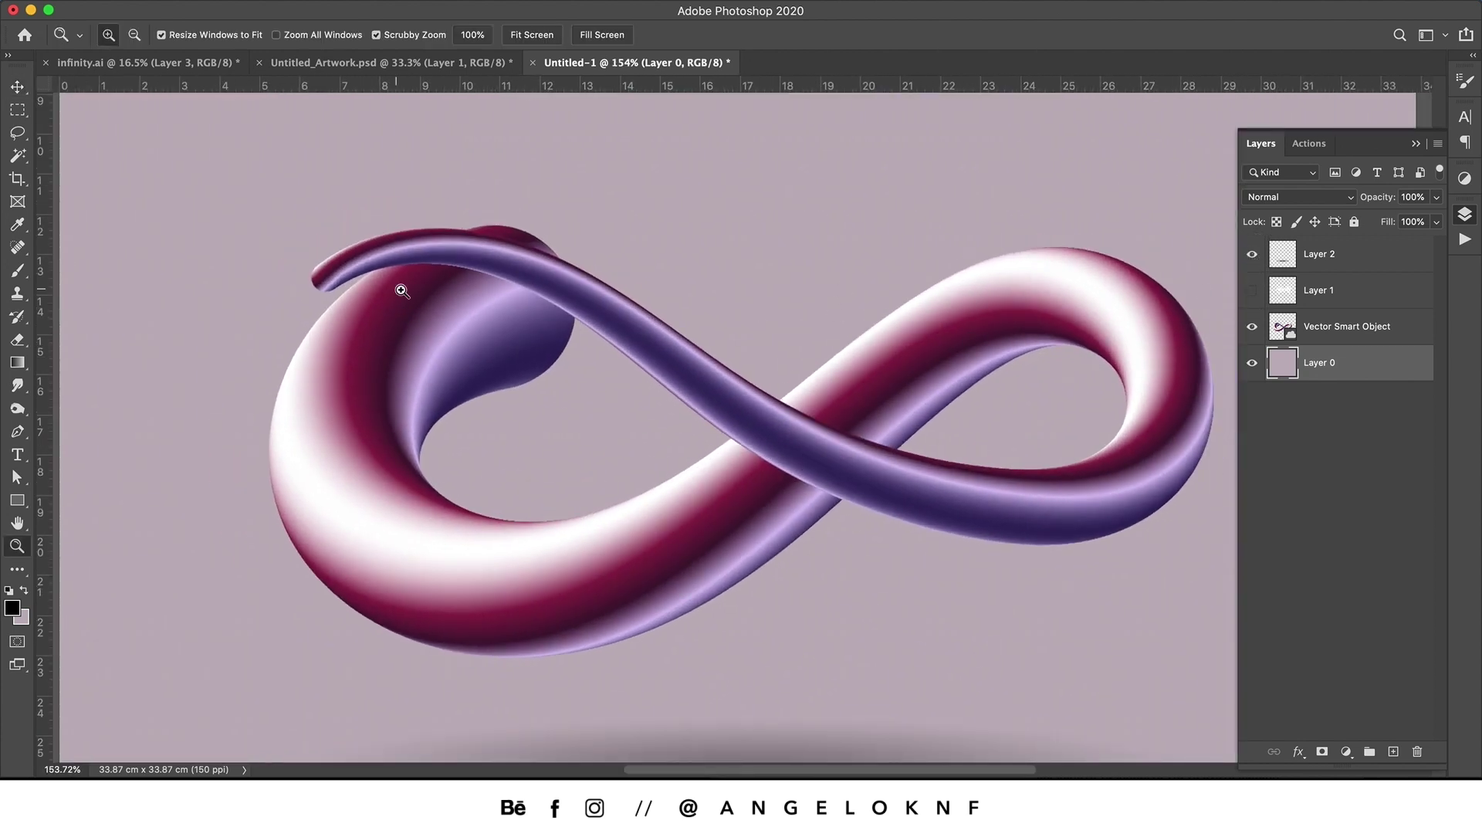
pyautogui.moveTo(833, 469); pyautogui.dragTo(880, 476)
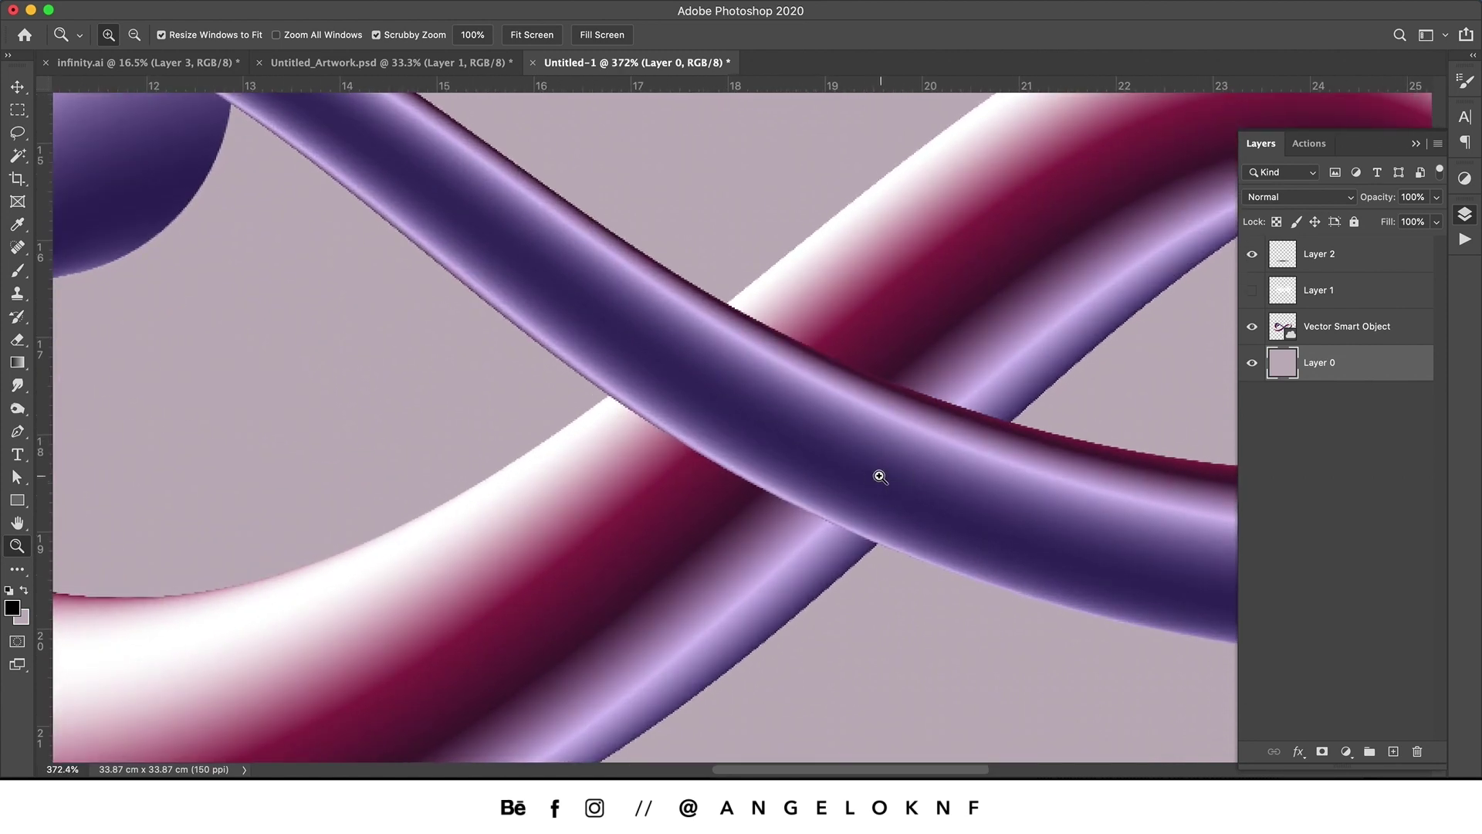
# Trace a closed pen path around the lower-left strand at the crossing, following the lower edge of the overlapping purple strand.
pyautogui.click(23, 428)
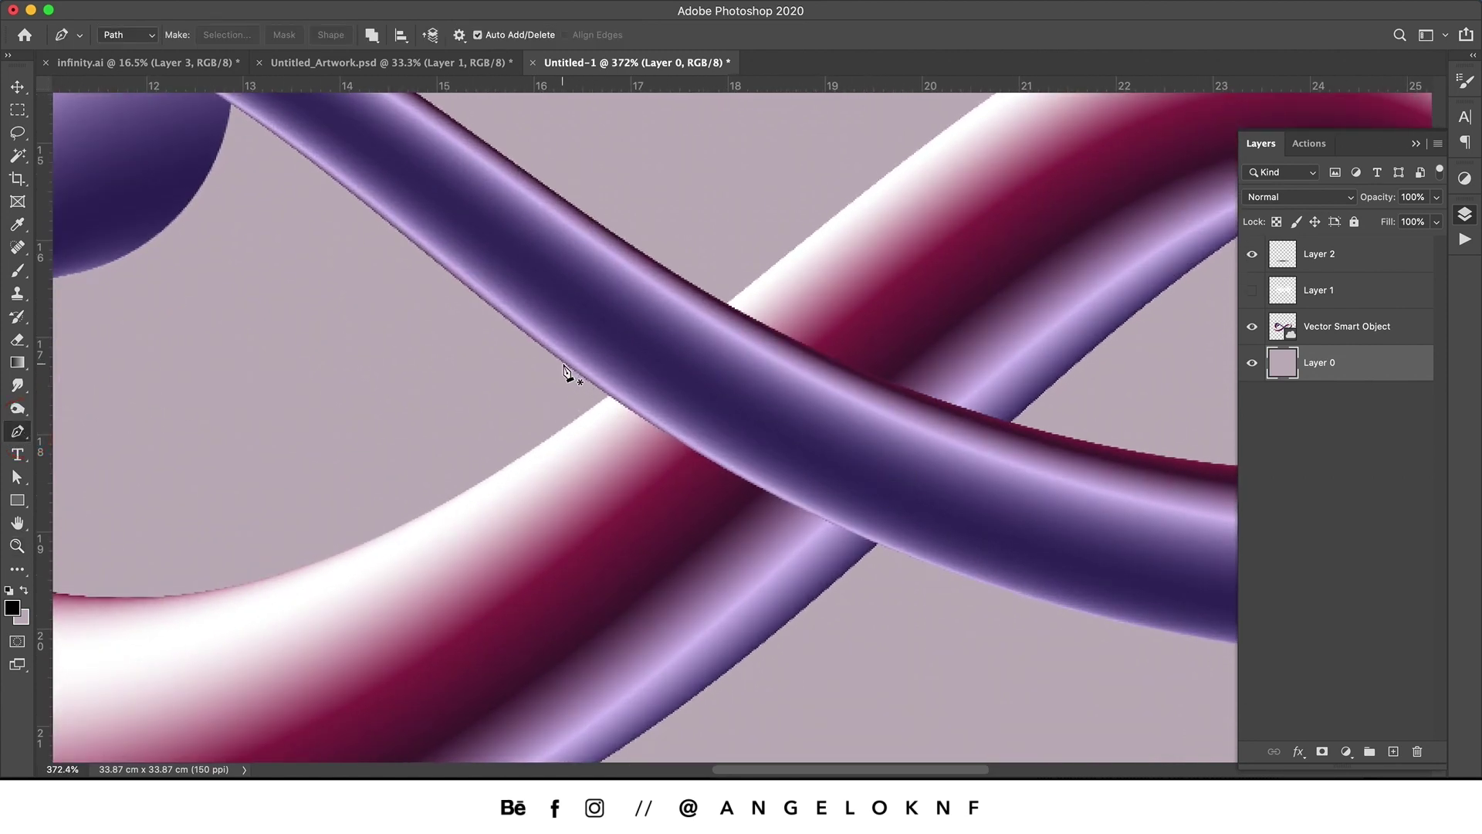
pyautogui.moveTo(563, 363); pyautogui.dragTo(604, 395)
pyautogui.moveTo(972, 578); pyautogui.dragTo(1157, 635)
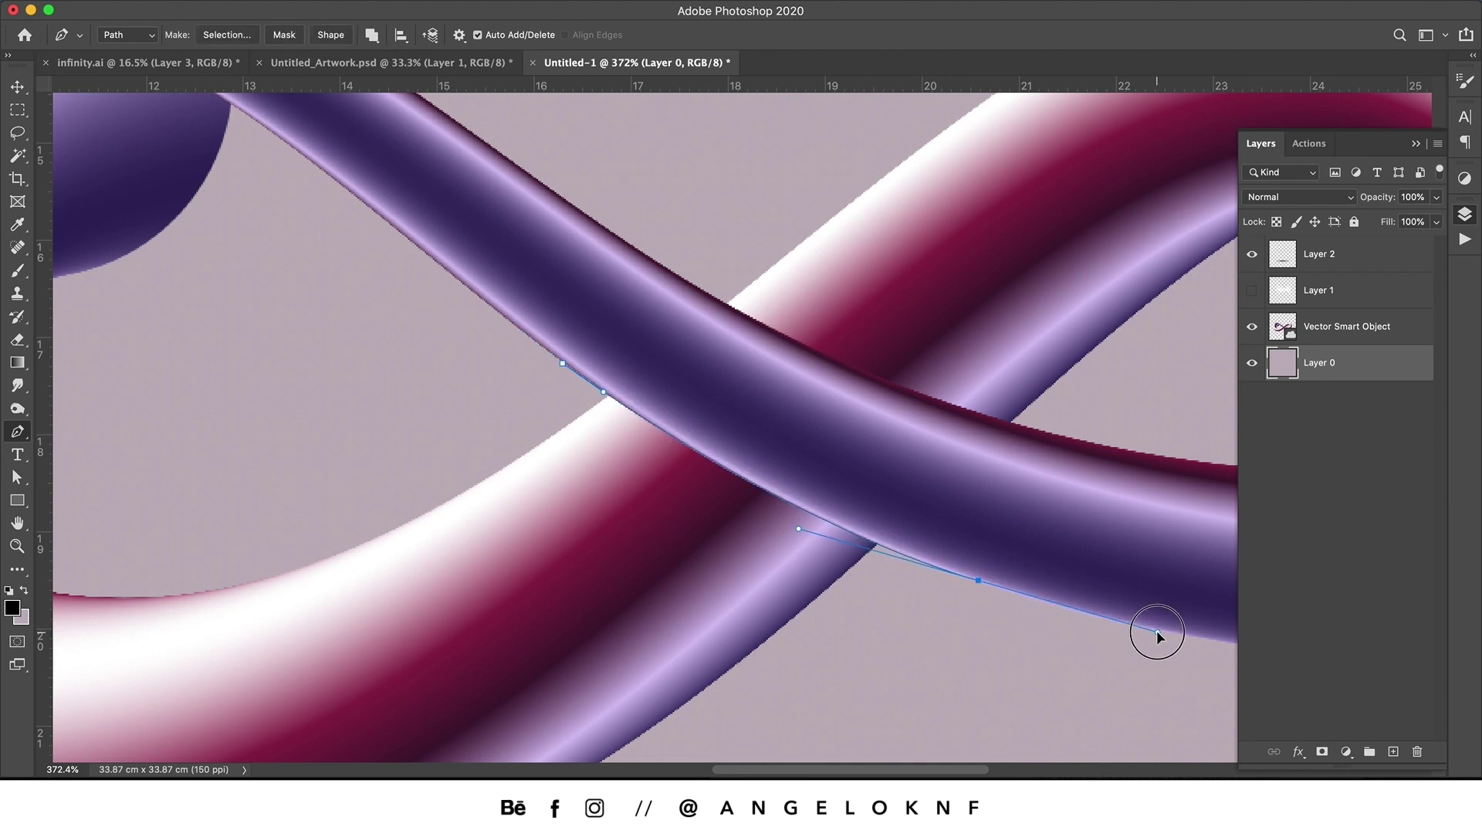
pyautogui.scroll(-5, 916, 391)
pyautogui.hscroll(-2, 917, 391)
pyautogui.click(303, 719)
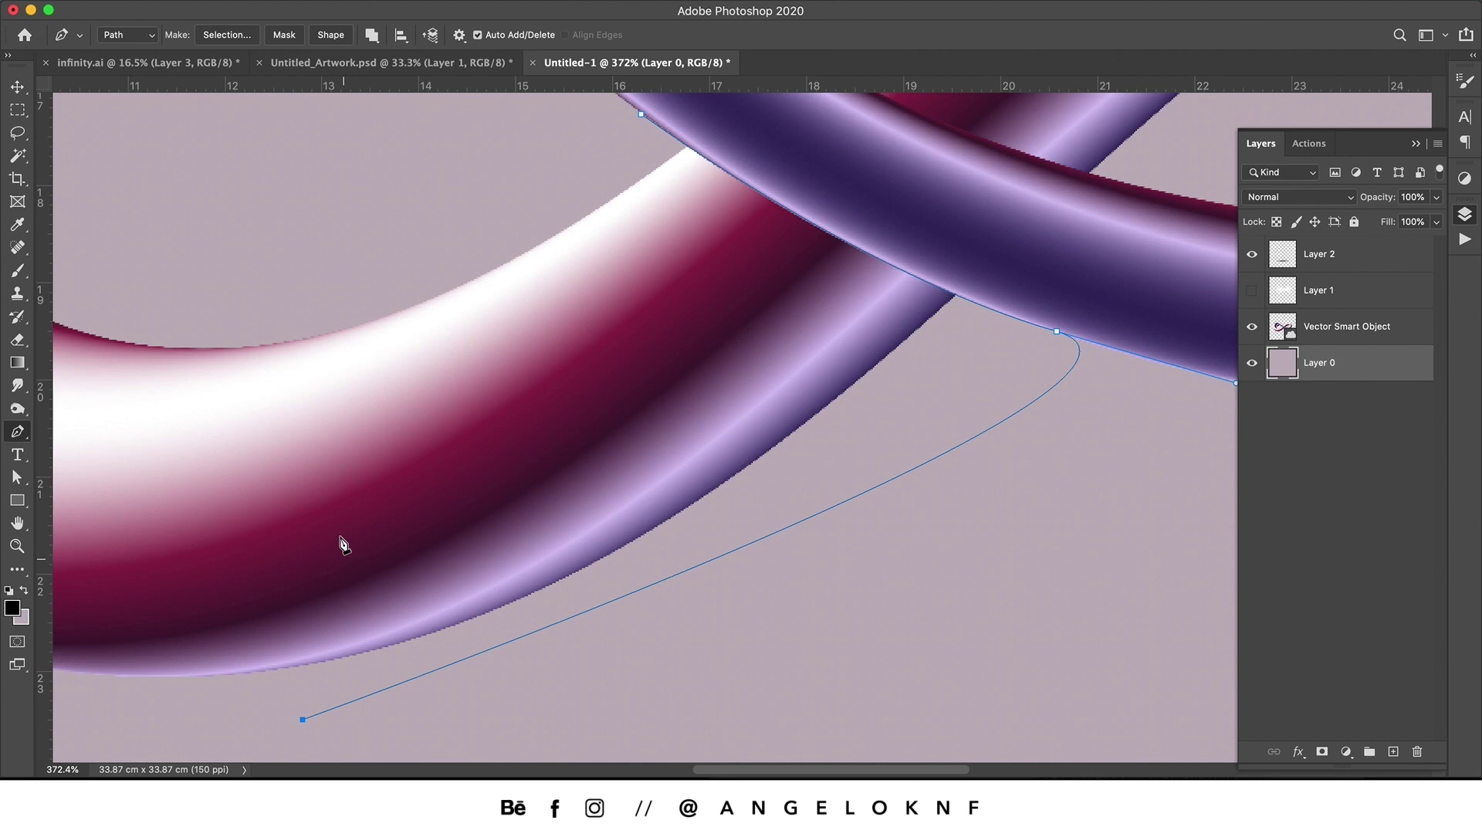
pyautogui.click(227, 293)
pyautogui.click(640, 114)
# Convert the closed path around the lower-left strand into a selection.
pyautogui.press('z')
pyautogui.moveTo(753, 325); pyautogui.dragTo(670, 473)
pyautogui.press('space')
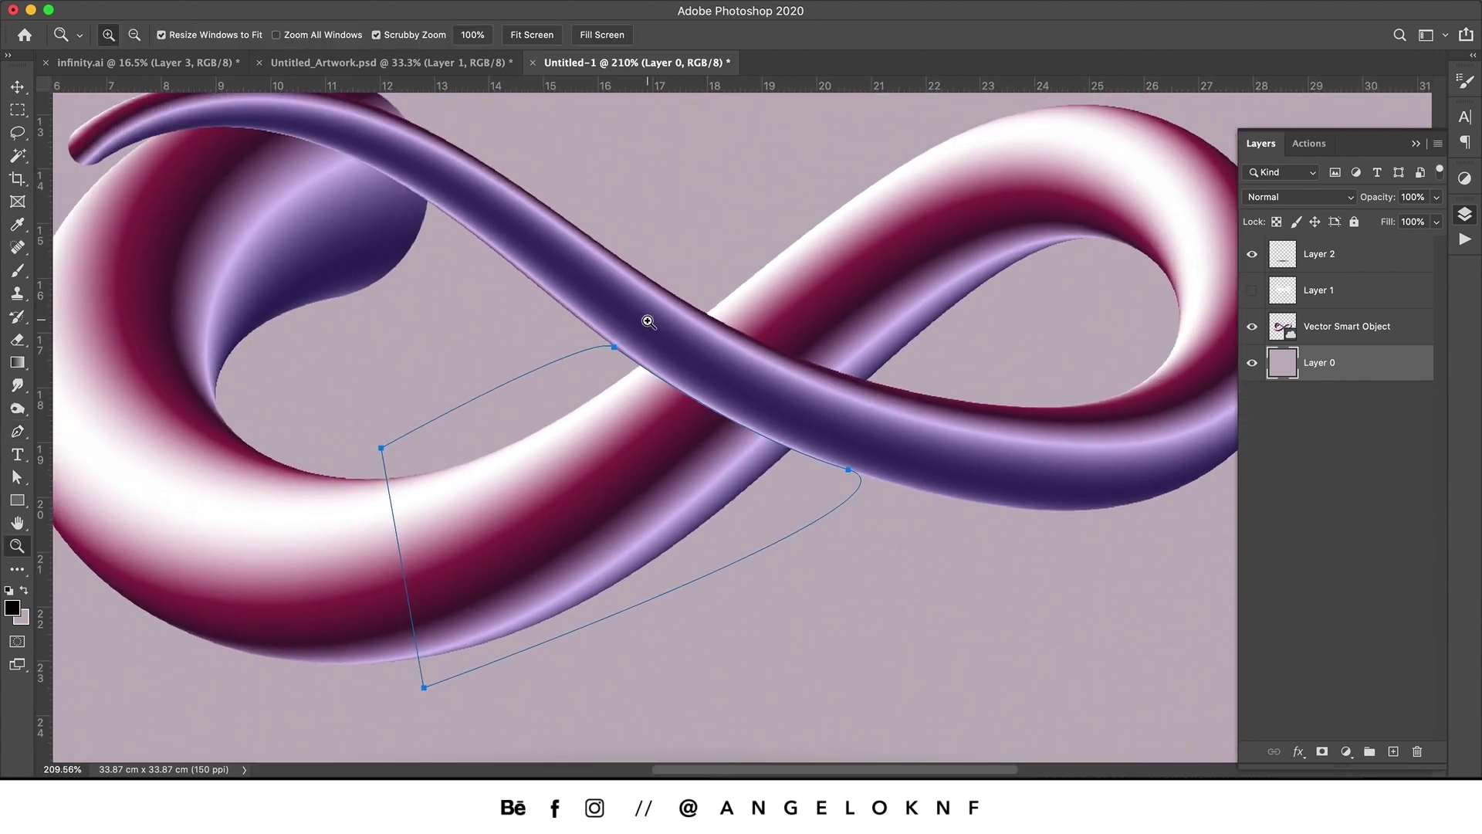
pyautogui.press('p')
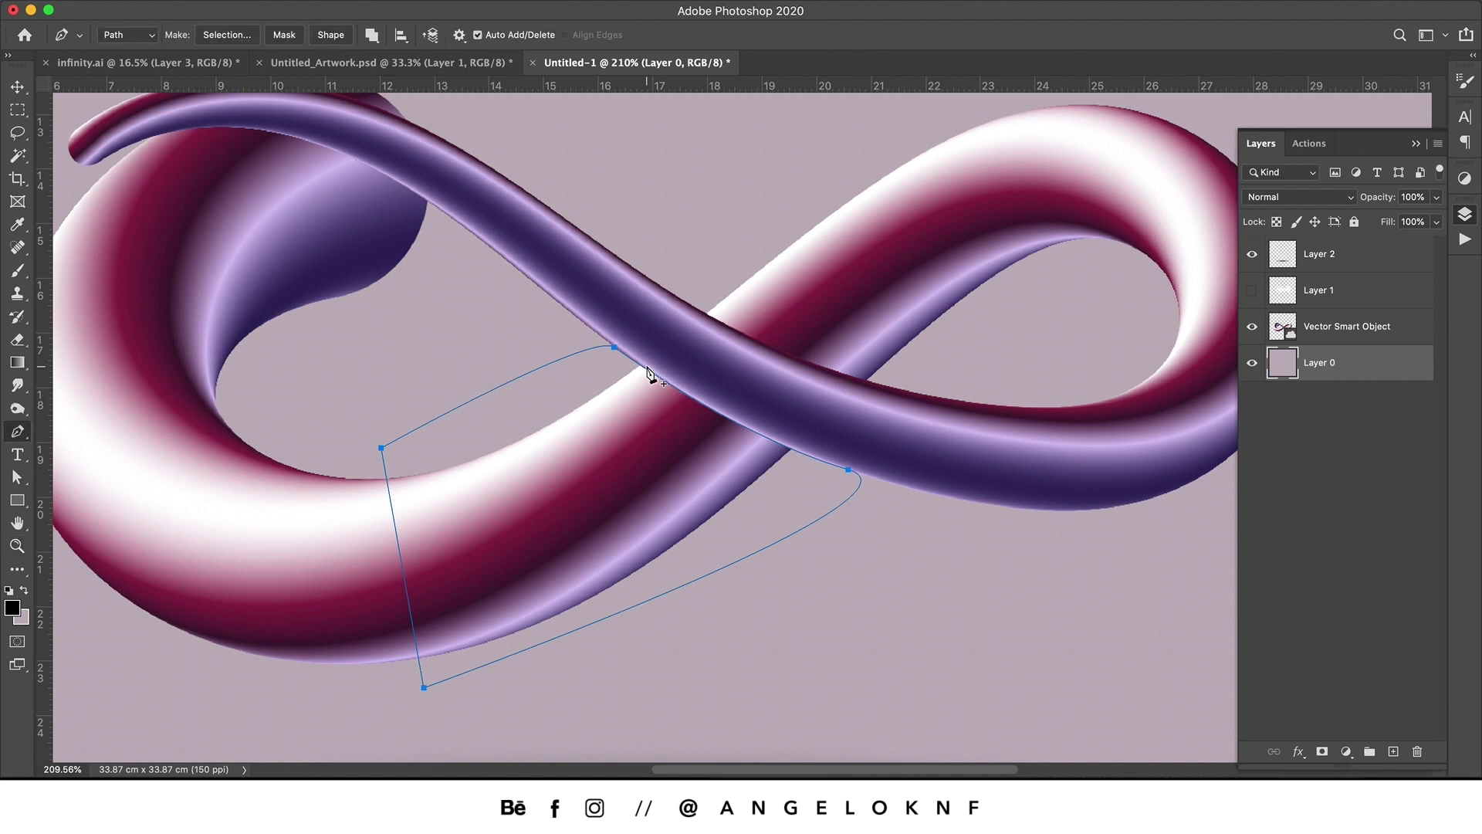
pyautogui.rightClick(645, 366)
pyautogui.click(737, 465)
pyautogui.click(837, 352)
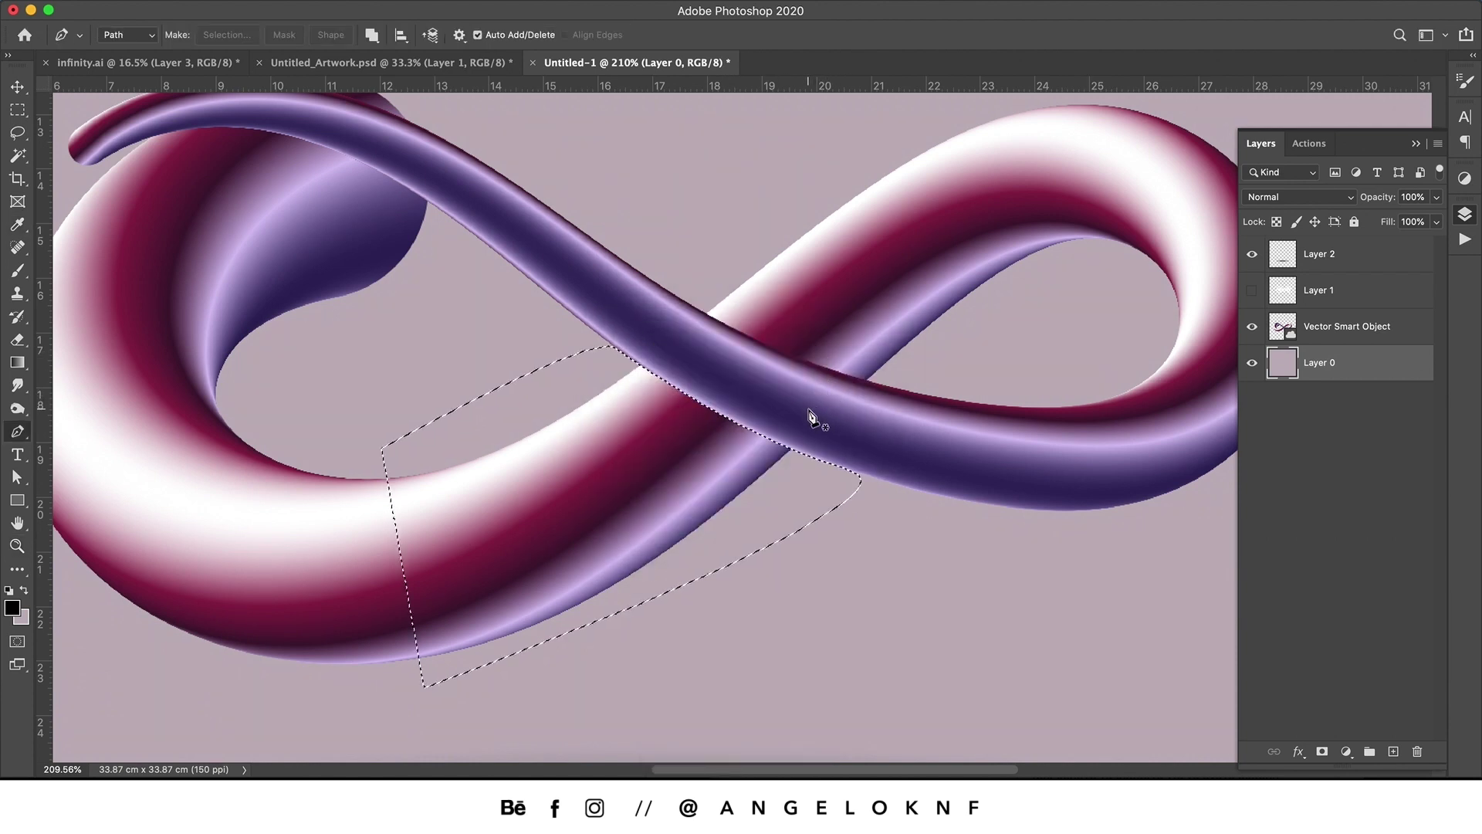
# Set up a soft round brush with a size of 150 px and 0% hardness.
pyautogui.click(19, 271)
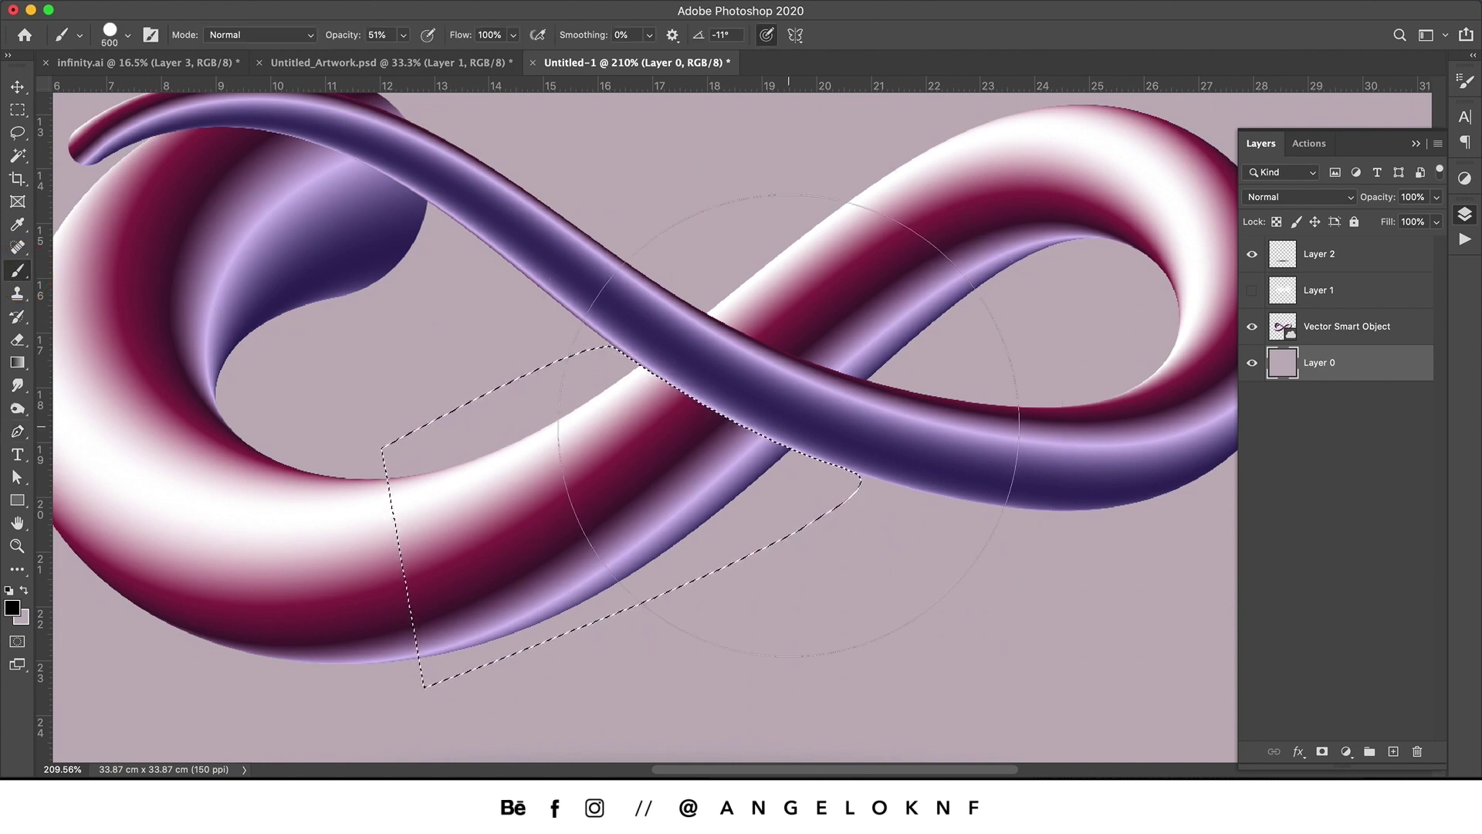
pyautogui.rightClick(778, 421)
pyautogui.click(859, 594)
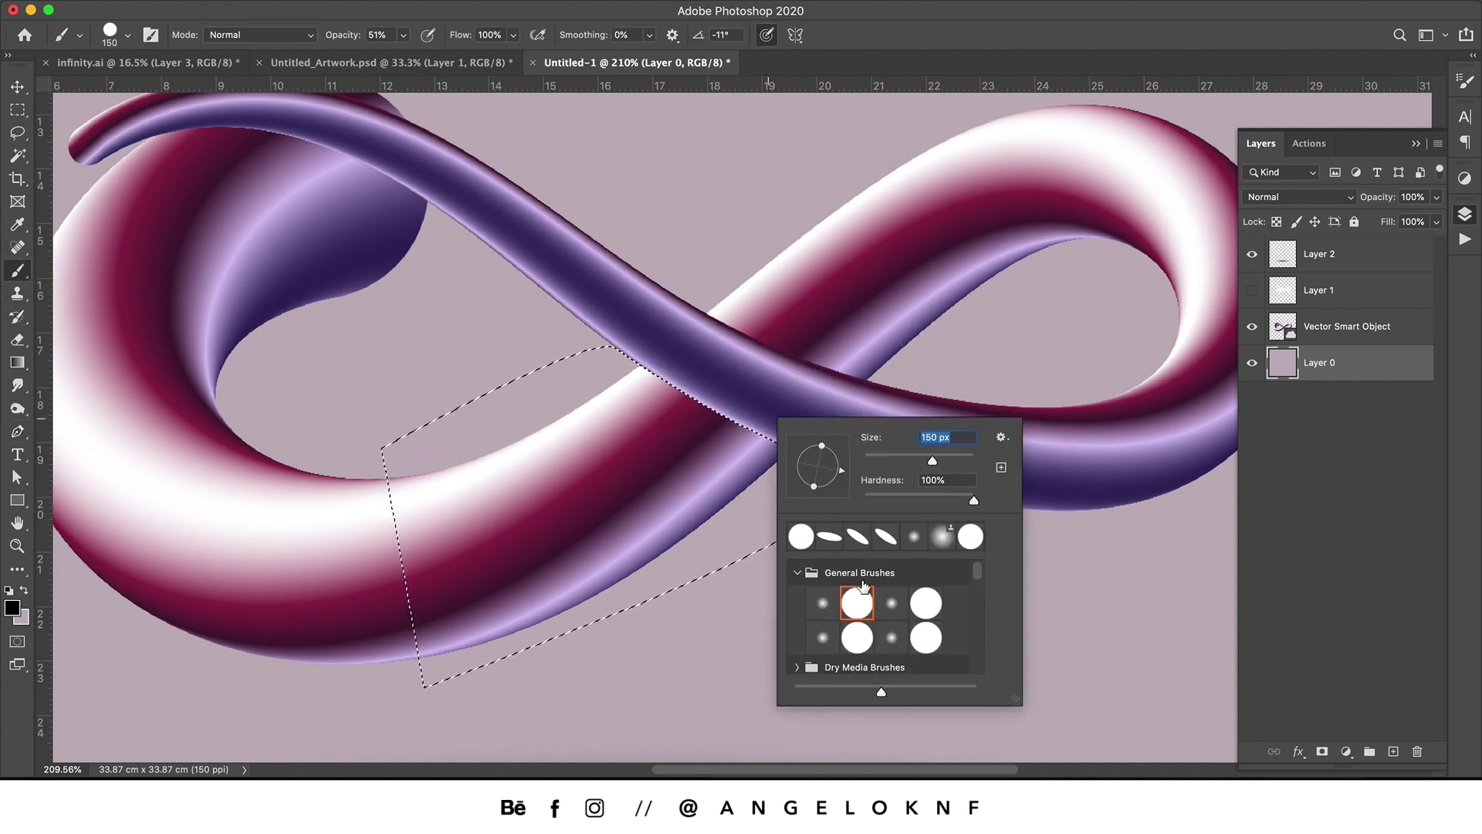
pyautogui.click(823, 603)
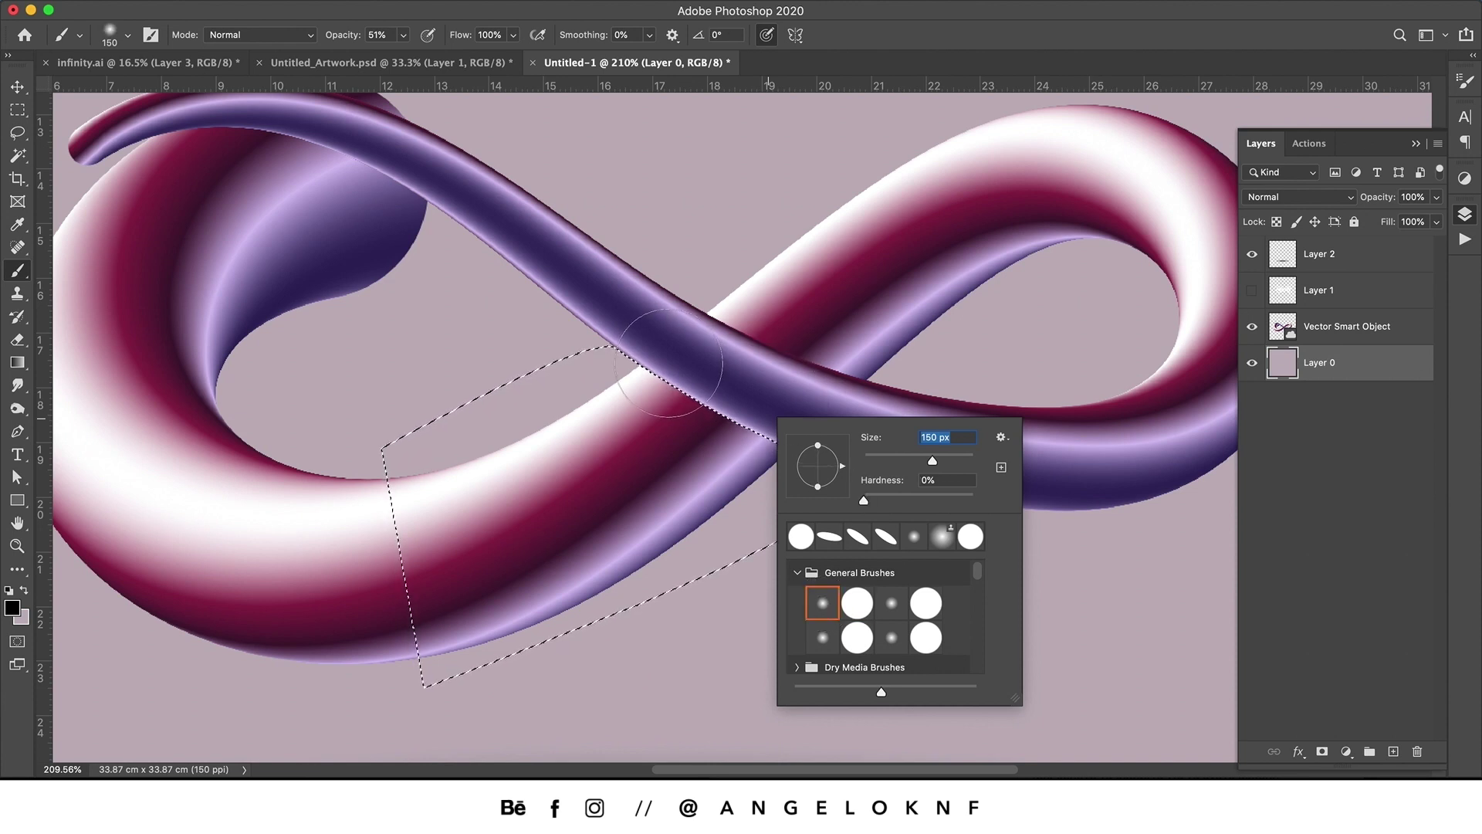
pyautogui.click(879, 291)
# Set the brush opacity to 100%, with pen pressure controlling opacity but not size.
pyautogui.click(403, 34)
pyautogui.moveTo(401, 55); pyautogui.dragTo(452, 66)
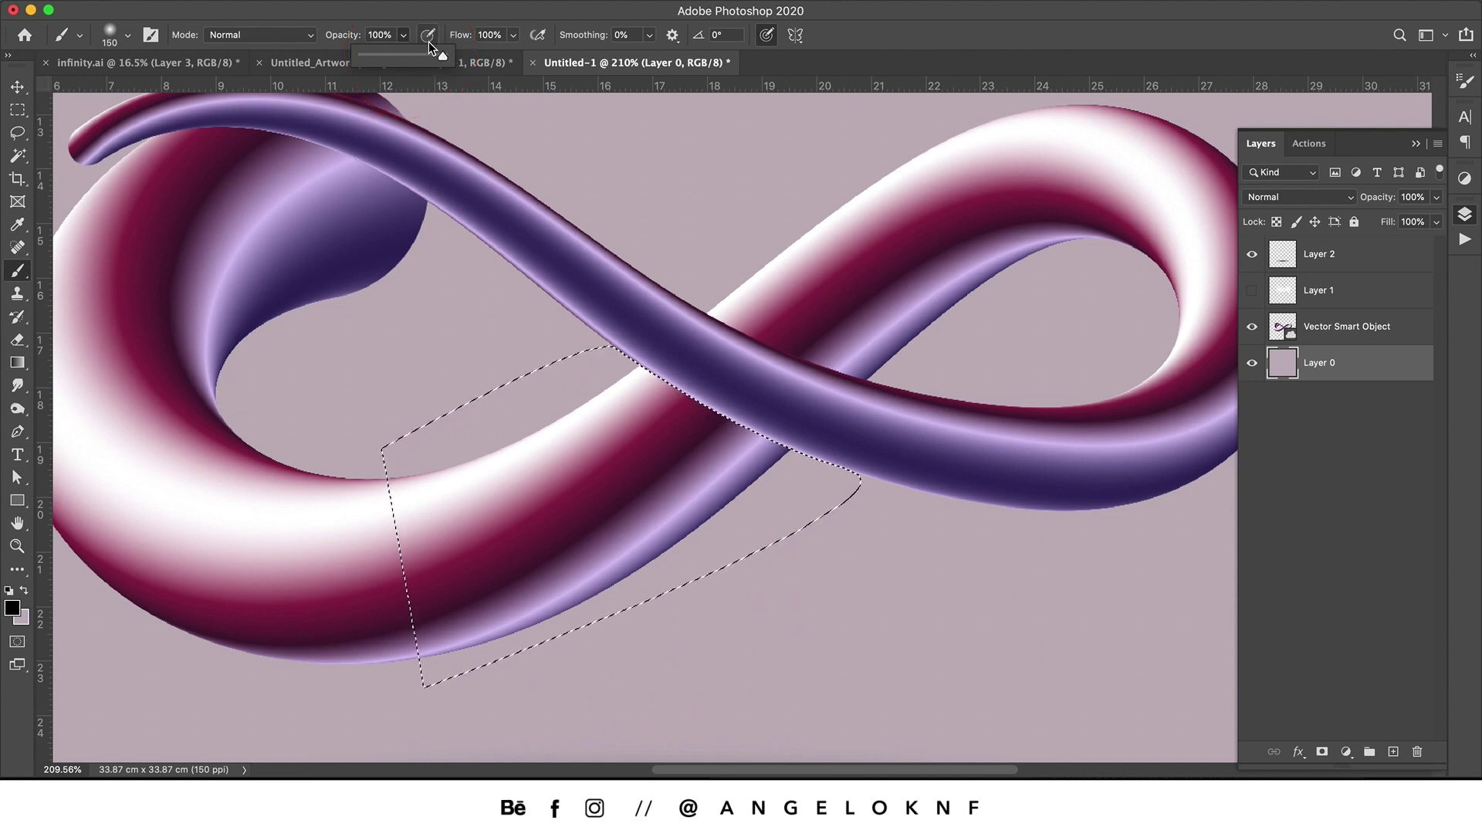
pyautogui.click(427, 37)
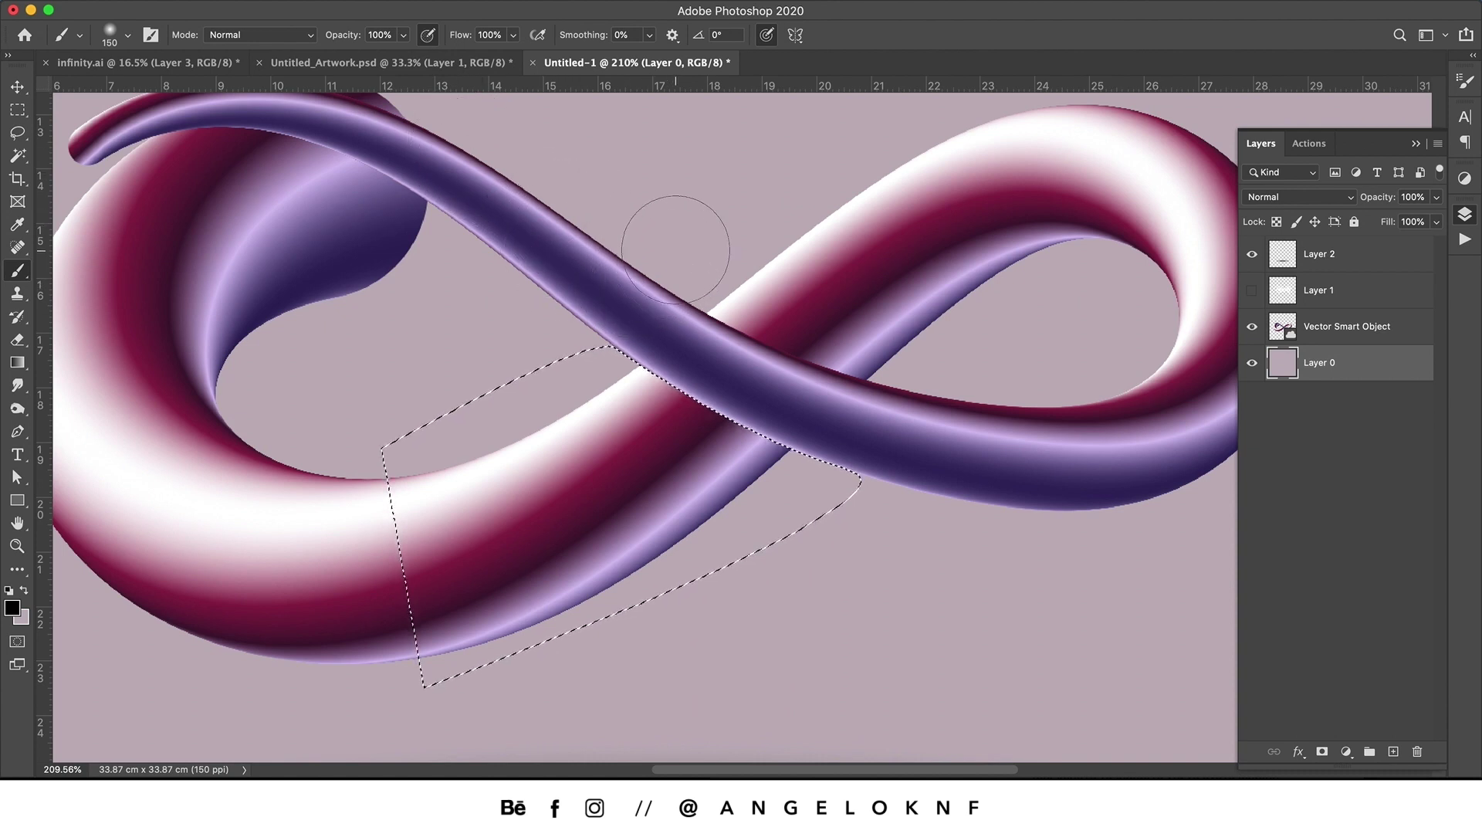
pyautogui.click(767, 35)
# Add a new layer above the infinity vector smart object and clip it to that object.
pyautogui.click(1346, 325)
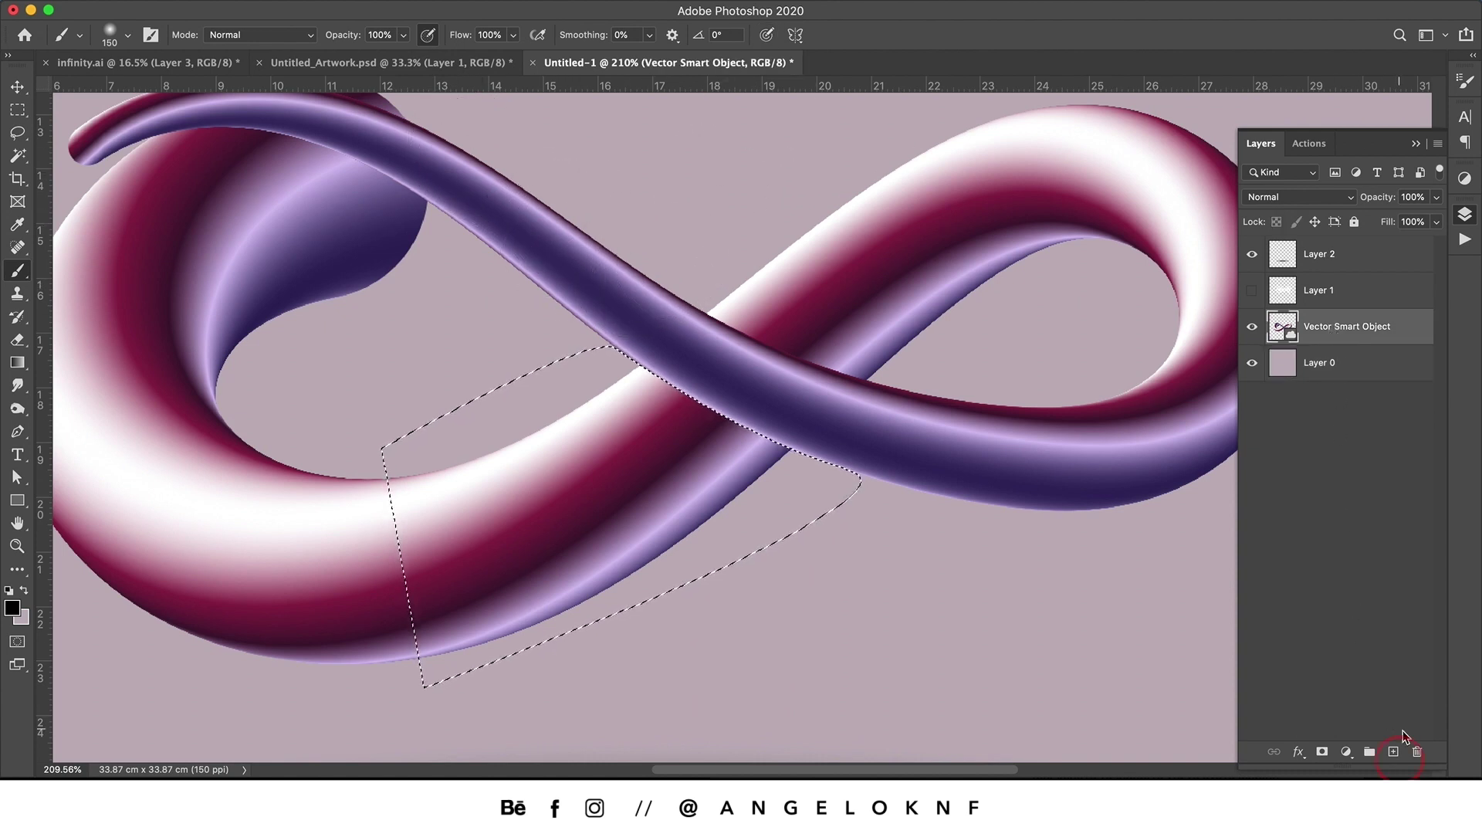
pyautogui.click(1394, 750)
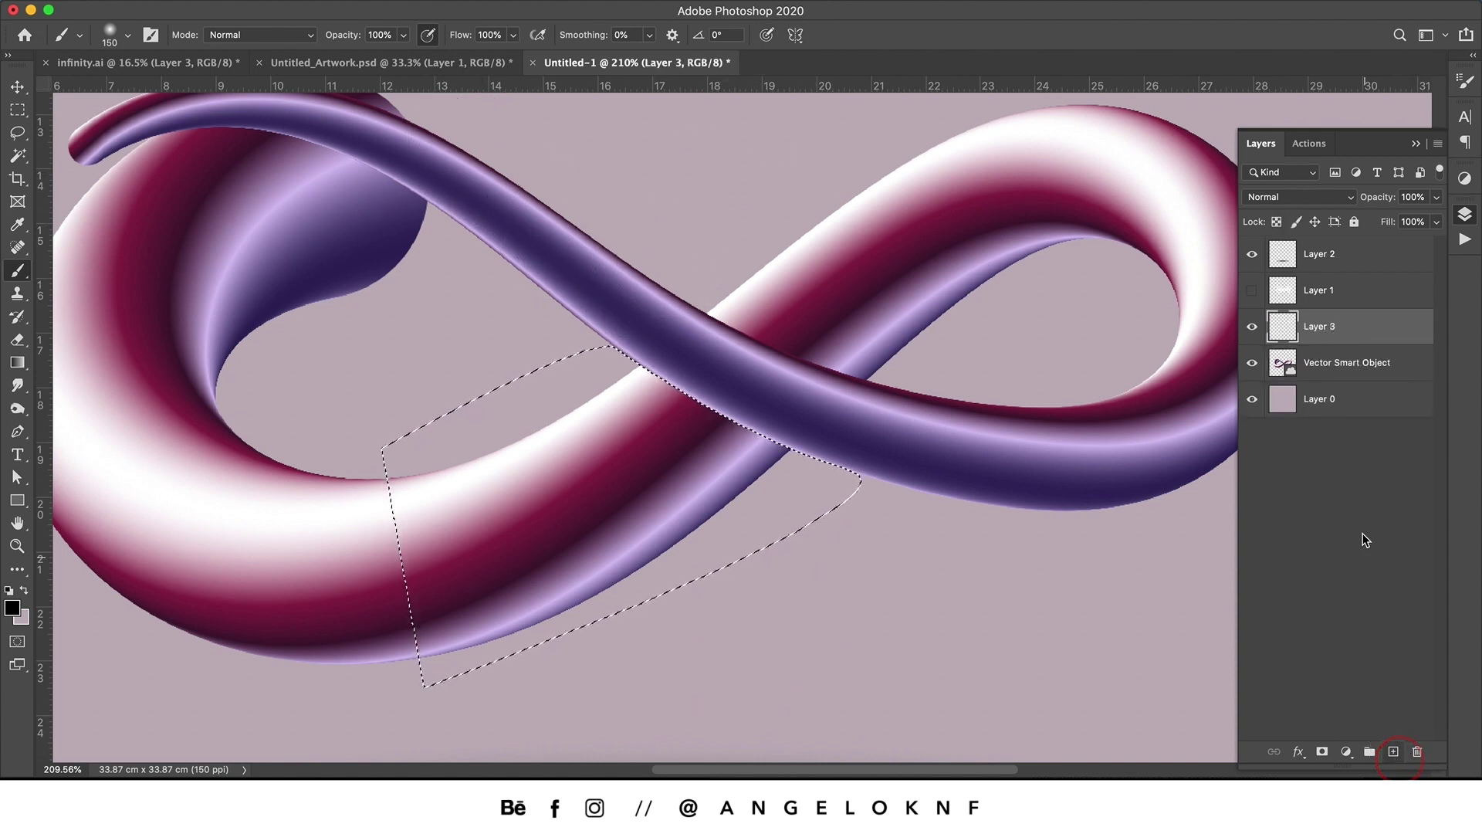
pyautogui.rightClick(1352, 328)
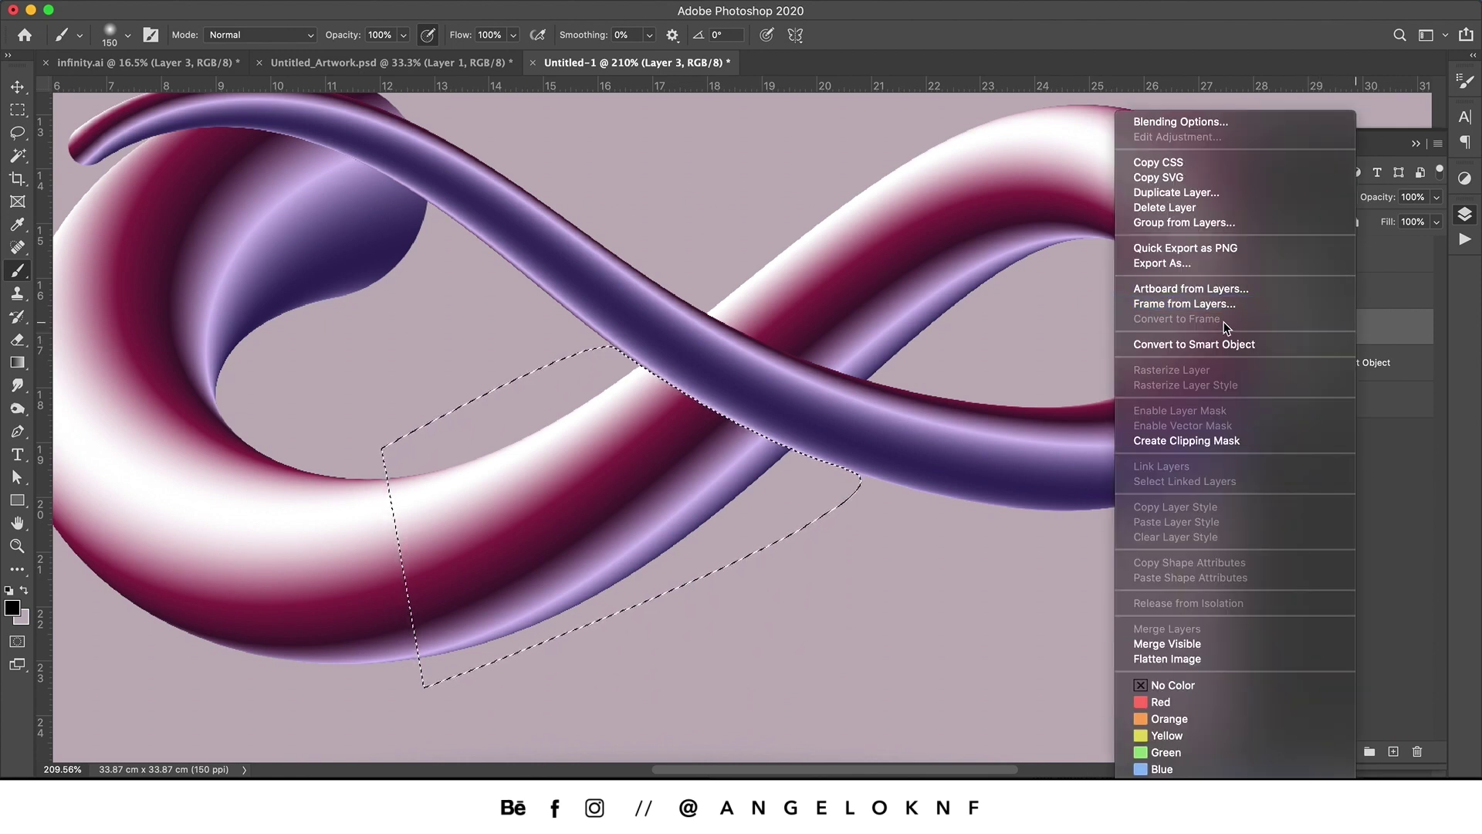
pyautogui.click(1244, 442)
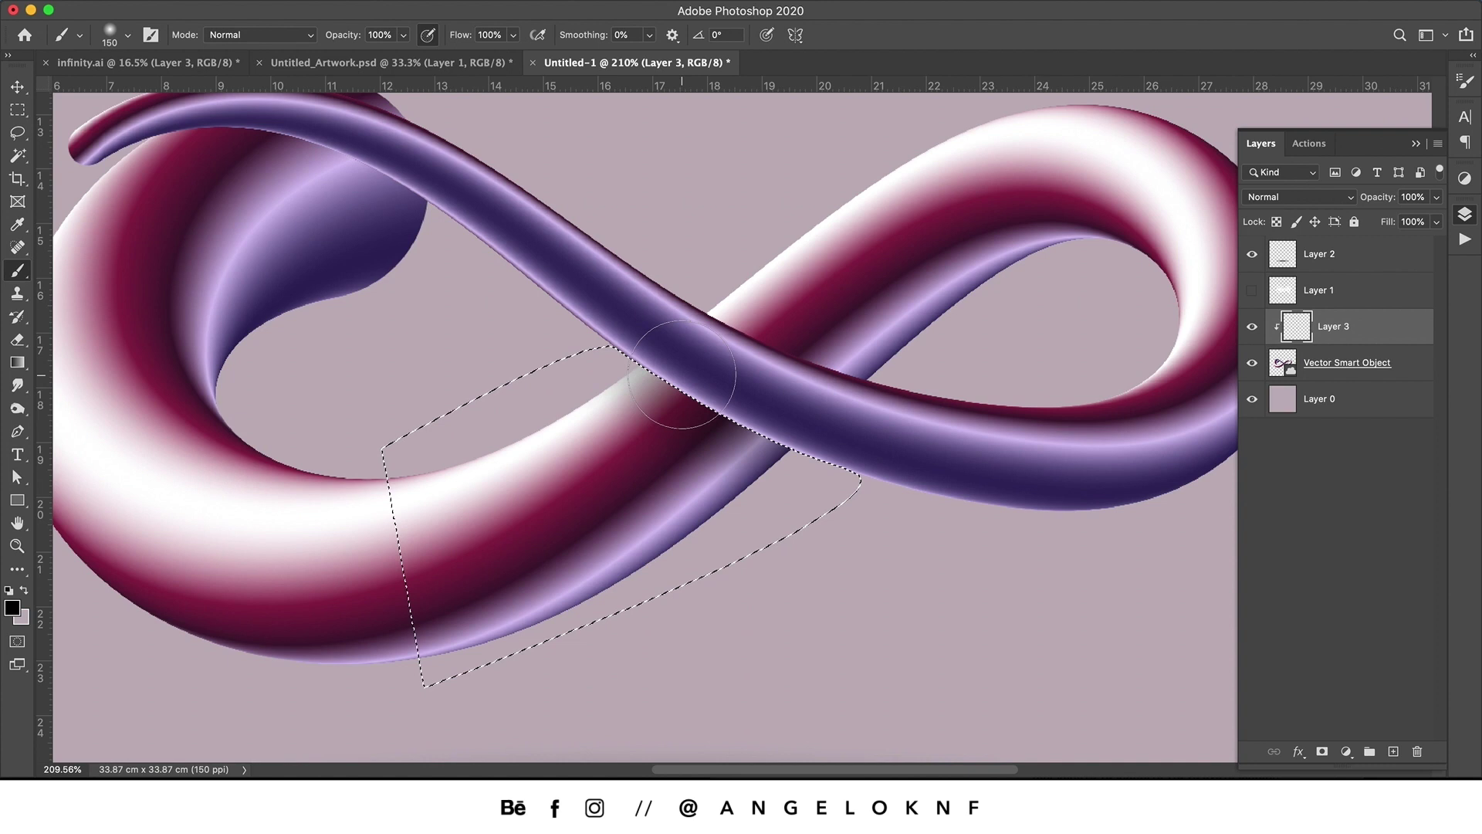
# Paint a soft black shadow on the selected lower-left strand along the crossing edge and clear the selection.
pyautogui.press('[')
pyautogui.press('[')
pyautogui.moveTo(728, 413)
pyautogui.mouseDown()
pyautogui.moveTo(787, 460)
pyautogui.moveTo(643, 340)
pyautogui.moveTo(751, 570)
pyautogui.mouseUp()
pyautogui.press(']')
pyautogui.press(']')
pyautogui.press(']')
pyautogui.press(']')
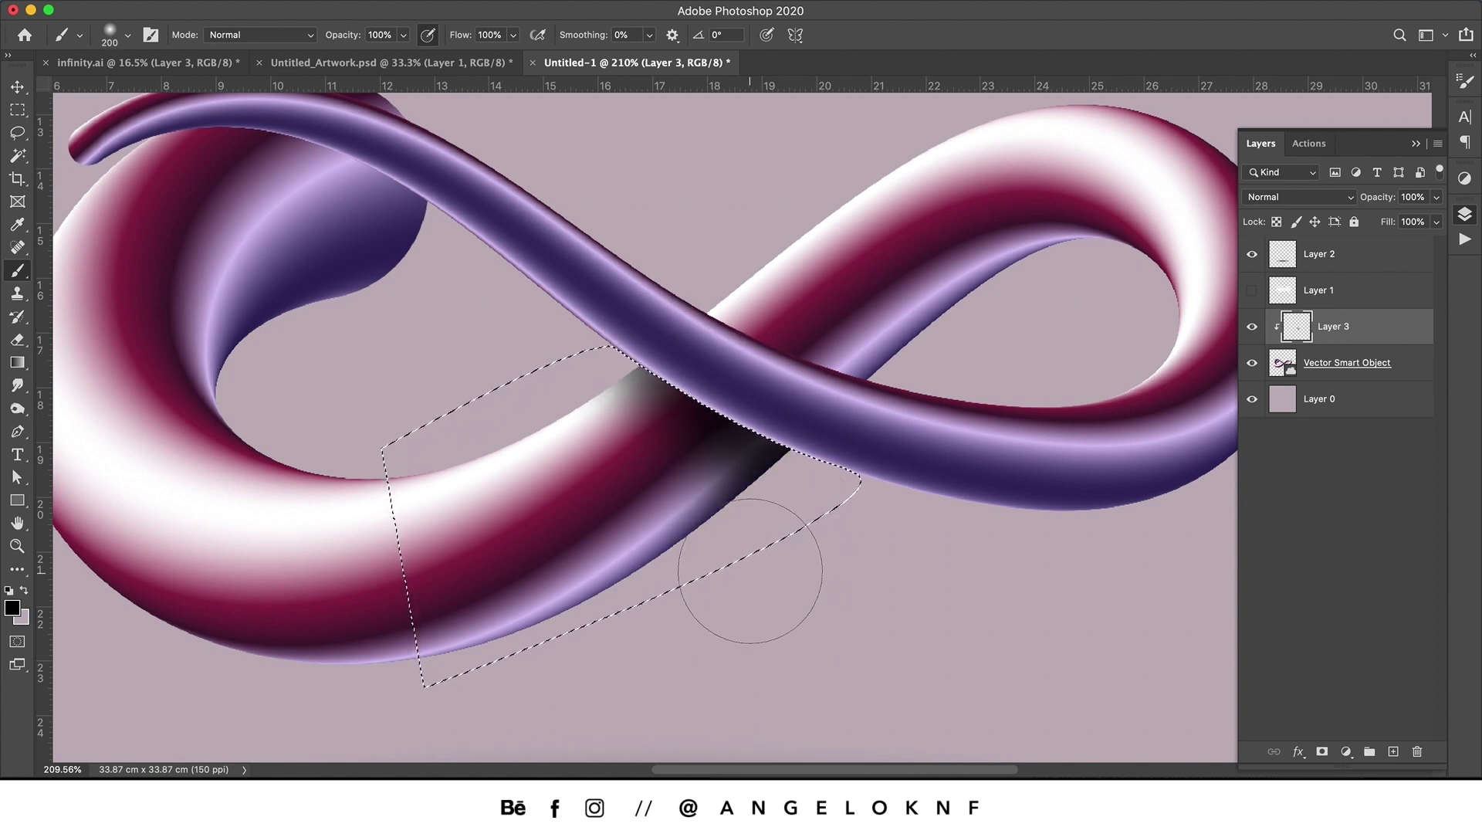
pyautogui.press('z')
pyautogui.moveTo(797, 344)
pyautogui.mouseDown()
pyautogui.moveTo(832, 346)
pyautogui.moveTo(774, 433)
pyautogui.mouseUp()
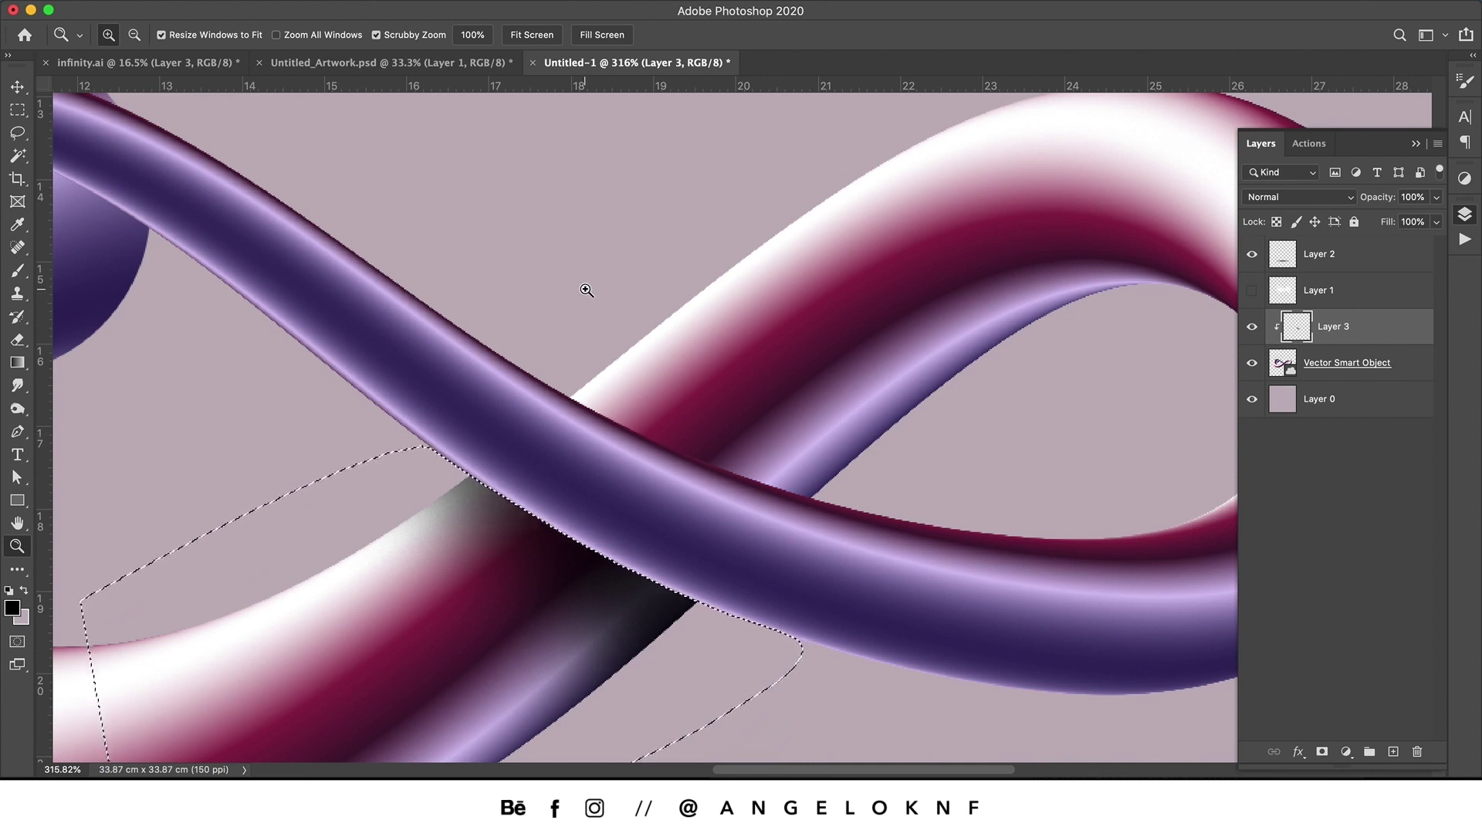
pyautogui.press('m')
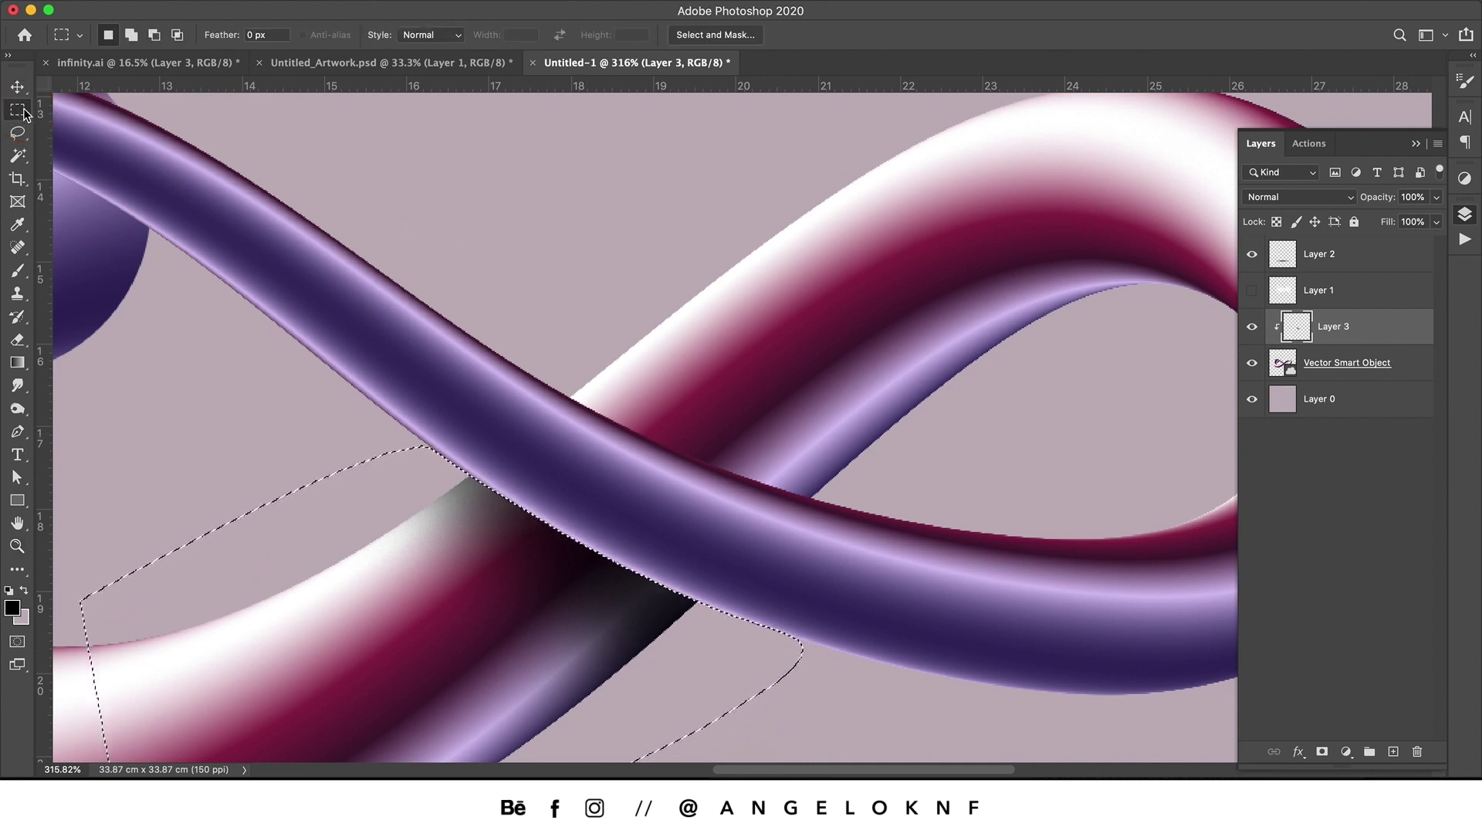
pyautogui.hotkey('ctrl', 'd')
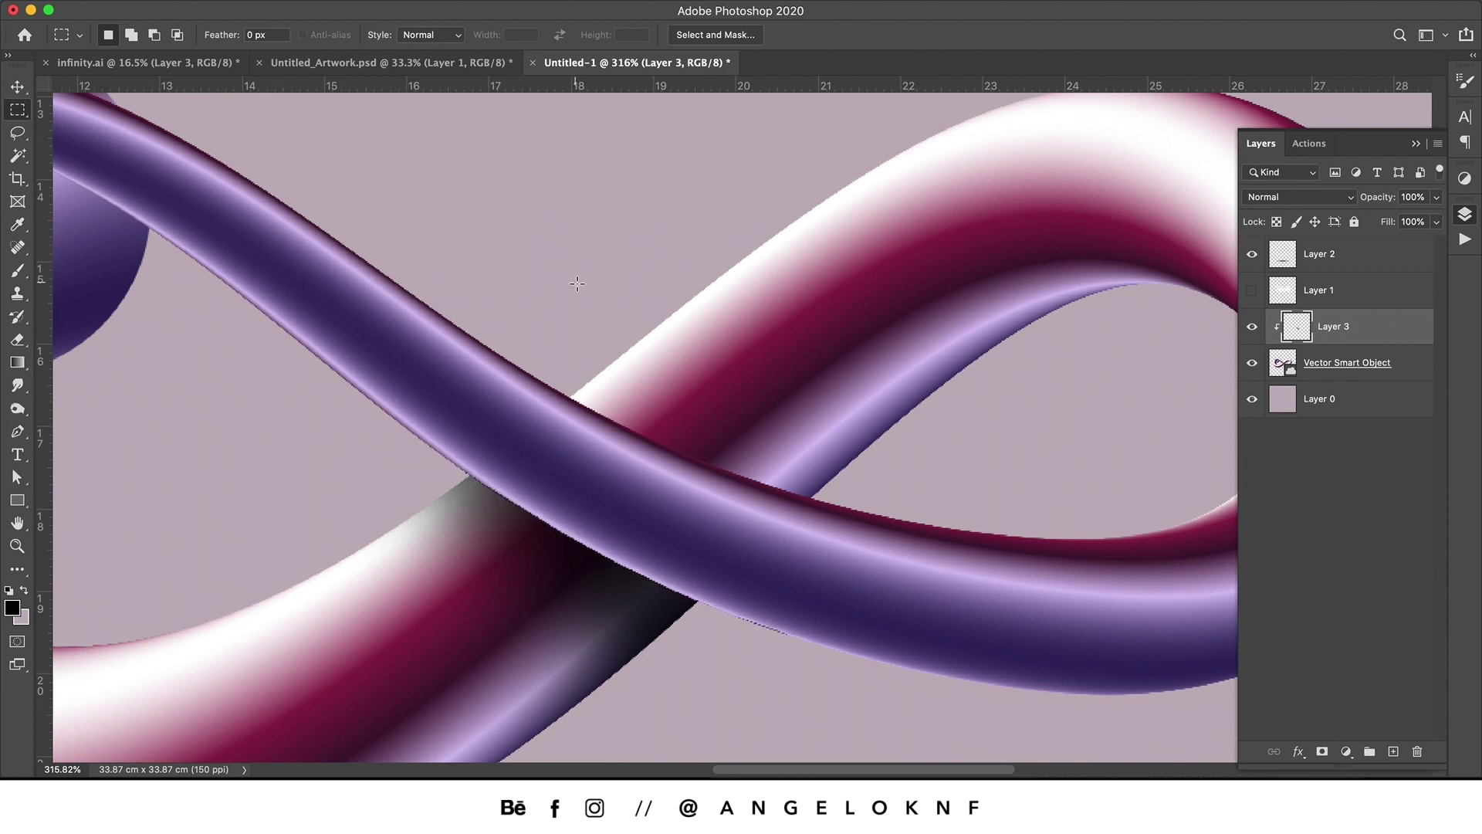
# Trace a closed pen path around the upper-right strand, following the overlapping strand's upper edge, and convert it to a selection.
pyautogui.press('p')
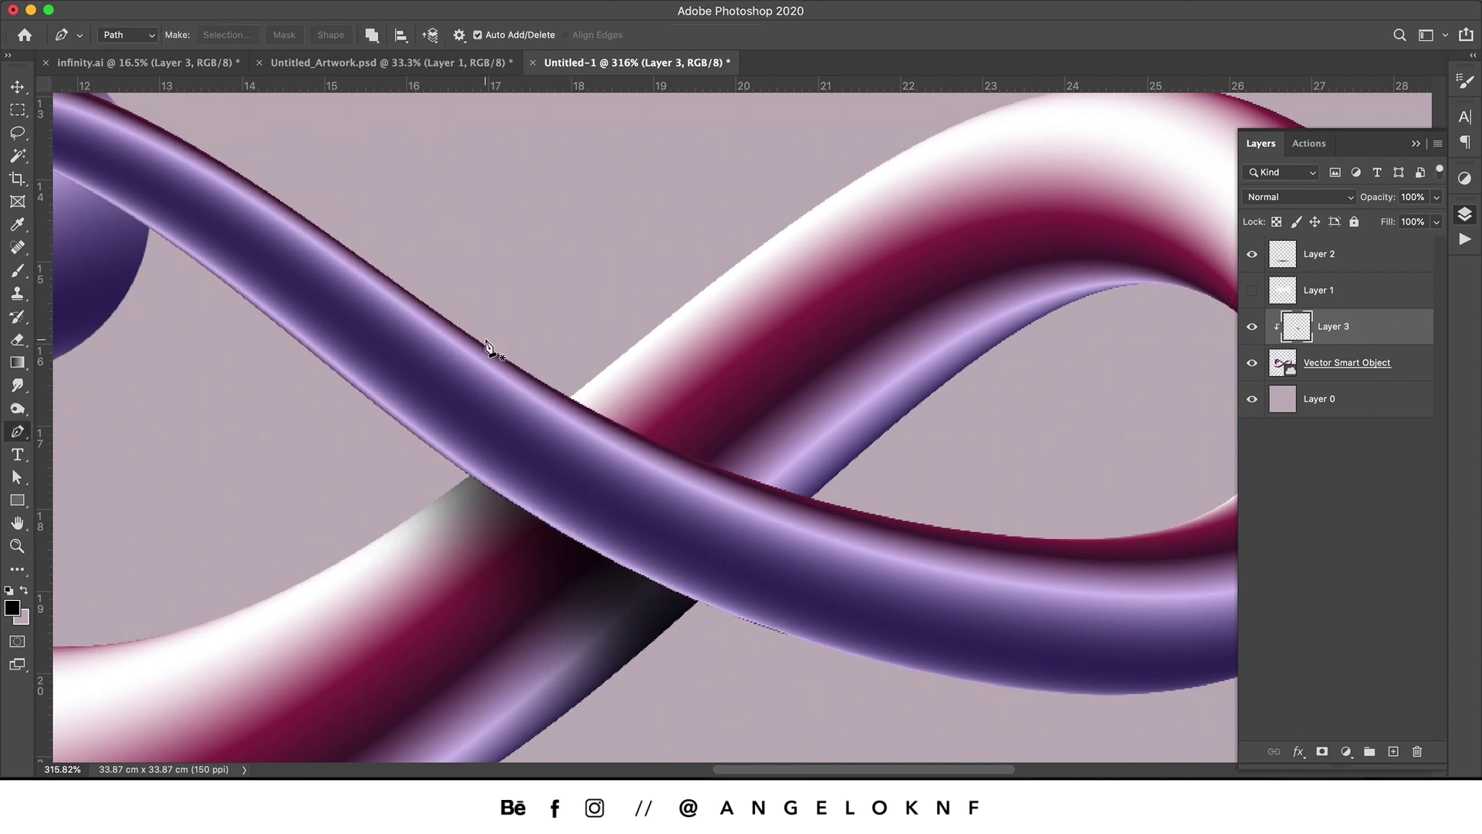
pyautogui.moveTo(486, 339); pyautogui.dragTo(589, 404)
pyautogui.moveTo(866, 510); pyautogui.dragTo(1090, 563)
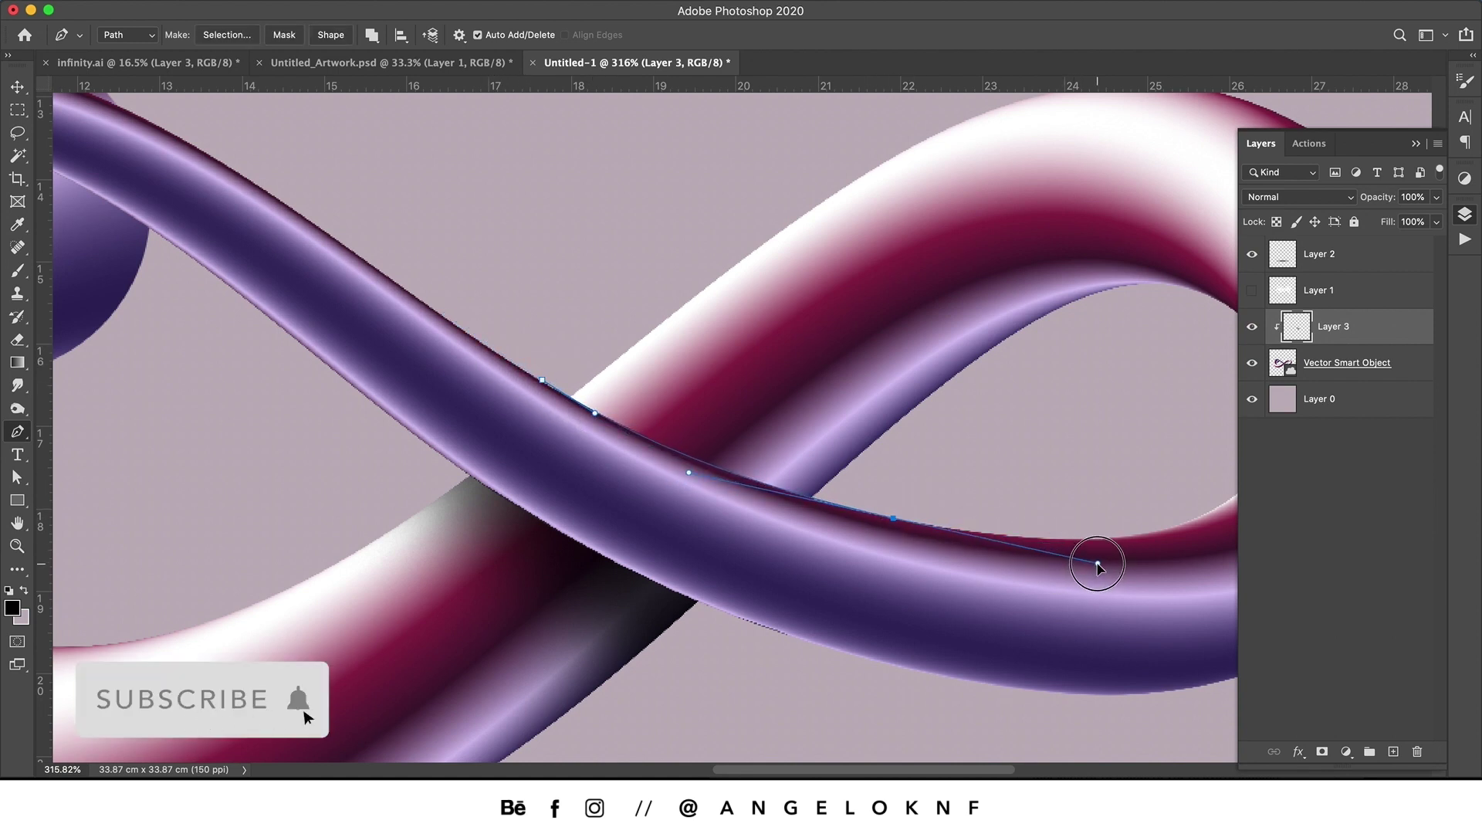
pyautogui.click(1146, 328)
pyautogui.click(714, 140)
pyautogui.click(542, 379)
pyautogui.rightClick(755, 325)
pyautogui.click(803, 395)
pyautogui.click(840, 350)
# Paint a soft black shadow on the selected upper-right strand with a smaller brush and clear the selection.
pyautogui.press('b')
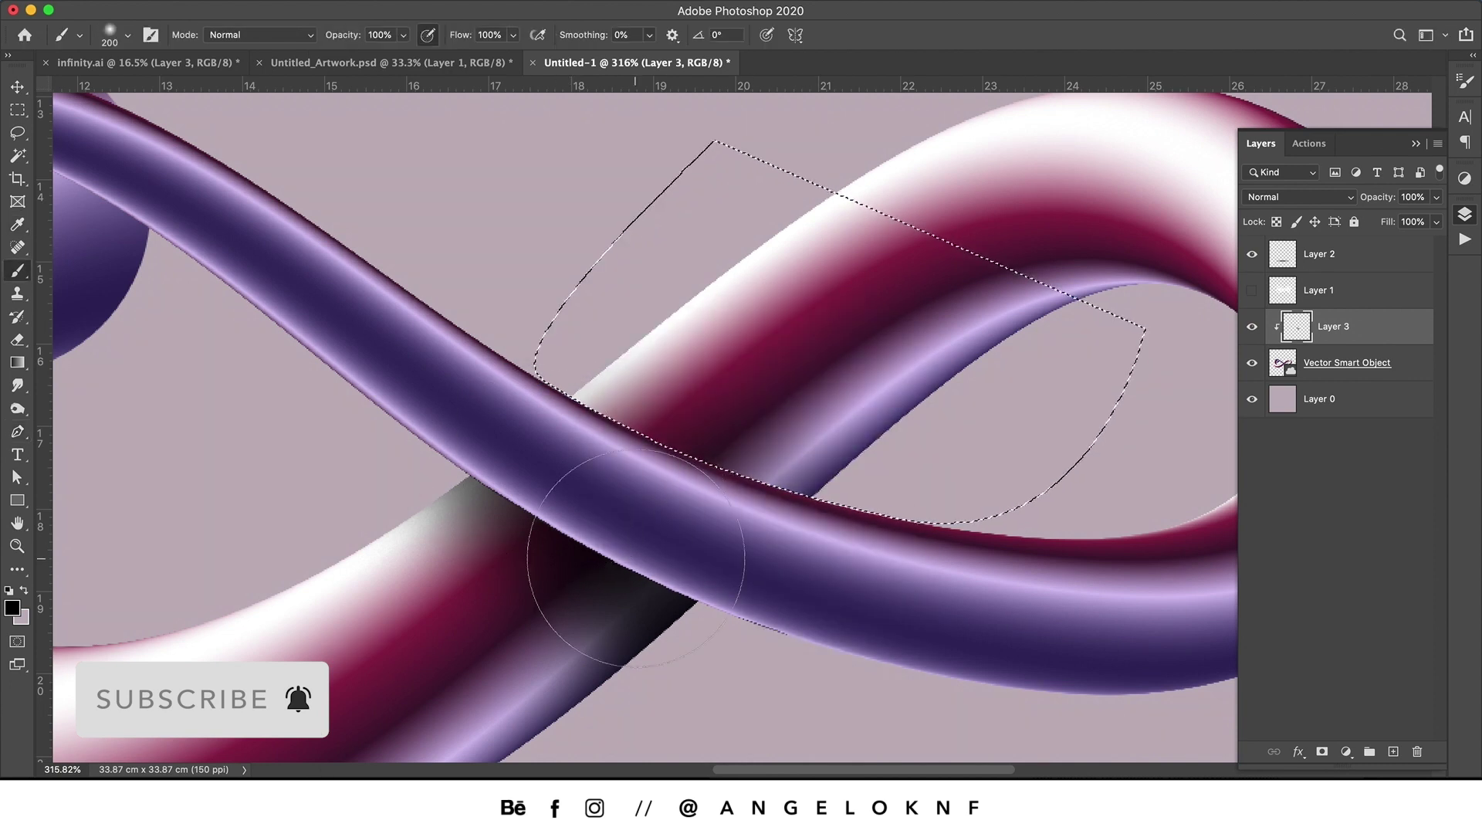
pyautogui.press('[')
pyautogui.press('[')
pyautogui.press('[')
pyautogui.press('[')
pyautogui.moveTo(587, 463)
pyautogui.mouseDown()
pyautogui.moveTo(655, 529)
pyautogui.moveTo(629, 494)
pyautogui.mouseUp()
pyautogui.hotkey('ctrl', 'd')
# Trace a closed pen path around the thick left end, excluding the thin strand crossing it, and convert it to a selection.
pyautogui.press('z')
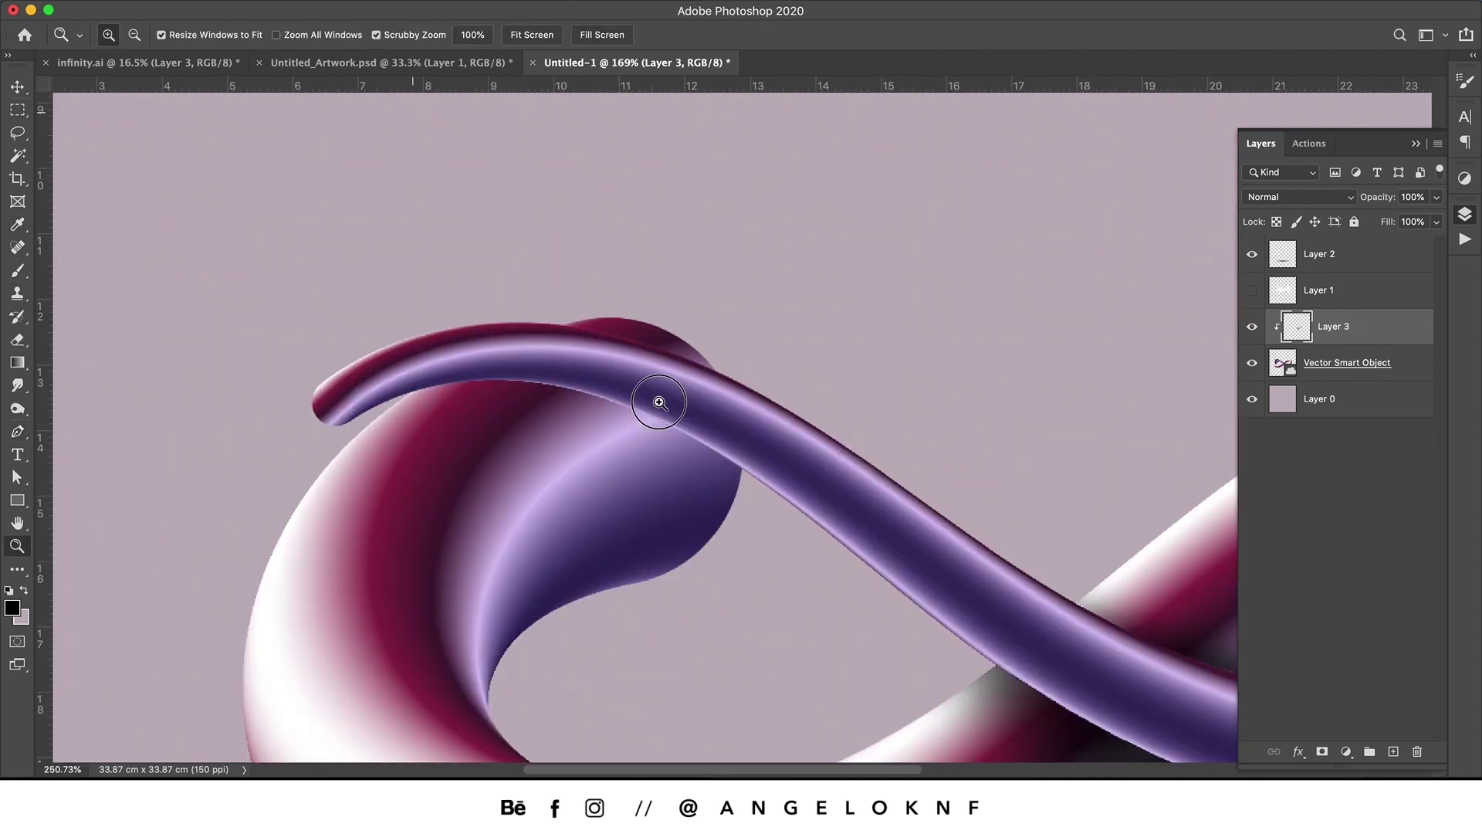
pyautogui.press('p')
pyautogui.moveTo(899, 461); pyautogui.dragTo(900, 461)
pyautogui.moveTo(556, 334); pyautogui.dragTo(392, 334)
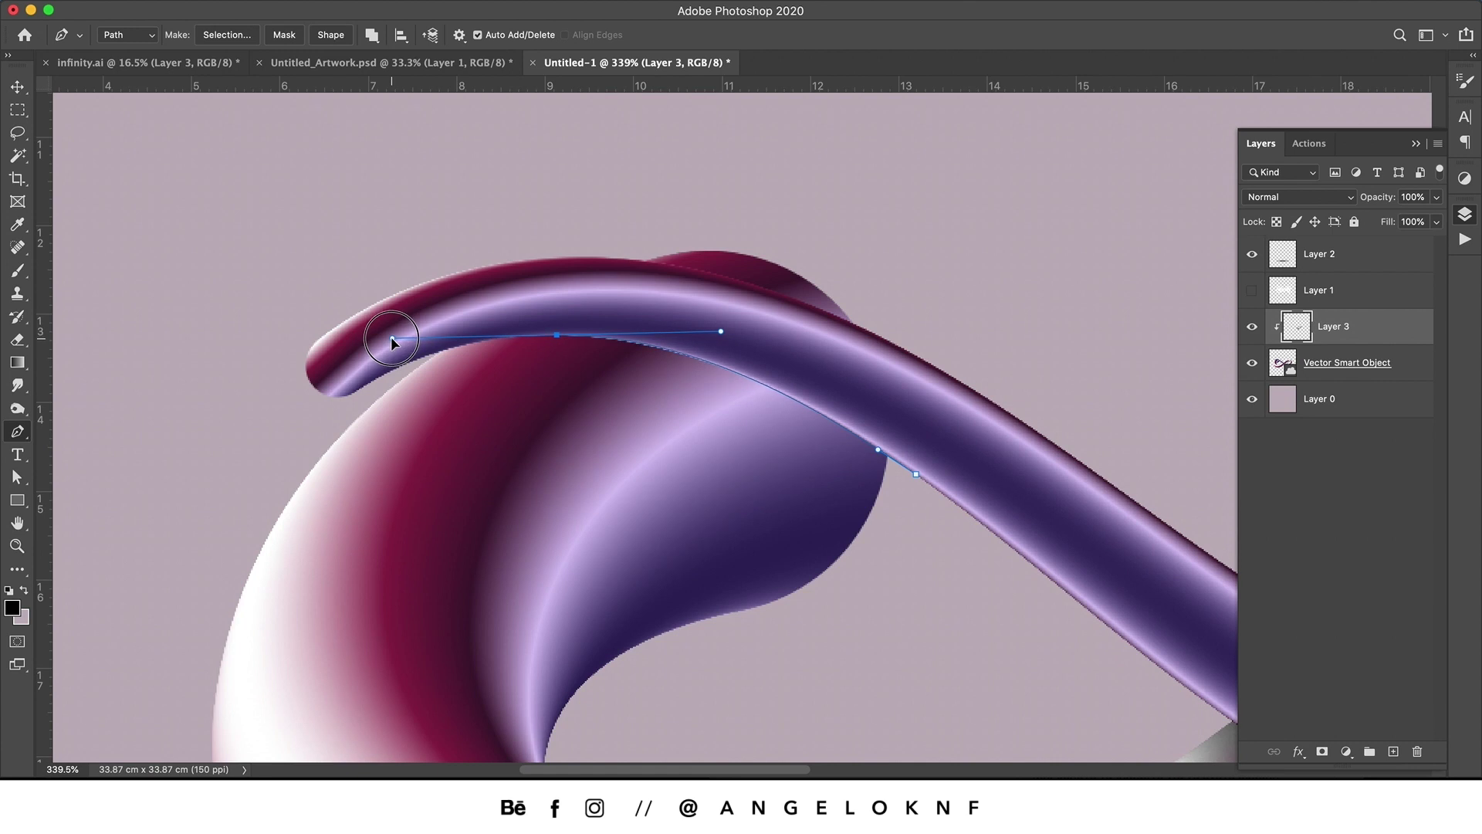
pyautogui.moveTo(306, 441); pyautogui.dragTo(277, 467)
pyautogui.moveTo(305, 299); pyautogui.dragTo(363, 272)
pyautogui.click(672, 258)
pyautogui.click(992, 404)
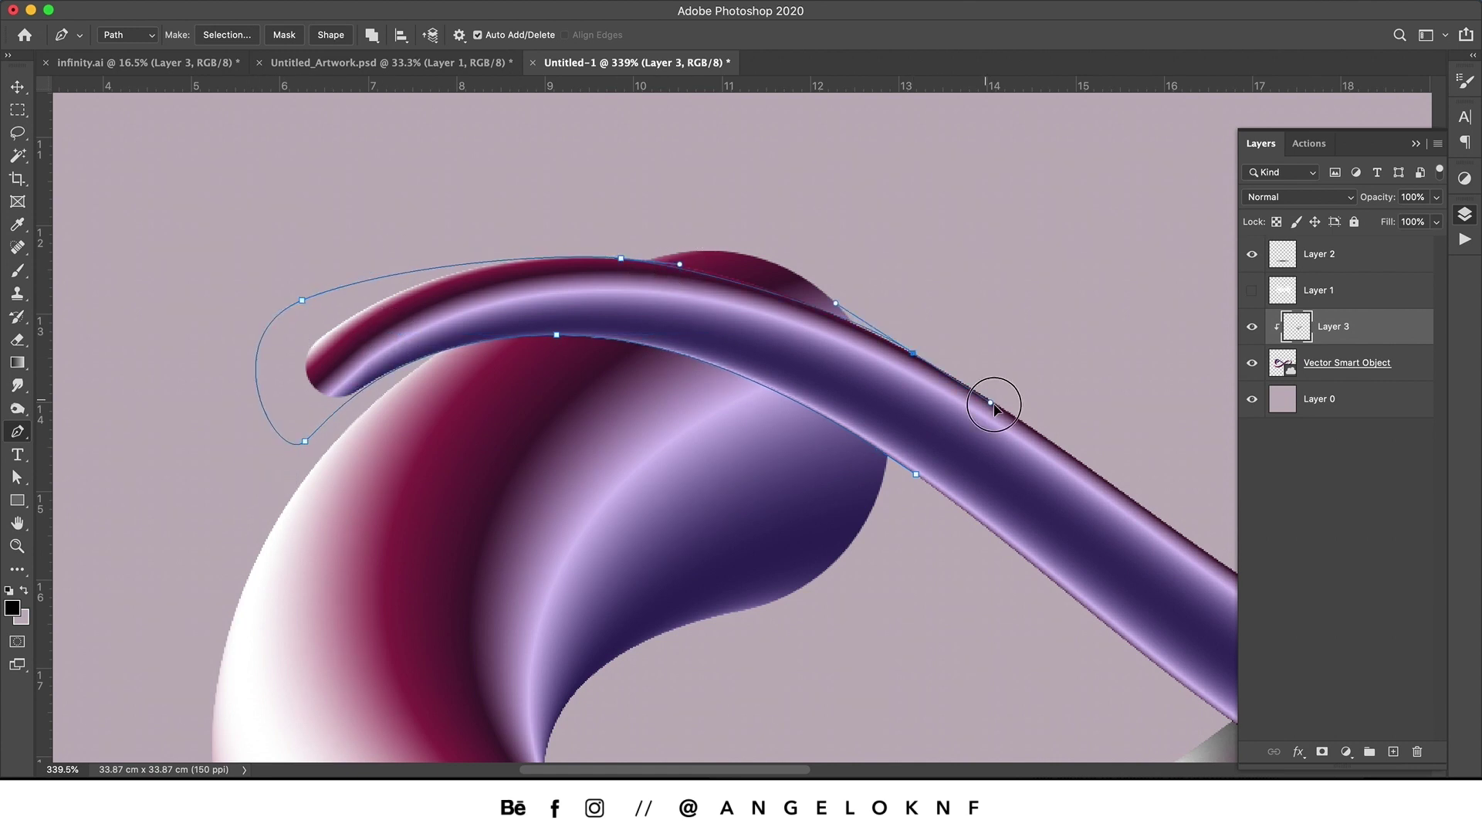
pyautogui.click(1045, 232)
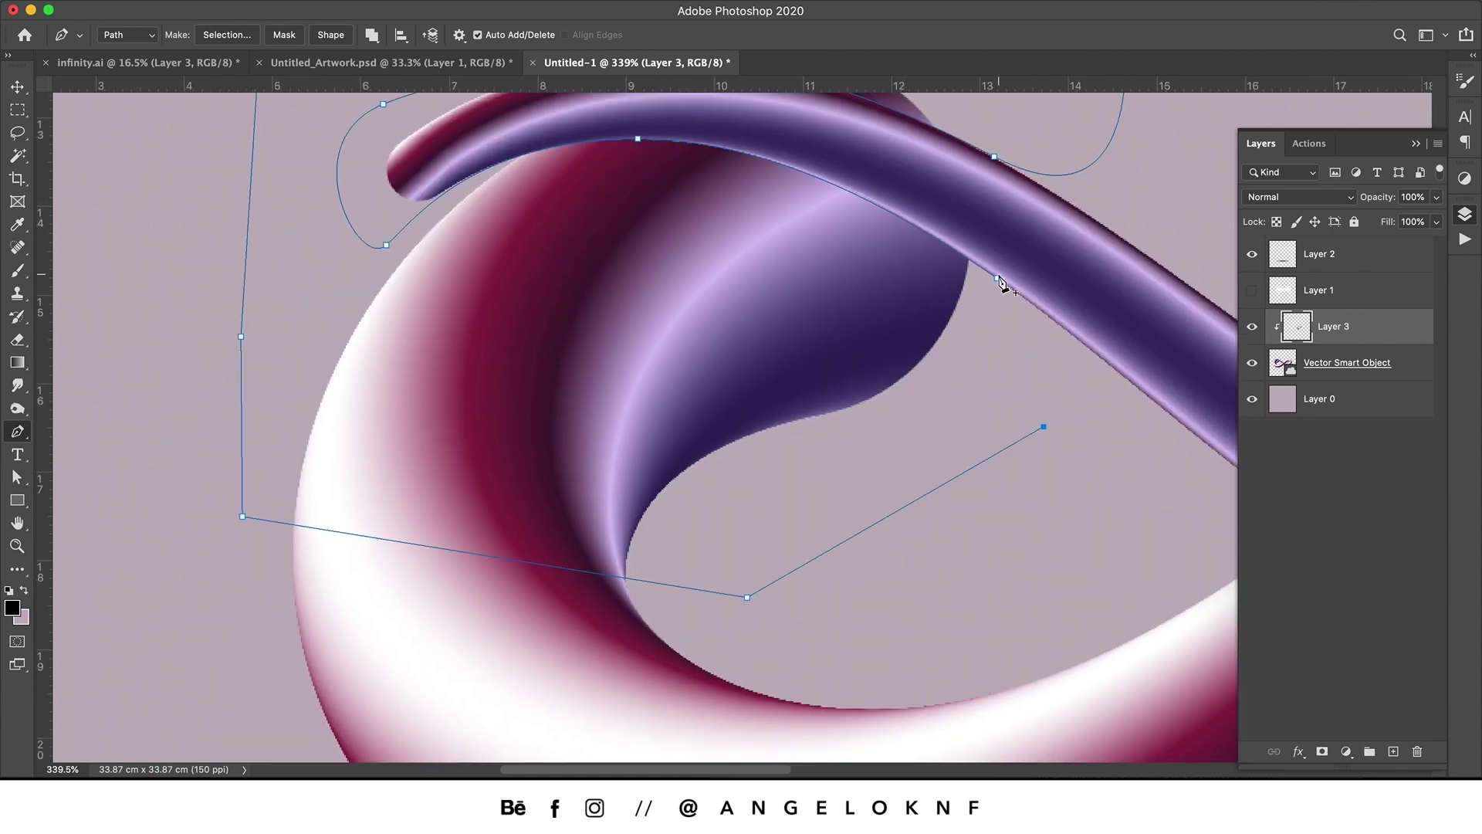
pyautogui.click(997, 278)
pyautogui.press('super+Return')
# Paint soft black shading on the thick left end beneath the thin strand and clear the selection.
pyautogui.scroll(3, 847, 430)
pyautogui.press('b')
pyautogui.hscroll(-1, 1006, 496)
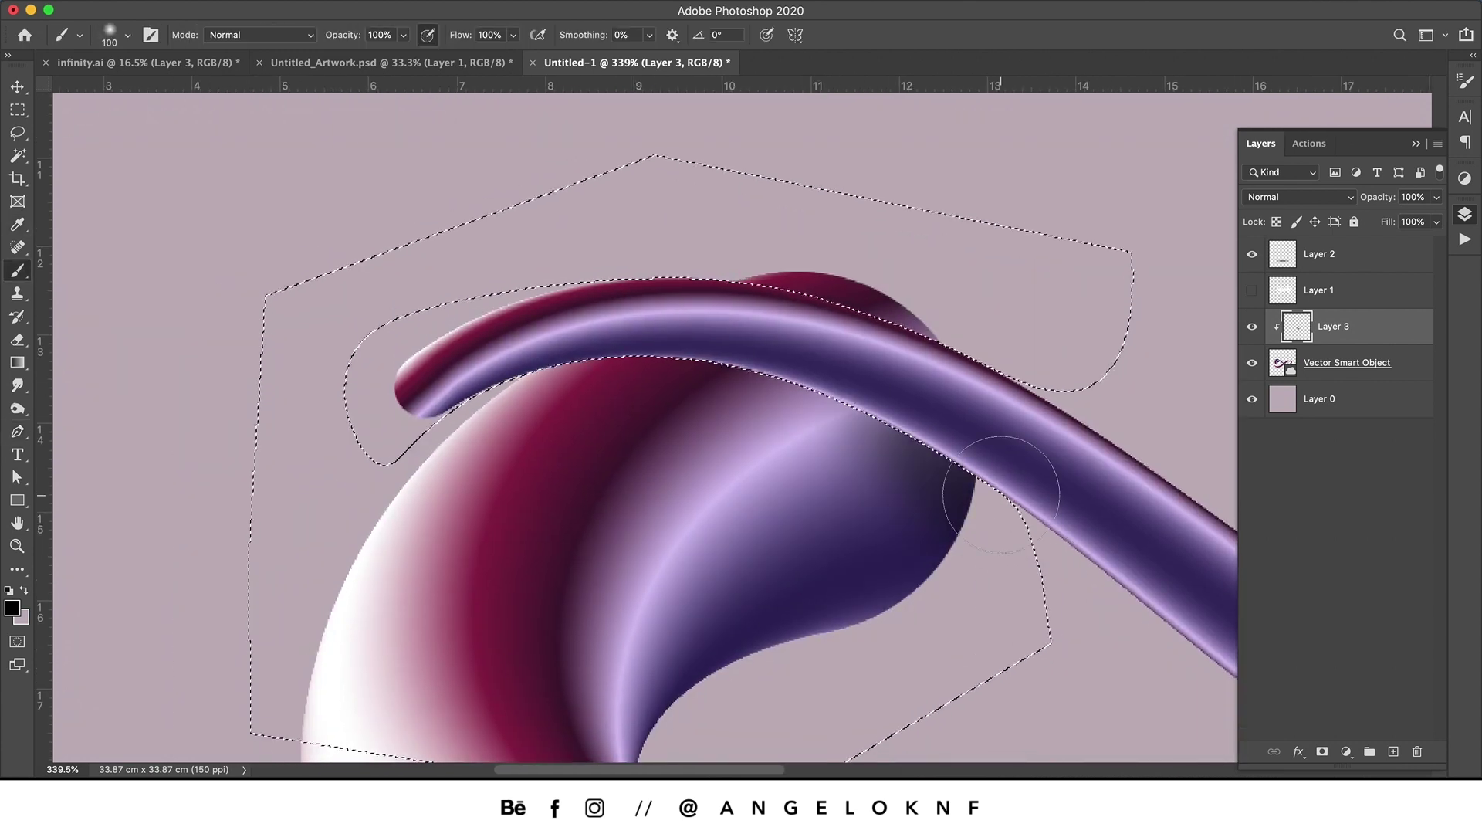
pyautogui.scroll(-3, 984, 527)
pyautogui.press(']')
pyautogui.press(']')
pyautogui.moveTo(974, 502)
pyautogui.mouseDown()
pyautogui.moveTo(913, 464)
pyautogui.moveTo(942, 562)
pyautogui.mouseUp()
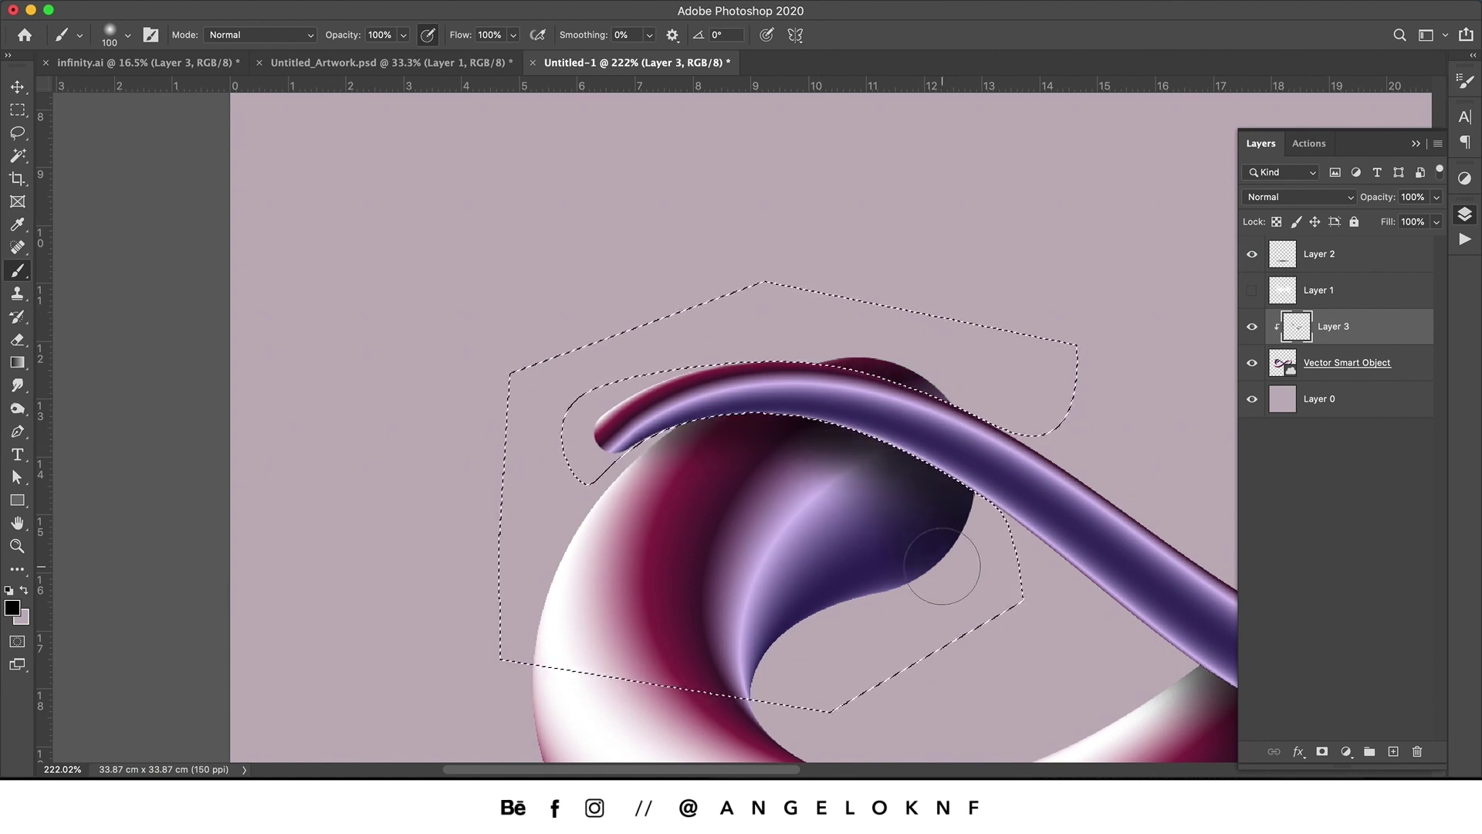
pyautogui.press('super+d')
# Show the white "Infinity" lettering layer again and duplicate it.
pyautogui.press('z')
pyautogui.moveTo(781, 432)
pyautogui.mouseDown()
pyautogui.moveTo(722, 472)
pyautogui.moveTo(877, 440)
pyautogui.moveTo(831, 484)
pyautogui.mouseUp()
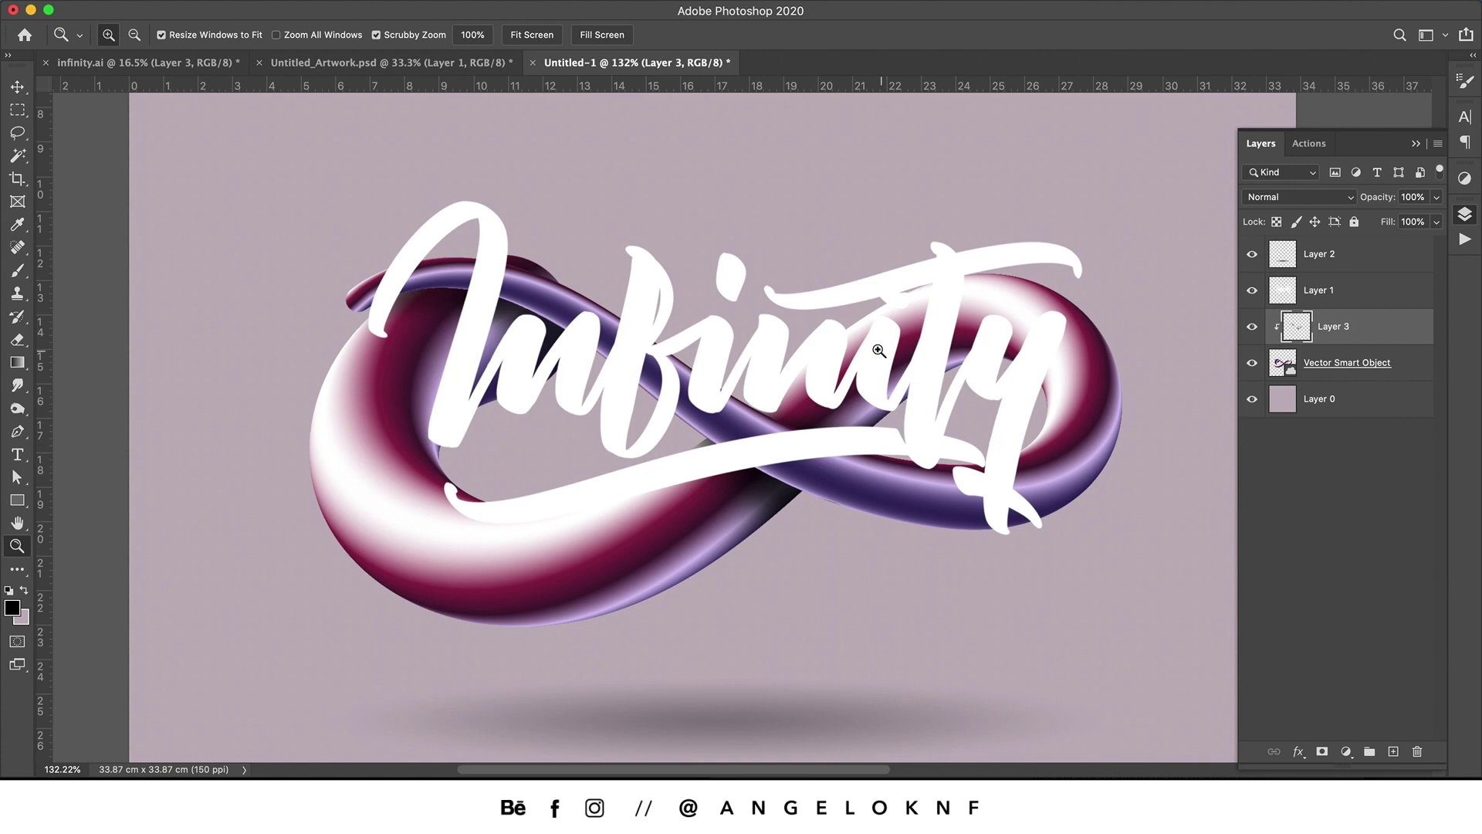
pyautogui.click(1357, 307)
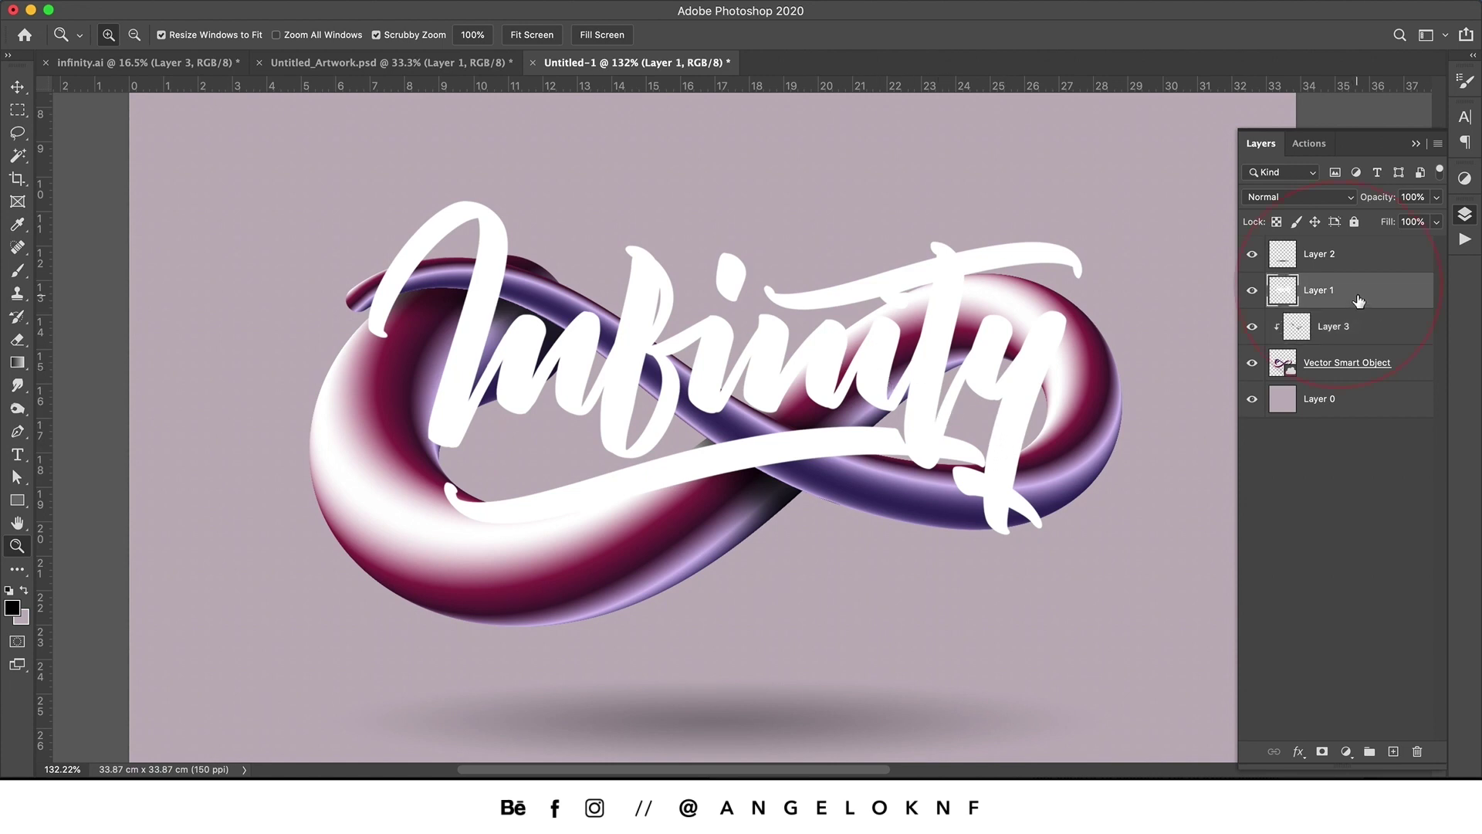
pyautogui.moveTo(1362, 292); pyautogui.dragTo(1357, 279)
# Apply a black Color Overlay to the lower "Infinity" lettering layer, Layer 1.
pyautogui.click(1352, 331)
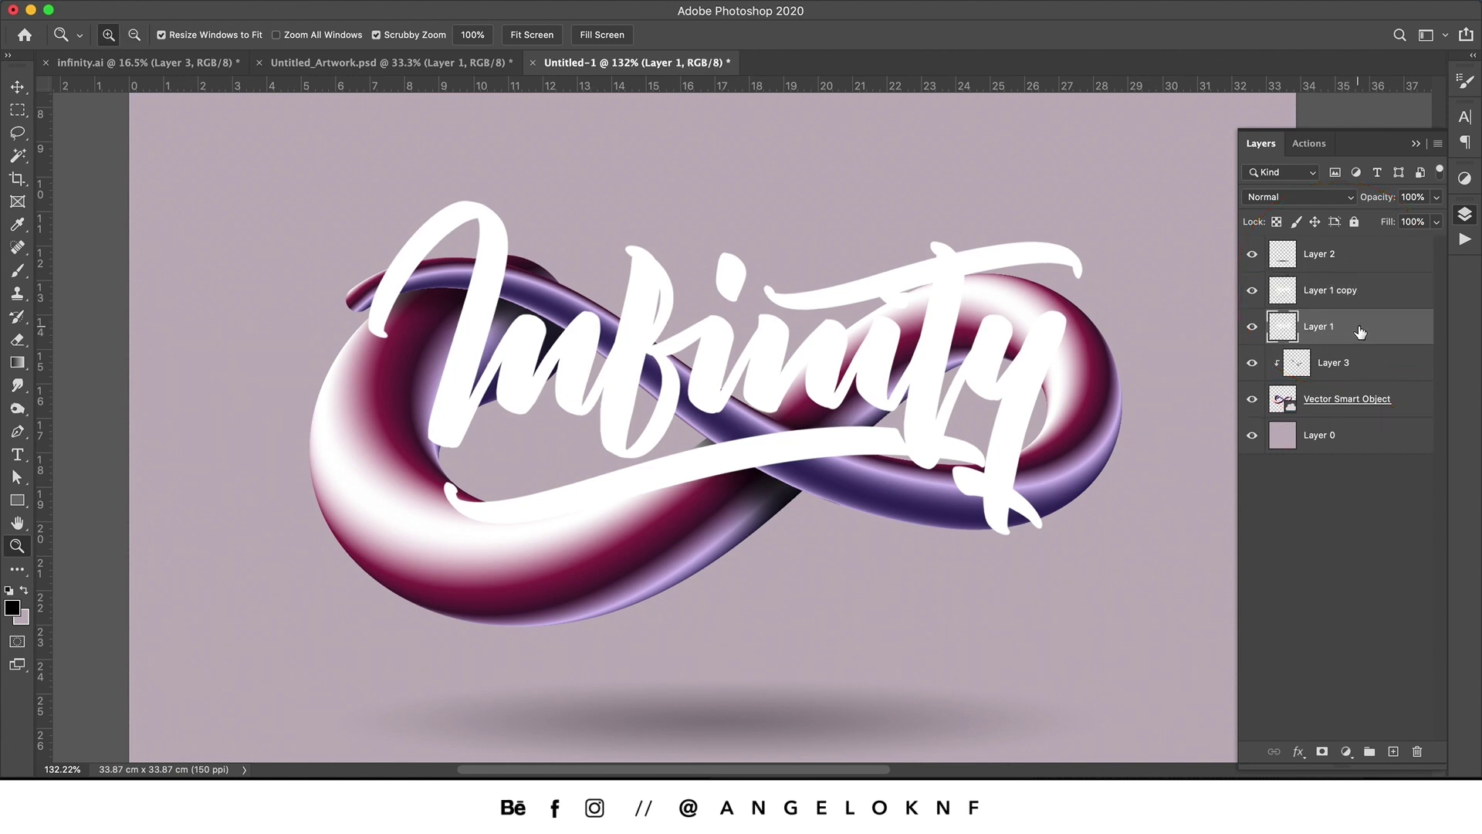
pyautogui.rightClick(1360, 330)
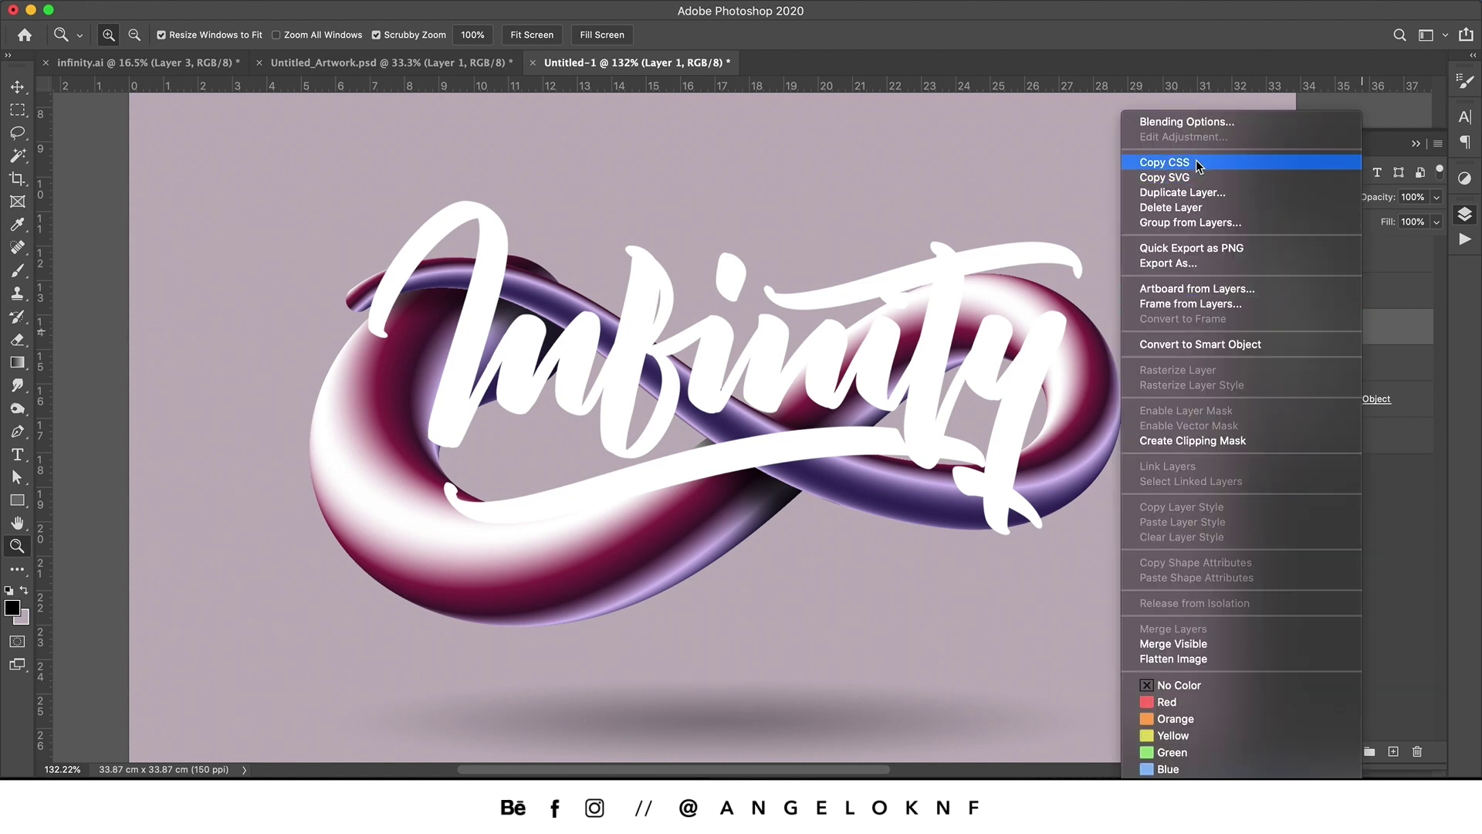
pyautogui.click(1191, 122)
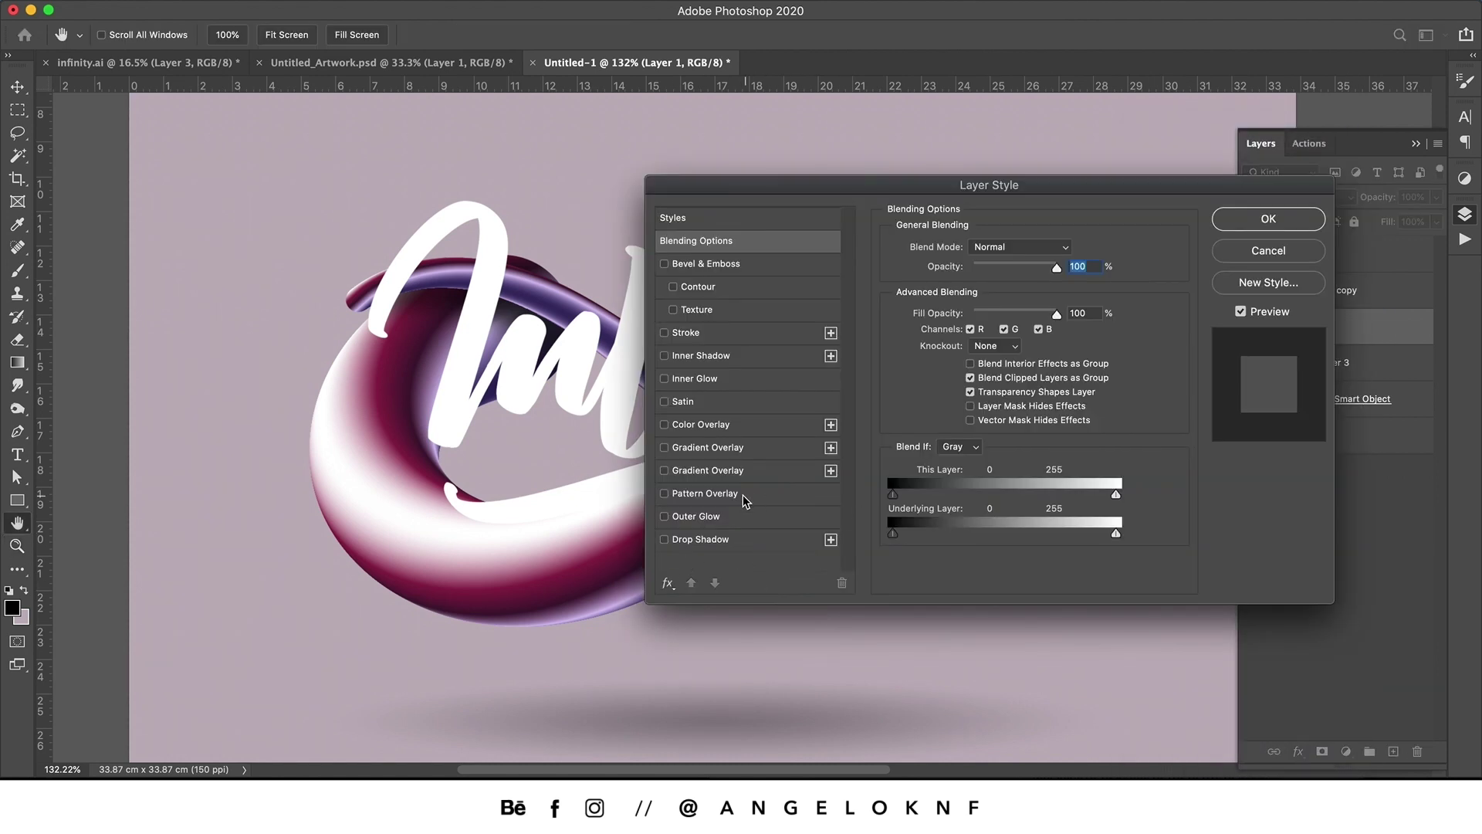
pyautogui.click(772, 425)
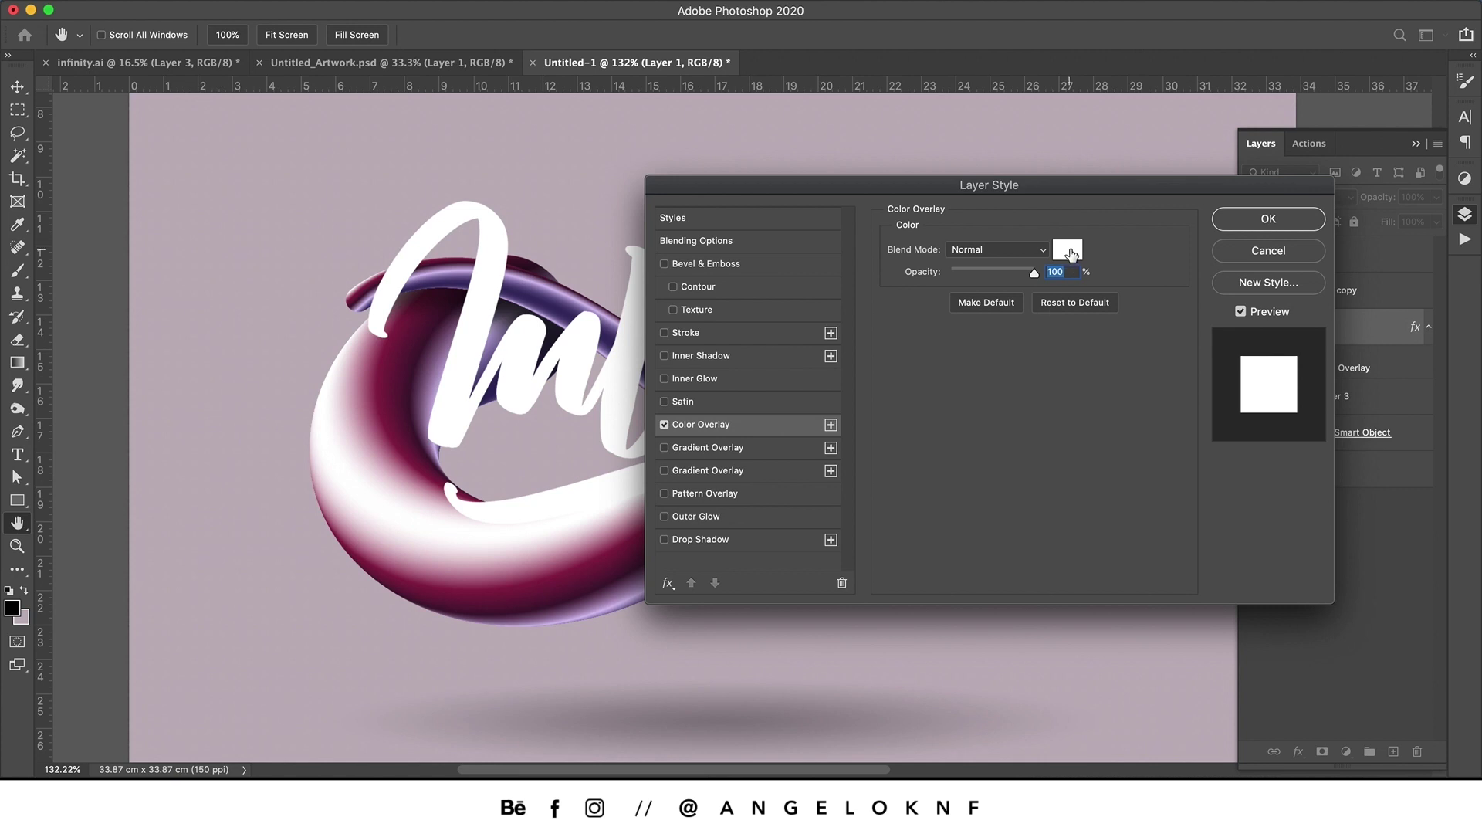
pyautogui.click(1069, 251)
pyautogui.moveTo(840, 419); pyautogui.dragTo(818, 442)
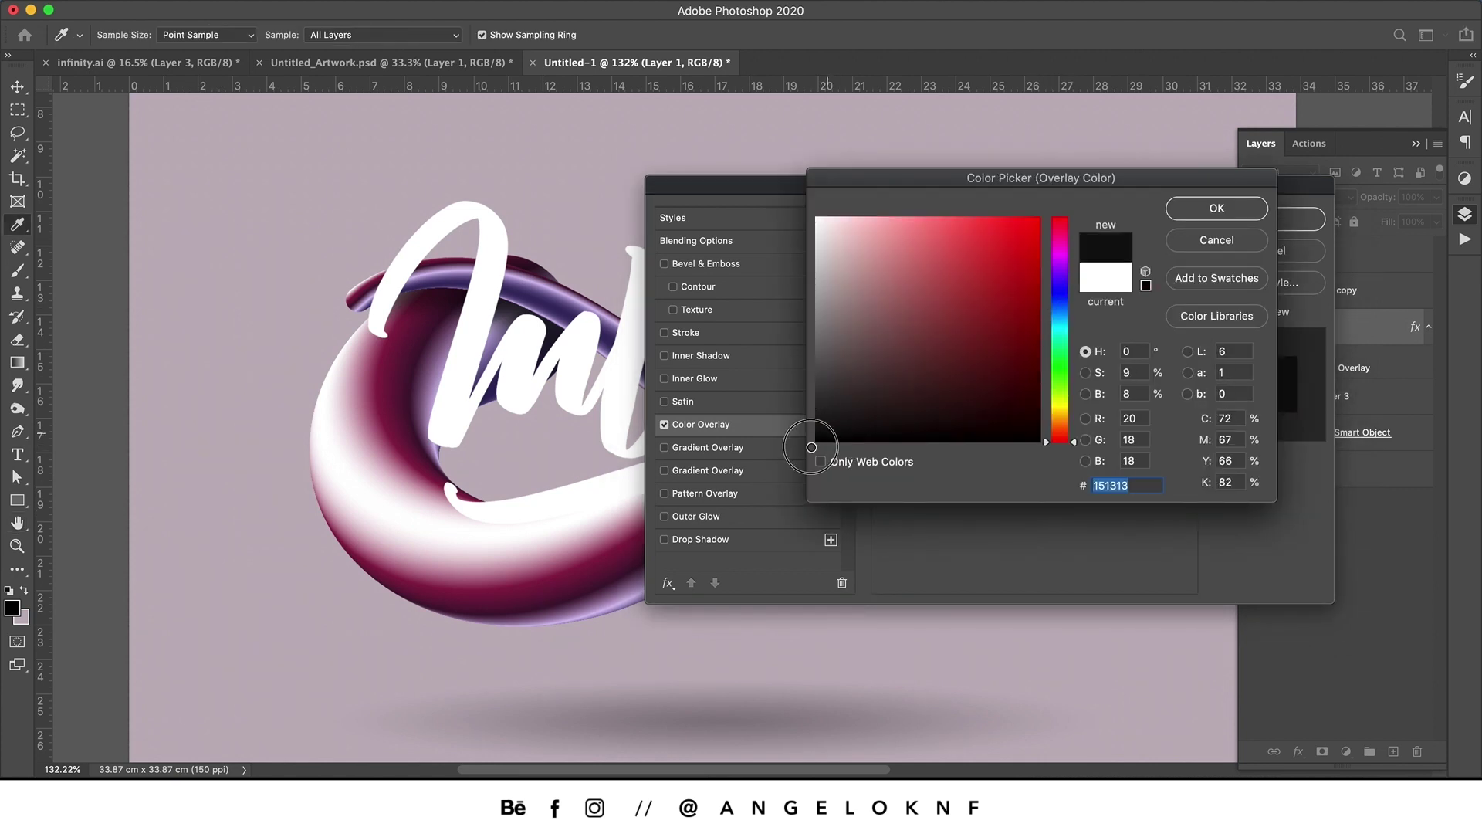
pyautogui.click(1217, 207)
pyautogui.click(1254, 222)
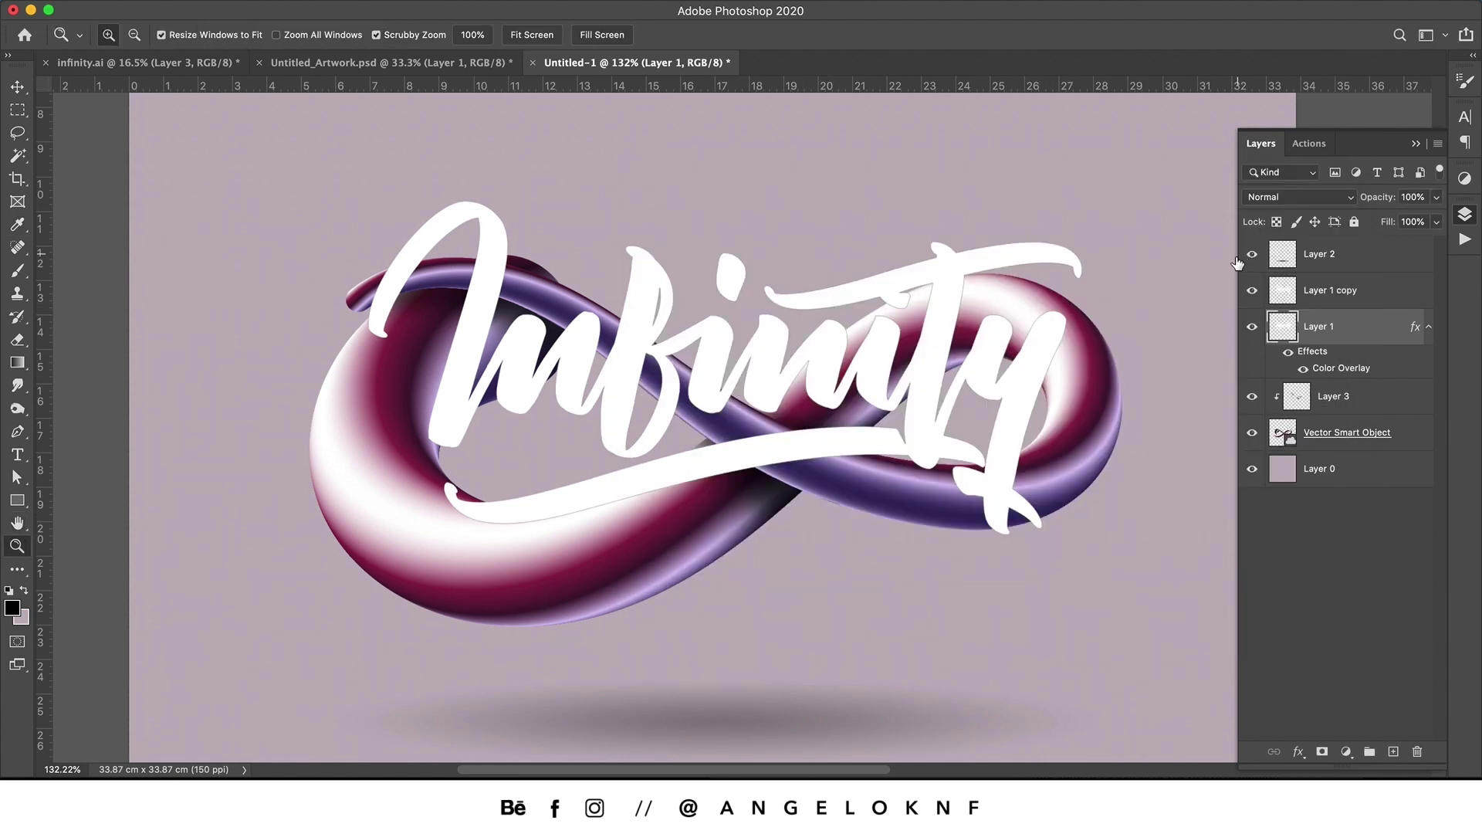
# Rasterize the layer style of the black lettering layer and convert that layer to a smart object.
pyautogui.rightClick(1362, 334)
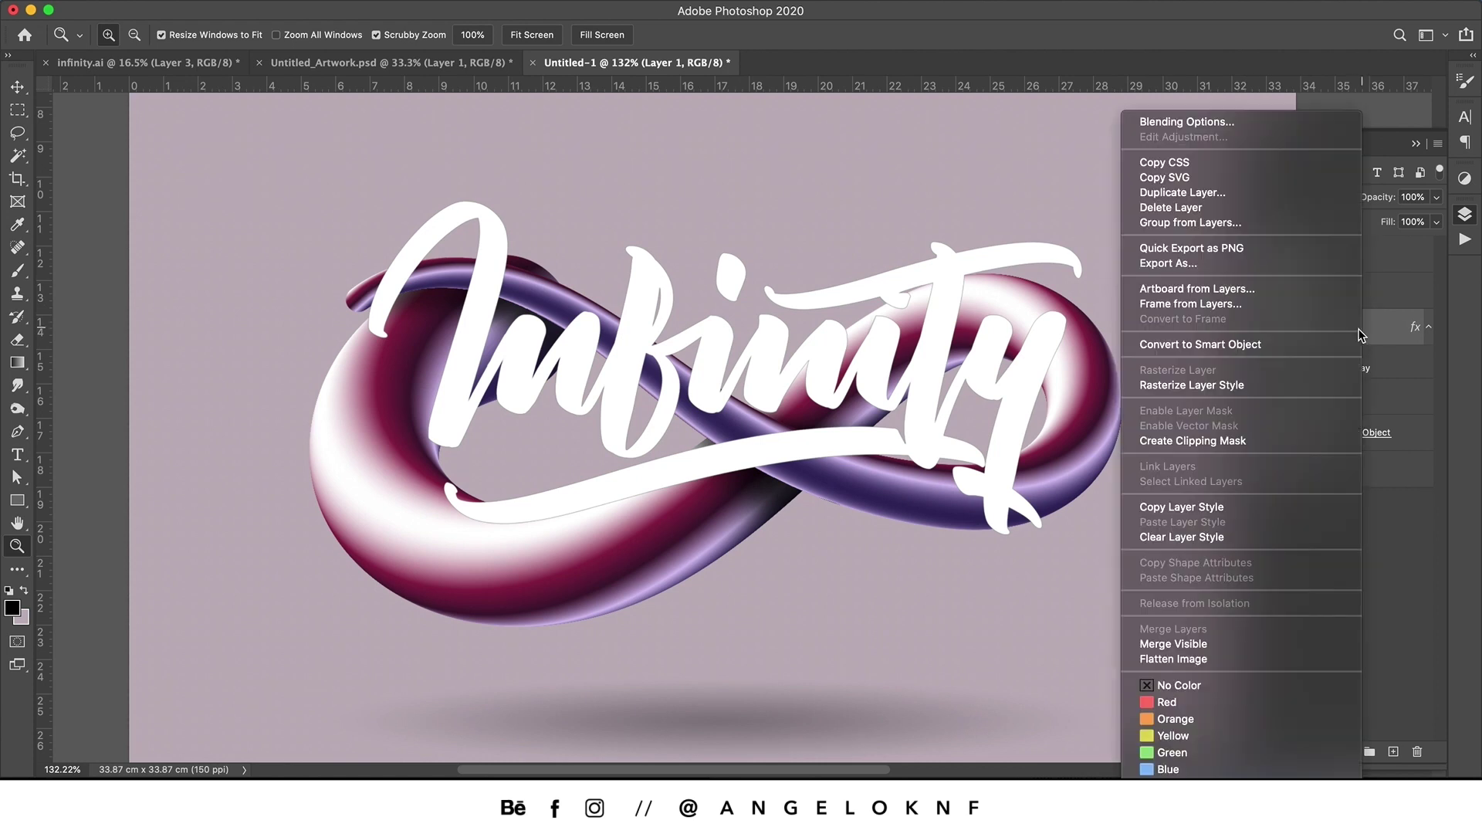
pyautogui.click(1251, 385)
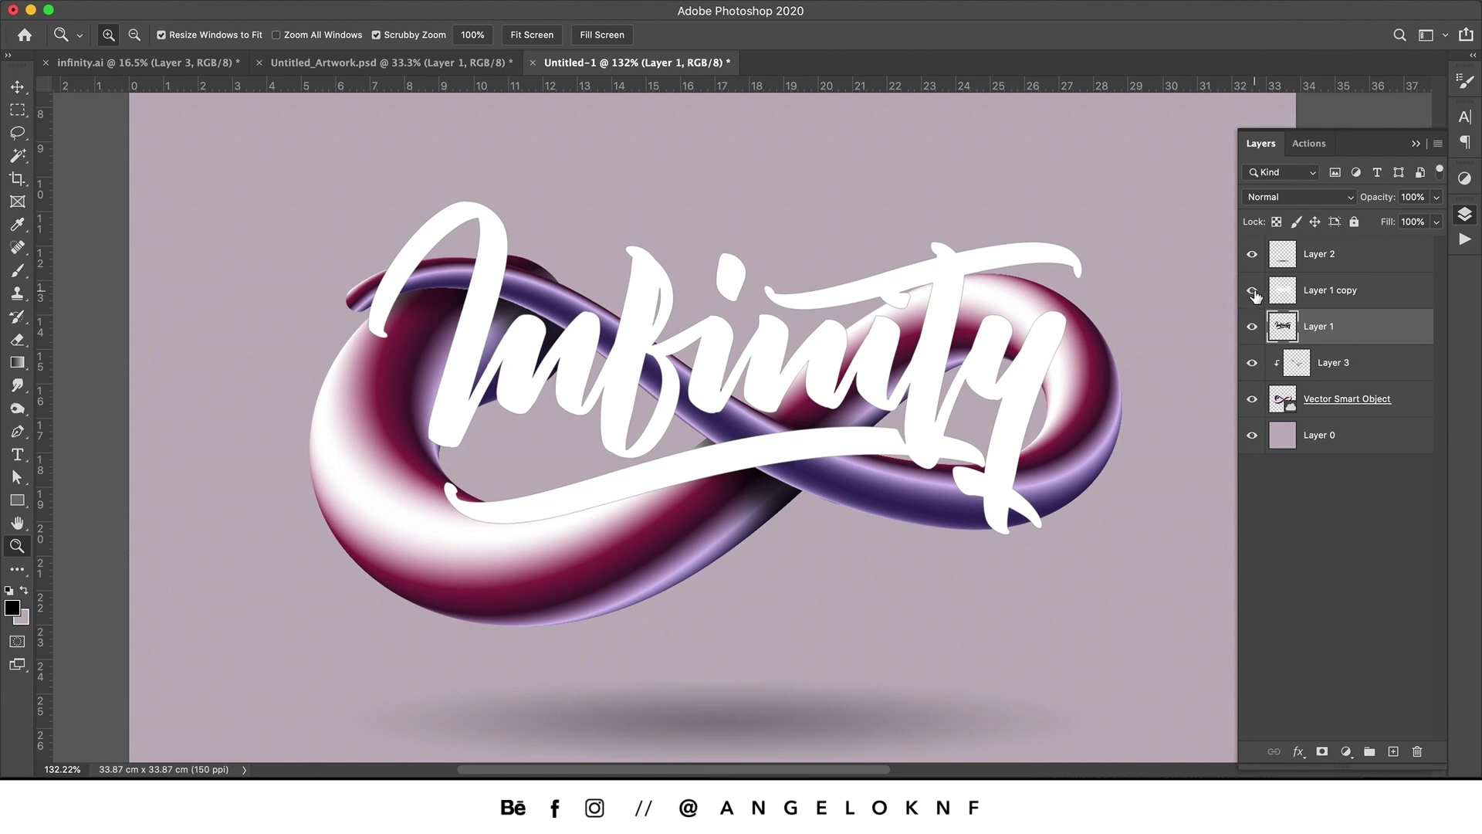
pyautogui.click(1252, 291)
pyautogui.click(1252, 291)
pyautogui.click(1252, 291)
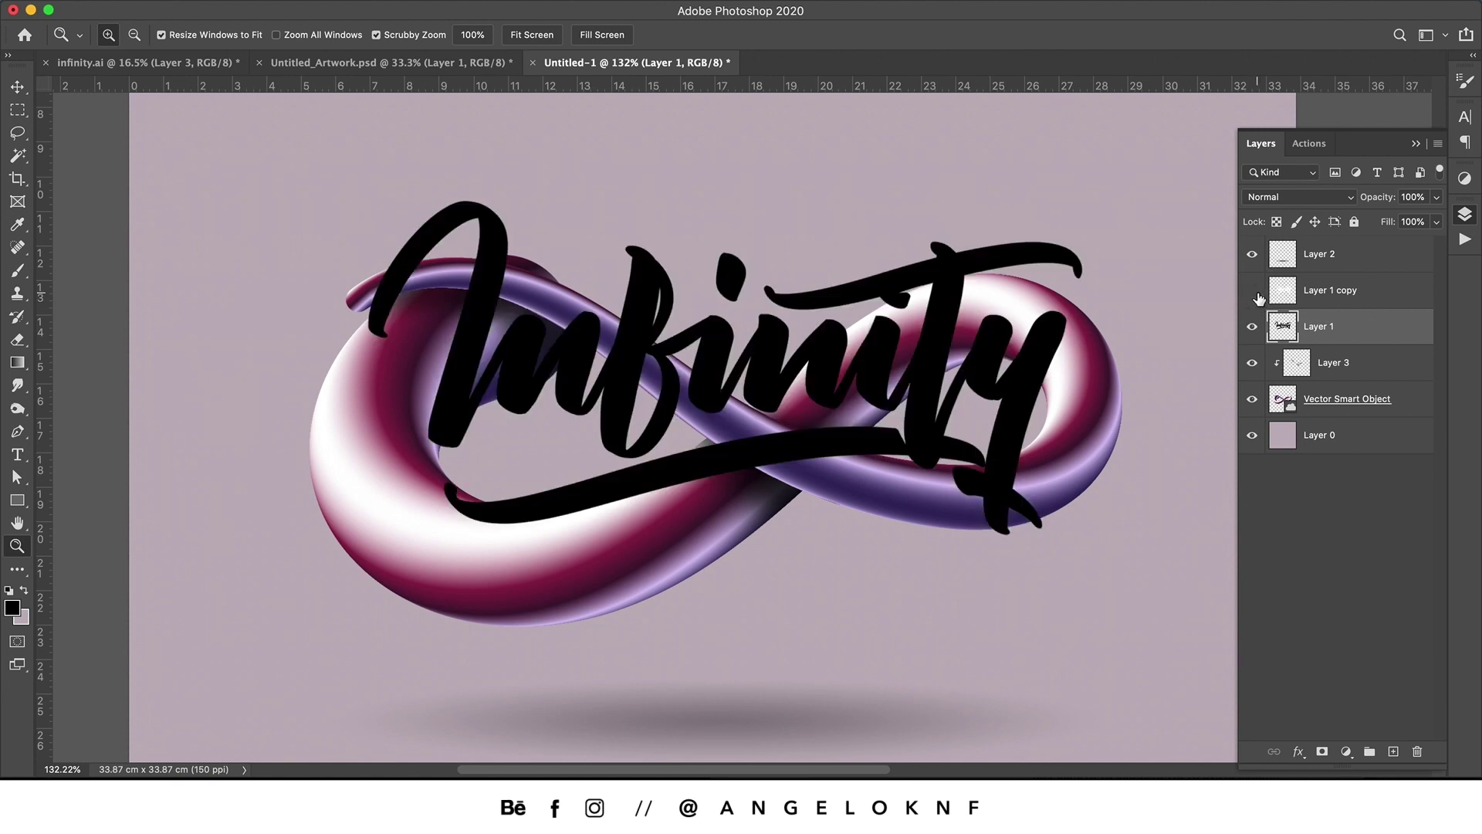
pyautogui.click(1252, 291)
pyautogui.rightClick(1356, 327)
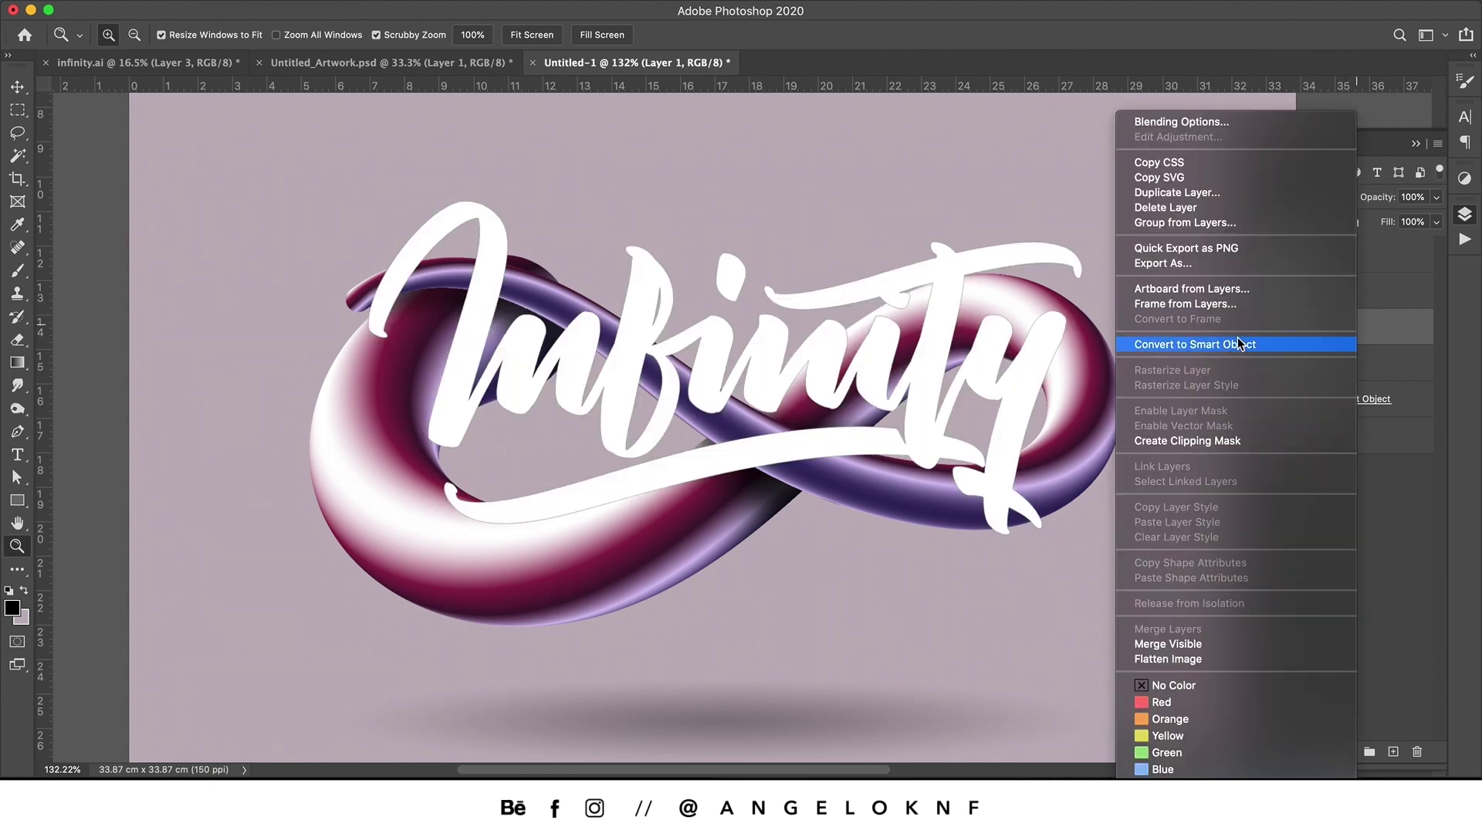
pyautogui.click(1215, 345)
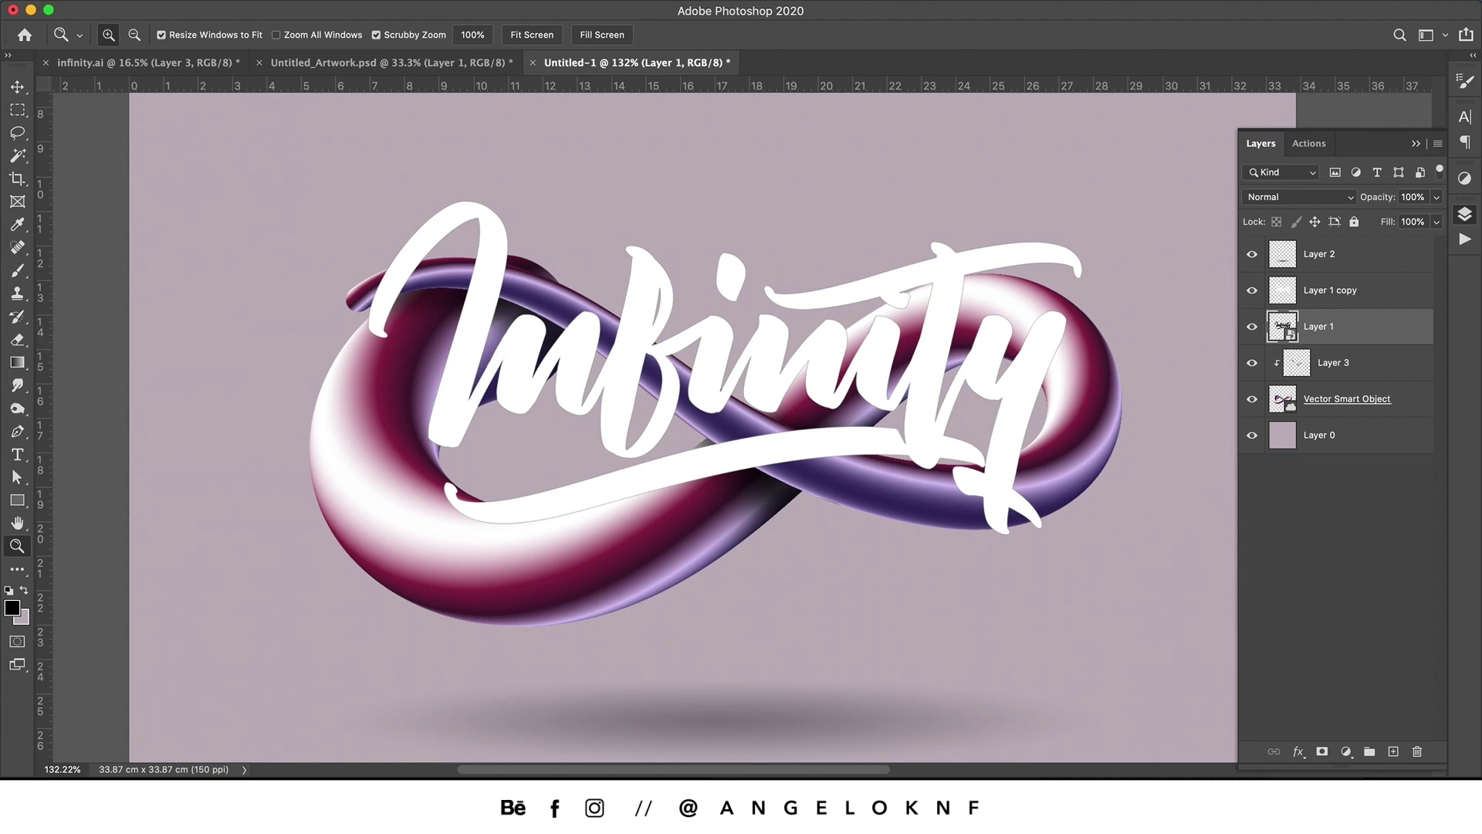
# Apply a Gaussian Blur to the black lettering smart object to soften it into a shadow.
pyautogui.click(422, 3)
pyautogui.moveTo(535, 199)
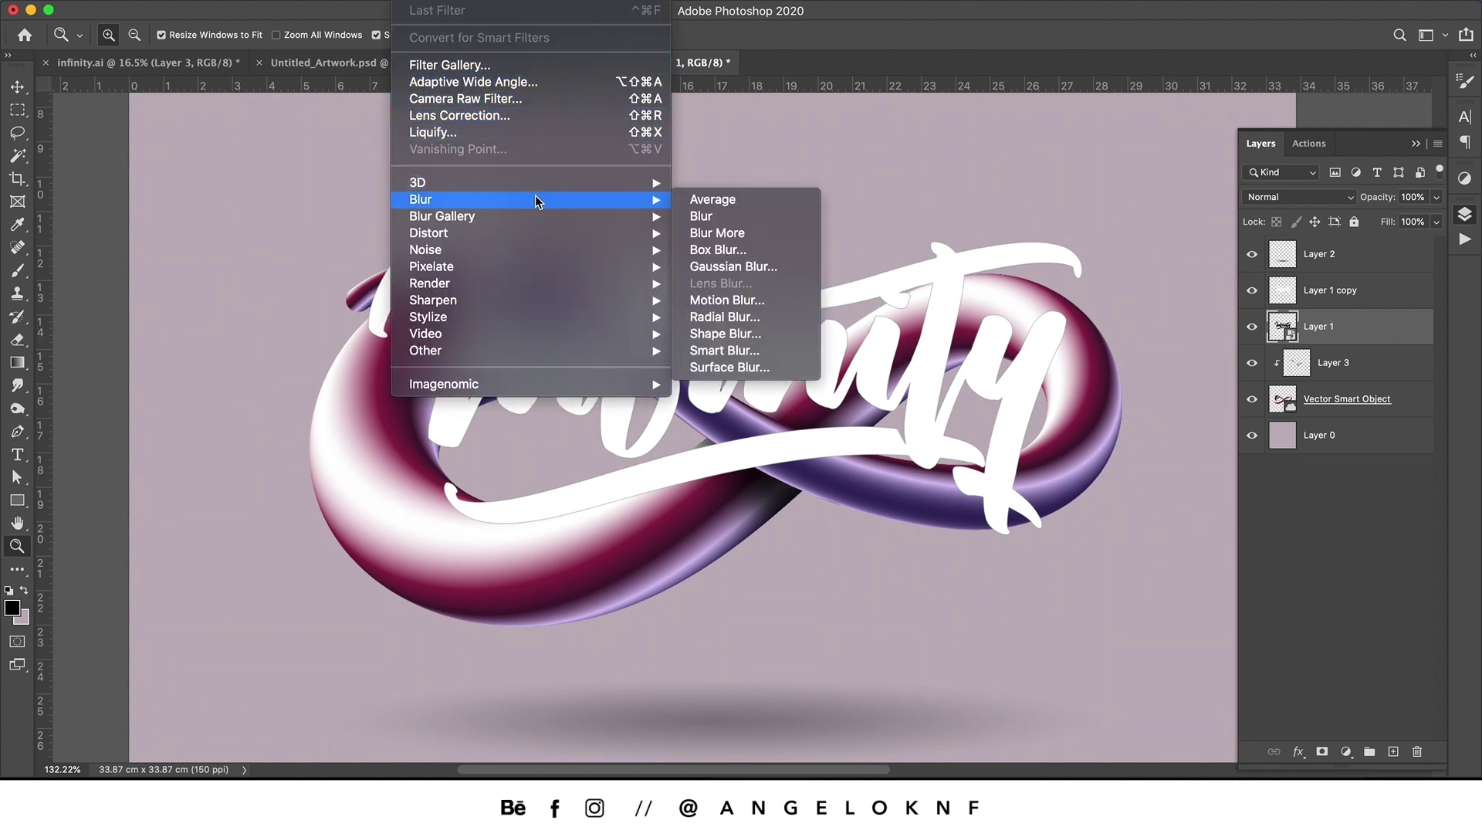
pyautogui.click(737, 266)
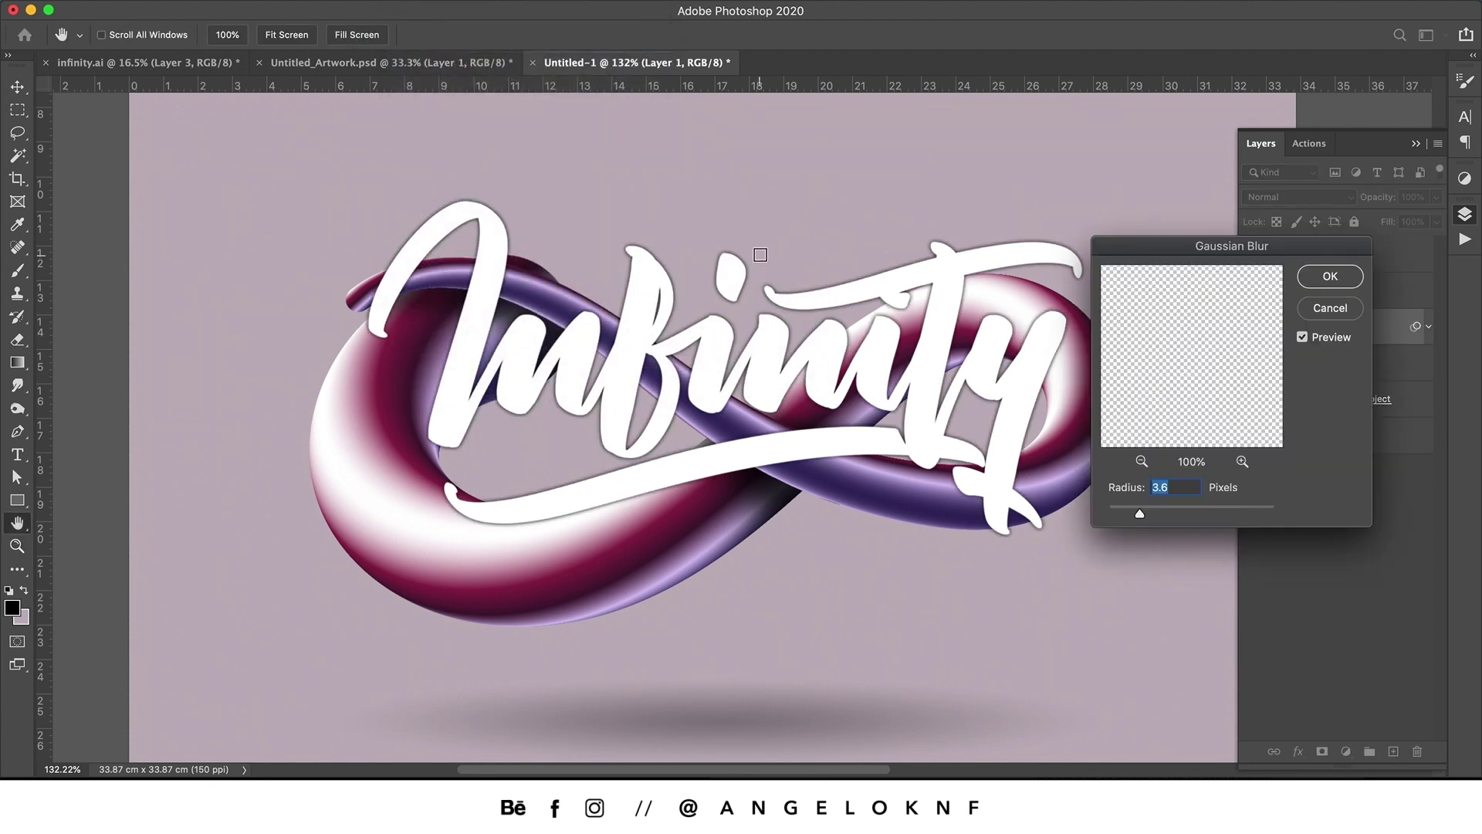
pyautogui.click(1333, 278)
pyautogui.press('z')
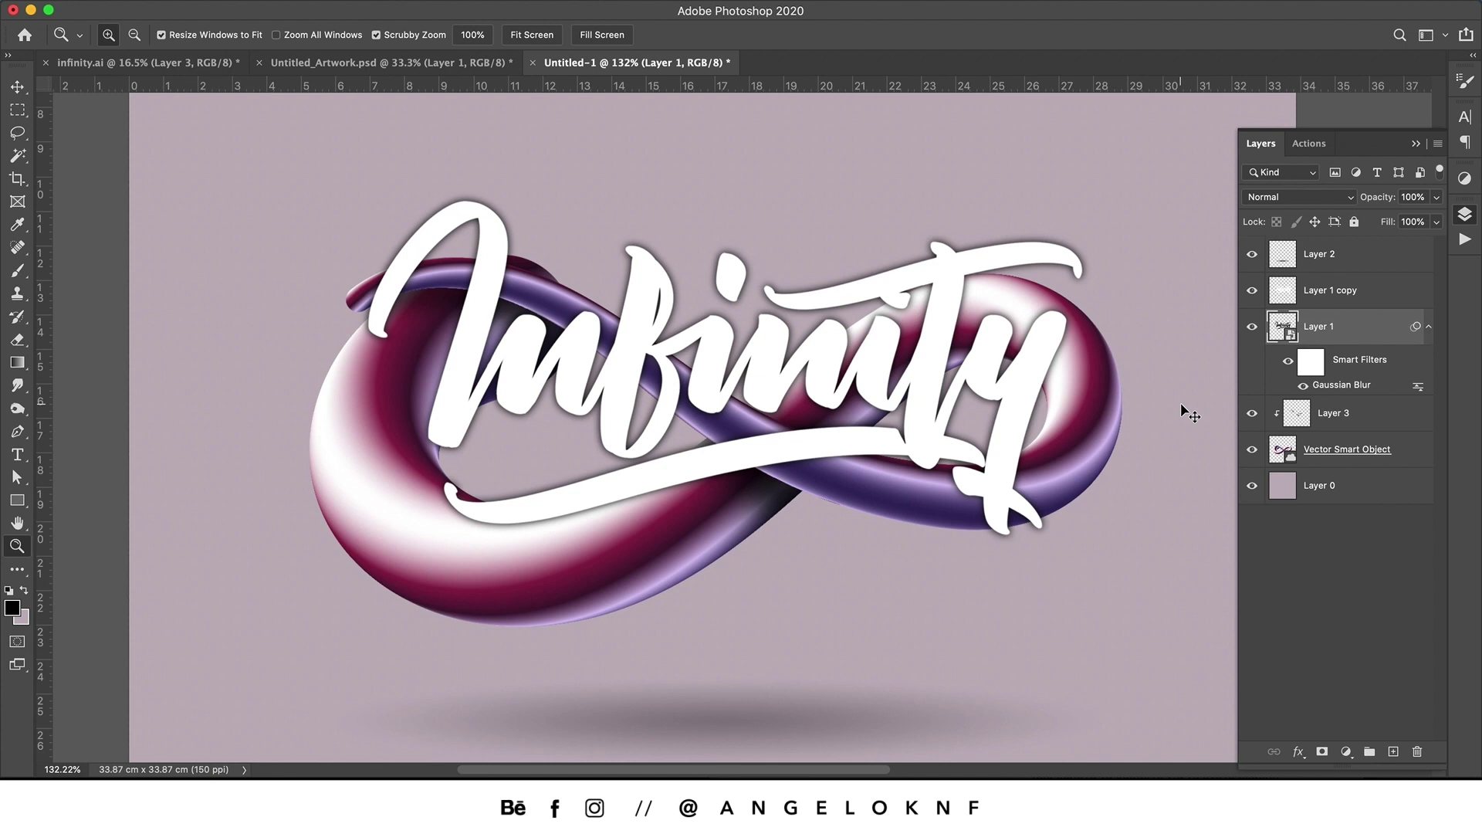
# Transform the blurred black lettering by shifting it slightly down below the white lettering.
pyautogui.hotkey('ctrl', 't')
pyautogui.moveTo(895, 326); pyautogui.dragTo(899, 359)
pyautogui.press('Return')
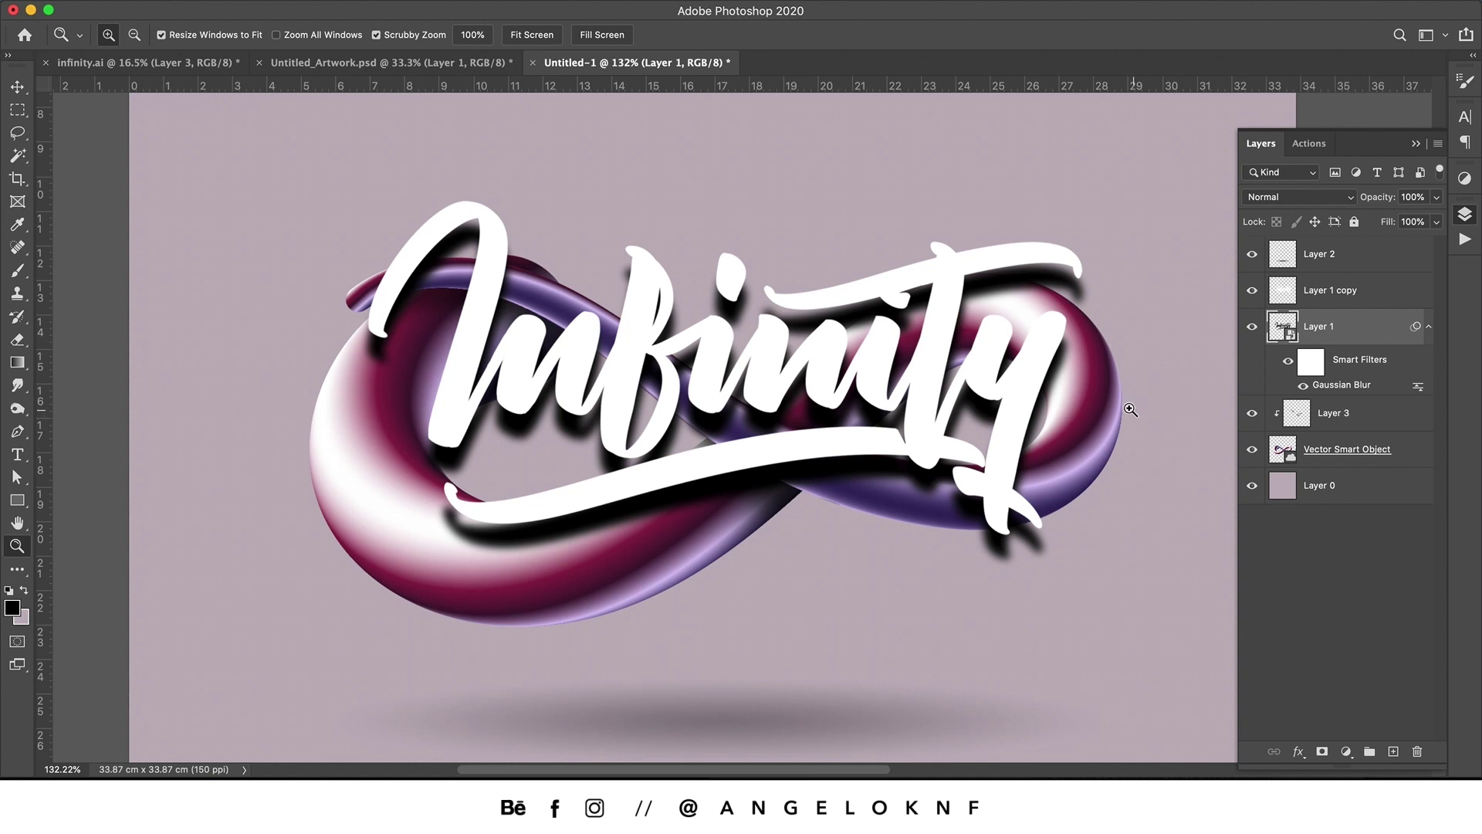
# Clip the lettering shadow layer to the infinity shape and set its opacity to 63%.
pyautogui.rightClick(1366, 330)
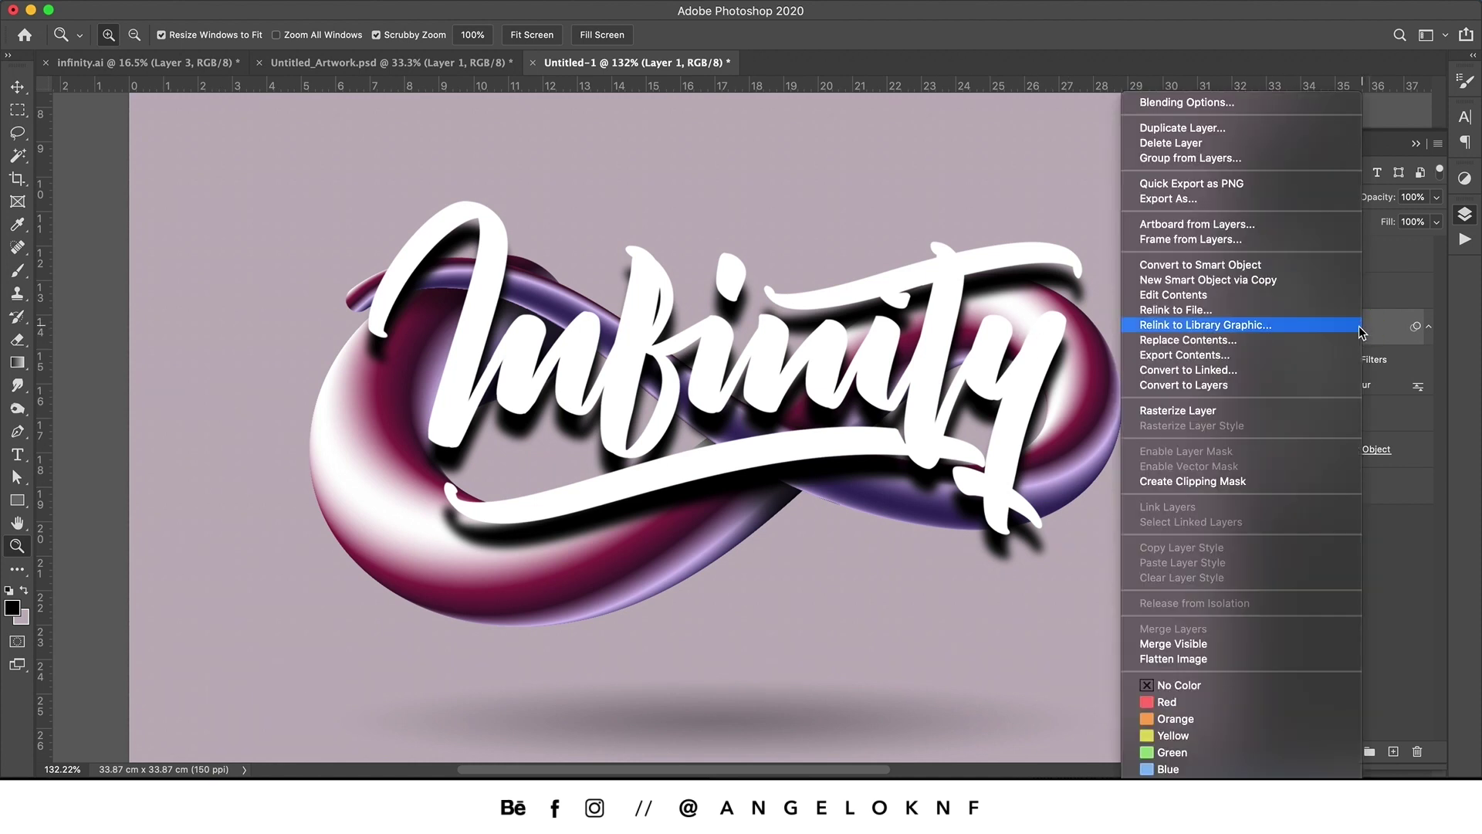
pyautogui.click(1250, 482)
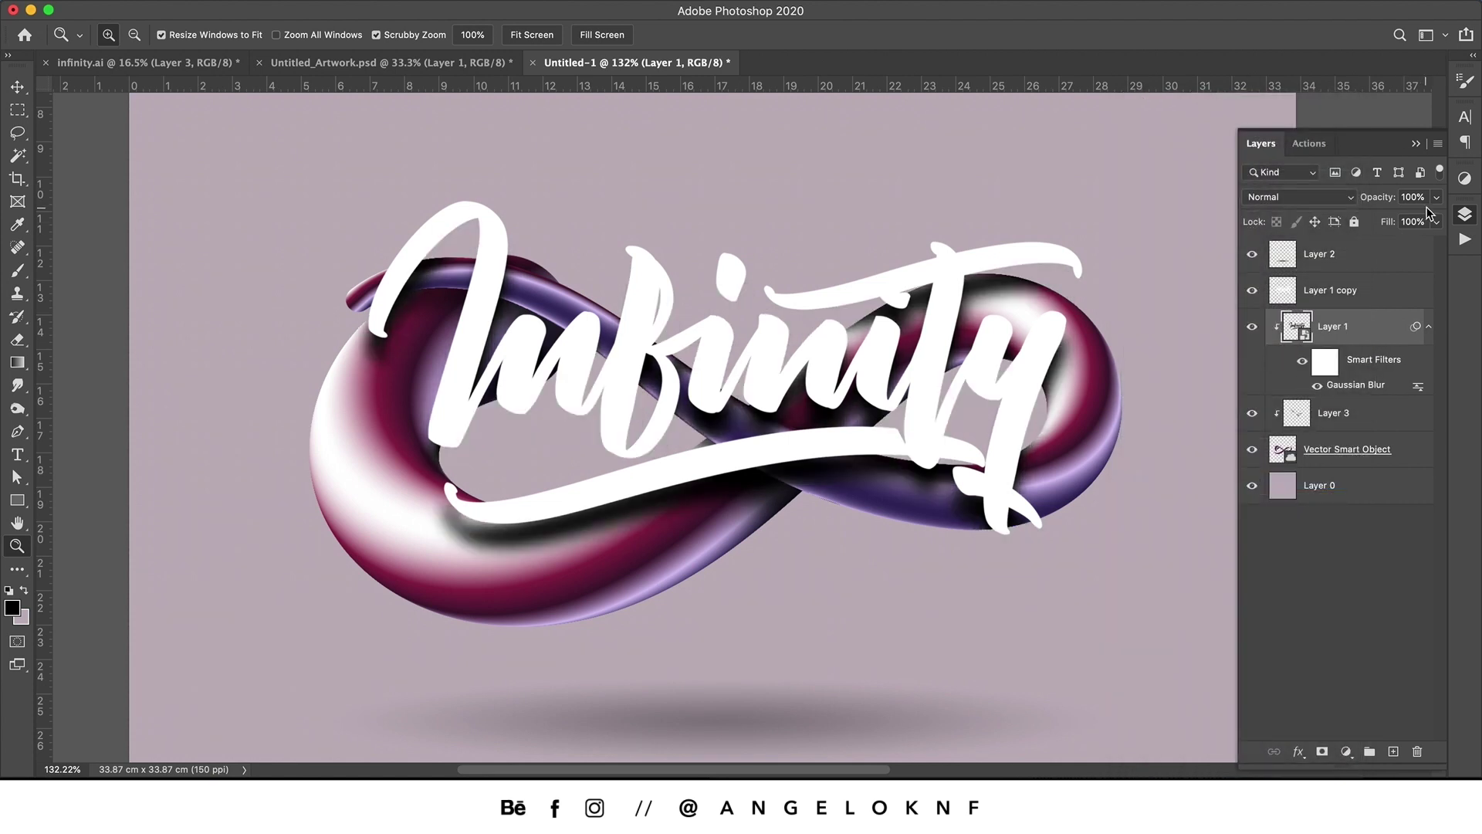
pyautogui.click(1437, 199)
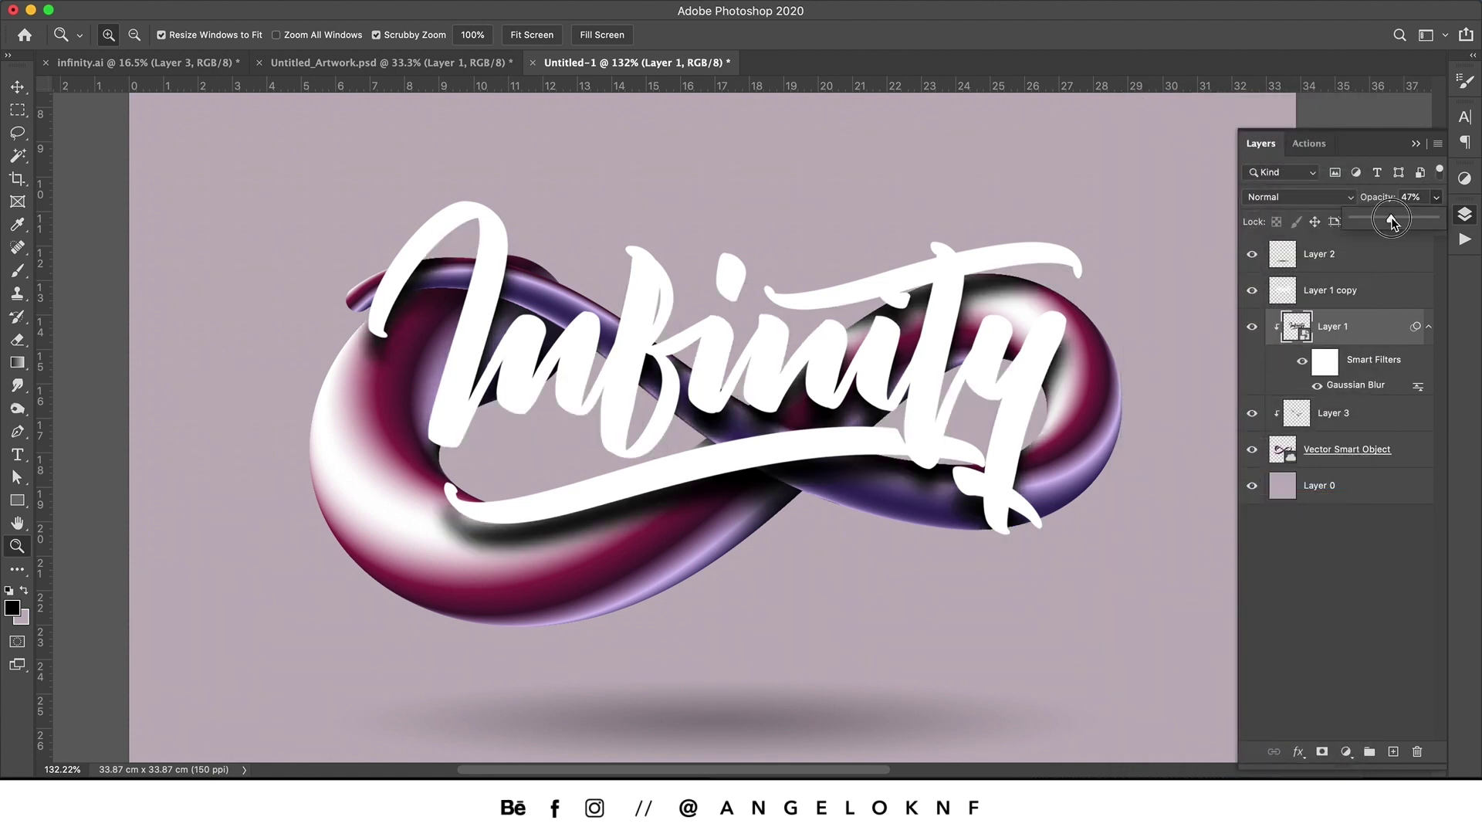
pyautogui.moveTo(1391, 222); pyautogui.dragTo(1406, 221)
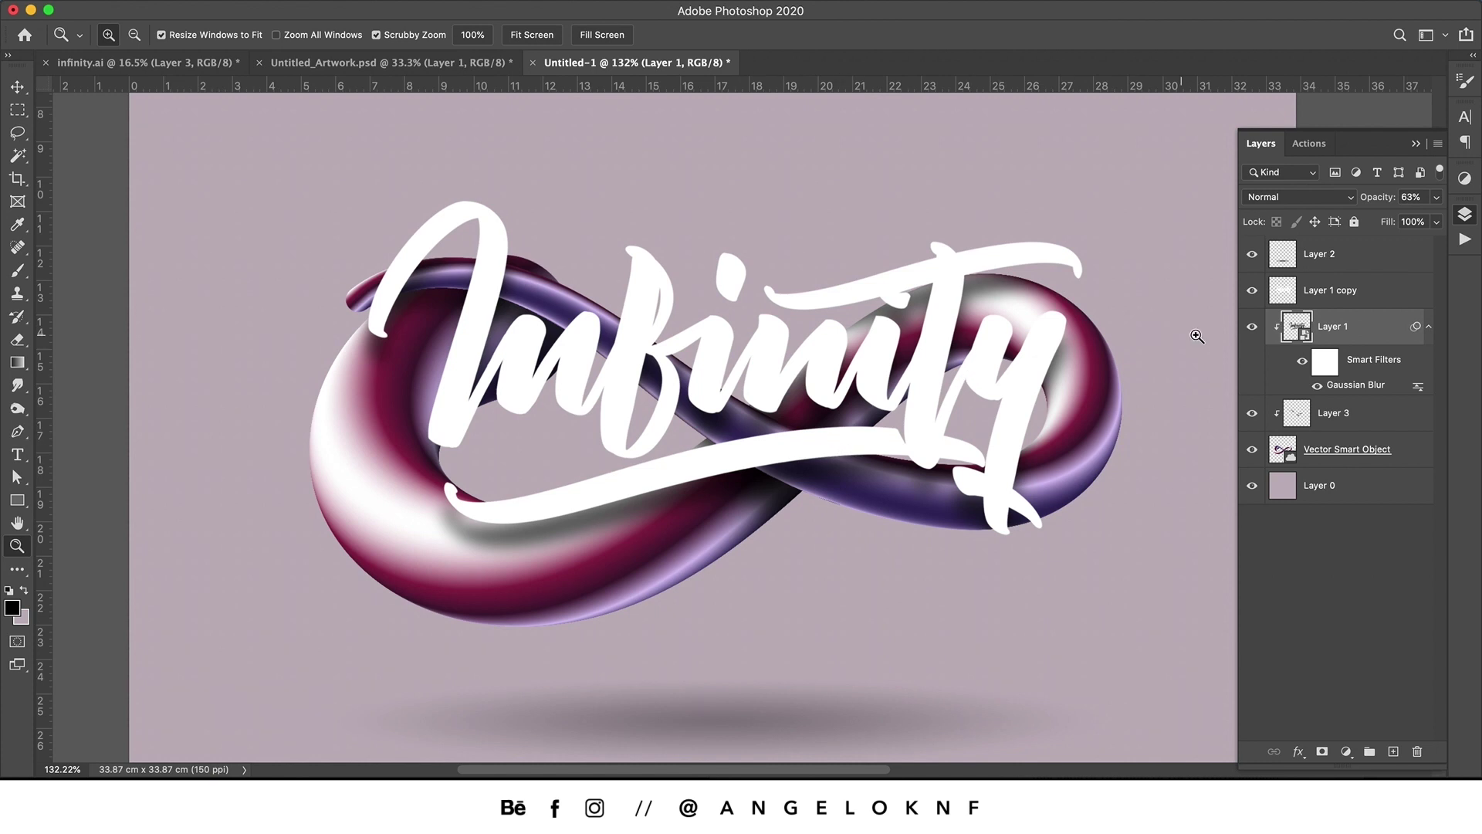
# Add a layer mask to the white lettering layer, Layer 1 copy, and hide the layer.
pyautogui.click(1380, 302)
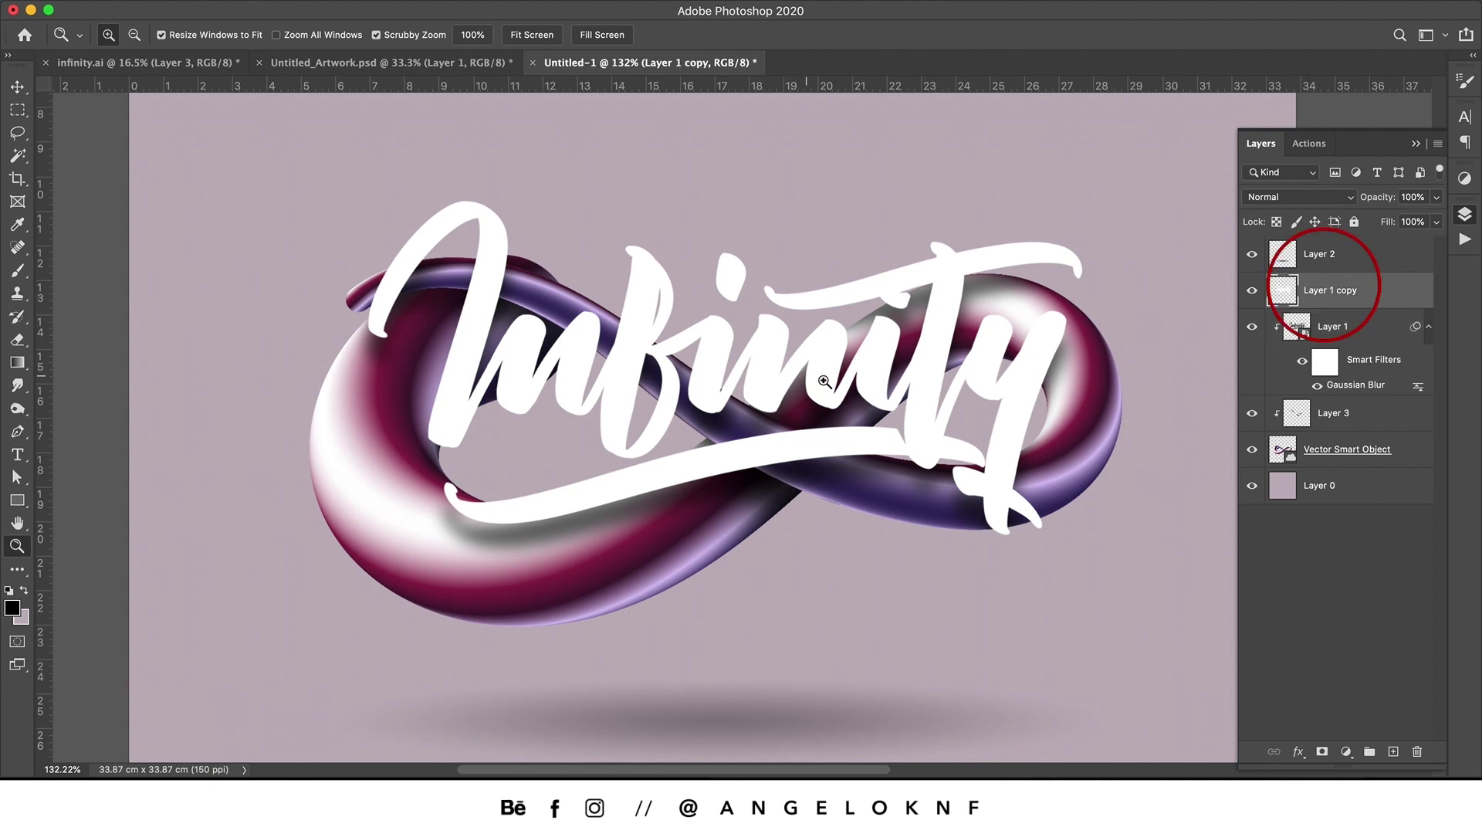
pyautogui.click(1322, 753)
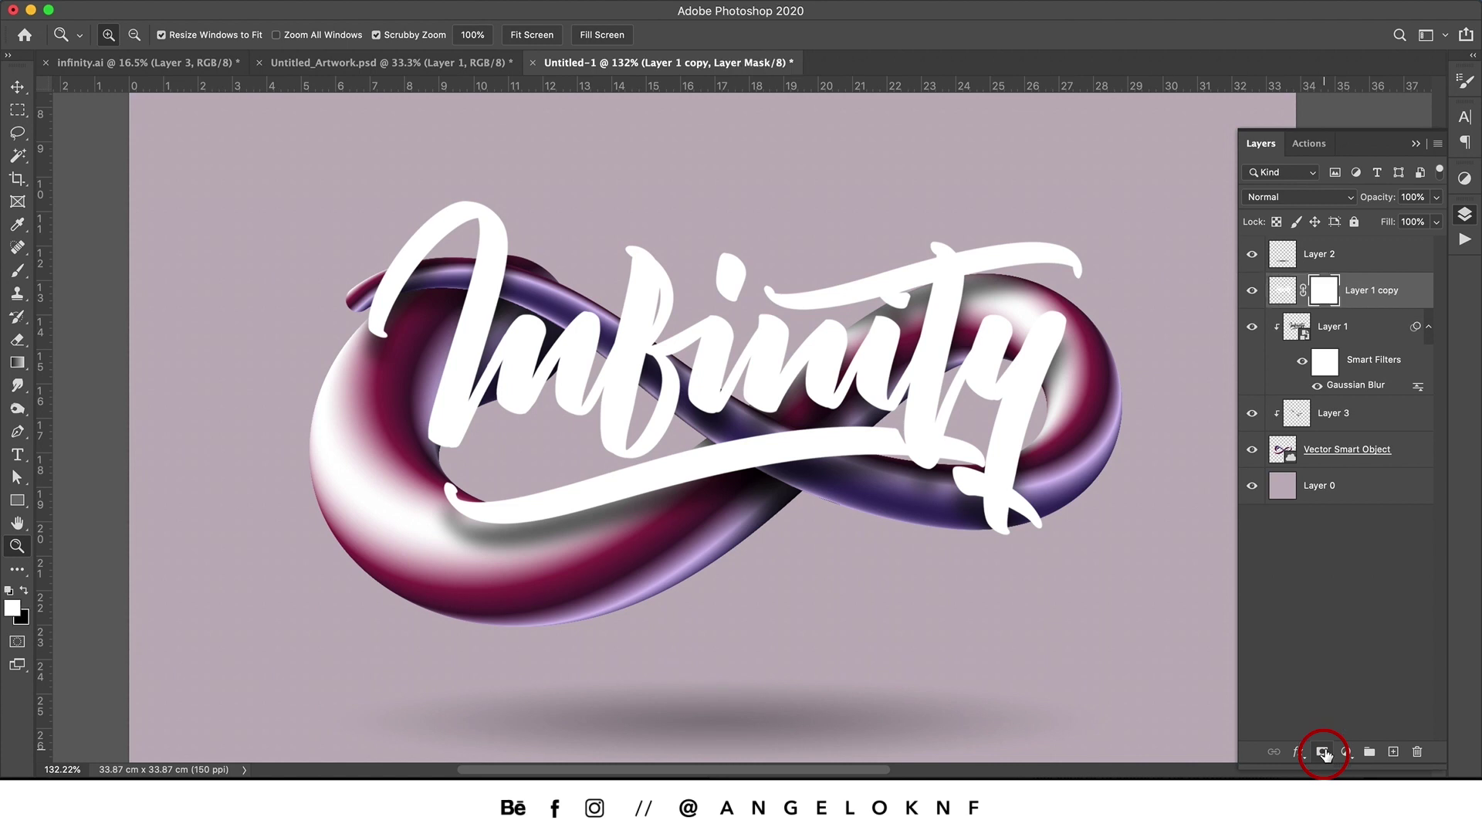
pyautogui.click(1252, 291)
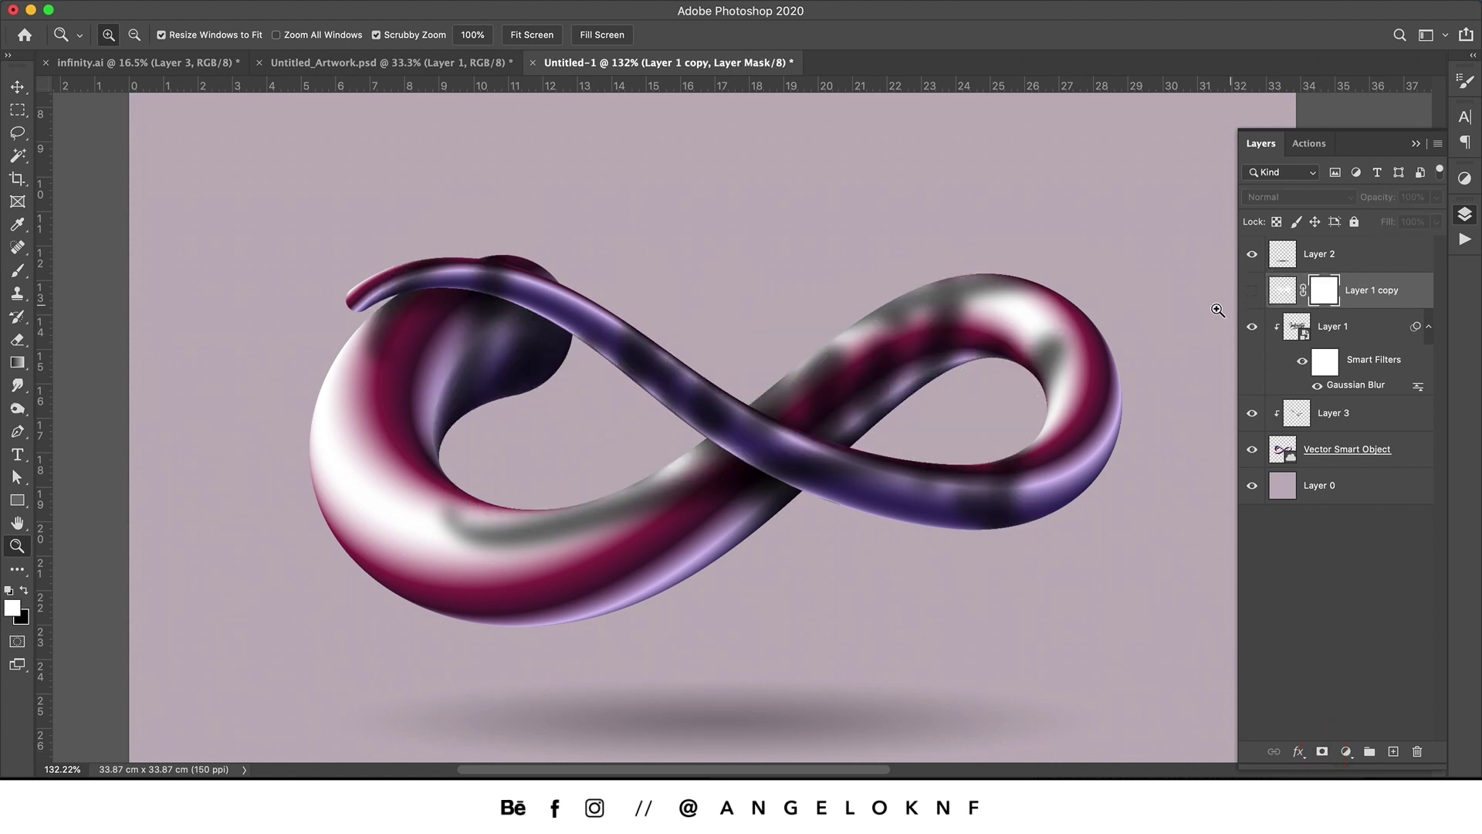
# Trace a pen path along the upper edge of the thin purple strand, from right of the crossing around its left tip.
pyautogui.moveTo(785, 393); pyautogui.dragTo(872, 360)
pyautogui.press('p')
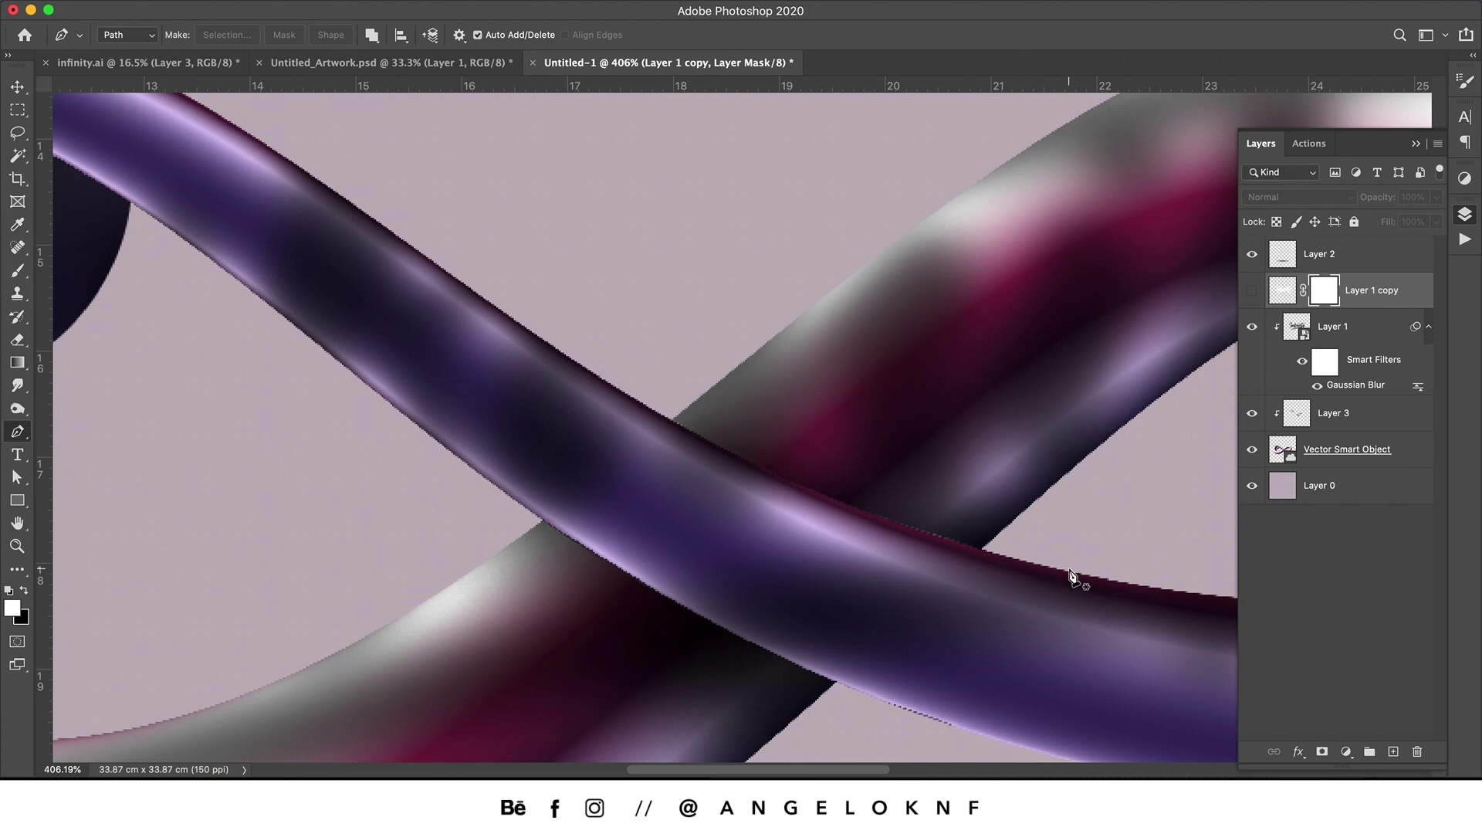
pyautogui.moveTo(1069, 569); pyautogui.dragTo(1023, 558)
pyautogui.moveTo(531, 328); pyautogui.dragTo(278, 140)
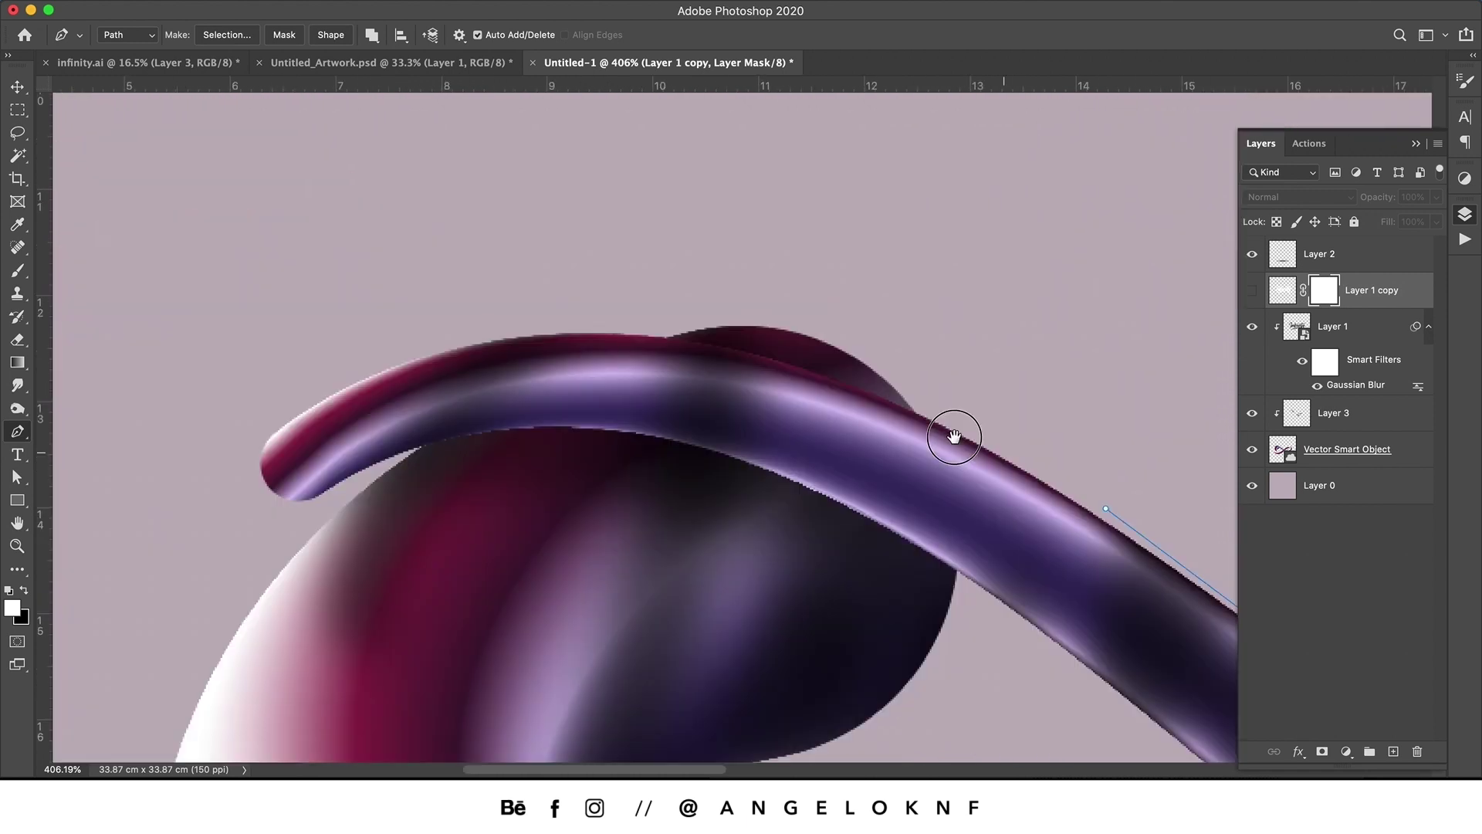
pyautogui.moveTo(953, 430); pyautogui.dragTo(1000, 447)
pyautogui.moveTo(535, 335); pyautogui.dragTo(269, 347)
pyautogui.moveTo(1023, 465); pyautogui.dragTo(1077, 495)
pyautogui.click(807, 319)
pyautogui.click(224, 430)
pyautogui.click(256, 526)
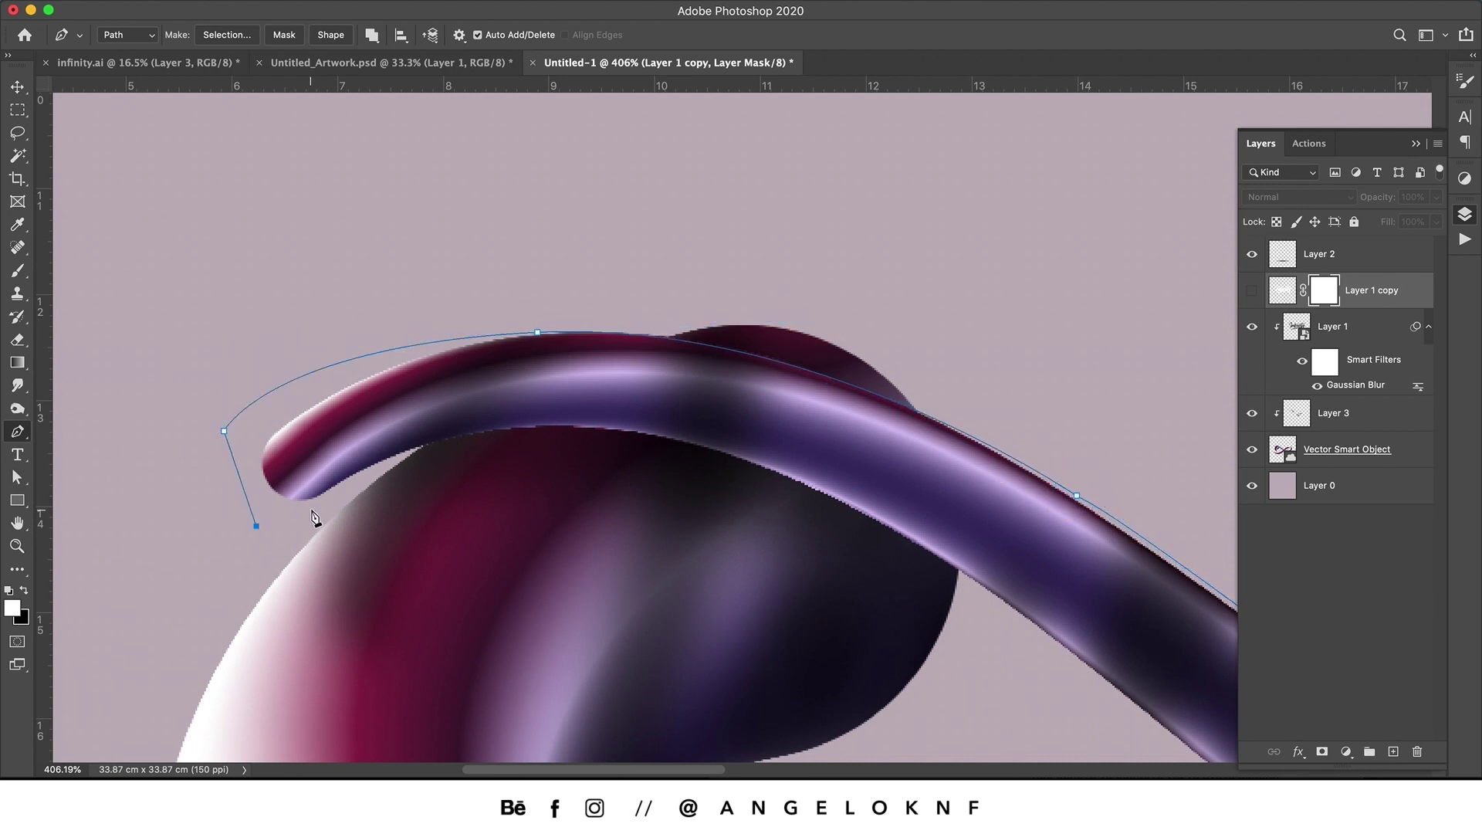
# Continue the path along the thin strand's lower edge past the crossing and close it around the lower-right curve.
pyautogui.moveTo(349, 481); pyautogui.dragTo(421, 445)
pyautogui.moveTo(671, 439); pyautogui.dragTo(801, 467)
pyautogui.moveTo(421, 446); pyautogui.dragTo(439, 427)
pyautogui.moveTo(991, 592); pyautogui.dragTo(1027, 624)
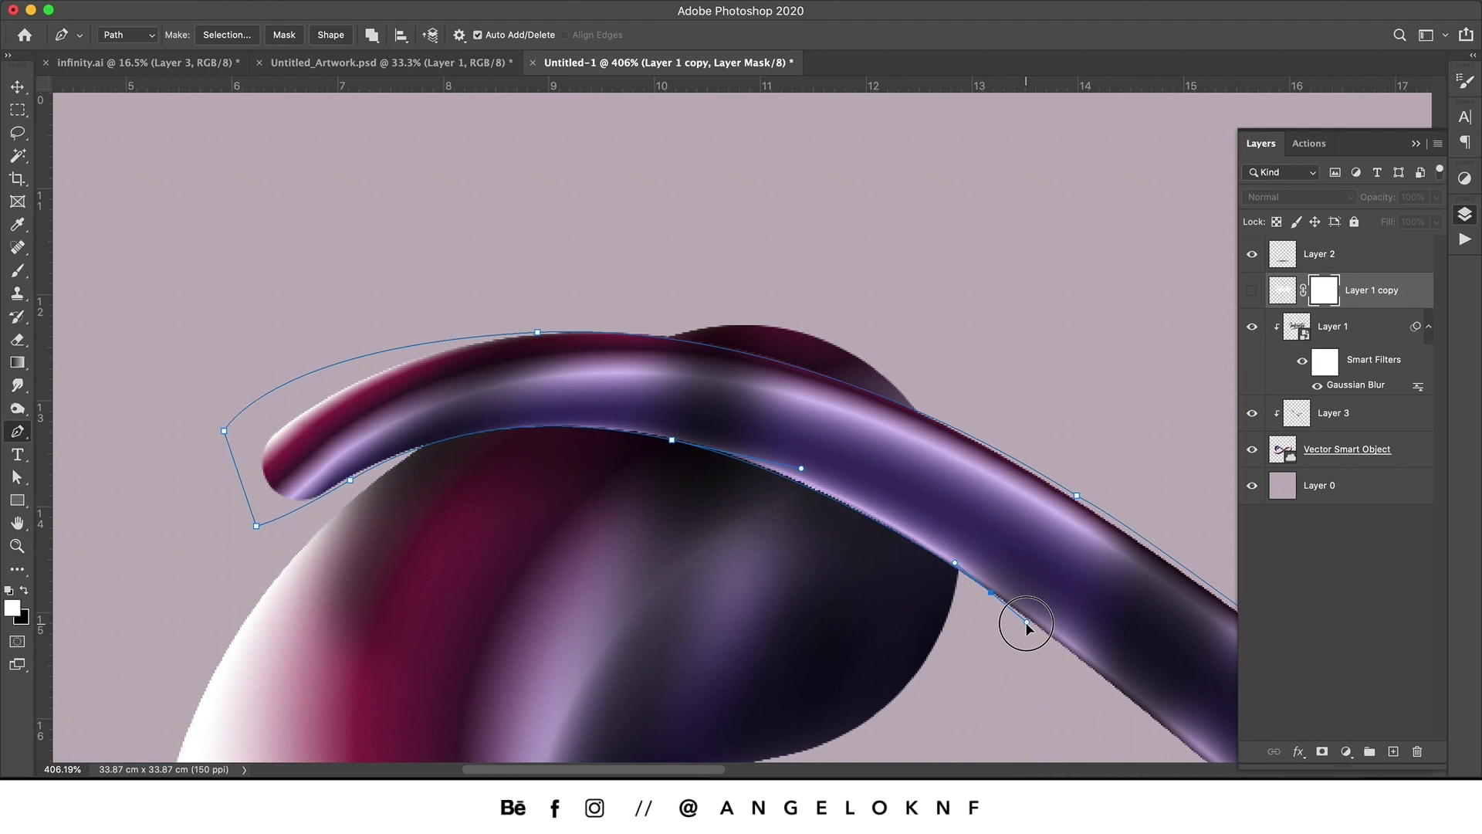
pyautogui.scroll(-6, 863, 520)
pyautogui.hscroll(8, 863, 520)
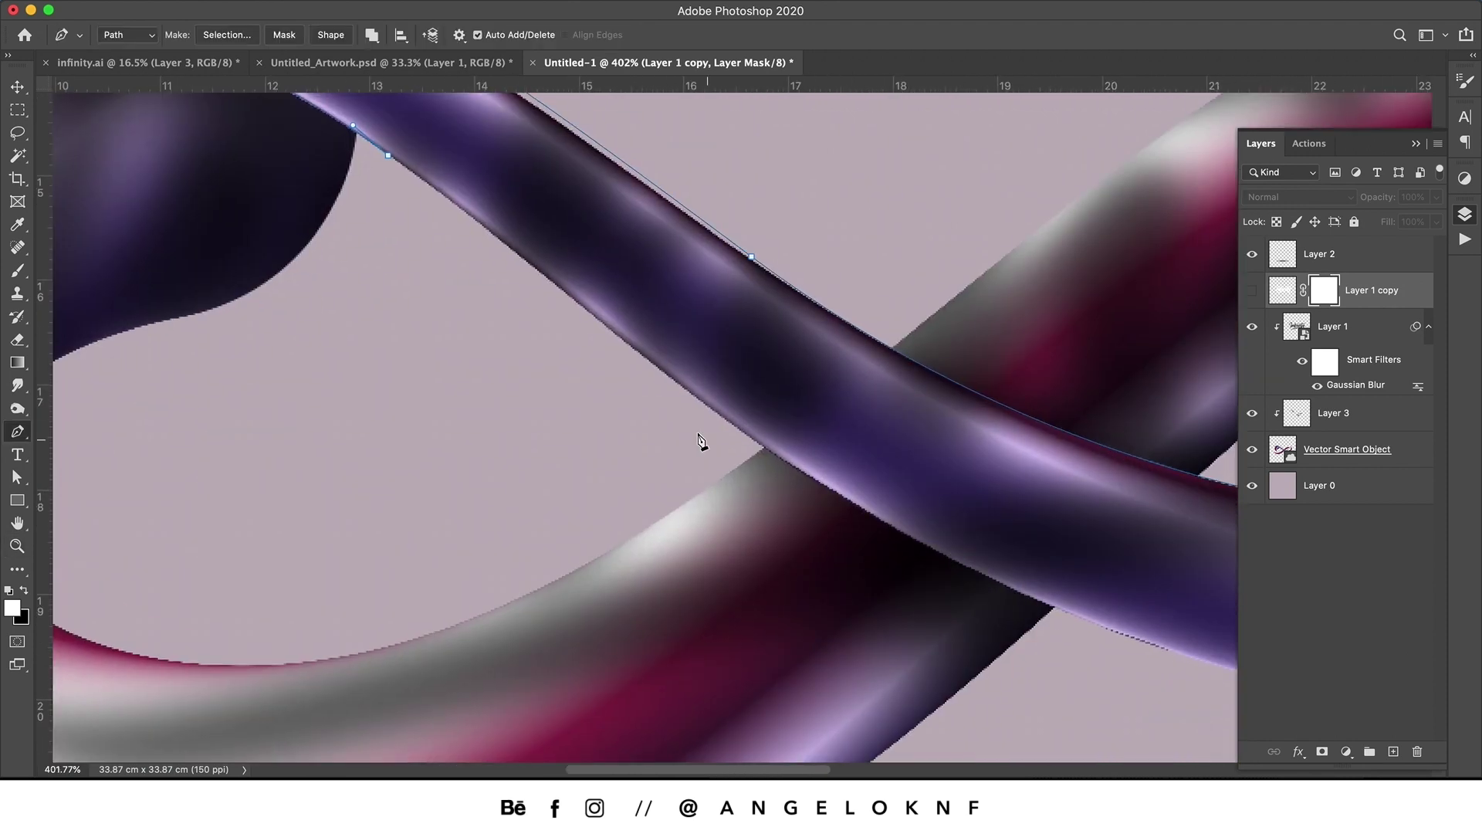
pyautogui.moveTo(742, 432); pyautogui.dragTo(1018, 543)
pyautogui.scroll(-3, 900, 523)
pyautogui.hscroll(5, 900, 523)
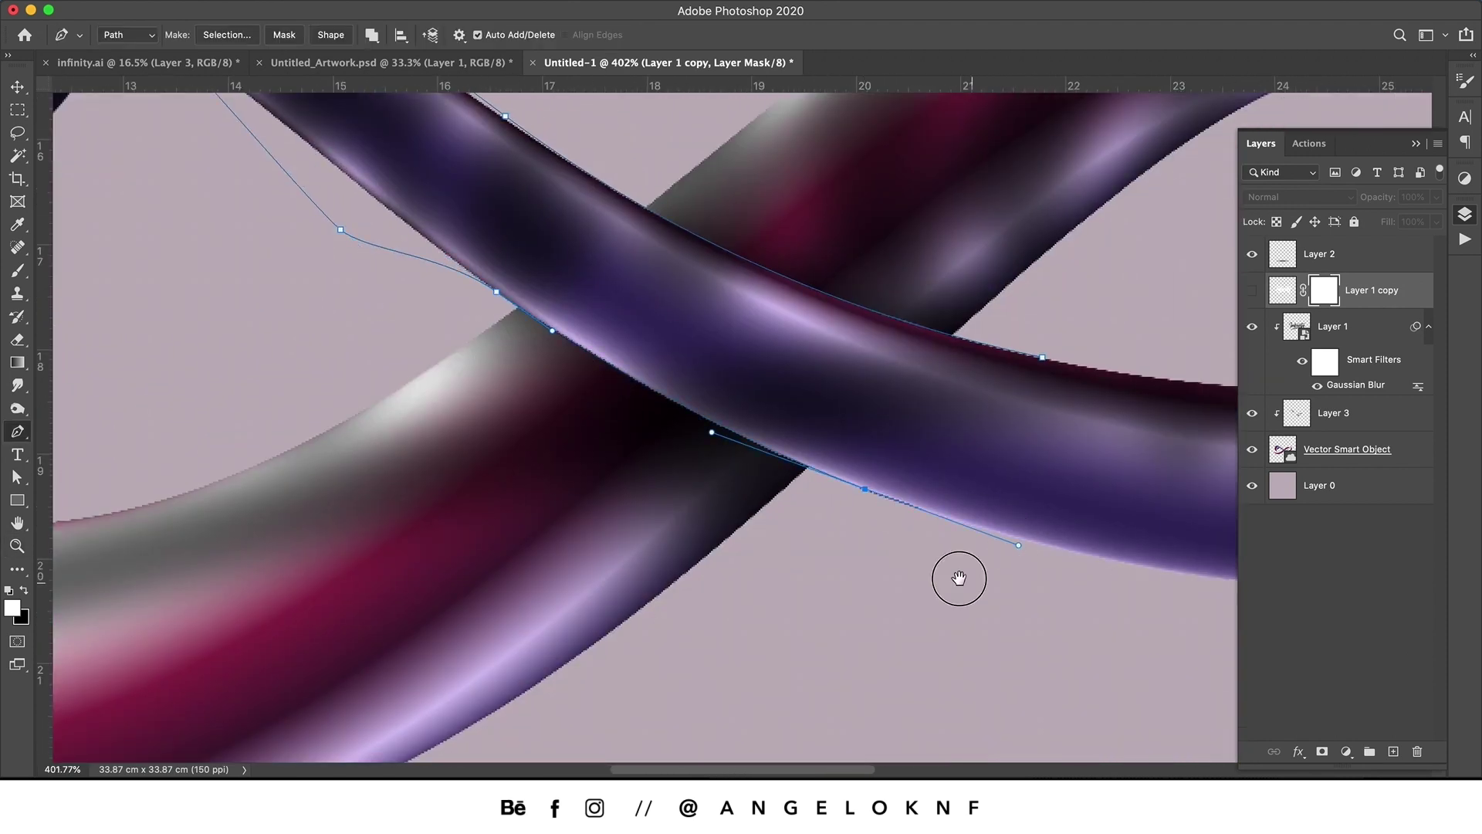
pyautogui.scroll(-6, 959, 578)
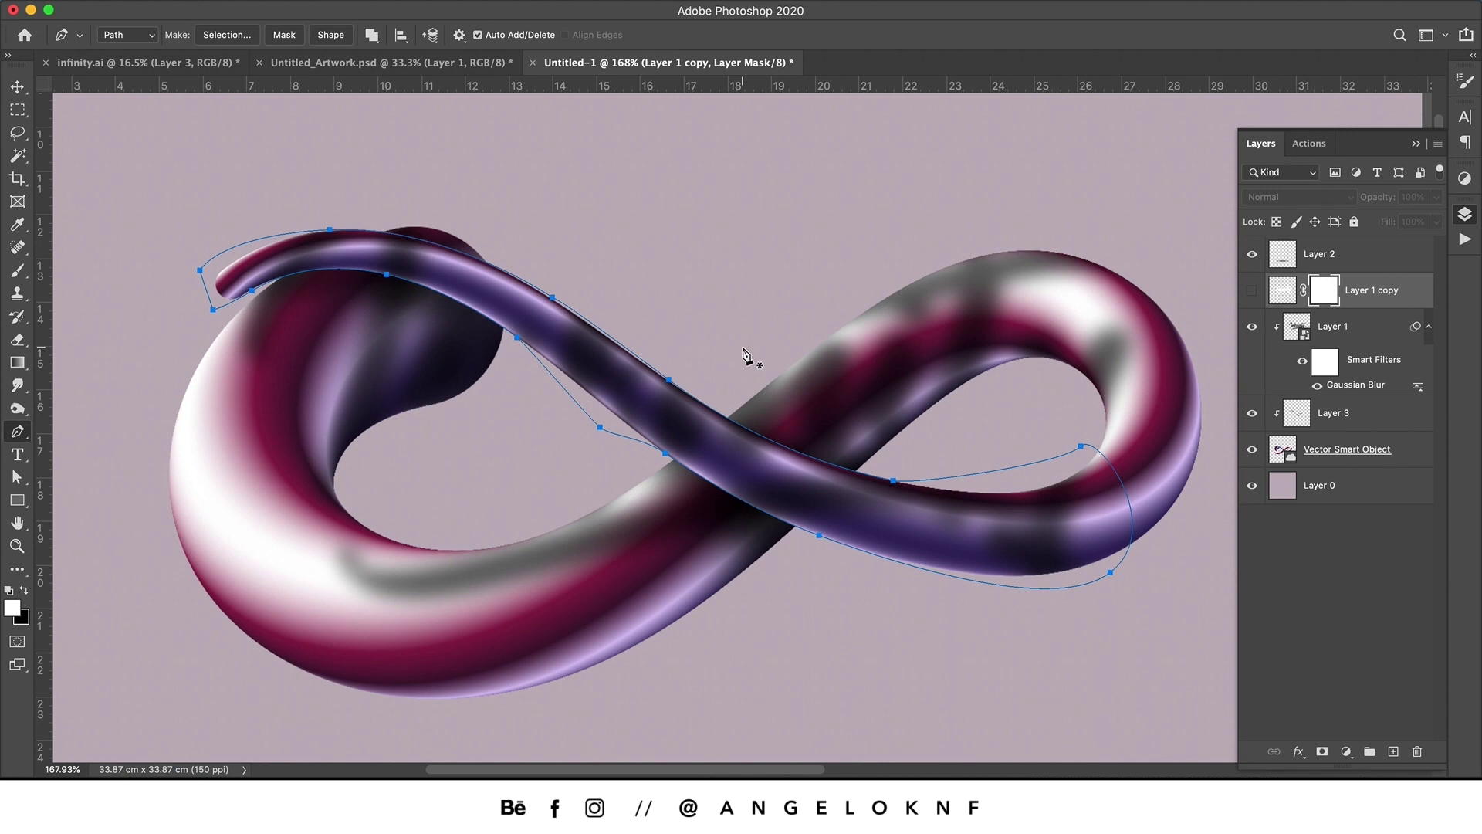
# Convert the closed path around the thin strand to a selection.
pyautogui.rightClick(741, 344)
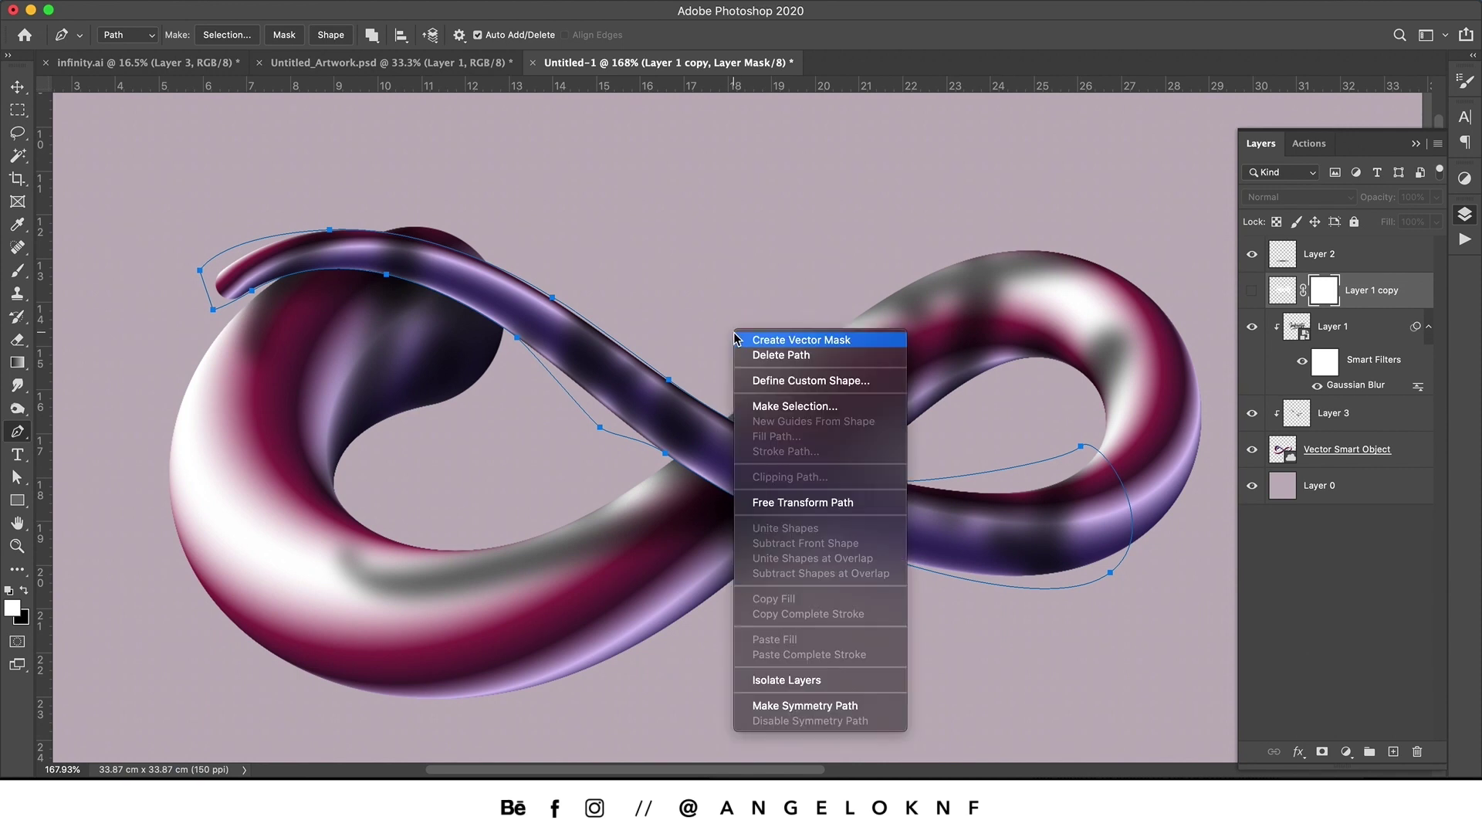
pyautogui.click(808, 407)
pyautogui.click(839, 352)
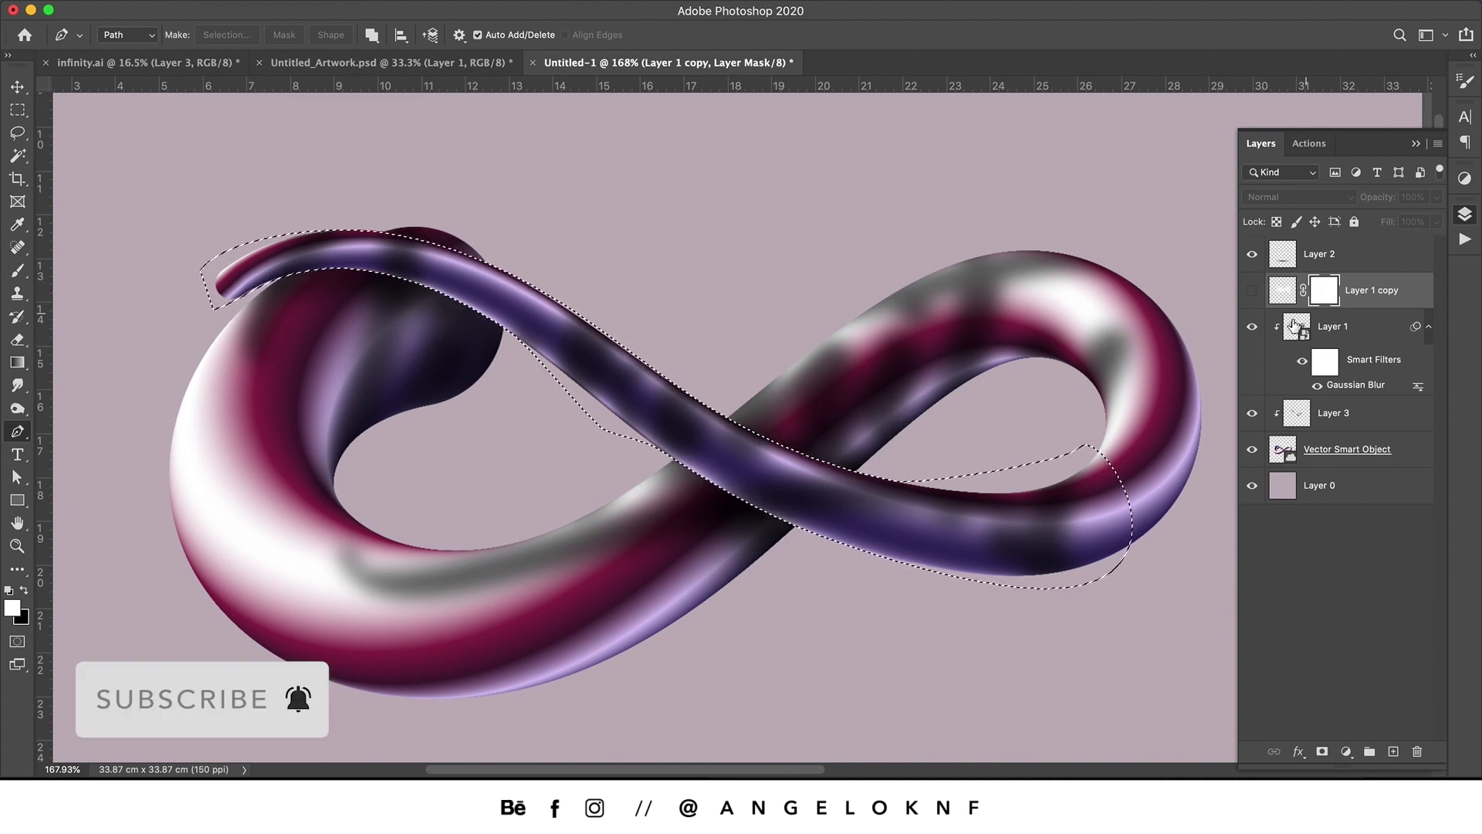
# Show the Layer 1 copy lettering and make black the painting color for its layer mask.
pyautogui.press('m')
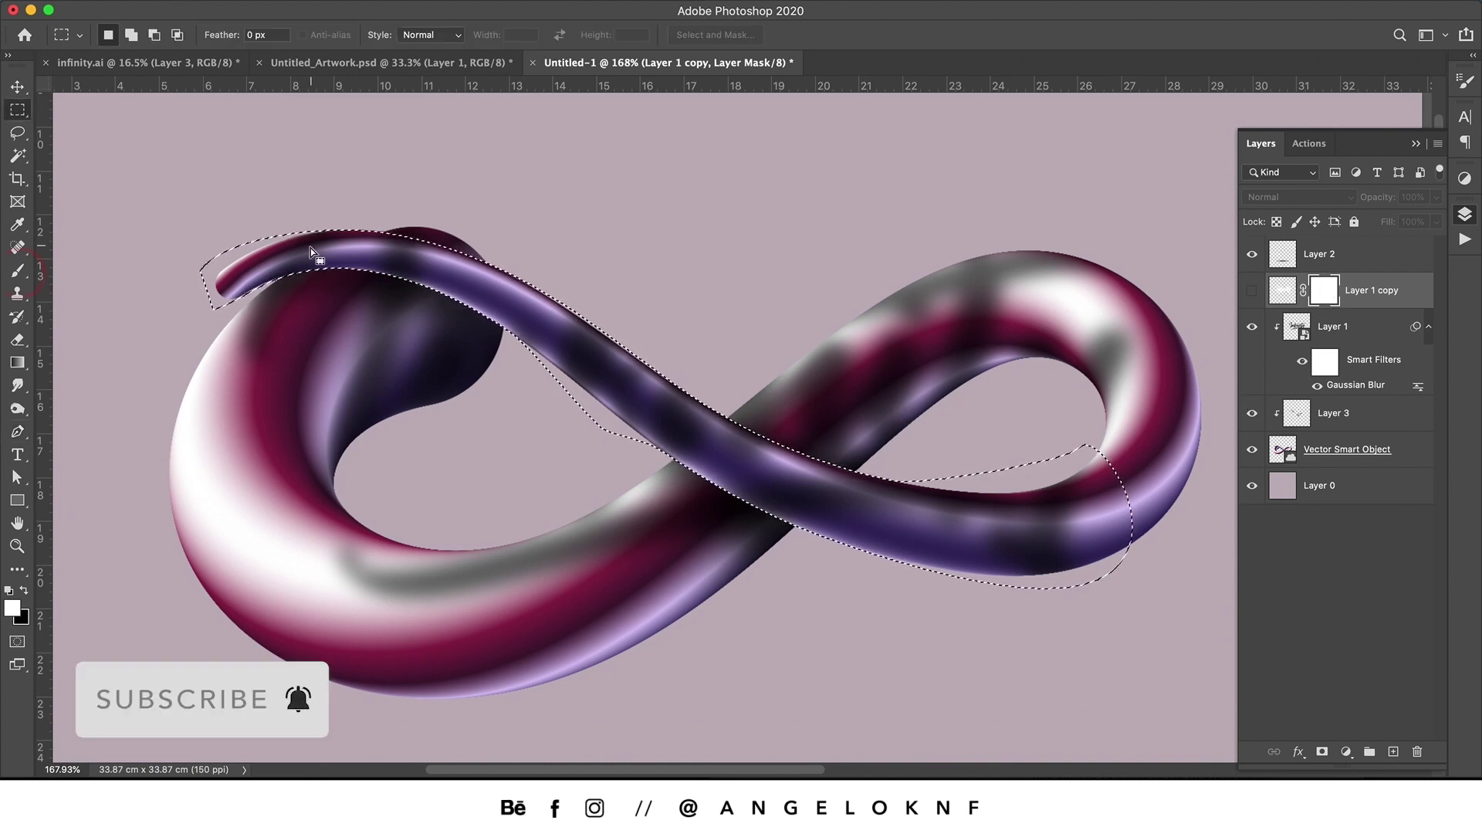
pyautogui.click(24, 272)
pyautogui.click(1252, 289)
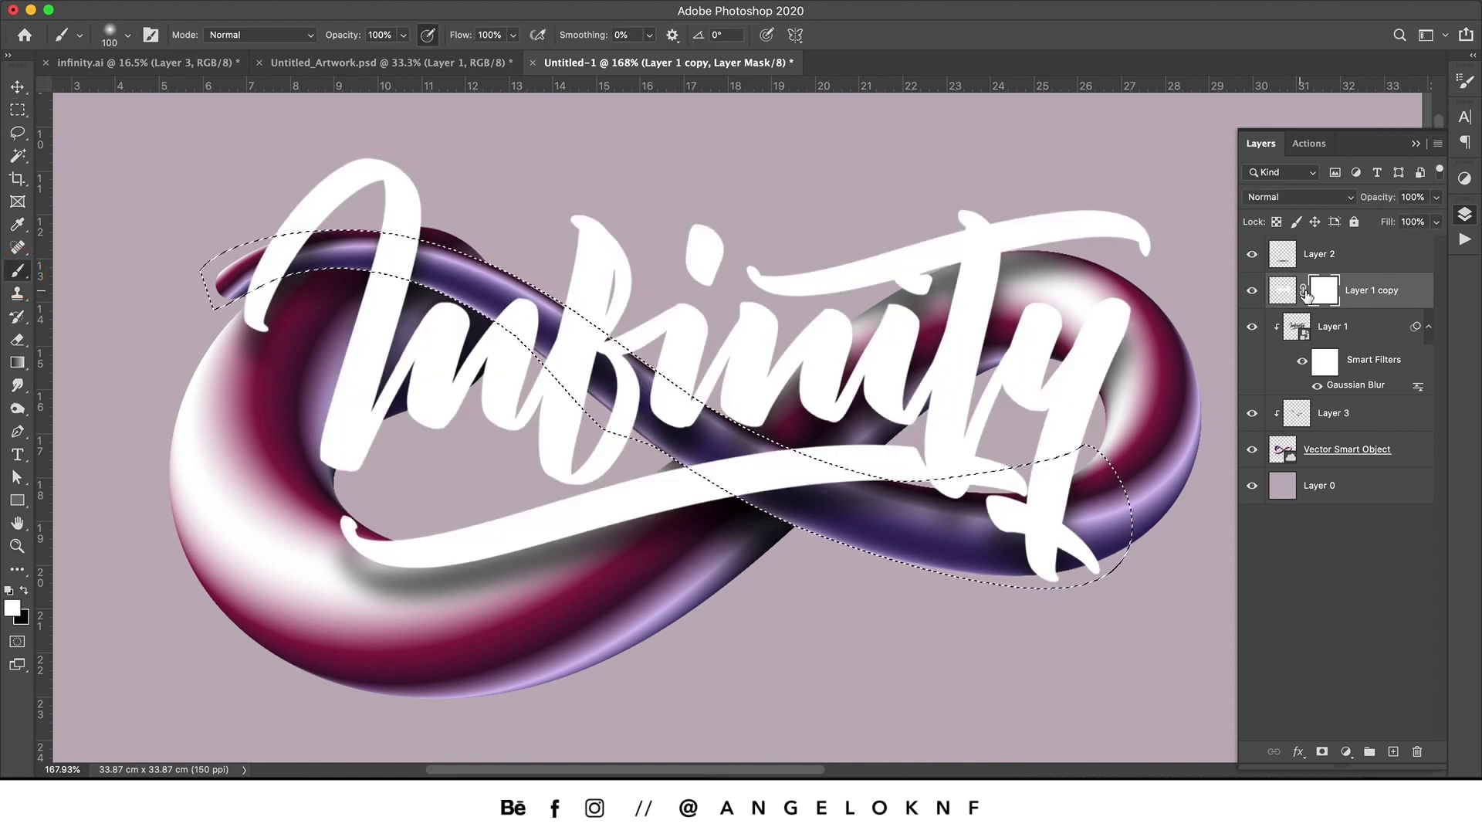
pyautogui.press('x')
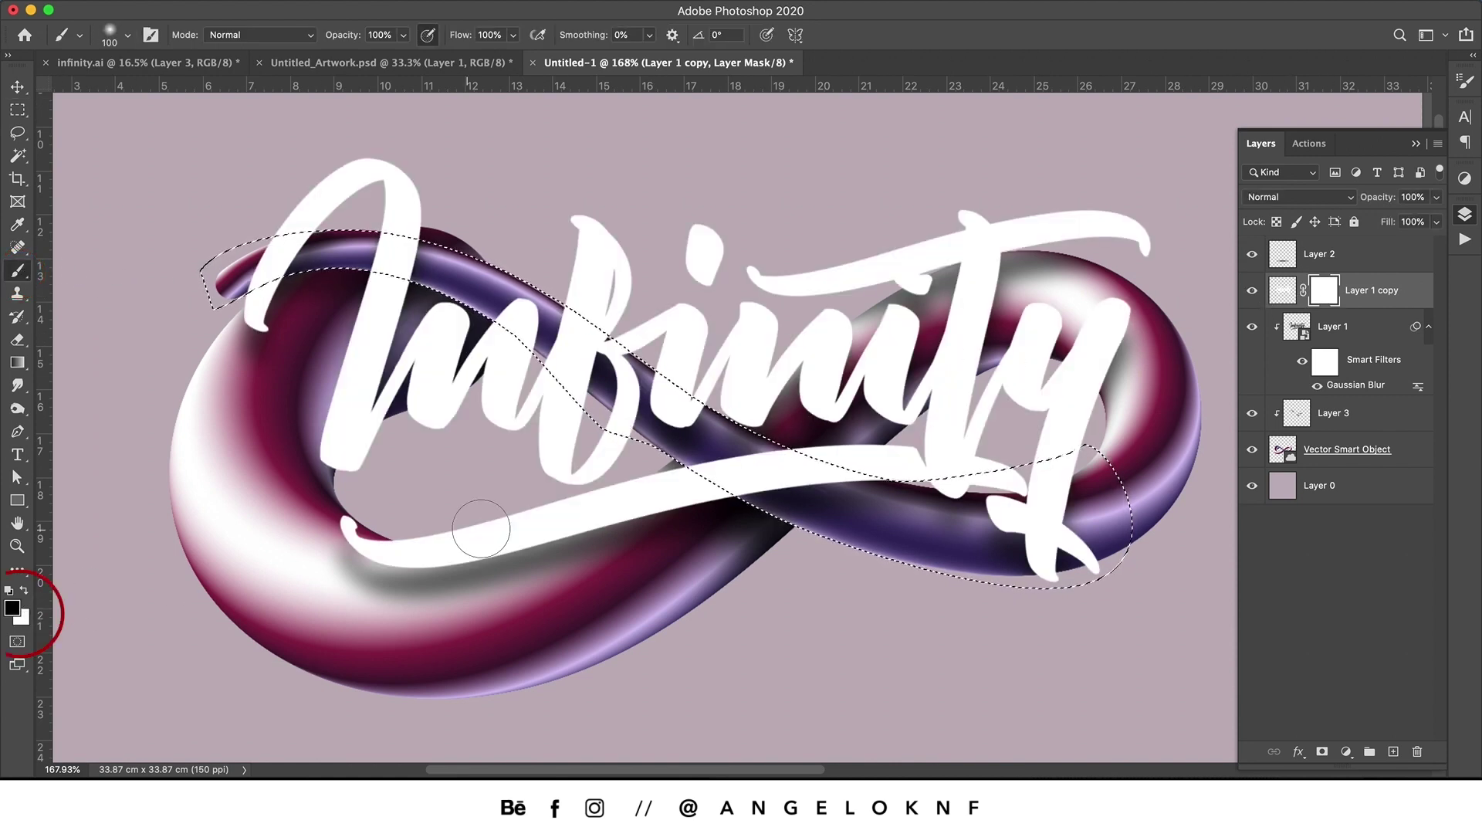
# Mask out the lettering's swash and the I's stem over the thin purple strand with a 60 px hard round brush, and deselect.
pyautogui.rightClick(868, 525)
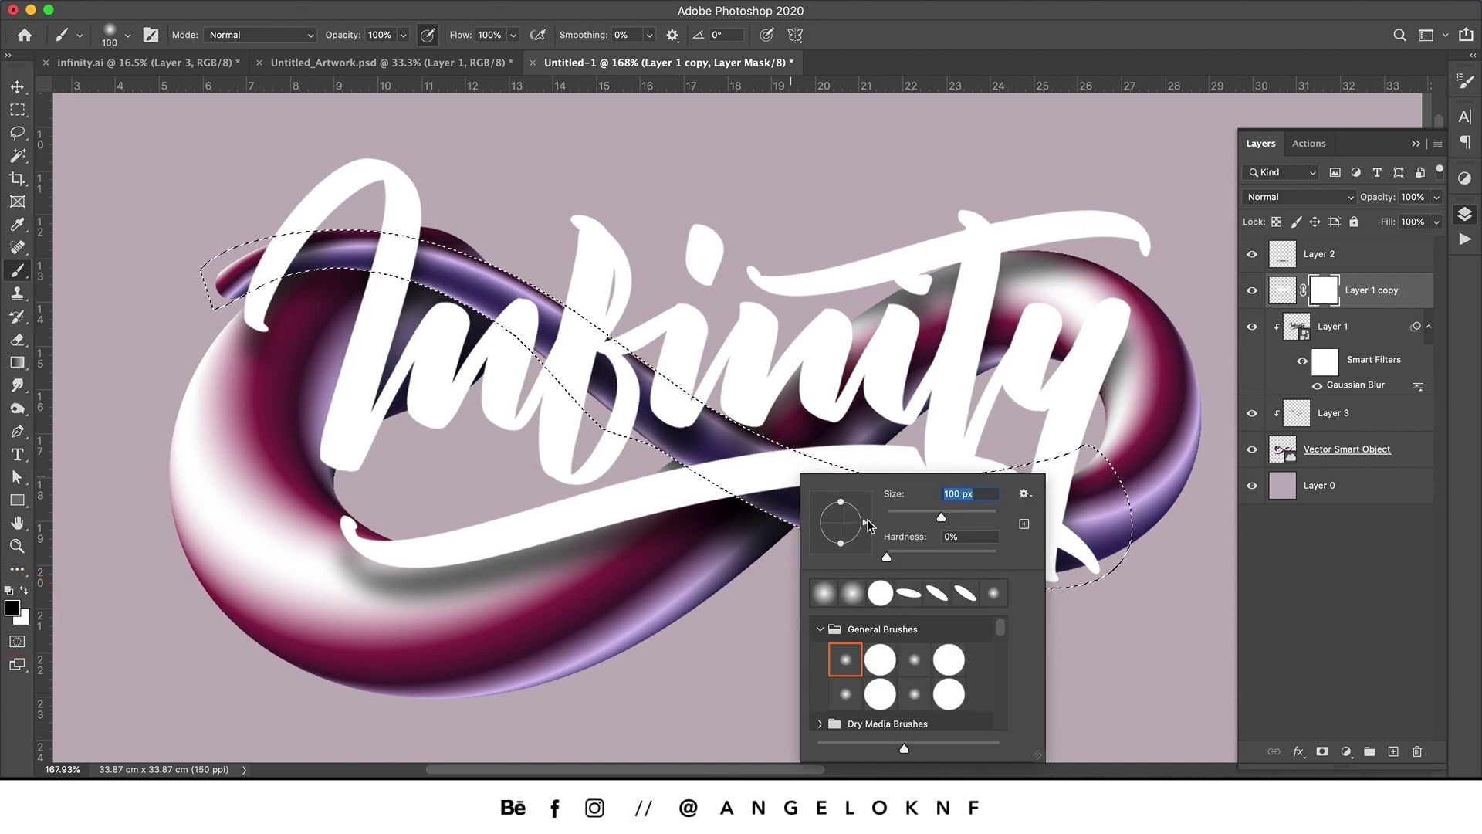
pyautogui.click(880, 660)
pyautogui.press('Return')
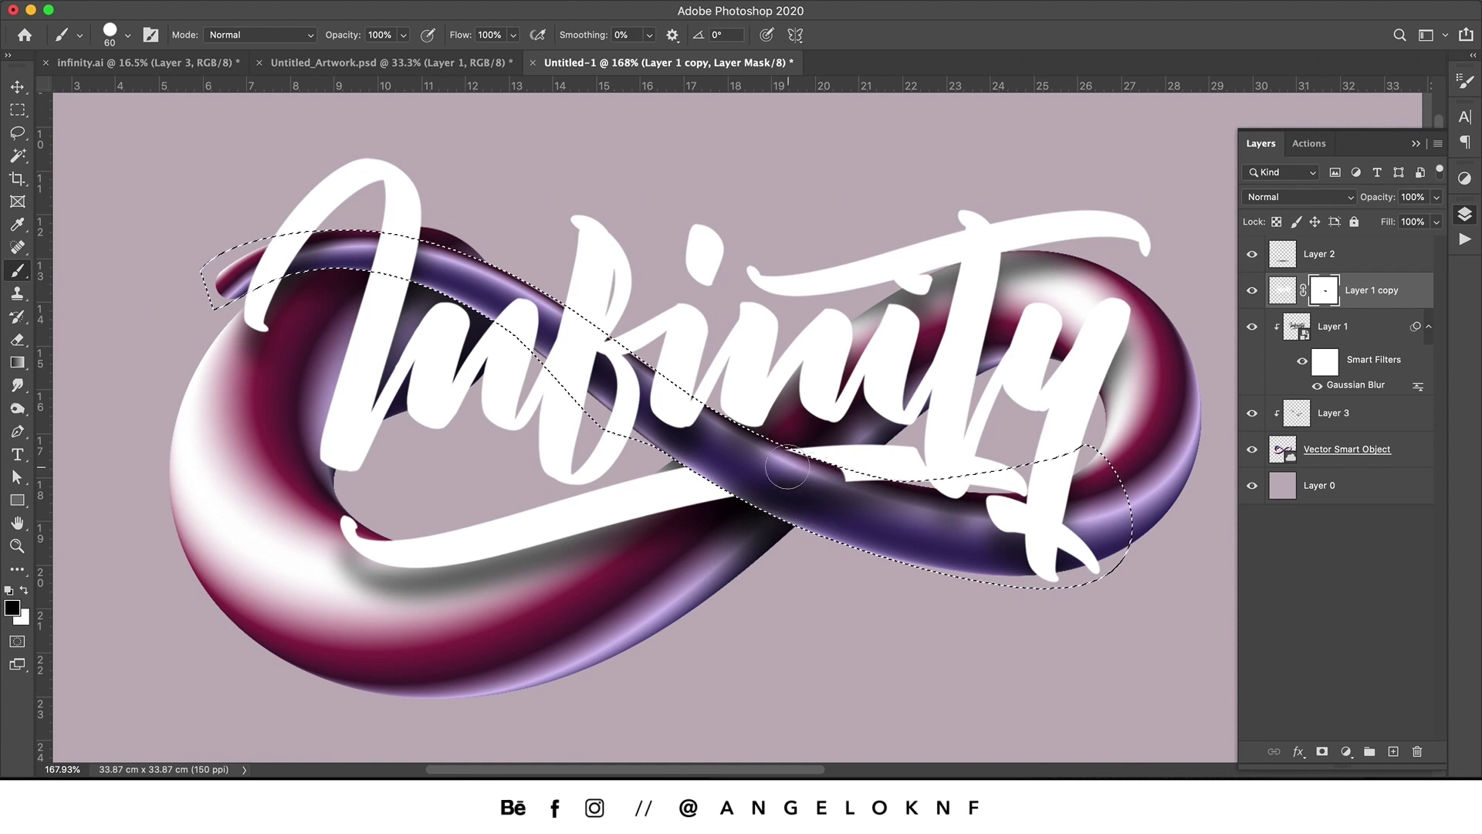
pyautogui.moveTo(373, 274); pyautogui.dragTo(390, 243)
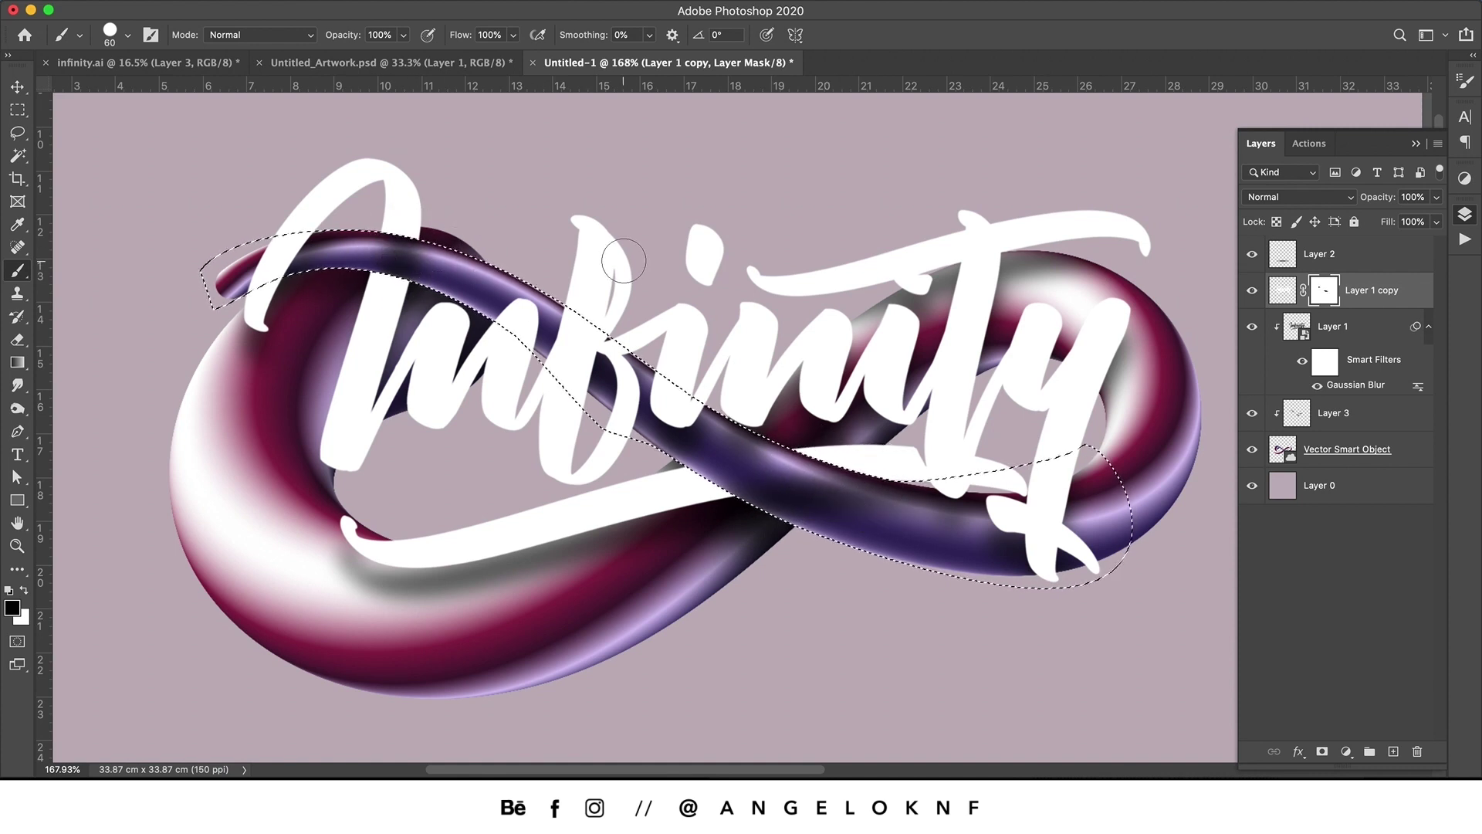
pyautogui.press('m')
pyautogui.press('super+d')
# Copy the lettering's layer mask from Layer 1 copy onto the blurred shadow layer, Layer 1.
pyautogui.press('z')
pyautogui.moveTo(840, 445); pyautogui.dragTo(806, 446)
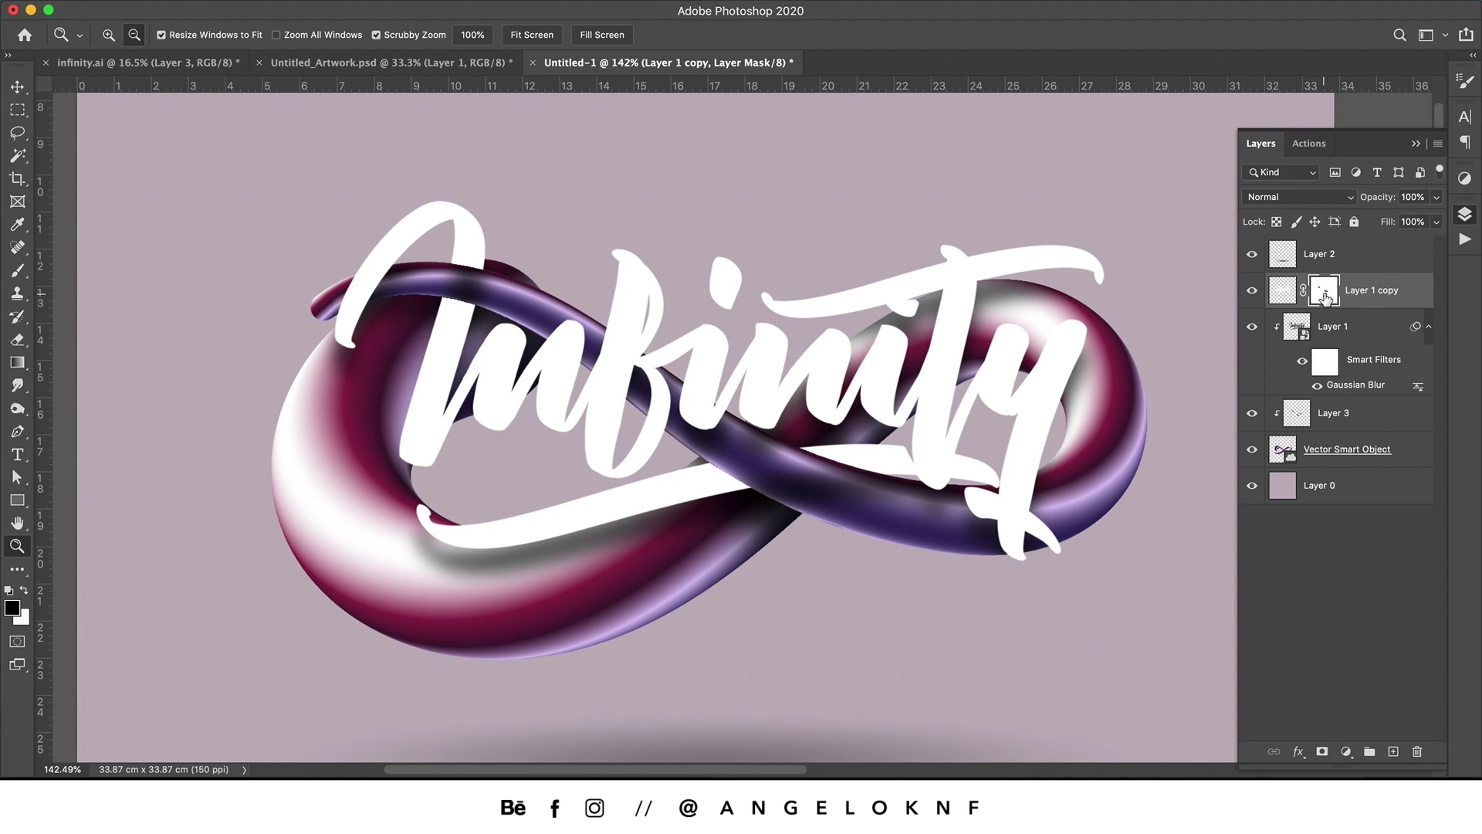
pyautogui.moveTo(1325, 297); pyautogui.dragTo(1351, 340)
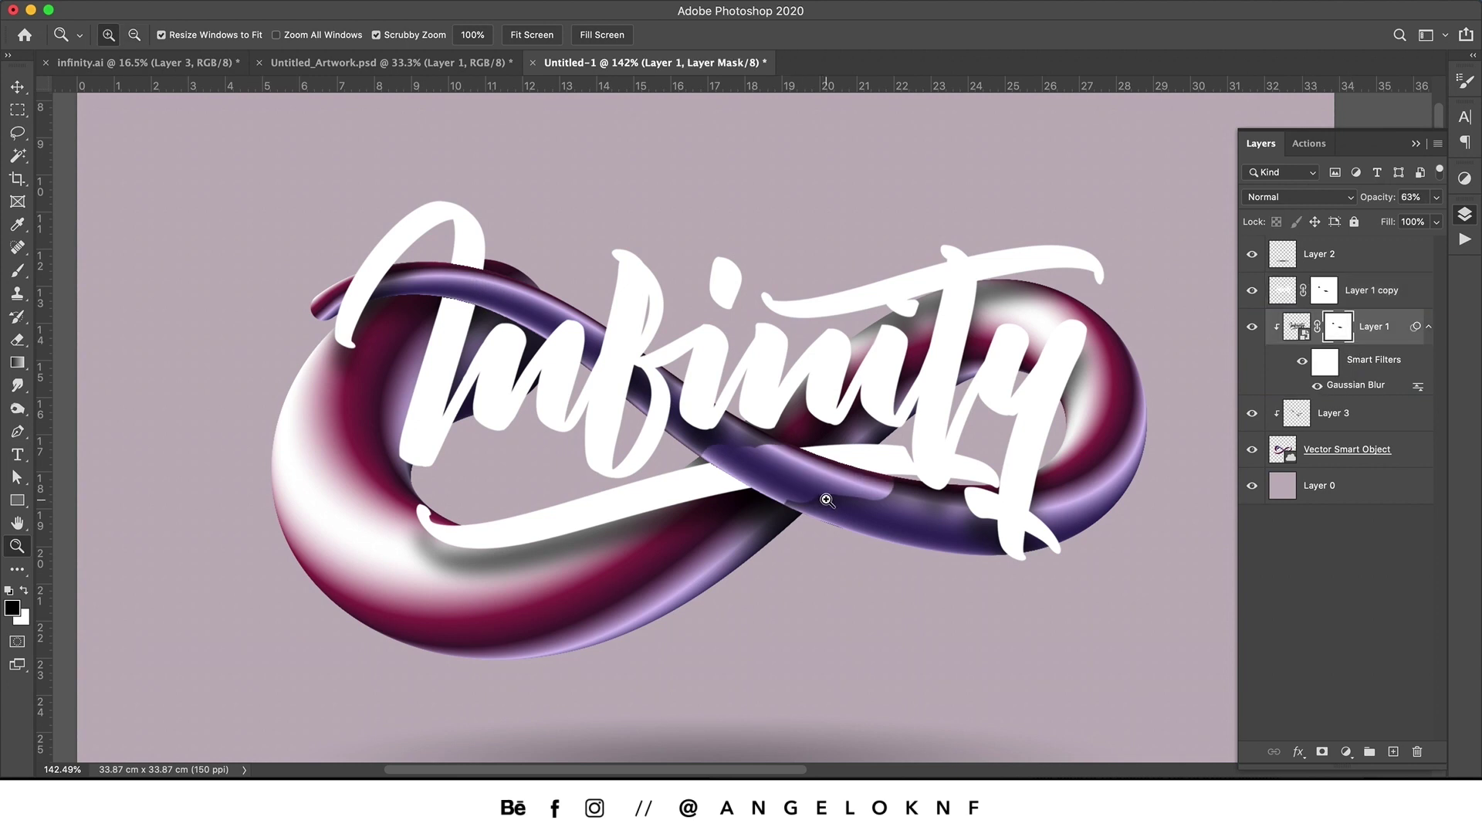
# Blend out the leftover shadow on the thin strand near the crossing by painting Layer 1's mask with a soft 60 px brush.
pyautogui.press('b')
pyautogui.rightClick(839, 496)
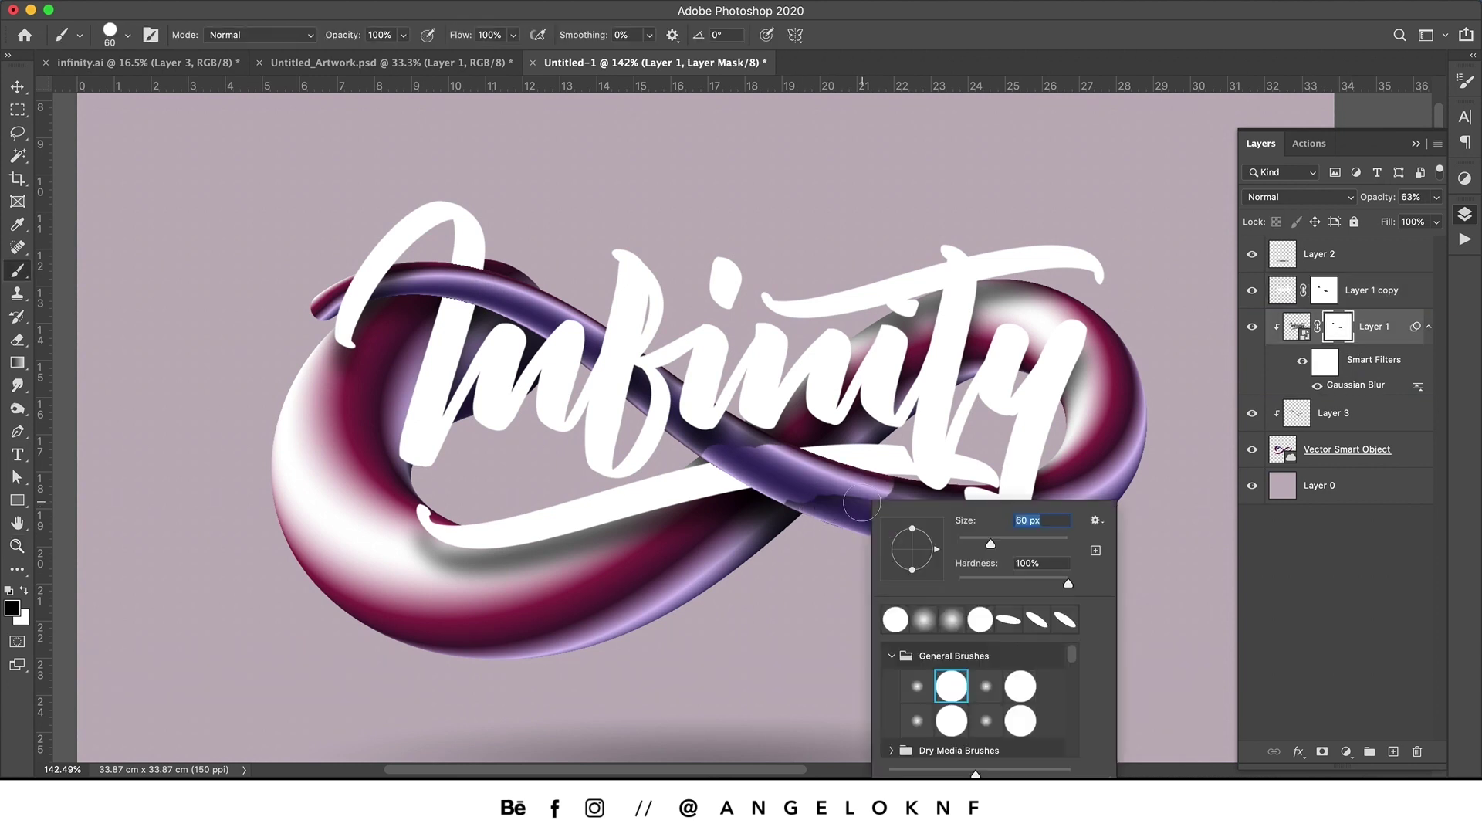
pyautogui.press('Escape')
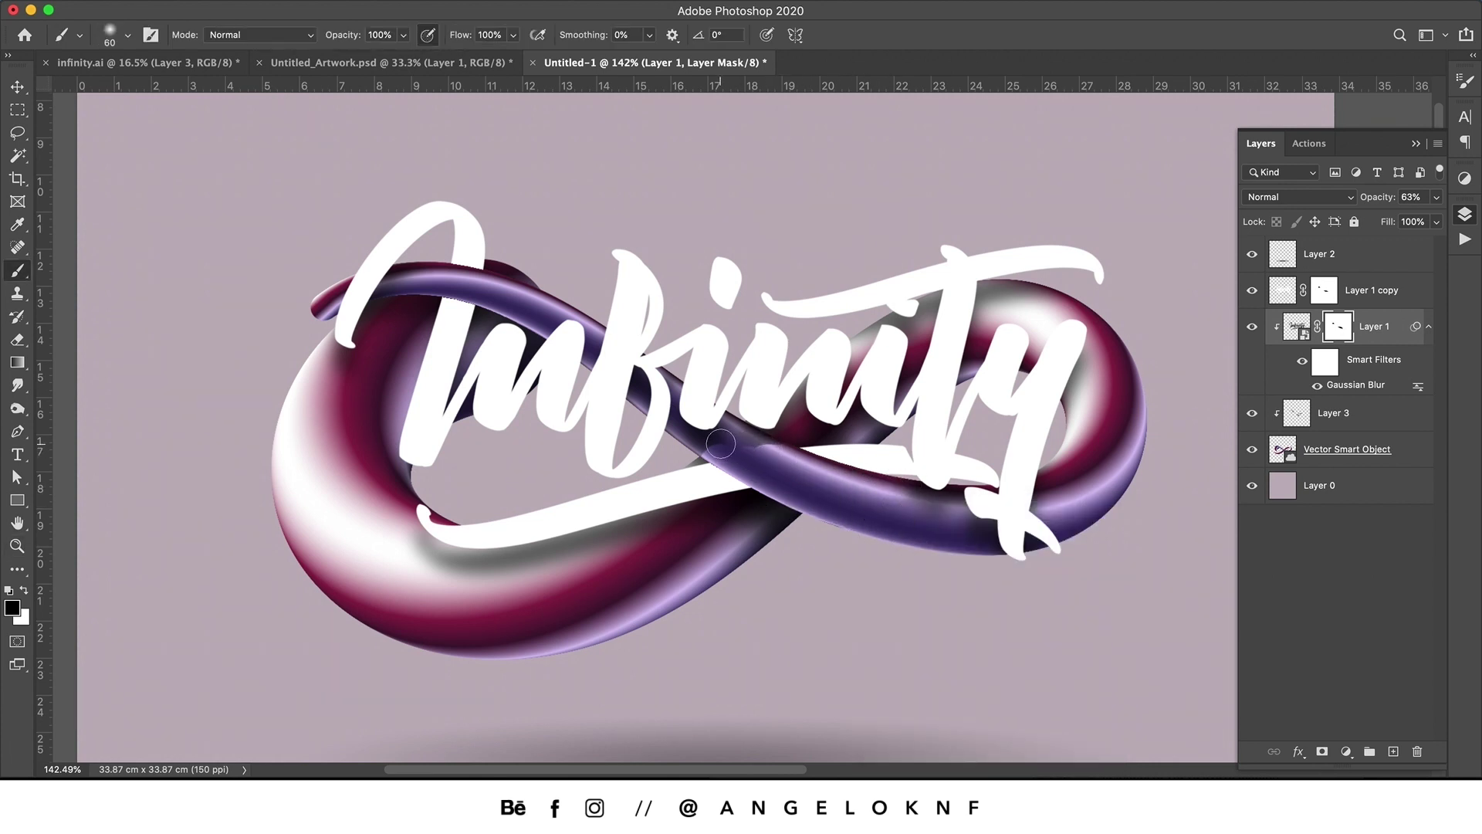
pyautogui.moveTo(763, 444); pyautogui.dragTo(765, 449)
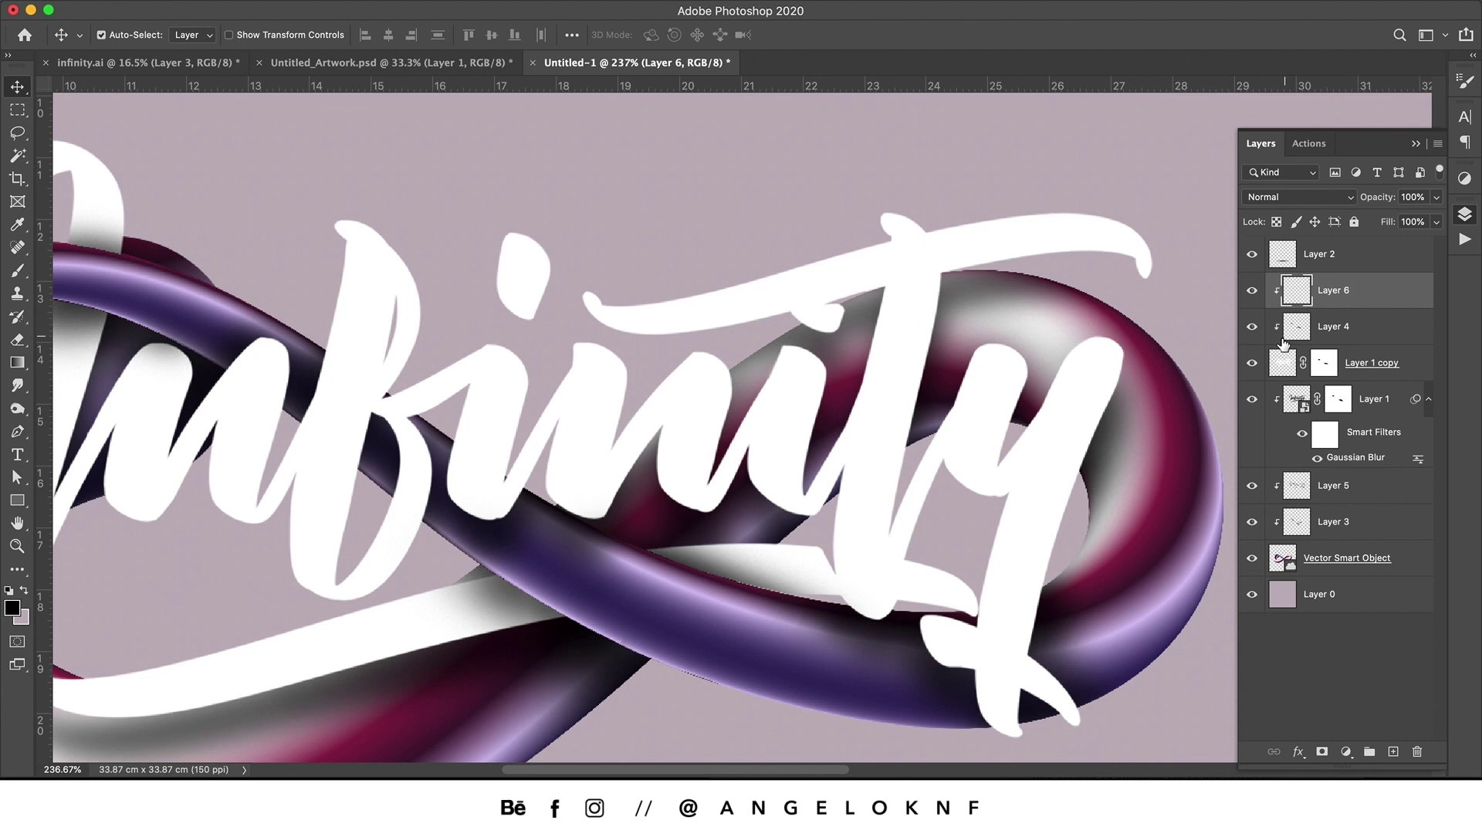
# Trace a closed pen path around the upper part of the t's stem, just below its crossbar.
pyautogui.press('z')
pyautogui.moveTo(995, 282); pyautogui.dragTo(751, 299)
pyautogui.press('p')
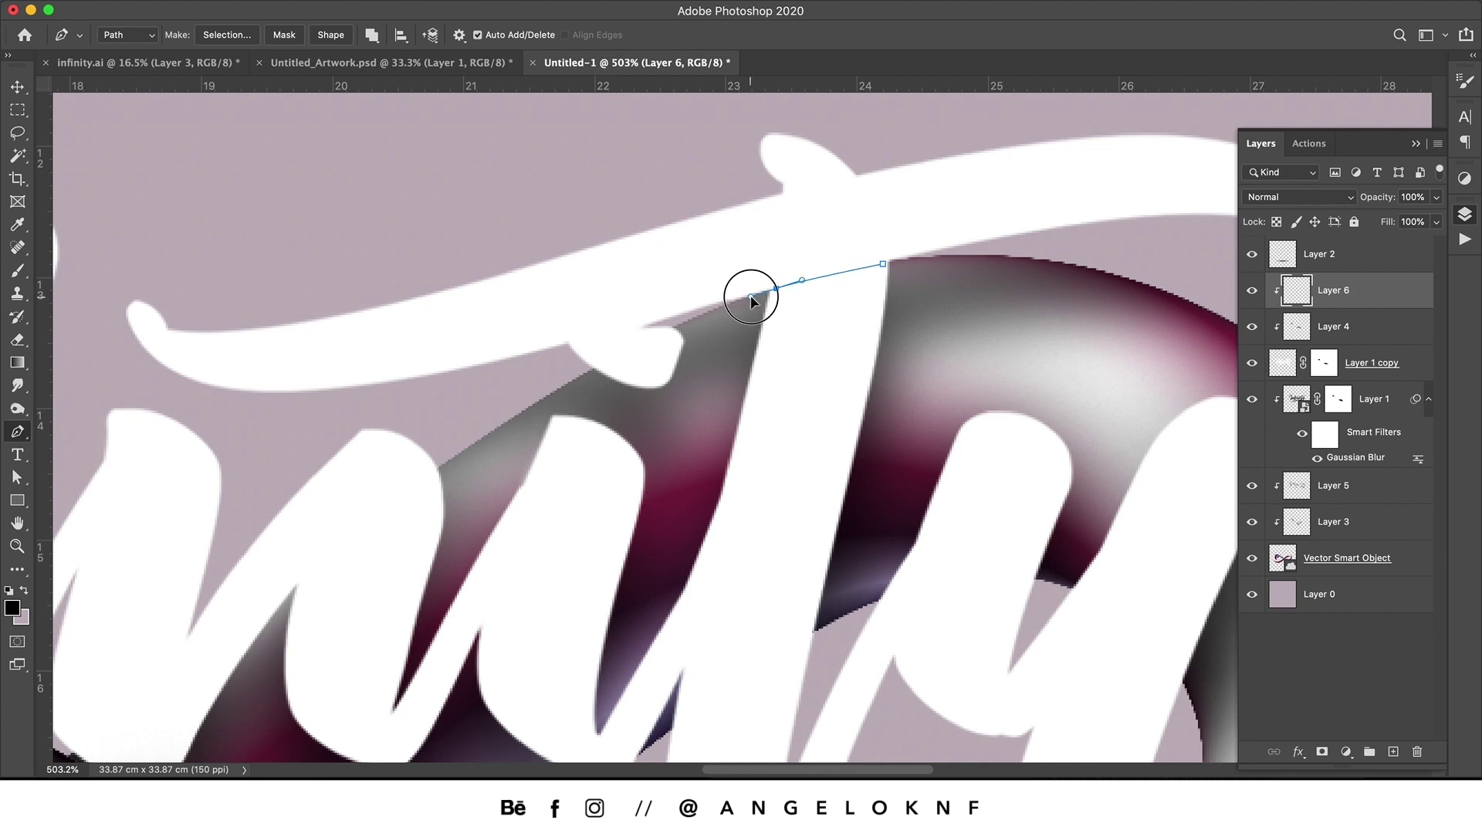
pyautogui.click(883, 265)
pyautogui.moveTo(739, 456); pyautogui.dragTo(727, 488)
pyautogui.press('super+z')
pyautogui.keyDown('alt'); pyautogui.click(776, 289); pyautogui.keyUp('alt')
pyautogui.moveTo(839, 491); pyautogui.dragTo(854, 431)
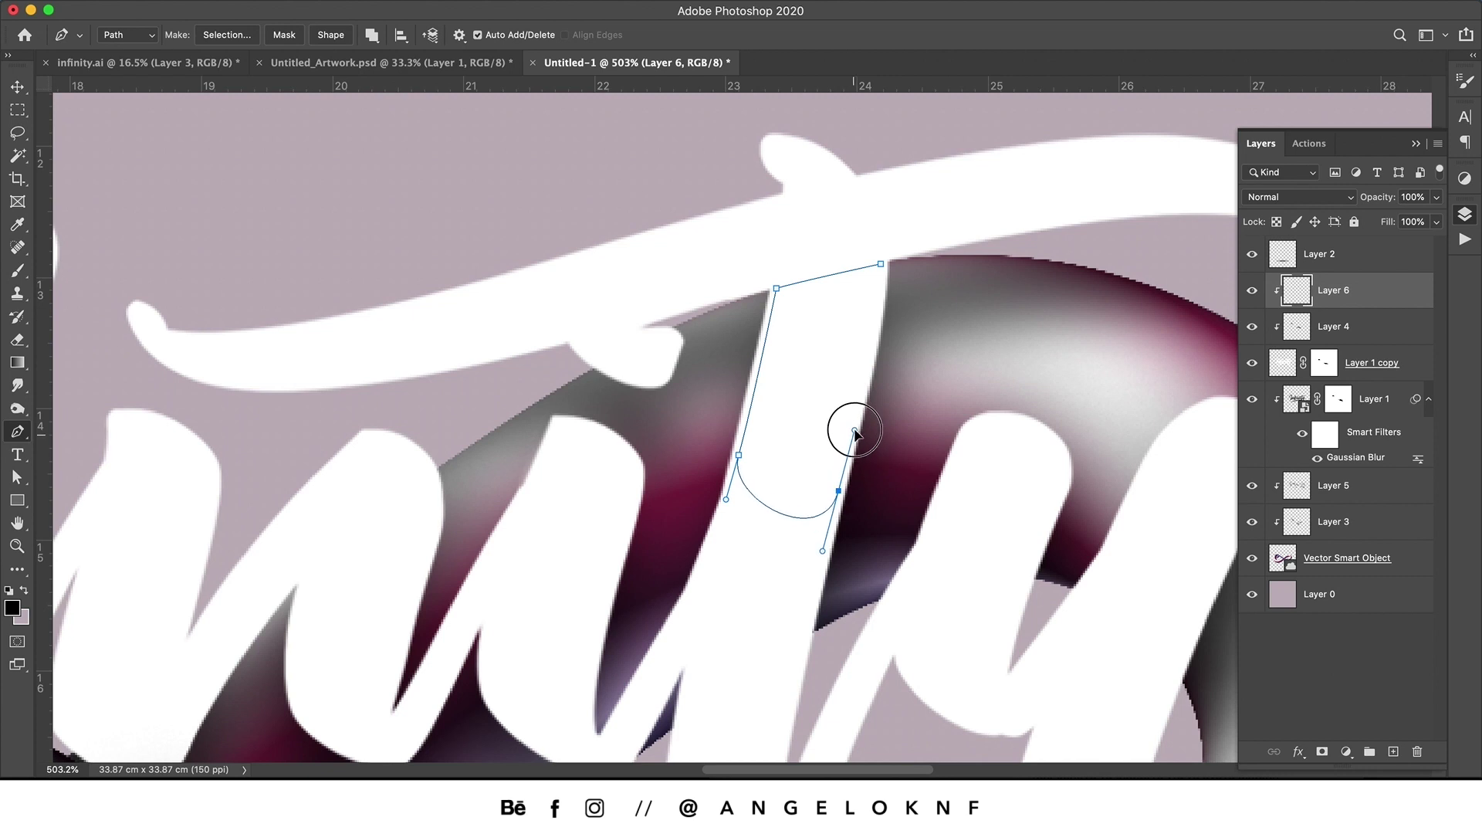
pyautogui.click(884, 267)
# Convert the stem path to a selection, paint a soft black shadow beneath the crossbar with a smaller brush, and deselect.
pyautogui.rightClick(908, 333)
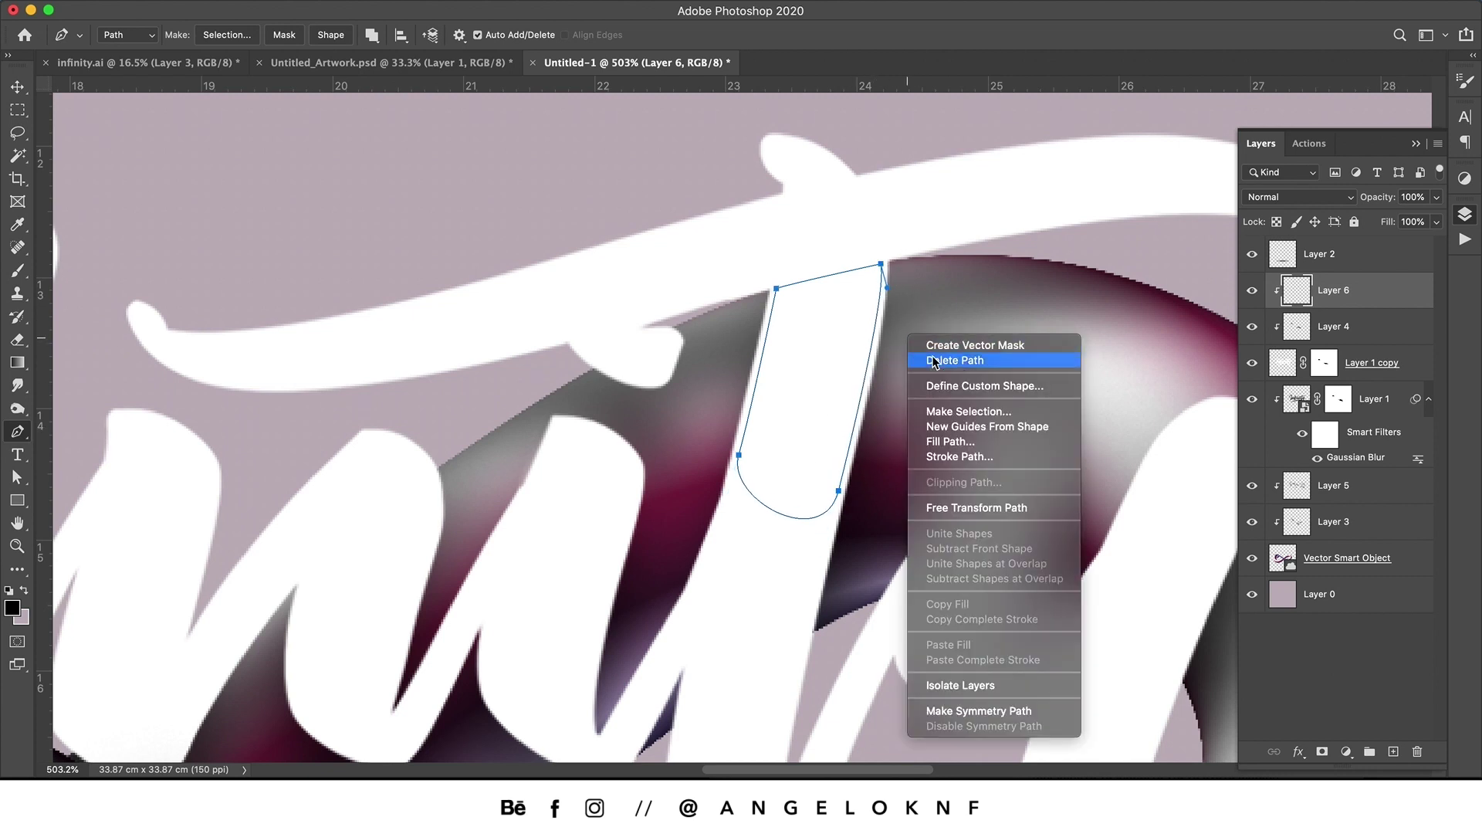
pyautogui.click(968, 413)
pyautogui.click(840, 351)
pyautogui.press('b')
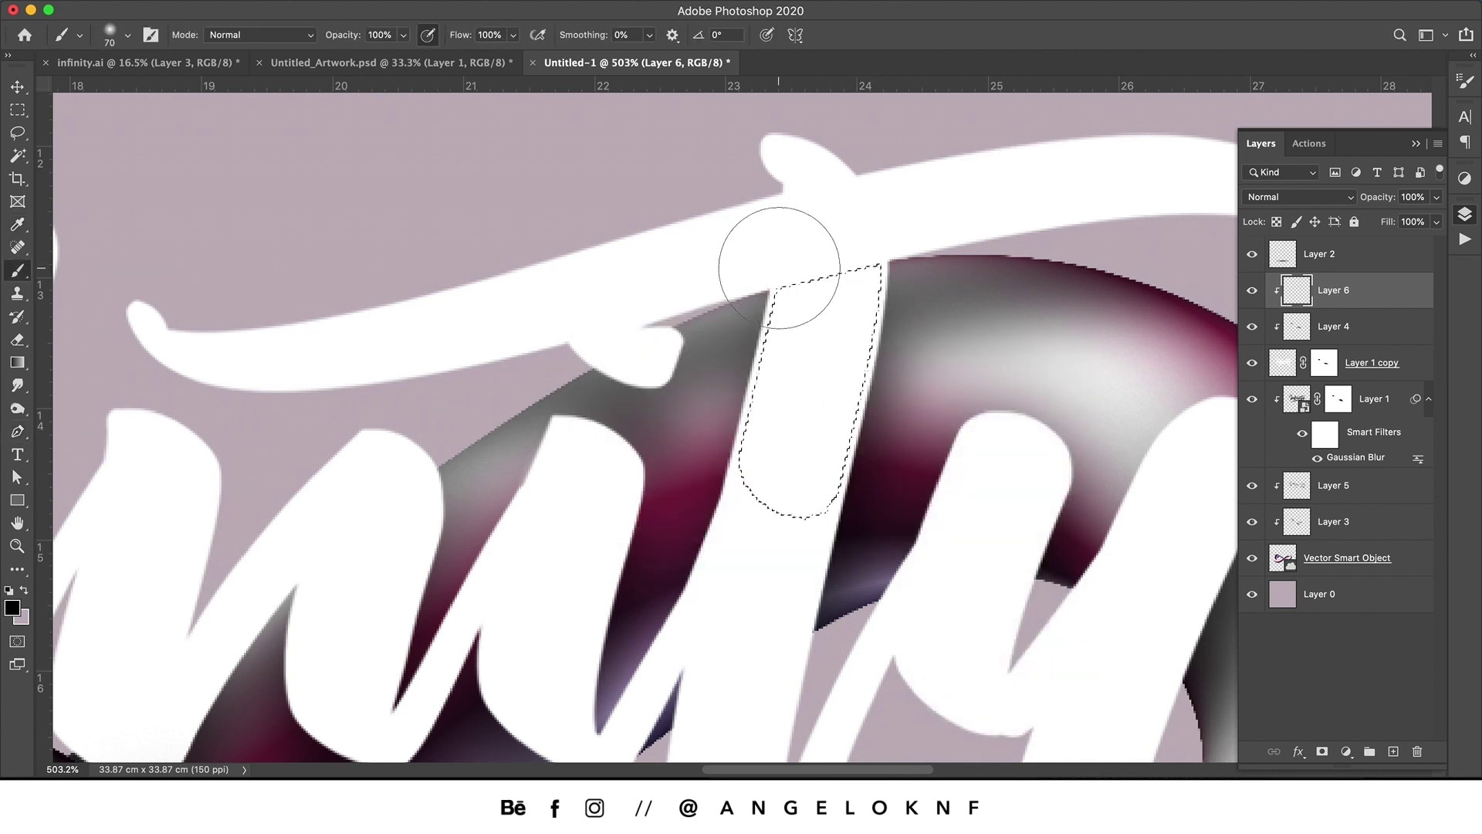
pyautogui.press('[')
pyautogui.press('[')
pyautogui.moveTo(781, 265)
pyautogui.mouseDown()
pyautogui.moveTo(928, 245)
pyautogui.moveTo(808, 243)
pyautogui.moveTo(683, 428)
pyautogui.moveTo(764, 259)
pyautogui.moveTo(712, 346)
pyautogui.moveTo(821, 233)
pyautogui.mouseUp()
pyautogui.press('m')
pyautogui.click(920, 327)
# Paint a thin shadow strip with a 1 px brush where the t's top nib meets the crossbar.
pyautogui.press('z')
pyautogui.moveTo(919, 327)
pyautogui.mouseDown()
pyautogui.moveTo(843, 374)
pyautogui.moveTo(918, 326)
pyautogui.mouseUp()
pyautogui.press('super+z')
pyautogui.press('b')
pyautogui.press('z')
pyautogui.moveTo(946, 405)
pyautogui.mouseDown()
pyautogui.moveTo(867, 395)
pyautogui.moveTo(957, 395)
pyautogui.mouseUp()
pyautogui.press('p')
pyautogui.click(817, 311)
pyautogui.moveTo(846, 311); pyautogui.dragTo(856, 311)
pyautogui.press('b')
pyautogui.click(831, 306)
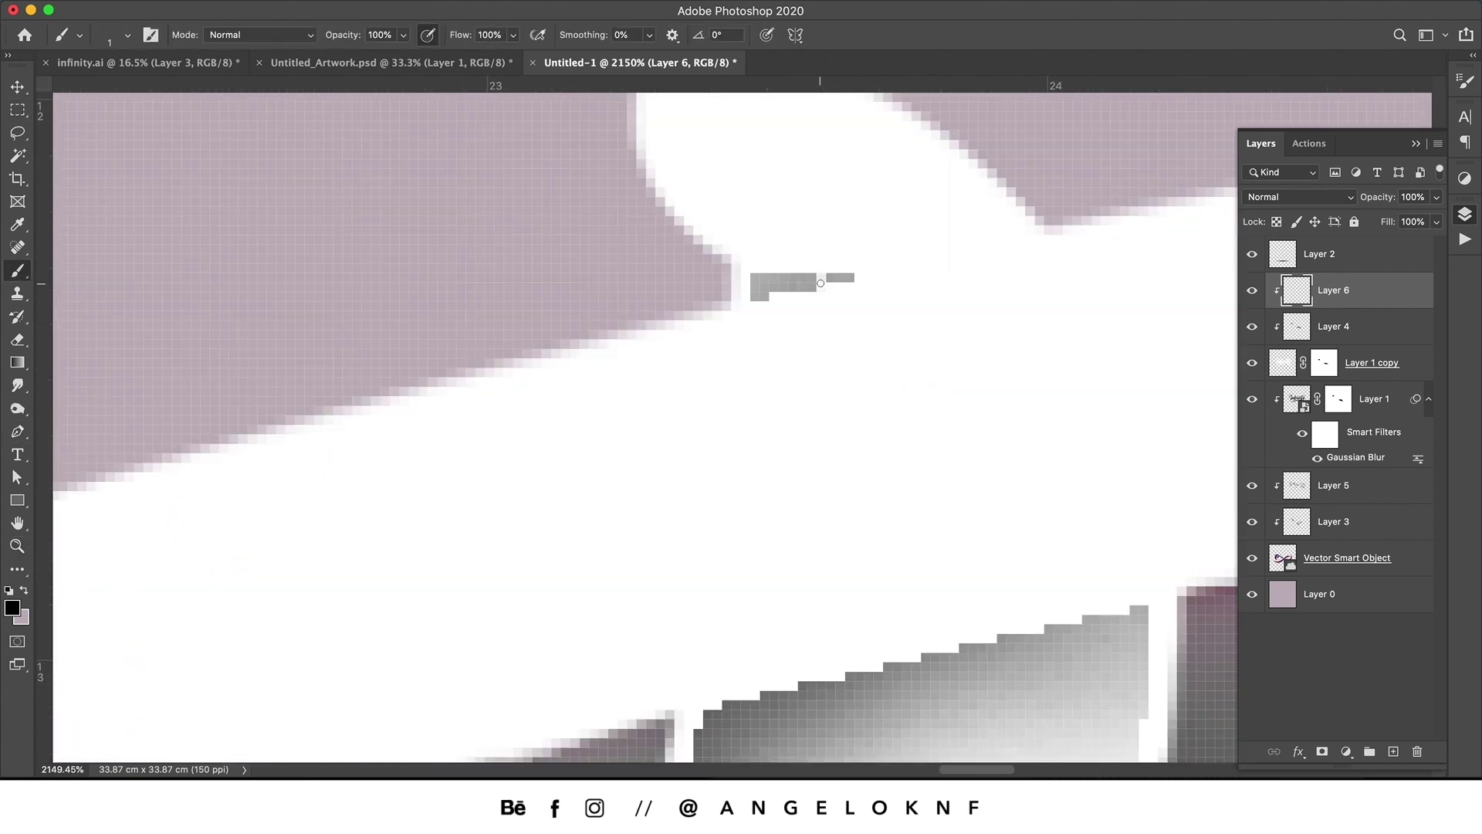
# Outline a section of the t's long crossbar, convert the path to a selection, and brush soft shading into its end.
pyautogui.press('z')
pyautogui.moveTo(957, 394); pyautogui.dragTo(893, 393)
pyautogui.press('p')
pyautogui.click(1000, 391)
pyautogui.moveTo(787, 310); pyautogui.dragTo(567, 325)
pyautogui.moveTo(786, 384); pyautogui.dragTo(796, 385)
pyautogui.click(1000, 390)
pyautogui.rightClick(887, 339)
pyautogui.click(927, 397)
pyautogui.click(850, 352)
pyautogui.press('b')
pyautogui.moveTo(1011, 375)
pyautogui.mouseDown()
pyautogui.moveTo(1030, 343)
pyautogui.moveTo(843, 417)
pyautogui.moveTo(775, 409)
pyautogui.moveTo(915, 385)
pyautogui.mouseUp()
# Outline the small dot tucked under the t's crossbar, convert the path to a selection, and shade it beneath the bar.
pyautogui.press('z')
pyautogui.press('p')
pyautogui.click(809, 374)
pyautogui.moveTo(872, 363); pyautogui.dragTo(887, 368)
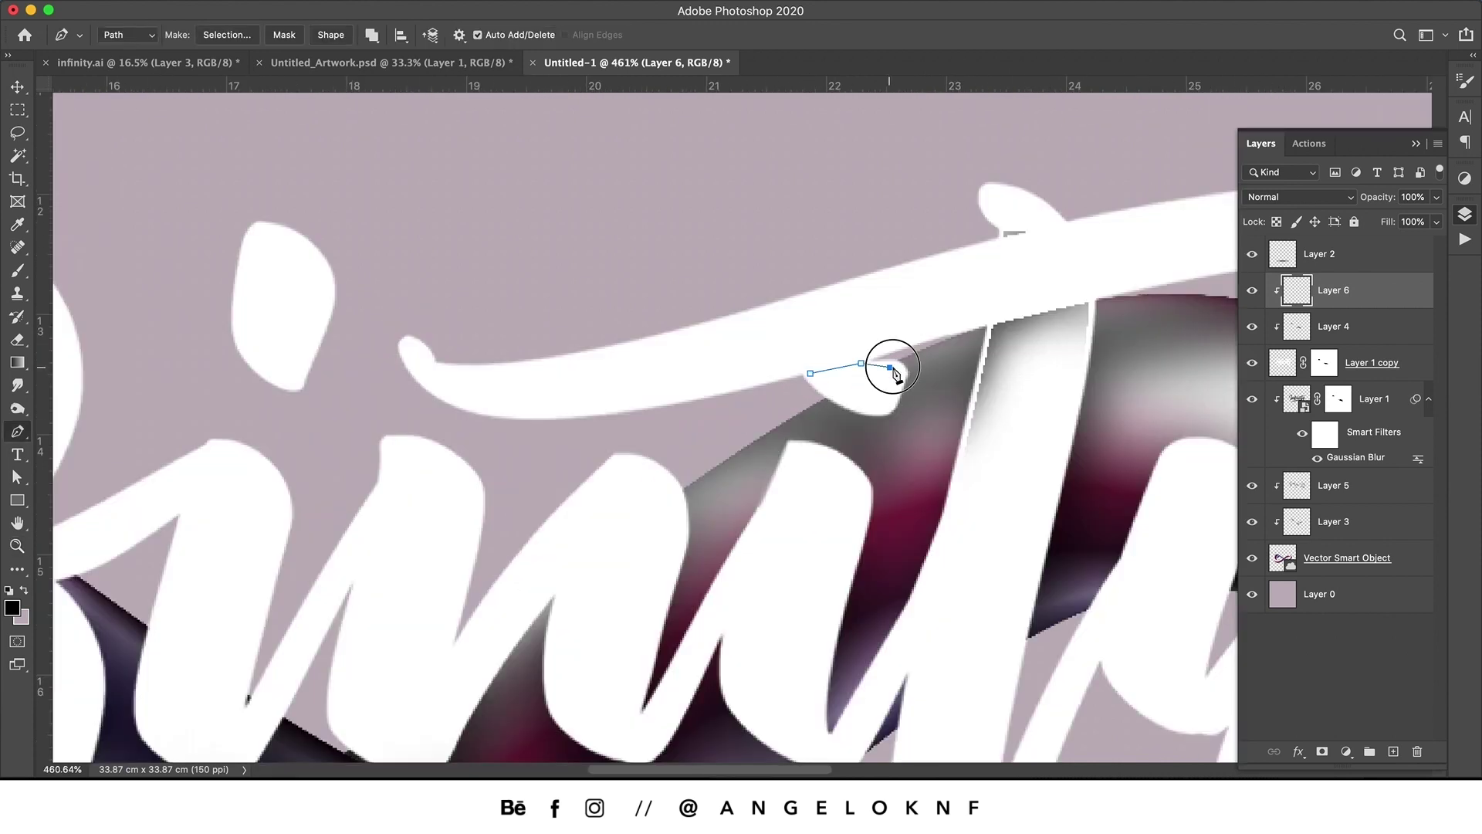
pyautogui.click(809, 375)
pyautogui.rightClick(821, 341)
pyautogui.click(868, 406)
# Outline the left end of the t's crossbar inside its edges, load it as a selection, and brush in soft shading.
pyautogui.click(440, 367)
pyautogui.moveTo(684, 393); pyautogui.dragTo(900, 341)
pyautogui.moveTo(694, 331); pyautogui.dragTo(582, 357)
pyautogui.press('super+Return')
pyautogui.press('b')
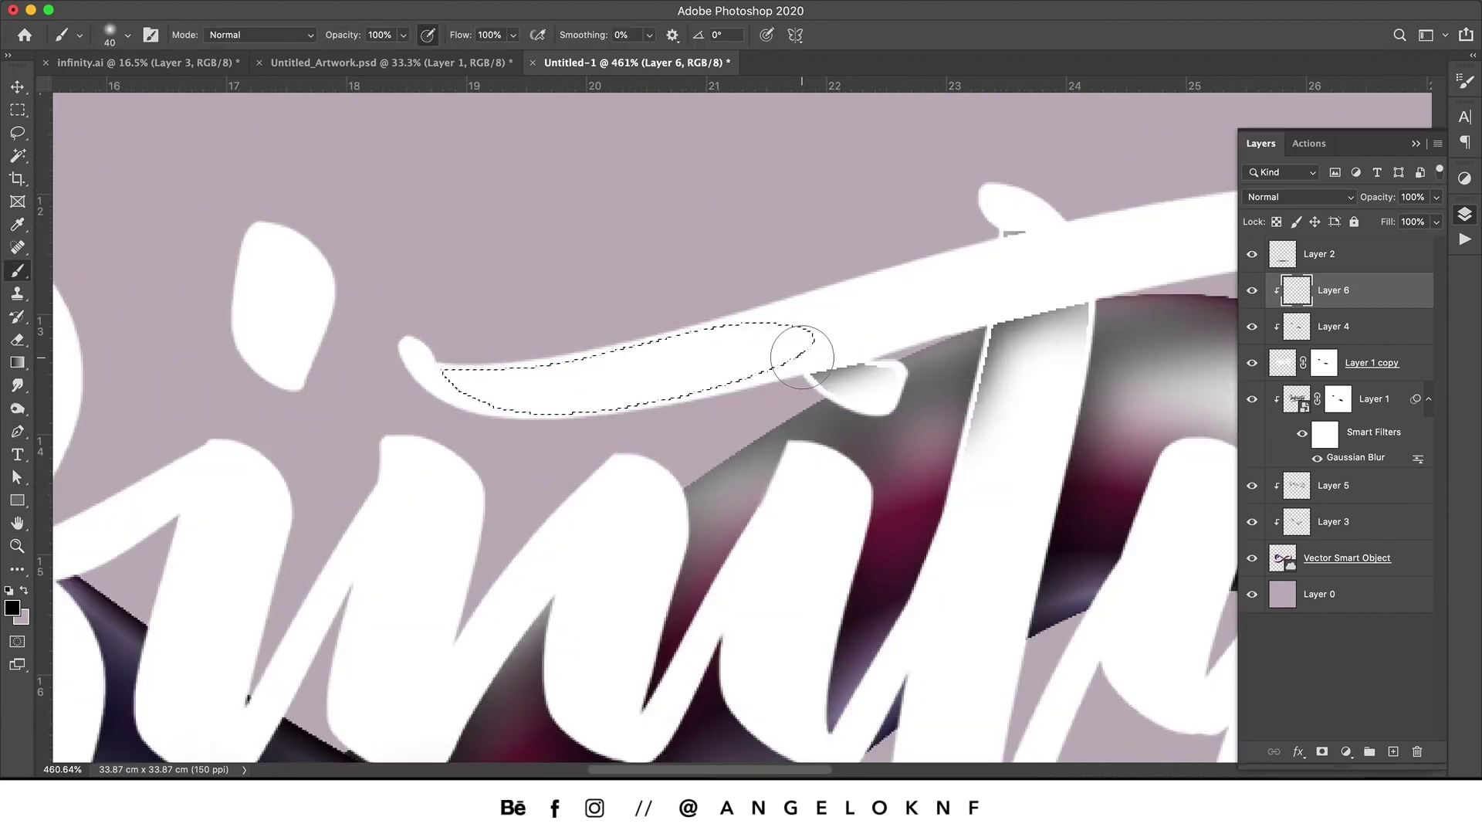
pyautogui.moveTo(473, 438)
pyautogui.mouseDown()
pyautogui.moveTo(665, 420)
pyautogui.moveTo(552, 480)
pyautogui.mouseUp()
# Select the lower tip of the I's left hook with a pen path, shade it softly in black, and deselect.
pyautogui.press('z')
pyautogui.moveTo(331, 361); pyautogui.dragTo(381, 381)
pyautogui.press('p')
pyautogui.click(258, 484)
pyautogui.moveTo(242, 423)
pyautogui.mouseDown()
pyautogui.moveTo(261, 357)
pyautogui.moveTo(295, 392)
pyautogui.mouseUp()
pyautogui.click(285, 333)
pyautogui.moveTo(258, 485); pyautogui.dragTo(247, 509)
pyautogui.press('super+Return')
pyautogui.press('b')
pyautogui.click(230, 488)
pyautogui.press('super+d')
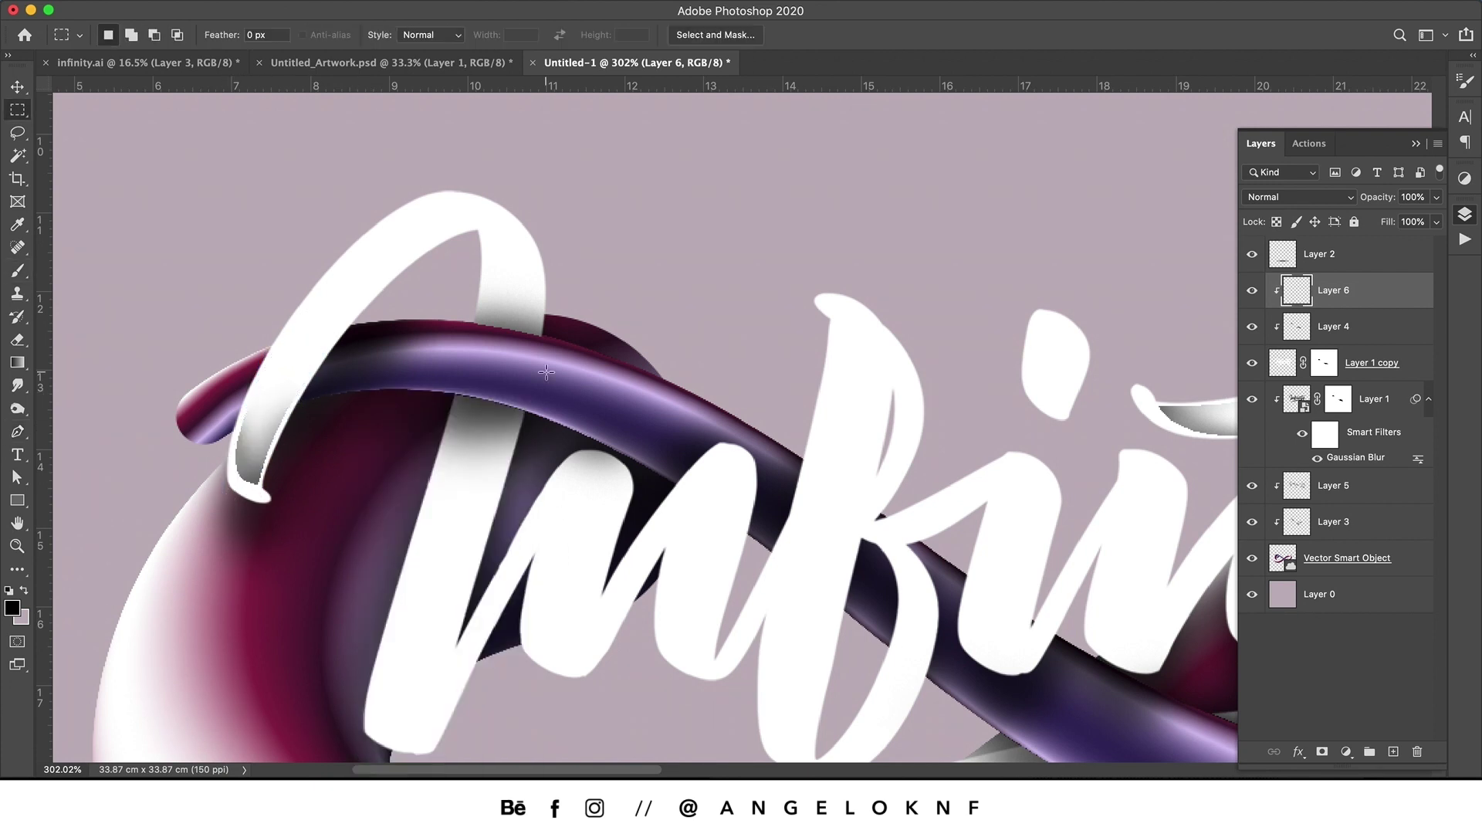
# Select the inner left part of the I's top arch with a pen path, shade its upper end, and deselect.
pyautogui.press('p')
pyautogui.click(475, 225)
pyautogui.moveTo(342, 263); pyautogui.dragTo(231, 378)
pyautogui.moveTo(360, 307); pyautogui.dragTo(413, 249)
pyautogui.press('super+Return')
pyautogui.press('b')
pyautogui.moveTo(464, 202); pyautogui.dragTo(381, 182)
pyautogui.press('super+d')
pyautogui.press('m')
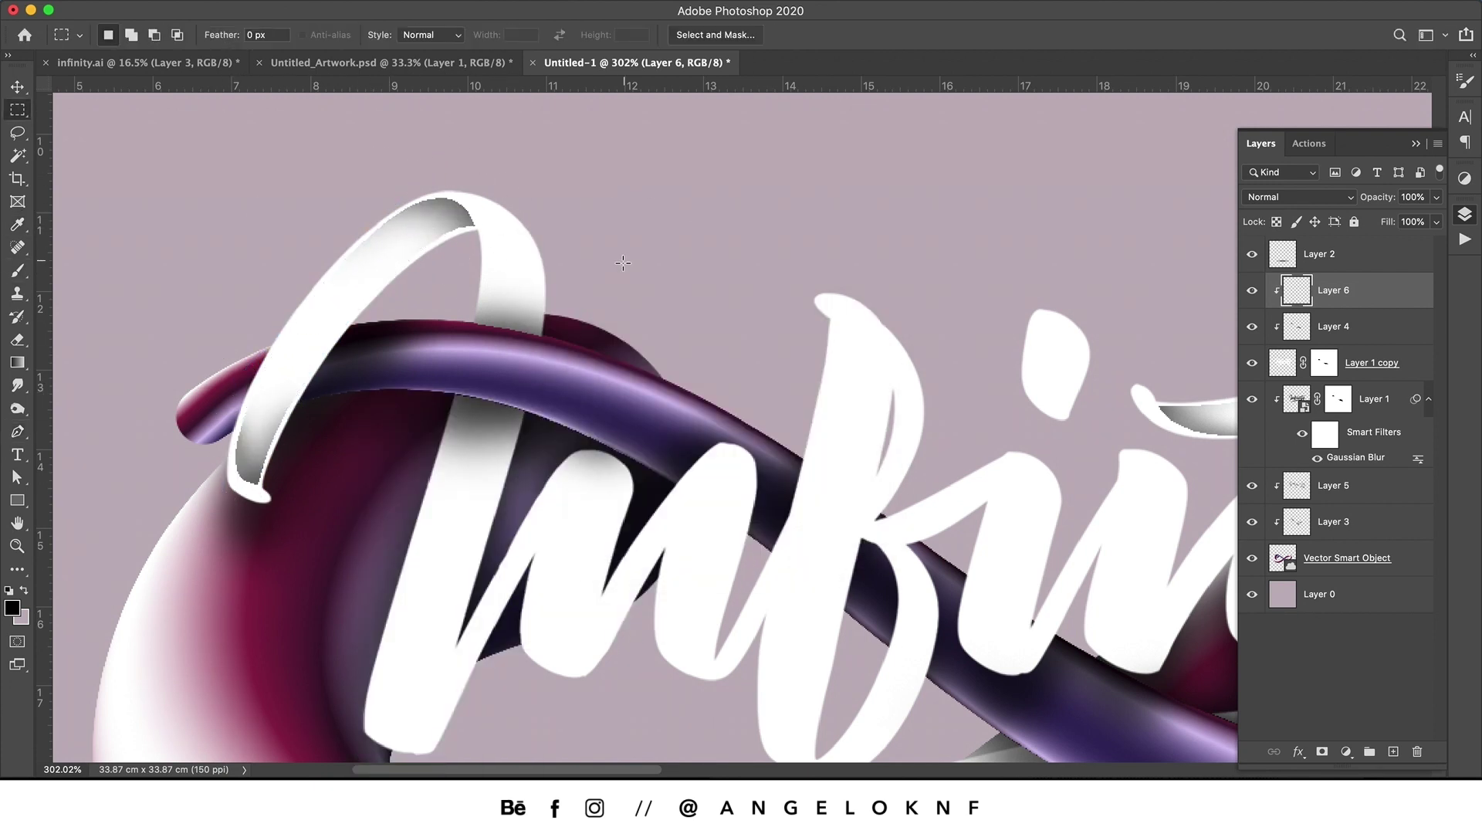
# Clean up the shading's edge at the top of the I's arch with a 7 px eraser.
pyautogui.press('z')
pyautogui.moveTo(518, 243); pyautogui.dragTo(571, 243)
pyautogui.press('l')
pyautogui.press('e')
pyautogui.rightClick(457, 195)
pyautogui.click(480, 236)
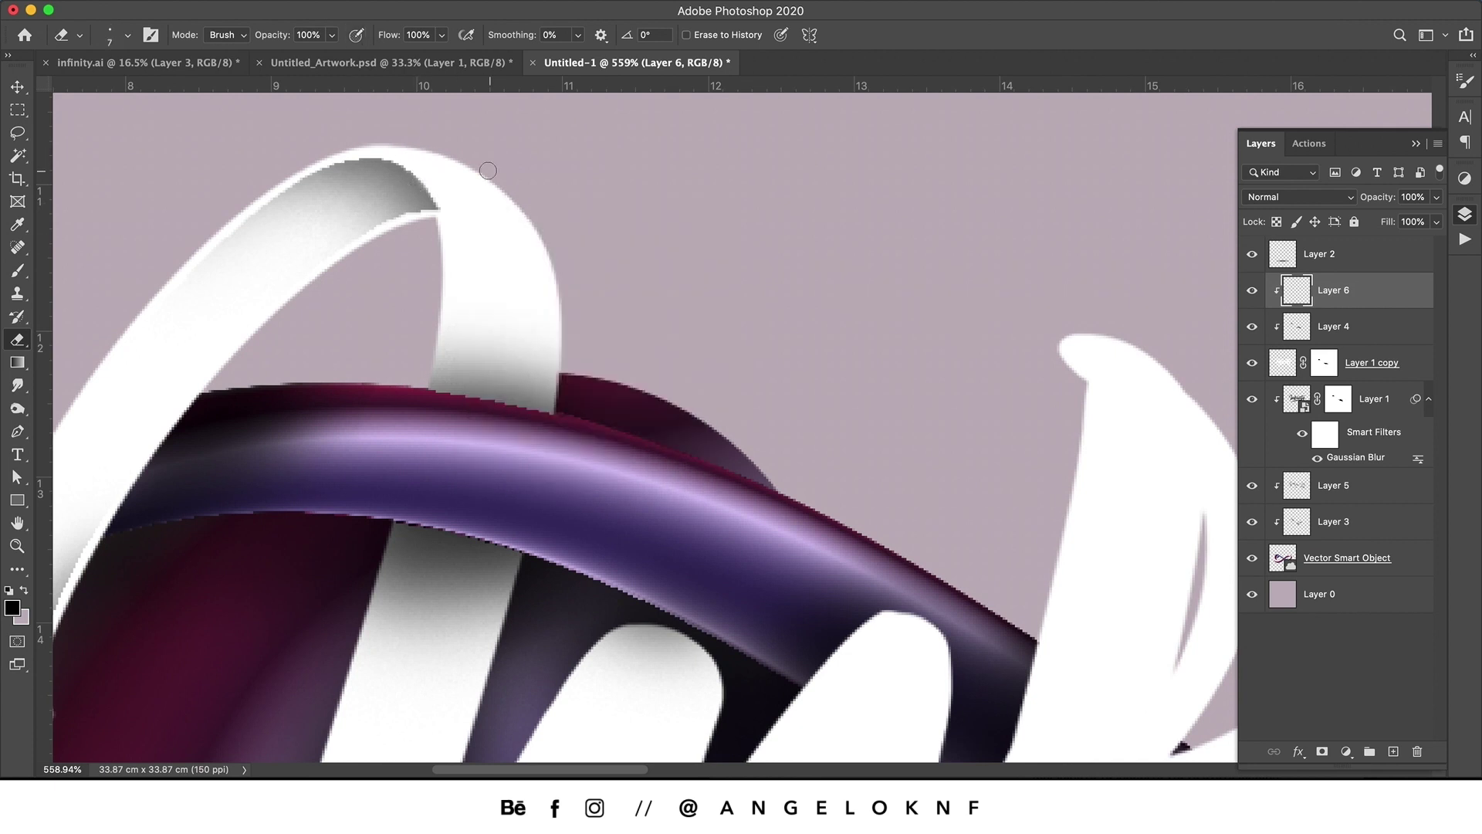
pyautogui.moveTo(419, 179); pyautogui.dragTo(434, 204)
# Select the bottom of the I's stem with a pen path, brush soft shading along its left side, and deselect.
pyautogui.press('z')
pyautogui.moveTo(533, 371); pyautogui.dragTo(486, 370)
pyautogui.press('p')
pyautogui.moveTo(515, 390); pyautogui.dragTo(504, 424)
pyautogui.moveTo(510, 561); pyautogui.dragTo(544, 569)
pyautogui.moveTo(560, 515); pyautogui.dragTo(581, 345)
pyautogui.press('super+Return')
pyautogui.press('b')
pyautogui.click(462, 482)
pyautogui.press('super+d')
# Select the thin stroke joining the I to the first n with a pen path, shade its upper end, and deselect.
pyautogui.press('p')
pyautogui.click(539, 396)
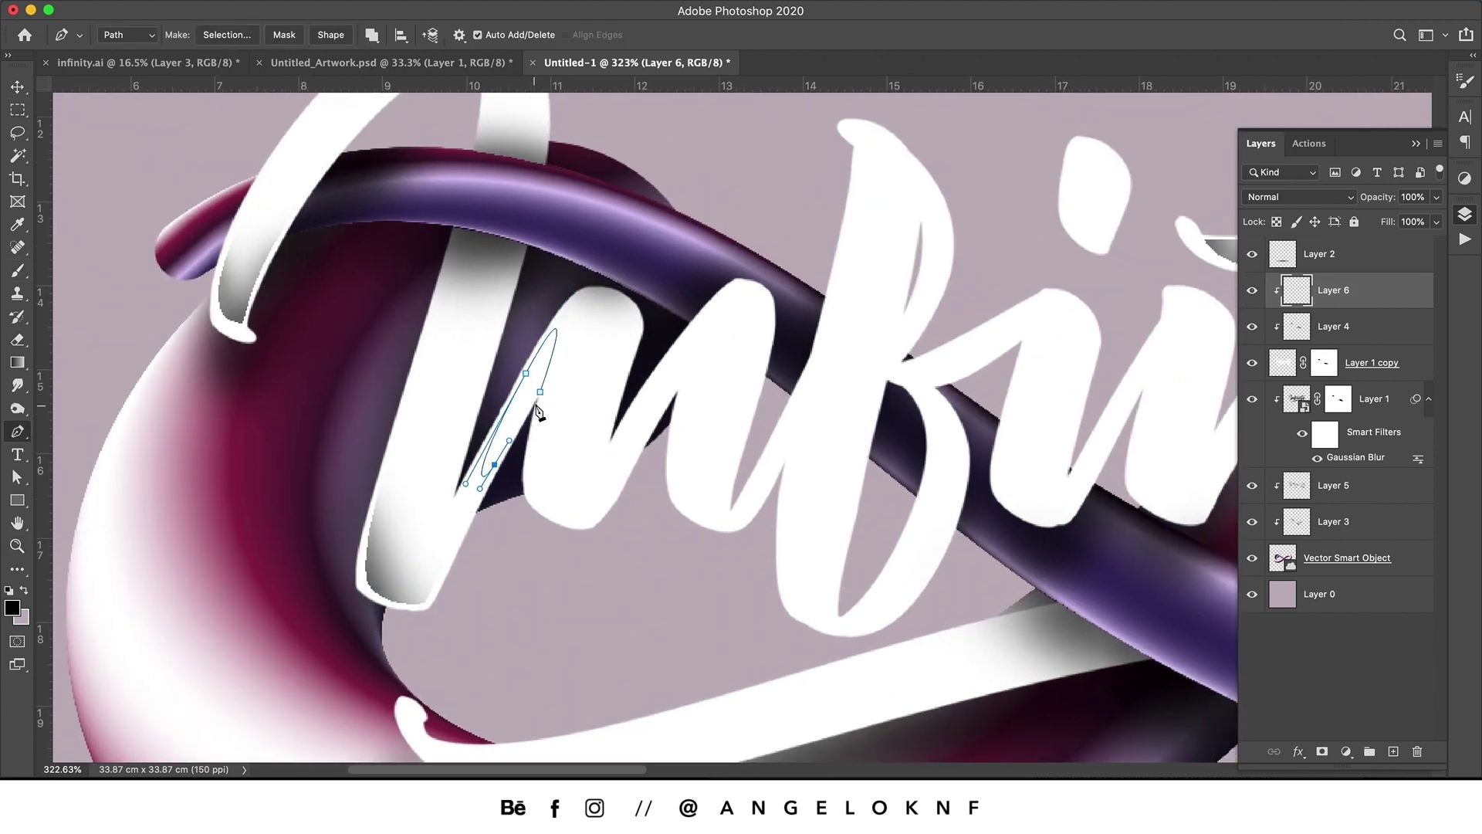
pyautogui.click(540, 392)
pyautogui.press('super+Return')
pyautogui.press('b')
pyautogui.click(587, 362)
pyautogui.press('super+d')
# Select the first n's exit stroke beside the f with a pen path and brush soft shading into it.
pyautogui.press('p')
pyautogui.click(732, 514)
pyautogui.moveTo(774, 480); pyautogui.dragTo(796, 430)
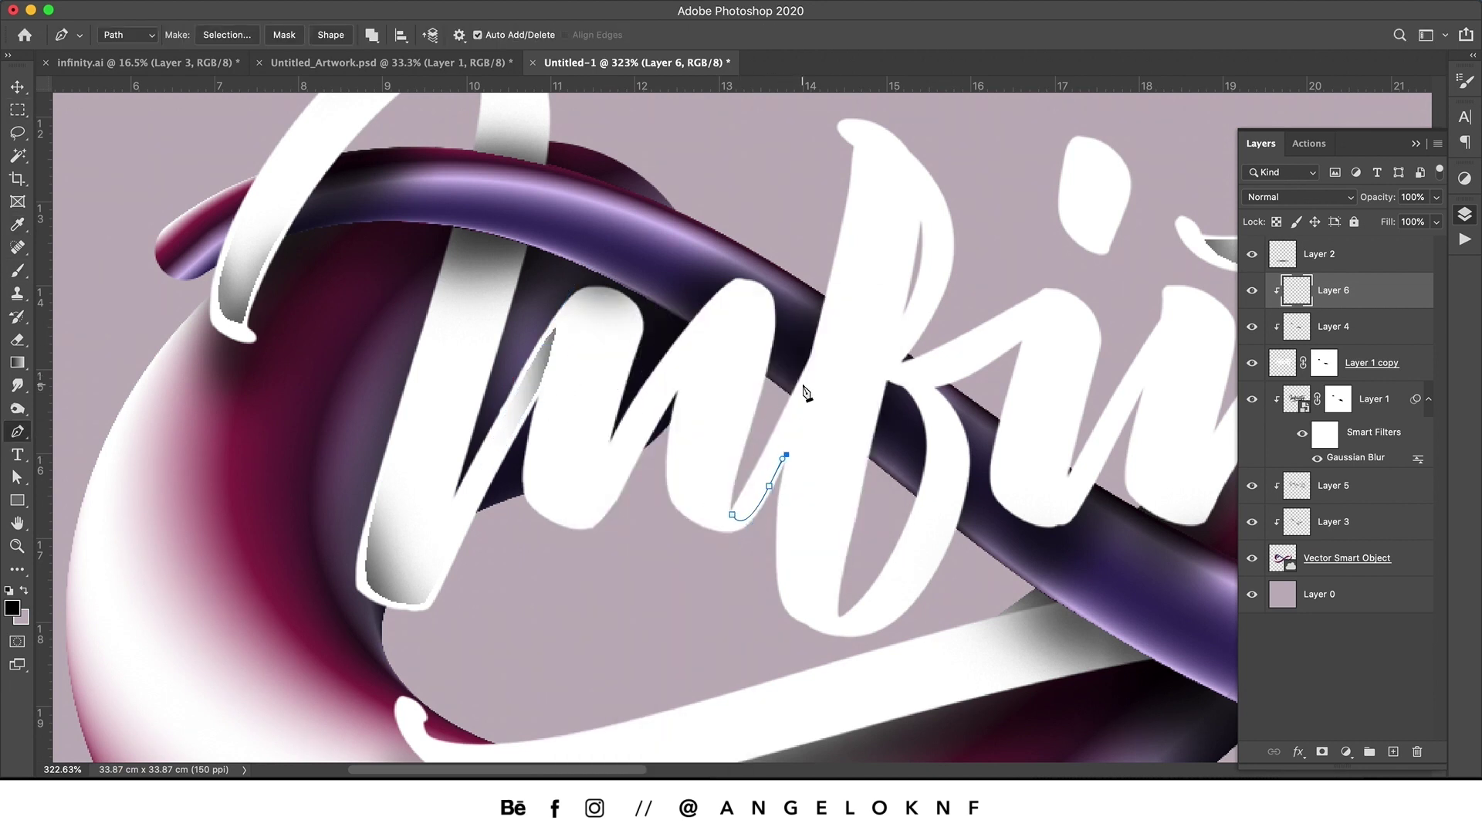
pyautogui.press('super+Return')
pyautogui.press('b')
pyautogui.click(827, 423)
# Select the bottom curve of the f's lower loop with a pen path, shade it softly, and deselect.
pyautogui.moveTo(937, 417); pyautogui.dragTo(758, 433)
pyautogui.press('p')
pyautogui.click(665, 635)
pyautogui.moveTo(754, 584); pyautogui.dragTo(796, 496)
pyautogui.click(750, 499)
pyautogui.moveTo(665, 634); pyautogui.dragTo(618, 674)
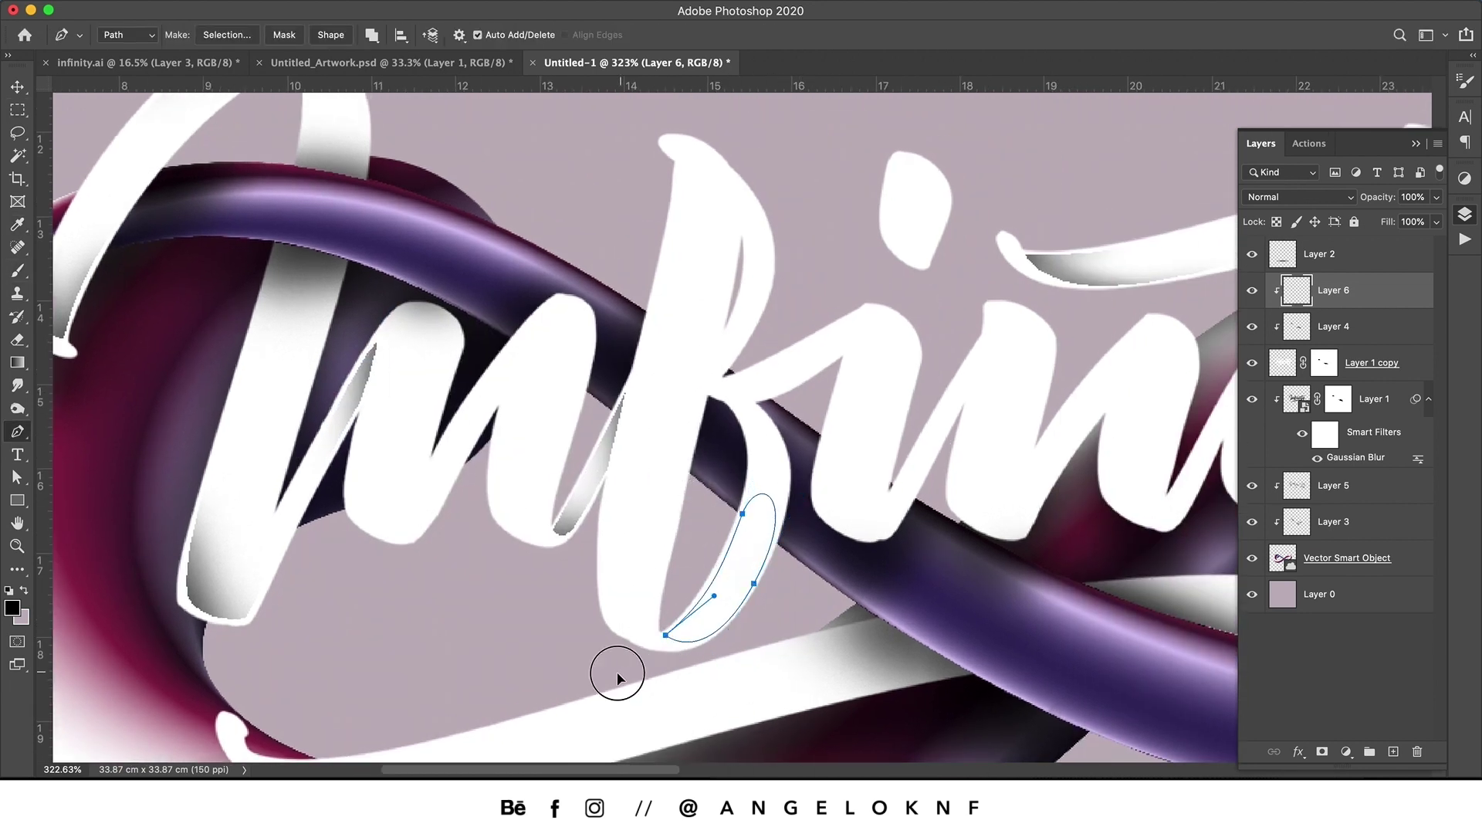
pyautogui.press('super+Return')
pyautogui.press('b')
pyautogui.click(726, 668)
pyautogui.press('m')
pyautogui.press('super+d')
# Select the upper right part of the f's lower loop with a pen path and shade it below the connecting stroke.
pyautogui.press('p')
pyautogui.click(736, 413)
pyautogui.moveTo(768, 517); pyautogui.dragTo(745, 546)
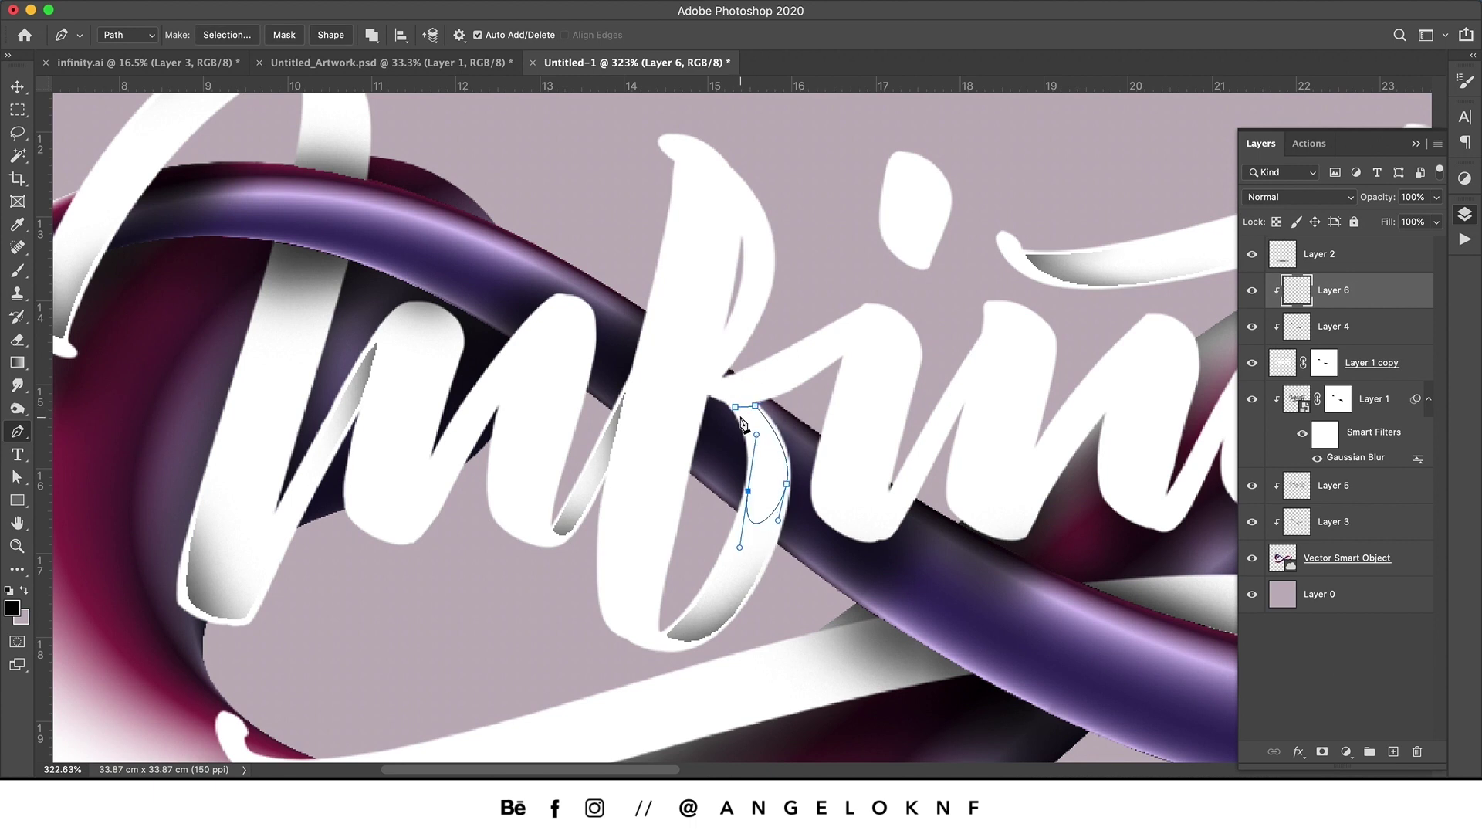
pyautogui.rightClick(775, 444)
pyautogui.click(811, 526)
pyautogui.press('b')
pyautogui.click(747, 394)
# Select the stroke connecting the f to the i with a pen path, shade both of its ends, and deselect.
pyautogui.click(773, 360)
pyautogui.moveTo(717, 383)
pyautogui.mouseDown()
pyautogui.moveTo(847, 349)
pyautogui.moveTo(775, 364)
pyautogui.mouseUp()
pyautogui.click(712, 392)
pyautogui.click(843, 351)
pyautogui.press('super+Return')
pyautogui.press('b')
pyautogui.click(855, 330)
pyautogui.press('m')
pyautogui.press('super+d')
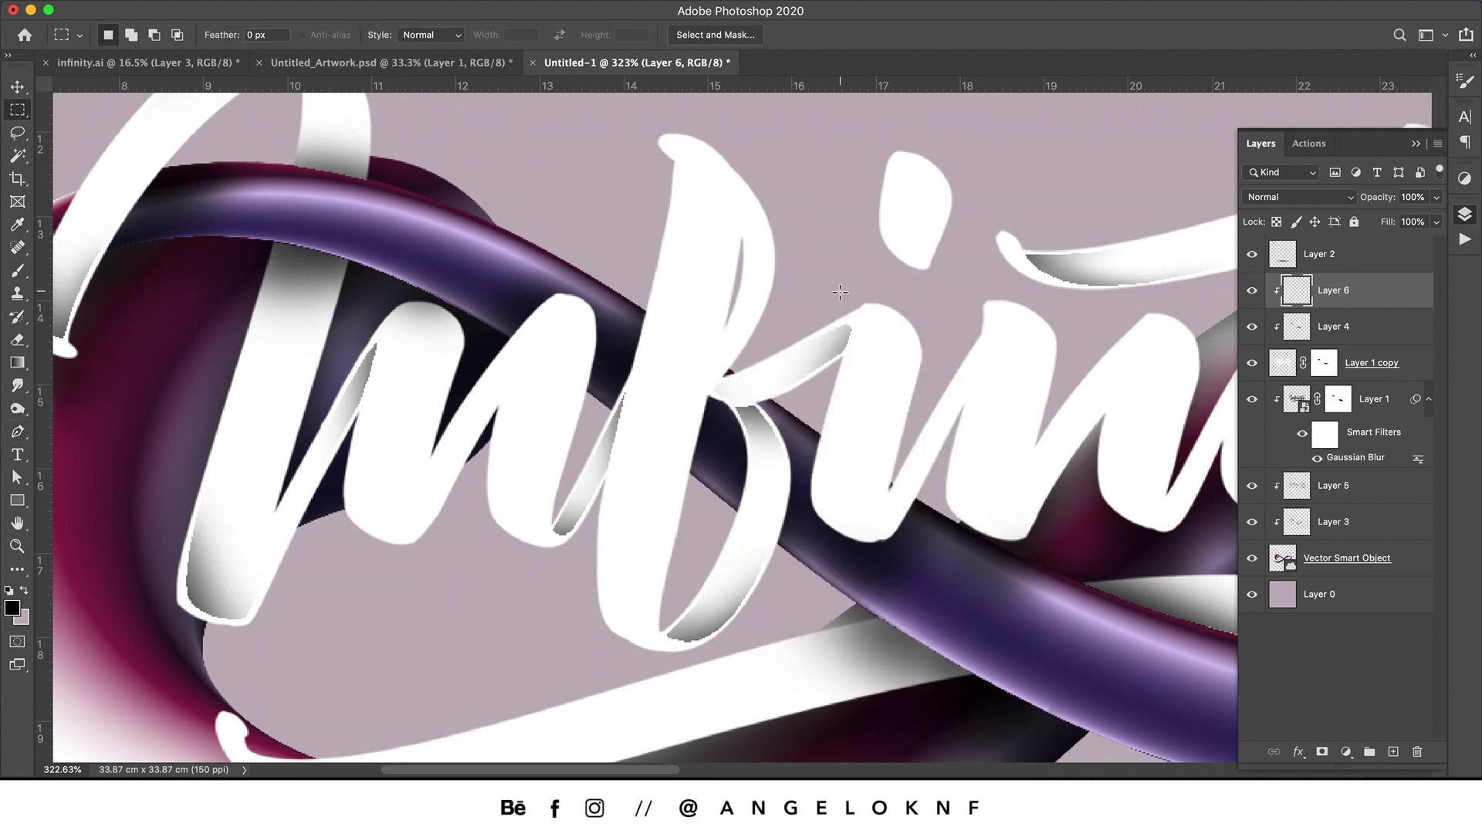
# Select the inner area at the top of the f's stem with a pen path and brush soft shading into it.
pyautogui.press('p')
pyautogui.click(681, 166)
pyautogui.moveTo(739, 227); pyautogui.dragTo(729, 269)
pyautogui.rightClick(694, 255)
pyautogui.click(730, 337)
pyautogui.click(841, 351)
# Select the top of the first n's second arch with a pen path and brush soft shading into it.
pyautogui.moveTo(842, 289); pyautogui.dragTo(618, 321)
pyautogui.press('p')
pyautogui.press('super+Return')
pyautogui.press('b')
pyautogui.click(629, 308)
pyautogui.press('p')
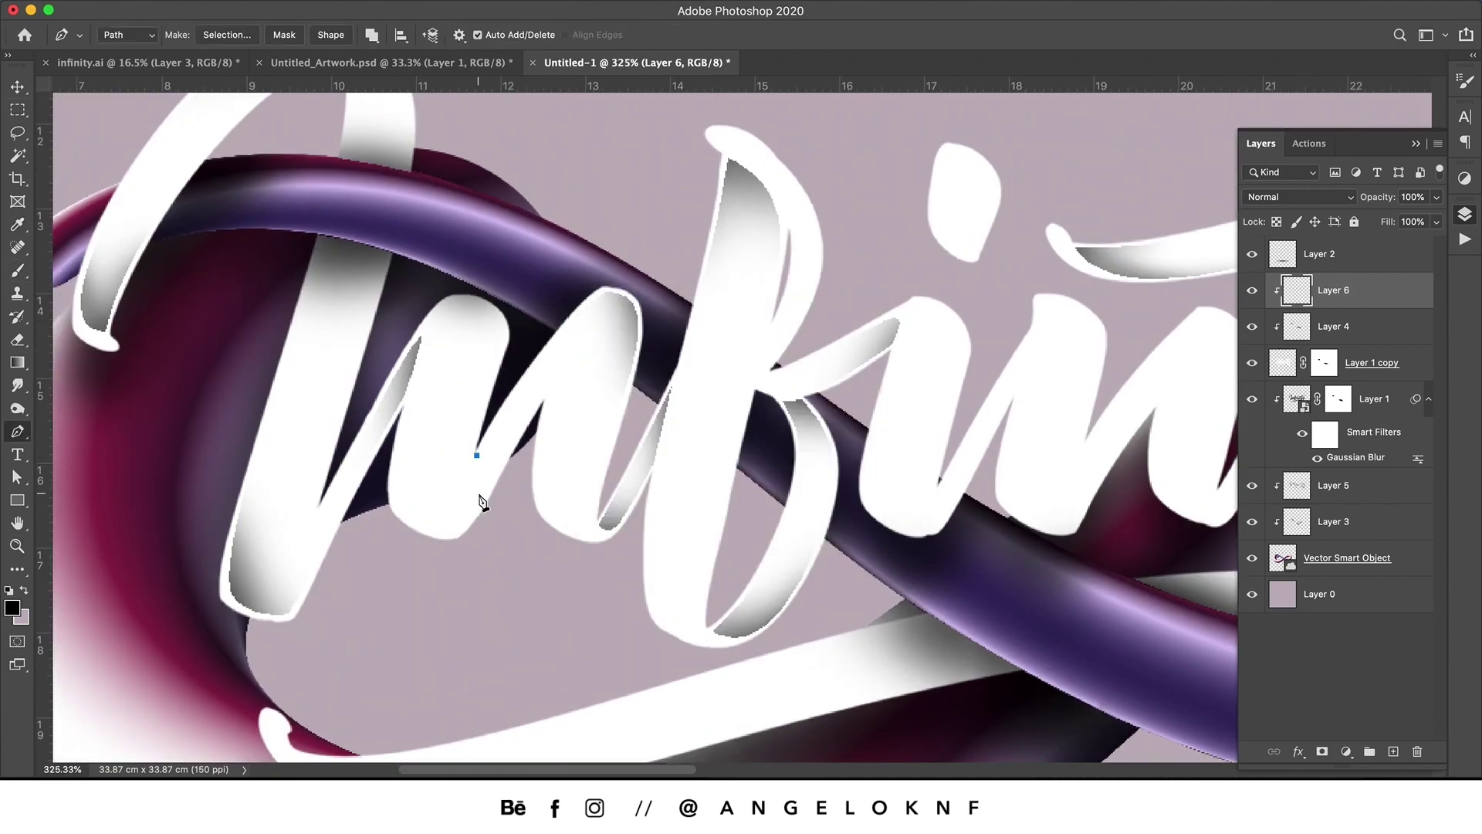
# Select the connecting stroke between the first n's two stems with a pen path, brush soft shading into it, and deselect.
pyautogui.click(536, 403)
pyautogui.moveTo(488, 490)
pyautogui.mouseDown()
pyautogui.moveTo(517, 433)
pyautogui.moveTo(508, 392)
pyautogui.mouseUp()
pyautogui.press('super+Return')
pyautogui.press('b')
pyautogui.click(486, 541)
pyautogui.press('super+d')
pyautogui.press('p')
# Select the stroke connecting the first i to the second n with a pen path and shade its lower end.
pyautogui.moveTo(950, 378); pyautogui.dragTo(647, 417)
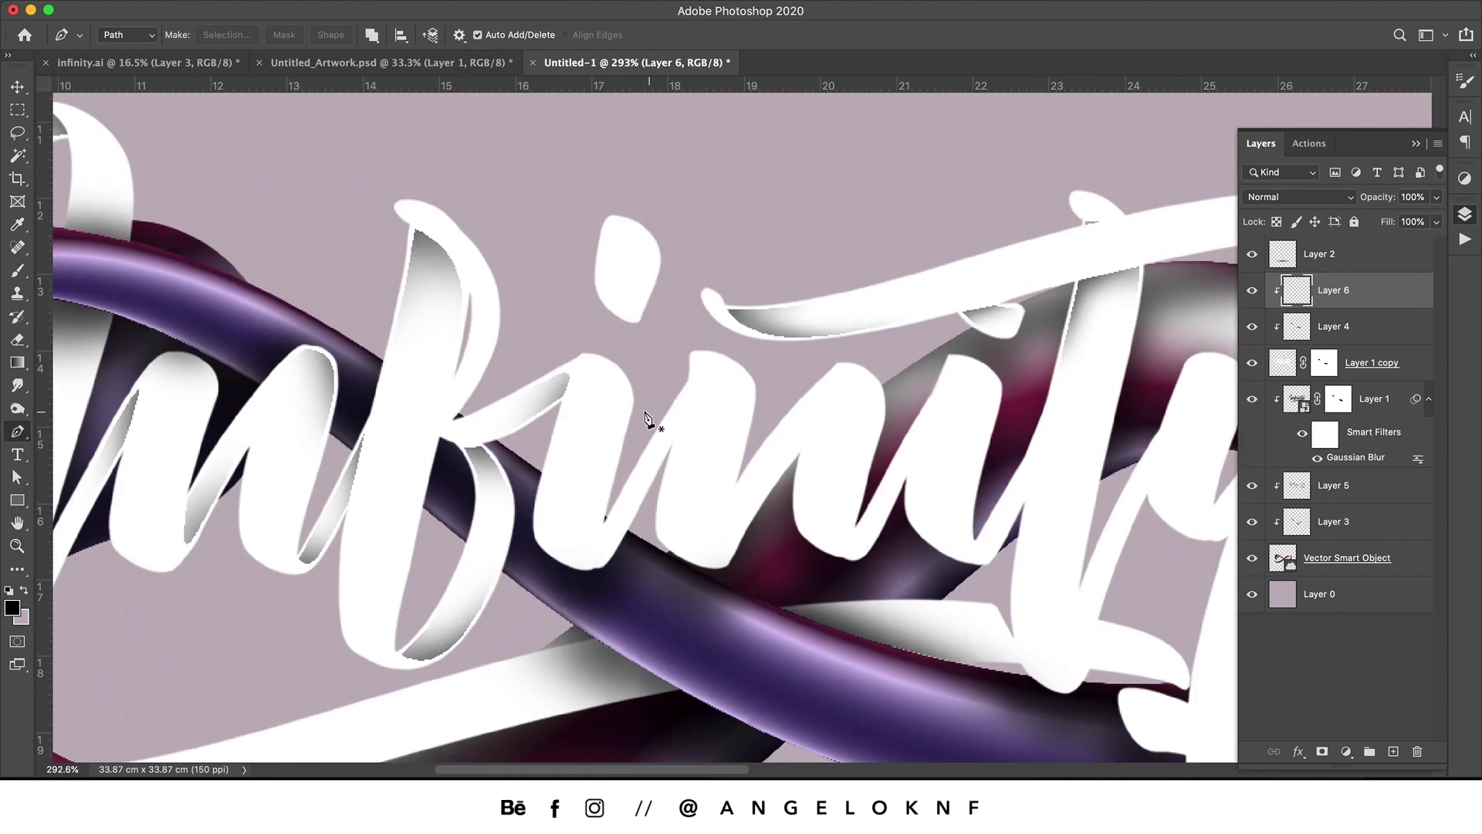
pyautogui.click(682, 390)
pyautogui.rightClick(657, 447)
pyautogui.click(691, 530)
pyautogui.click(841, 350)
pyautogui.click(610, 540)
# Select the inner area of the first i's dot with a pen path, shade its edges, and deselect.
pyautogui.click(603, 256)
pyautogui.moveTo(648, 288)
pyautogui.mouseDown()
pyautogui.moveTo(639, 309)
pyautogui.moveTo(611, 287)
pyautogui.mouseUp()
pyautogui.rightClick(656, 243)
pyautogui.click(611, 237)
pyautogui.press('super+Return')
pyautogui.press('b')
pyautogui.click(677, 248)
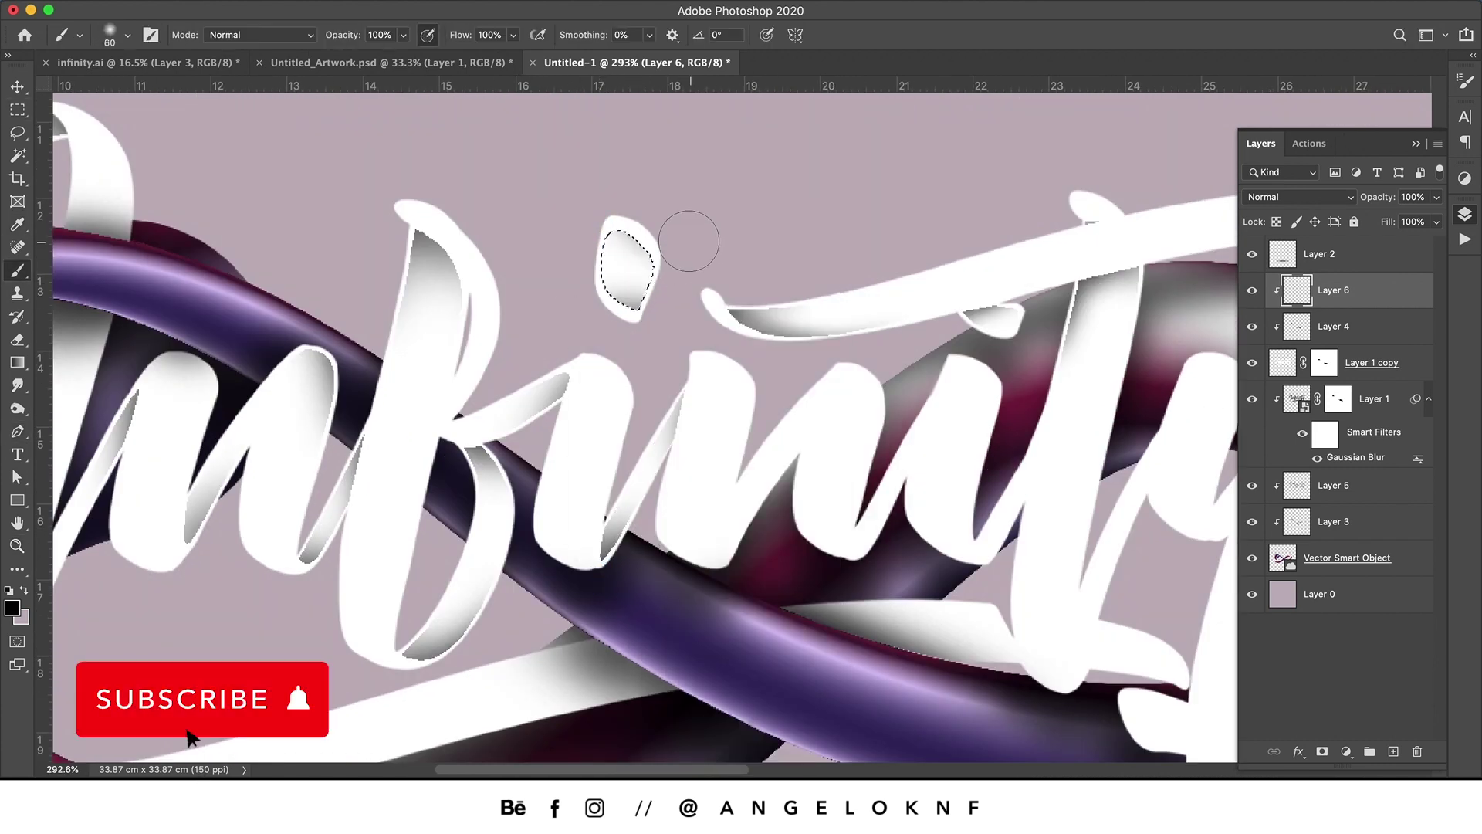
pyautogui.press('super+d')
# Select the connecting stroke between the second n's two stems with a pen path, shade its lower end, and deselect.
pyautogui.press('p')
pyautogui.moveTo(736, 533); pyautogui.dragTo(757, 493)
pyautogui.moveTo(789, 422); pyautogui.dragTo(764, 450)
pyautogui.rightClick(764, 450)
pyautogui.click(800, 531)
pyautogui.press('b')
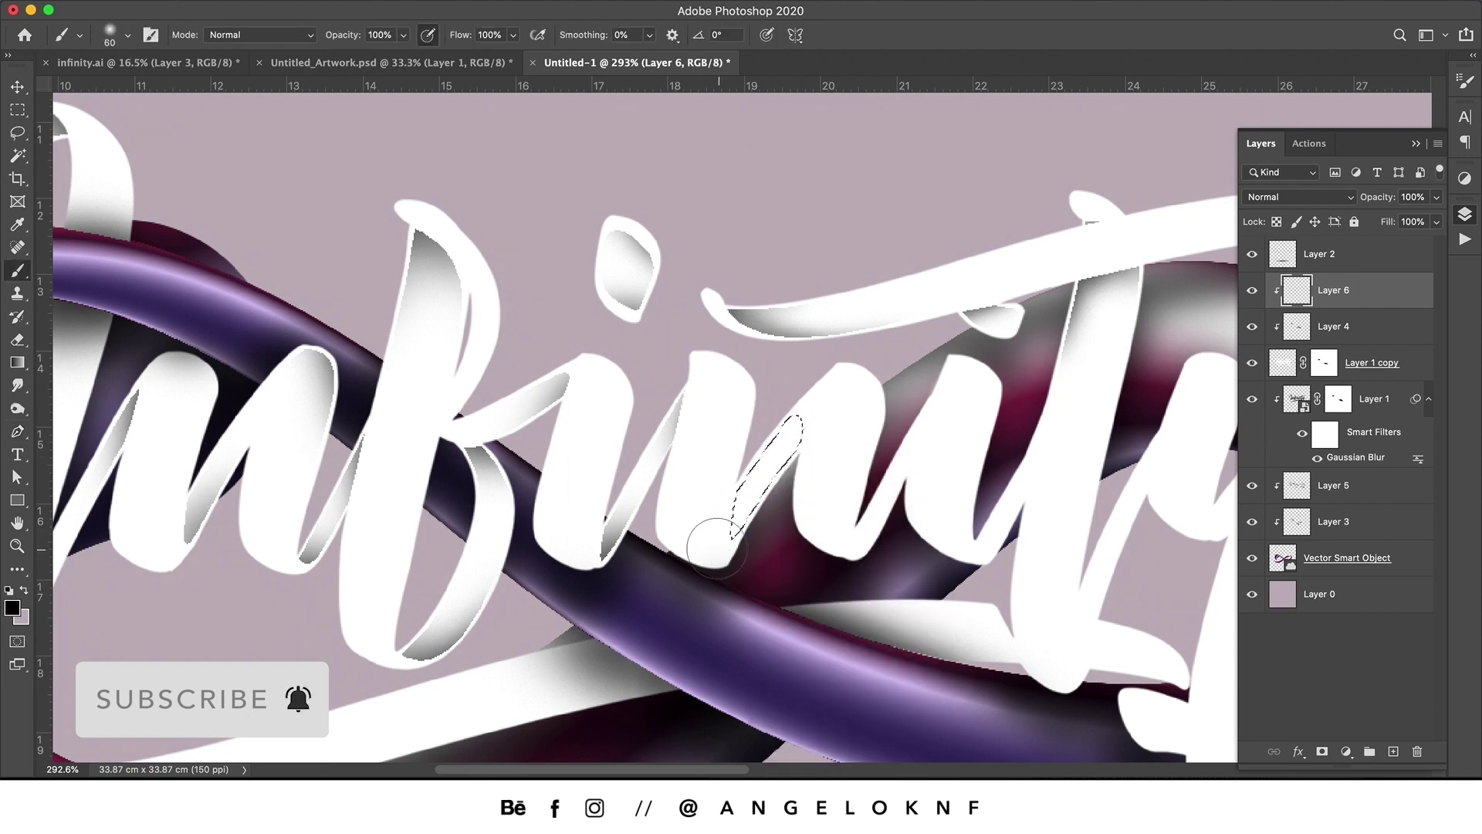
pyautogui.click(721, 533)
pyautogui.press('super+d')
# Select the stroke connecting the second n to the second i with a pen path and shade it.
pyautogui.press('m')
pyautogui.moveTo(792, 545); pyautogui.dragTo(530, 527)
pyautogui.press('p')
pyautogui.moveTo(618, 512); pyautogui.dragTo(641, 470)
pyautogui.rightClick(664, 465)
pyautogui.click(727, 545)
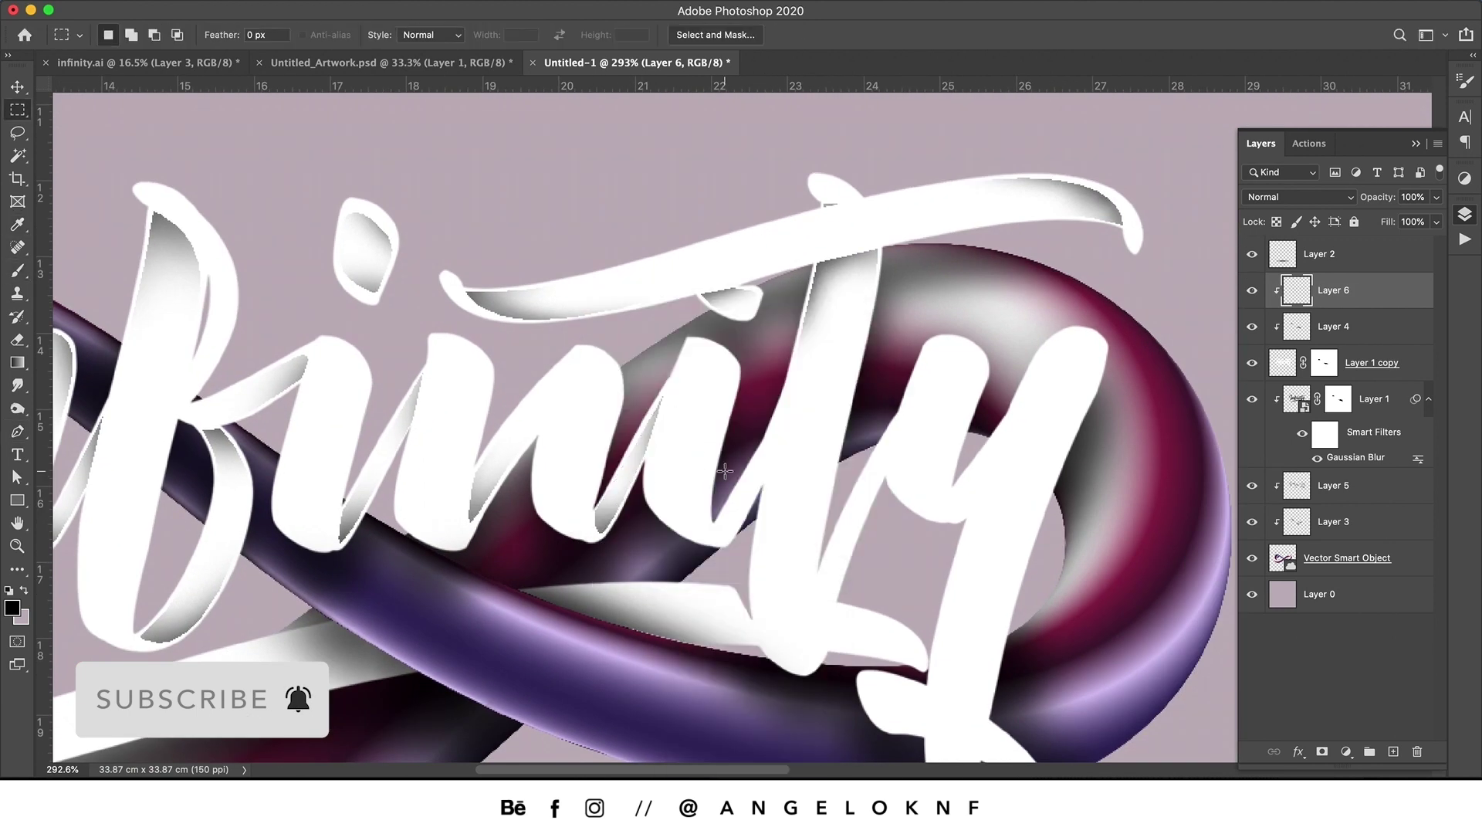
# Select the top of the second n's second arch with a pen path and brush soft shading into it.
pyautogui.press('p')
pyautogui.moveTo(585, 350); pyautogui.dragTo(595, 350)
pyautogui.moveTo(613, 424); pyautogui.dragTo(592, 481)
pyautogui.hotkey('ctrl', 'Return')
pyautogui.press('b')
# Select the second i's connecting stroke and the swash's end beside the t with pen paths, and brush soft shading into both.
pyautogui.hscroll(2, 587, 502)
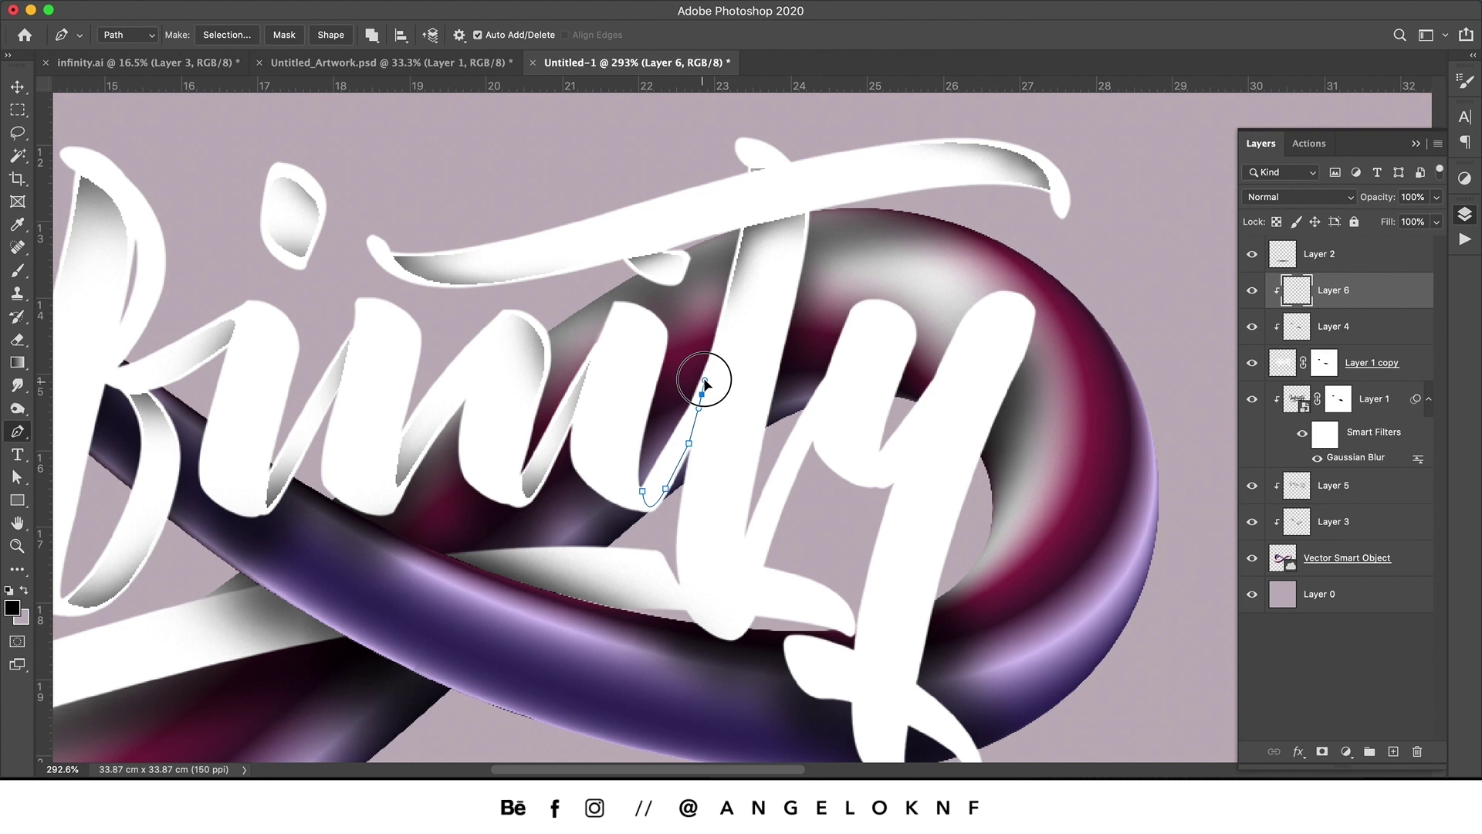
pyautogui.press('p')
pyautogui.hscroll(5, 685, 558)
pyautogui.scroll(-2, 685, 558)
pyautogui.rightClick(681, 504)
pyautogui.click(743, 582)
pyautogui.press('b')
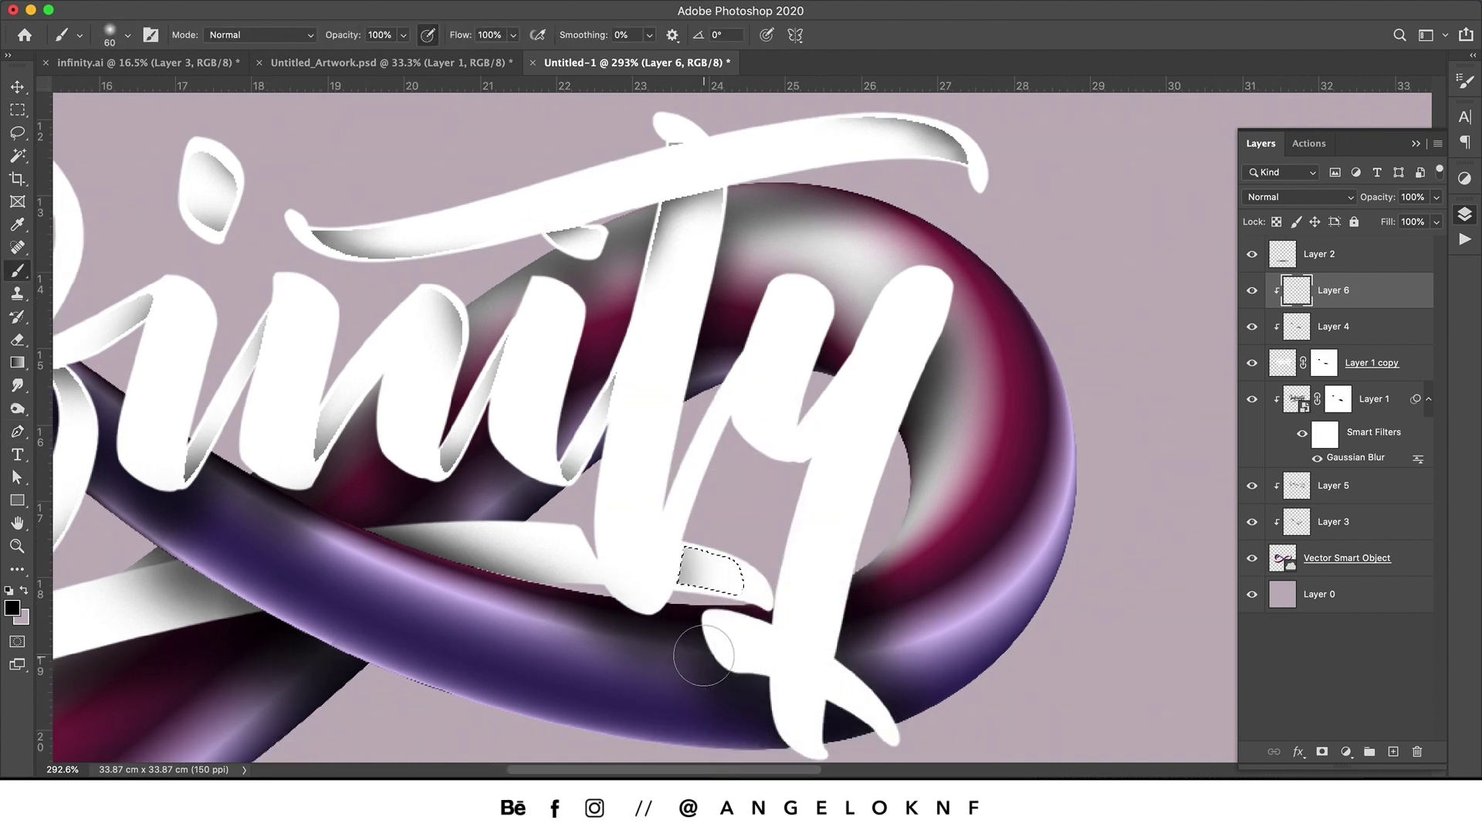
pyautogui.hotkey('ctrl', 'd')
# Select the lower part of the t's stem with a pen path and brush soft shading along its bottom.
pyautogui.press('p')
pyautogui.moveTo(645, 609); pyautogui.dragTo(681, 565)
pyautogui.rightClick(688, 479)
pyautogui.press('b')
# Outline the upstroke connecting the t to the y with a pen path and turn it into a selection for shading.
pyautogui.press('p')
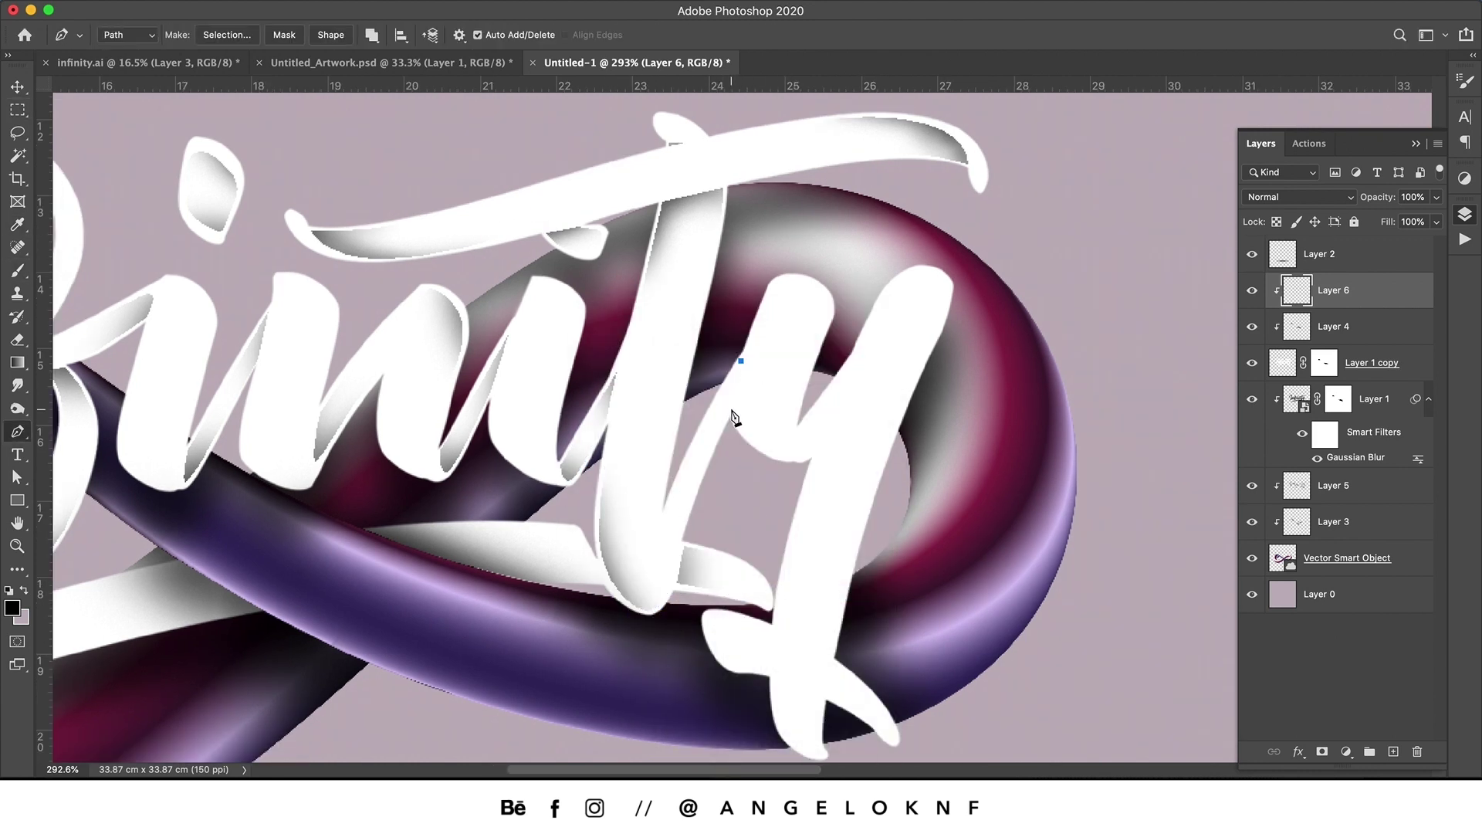
pyautogui.press('b')
pyautogui.press('m')
pyautogui.rightClick(752, 368)
pyautogui.click(787, 379)
# Select the top of the y's first stem with a pen path, brush soft shading into it, and deselect.
pyautogui.press('p')
pyautogui.moveTo(759, 318); pyautogui.dragTo(768, 300)
pyautogui.moveTo(799, 278); pyautogui.dragTo(828, 285)
pyautogui.click(827, 320)
pyautogui.hotkey('ctrl', 'Return')
pyautogui.press('b')
pyautogui.click(803, 253)
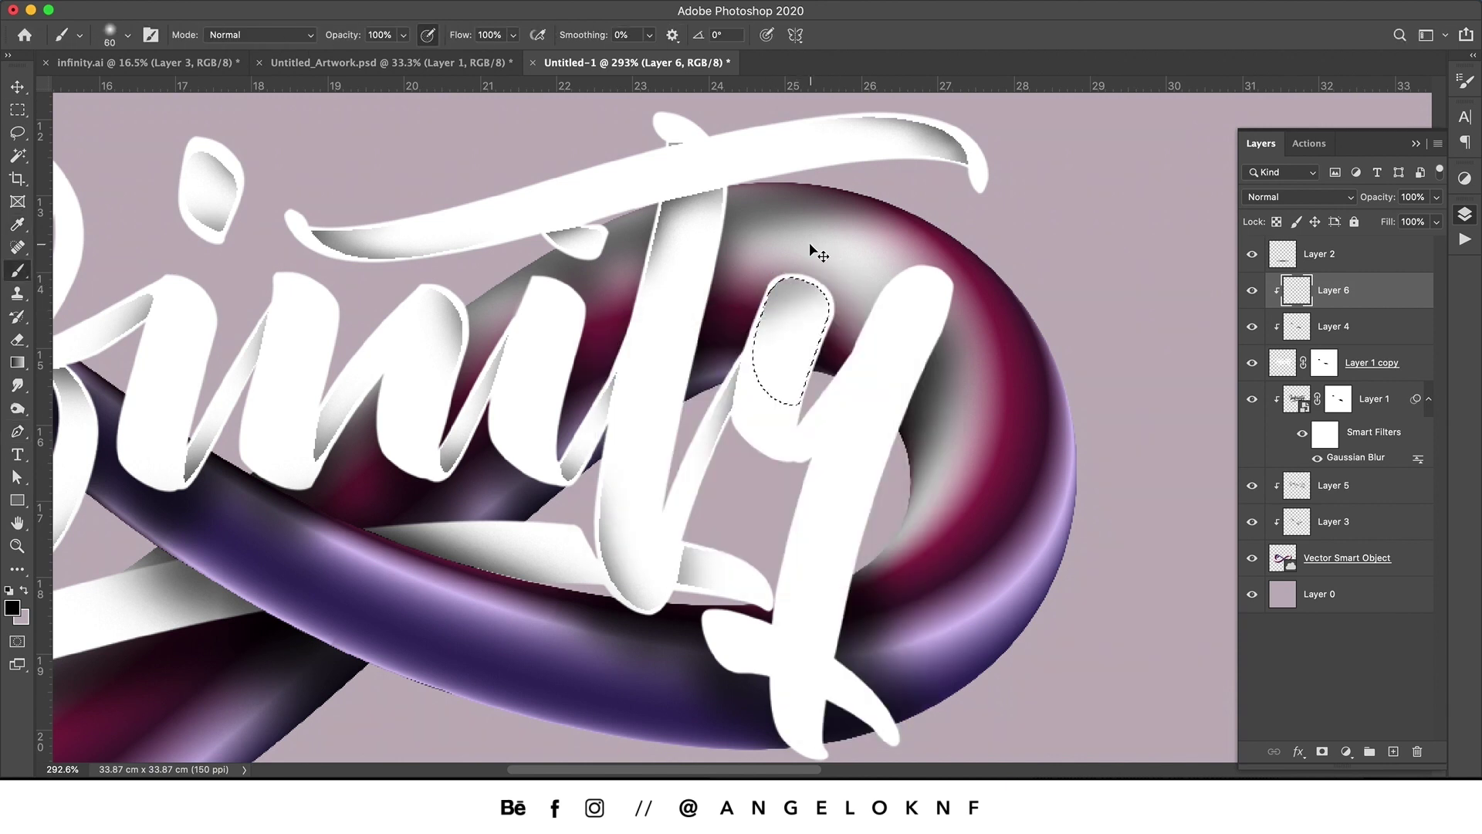
pyautogui.hotkey('ctrl', 'd')
# Select the stroke joining the y's two stems with a pen path and shade its lower end.
pyautogui.press('p')
pyautogui.click(803, 456)
pyautogui.press('b')
pyautogui.click(802, 456)
# Select the upper part of the y's long stem with a pen path and brush soft shading into it.
pyautogui.press('p')
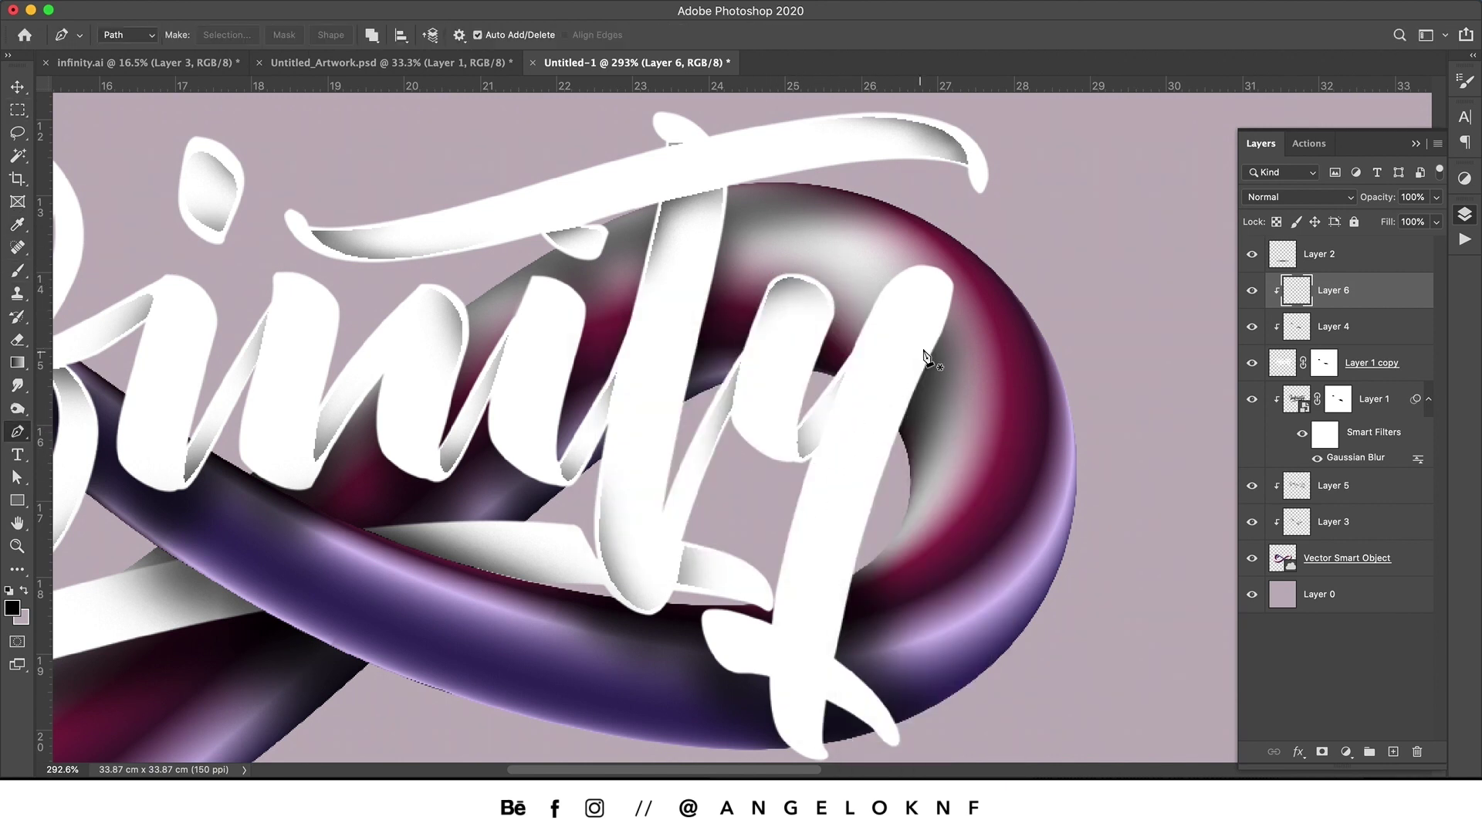
pyautogui.click(875, 491)
pyautogui.hotkey('ctrl', 'Return')
pyautogui.press('b')
# Shade the y's tail below the crossing stroke, and outline the stem just above the crossing with a pen path.
pyautogui.scroll(-4, 926, 348)
pyautogui.press('p')
pyautogui.click(846, 541)
pyautogui.rightClick(848, 547)
pyautogui.click(857, 553)
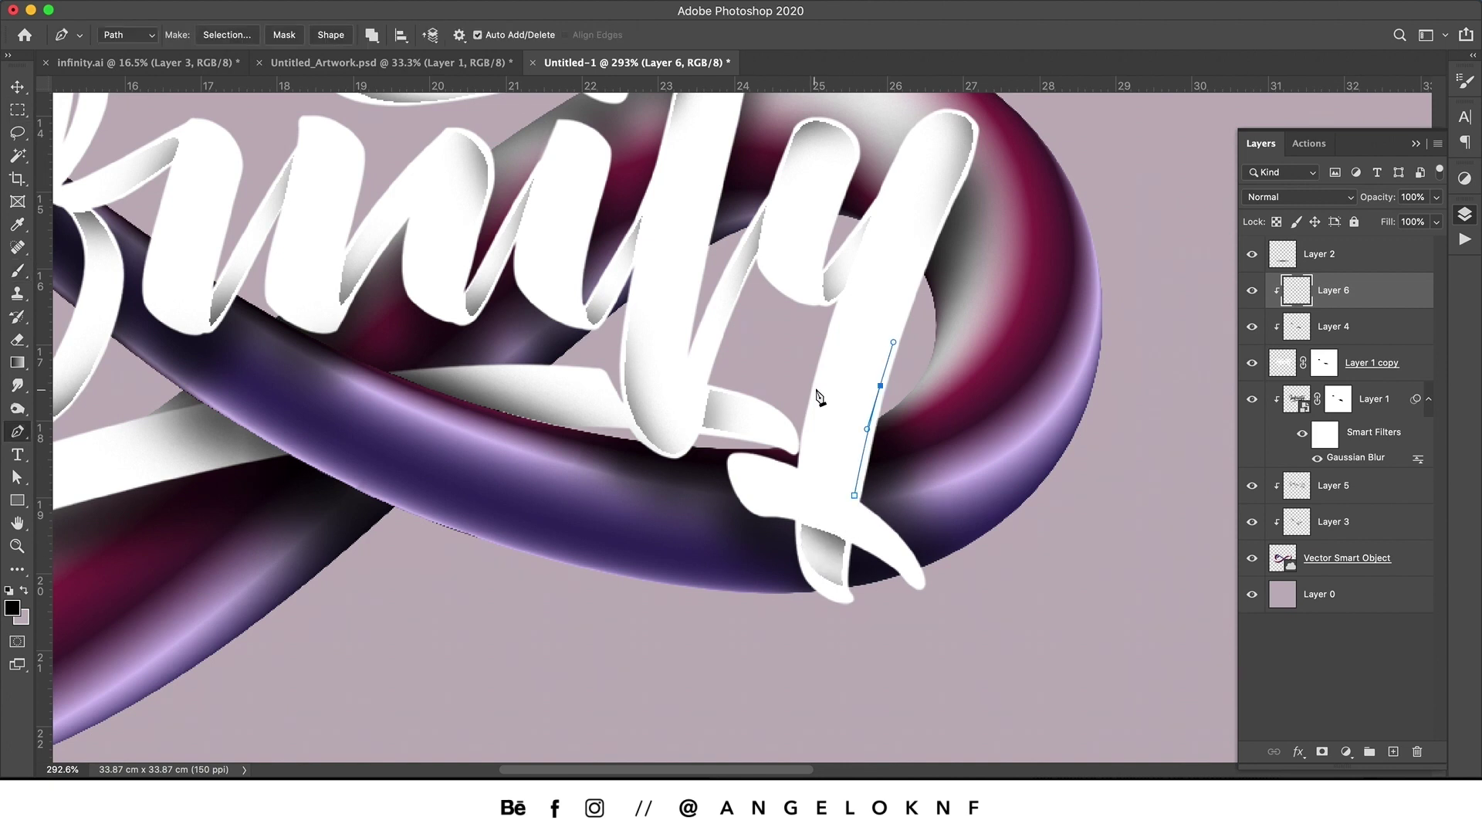
pyautogui.click(847, 355)
pyautogui.press('m')
# Select the curved beginning of the long swash under the lettering with a pen path, brush soft shading along its lower edge, and deselect.
pyautogui.hscroll(-8, 741, 416)
pyautogui.press('p')
pyautogui.click(287, 517)
pyautogui.moveTo(507, 539); pyautogui.dragTo(690, 496)
pyautogui.moveTo(493, 490); pyautogui.dragTo(437, 507)
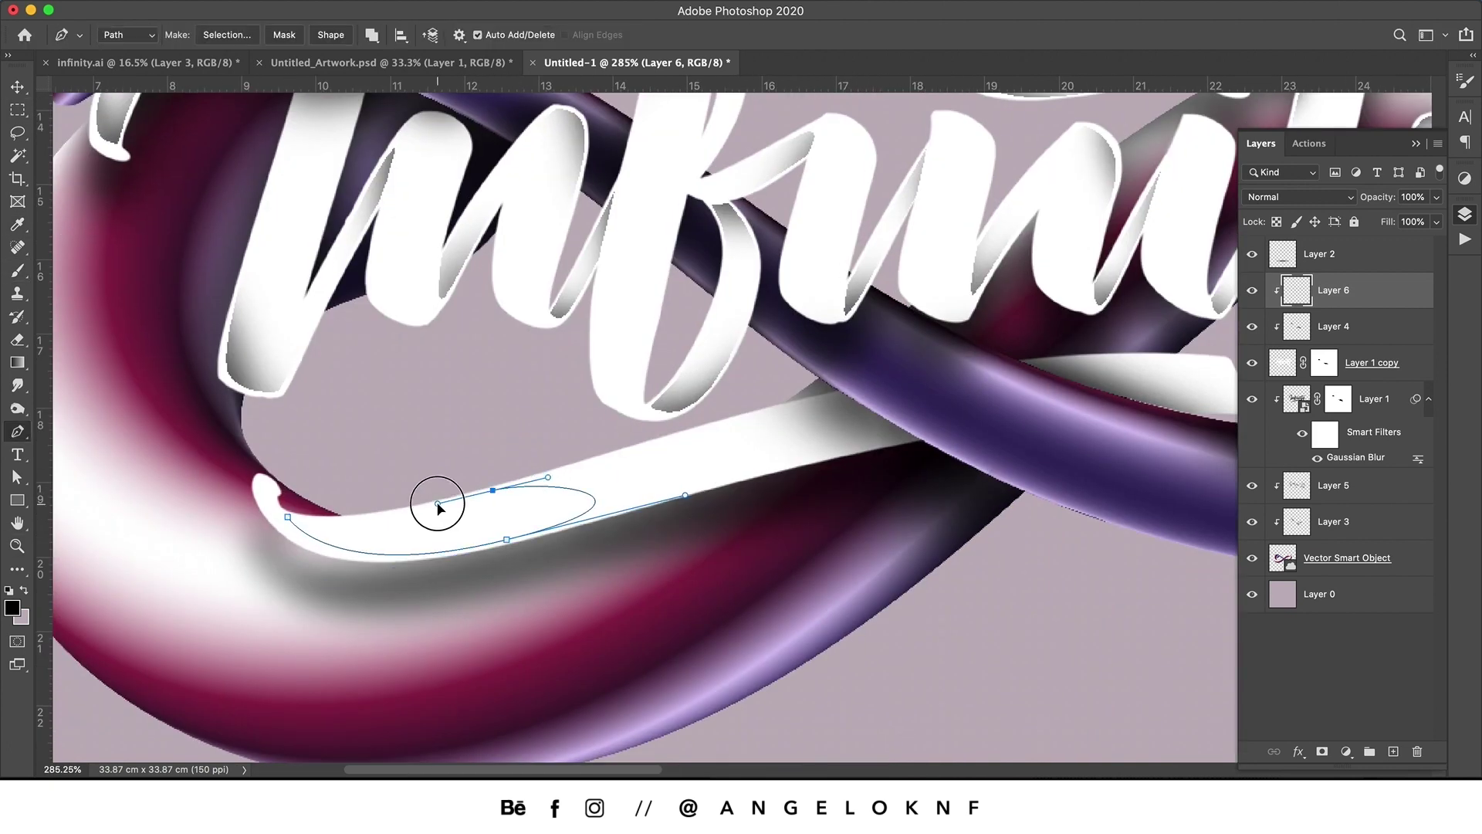
pyautogui.moveTo(287, 516); pyautogui.dragTo(213, 503)
pyautogui.click(837, 349)
pyautogui.press('b')
pyautogui.moveTo(417, 595)
pyautogui.mouseDown()
pyautogui.moveTo(315, 592)
pyautogui.moveTo(394, 594)
pyautogui.mouseUp()
pyautogui.press('super+d')
# Tint the letters' fold shading with brush colours sampled from the infinity strands.
pyautogui.press('z')
pyautogui.moveTo(521, 566)
pyautogui.mouseDown()
pyautogui.moveTo(440, 566)
pyautogui.moveTo(463, 566)
pyautogui.mouseUp()
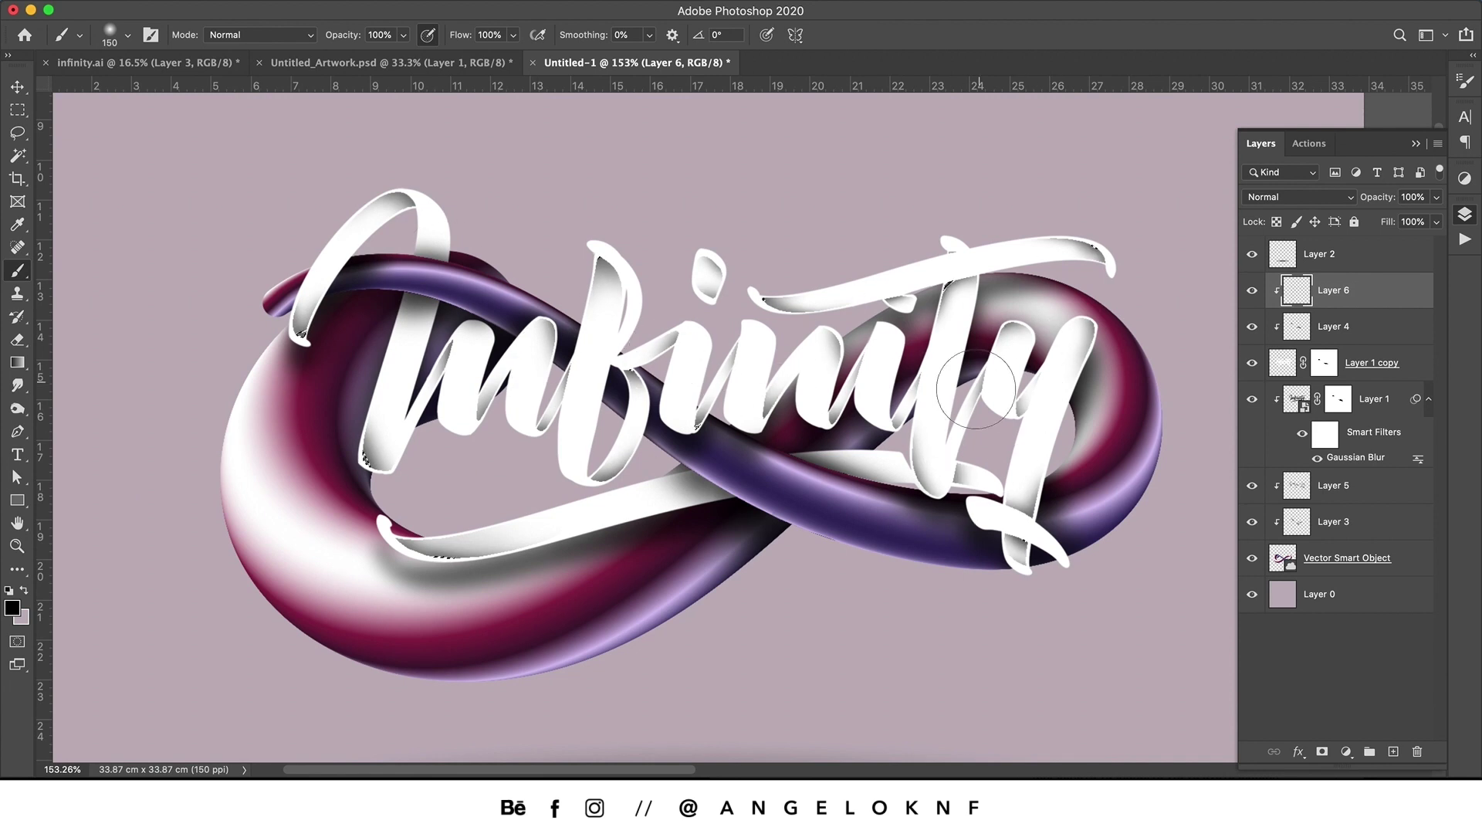
pyautogui.press('m')
pyautogui.press('z')
pyautogui.moveTo(555, 394); pyautogui.dragTo(540, 395)
pyautogui.press('b')
pyautogui.keyDown('alt'); pyautogui.click(1073, 379); pyautogui.keyUp('alt')
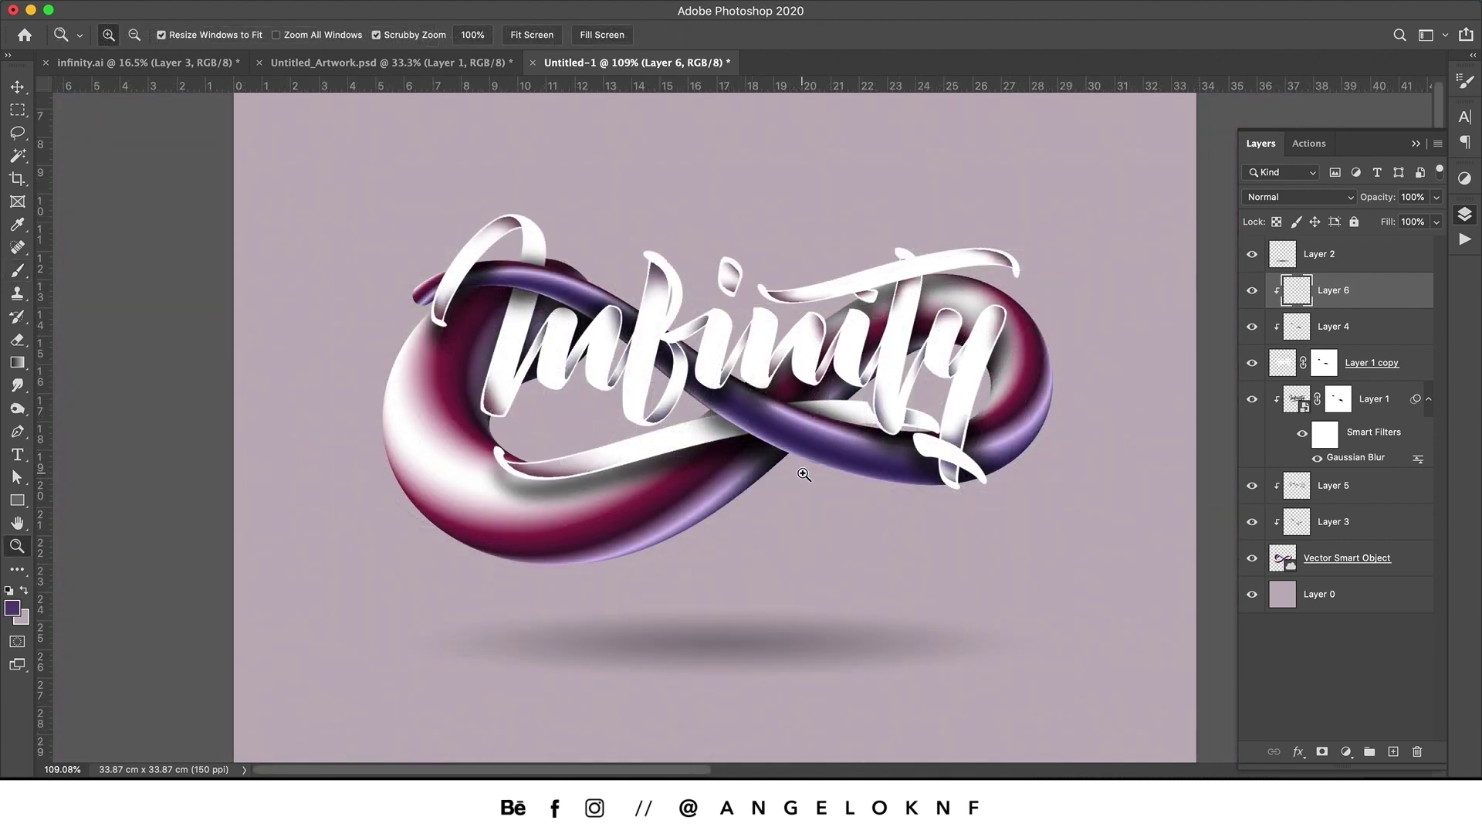
# Add a new layer directly above the background Layer 0 and prepare a soft black brush at size 300.
pyautogui.moveTo(1320, 594); pyautogui.dragTo(1410, 751)
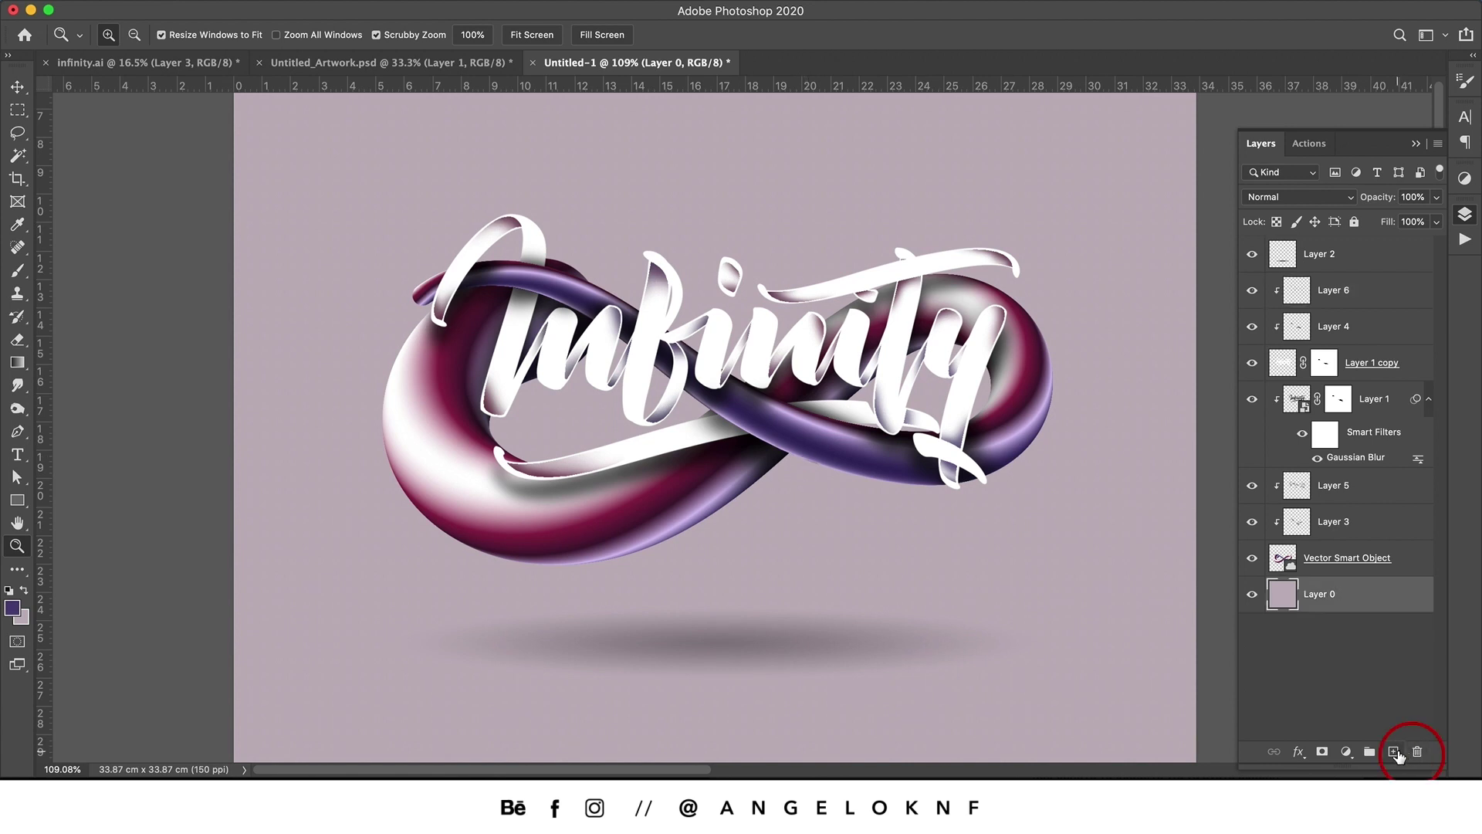
pyautogui.click(1394, 752)
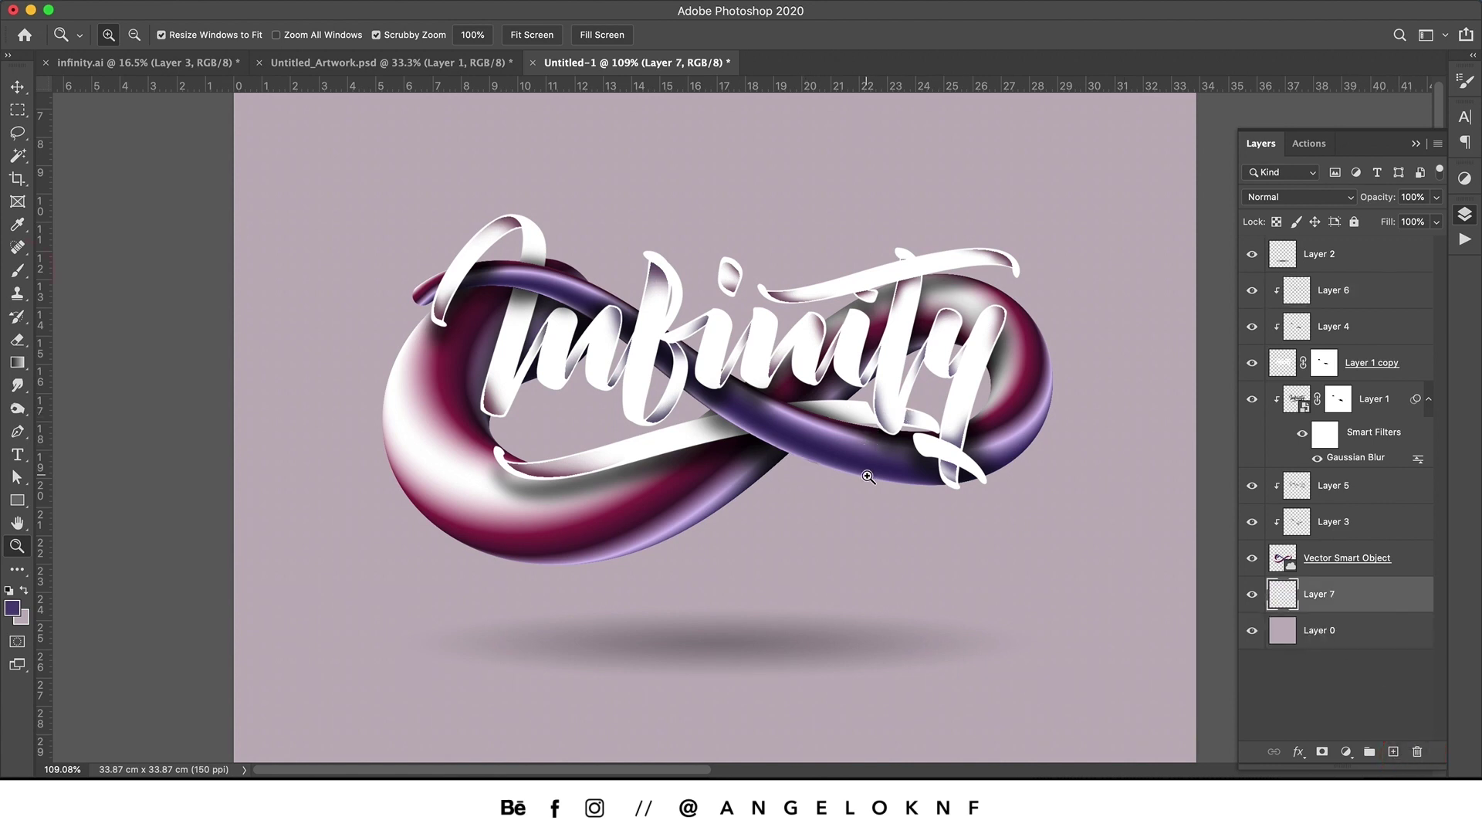
pyautogui.press('b')
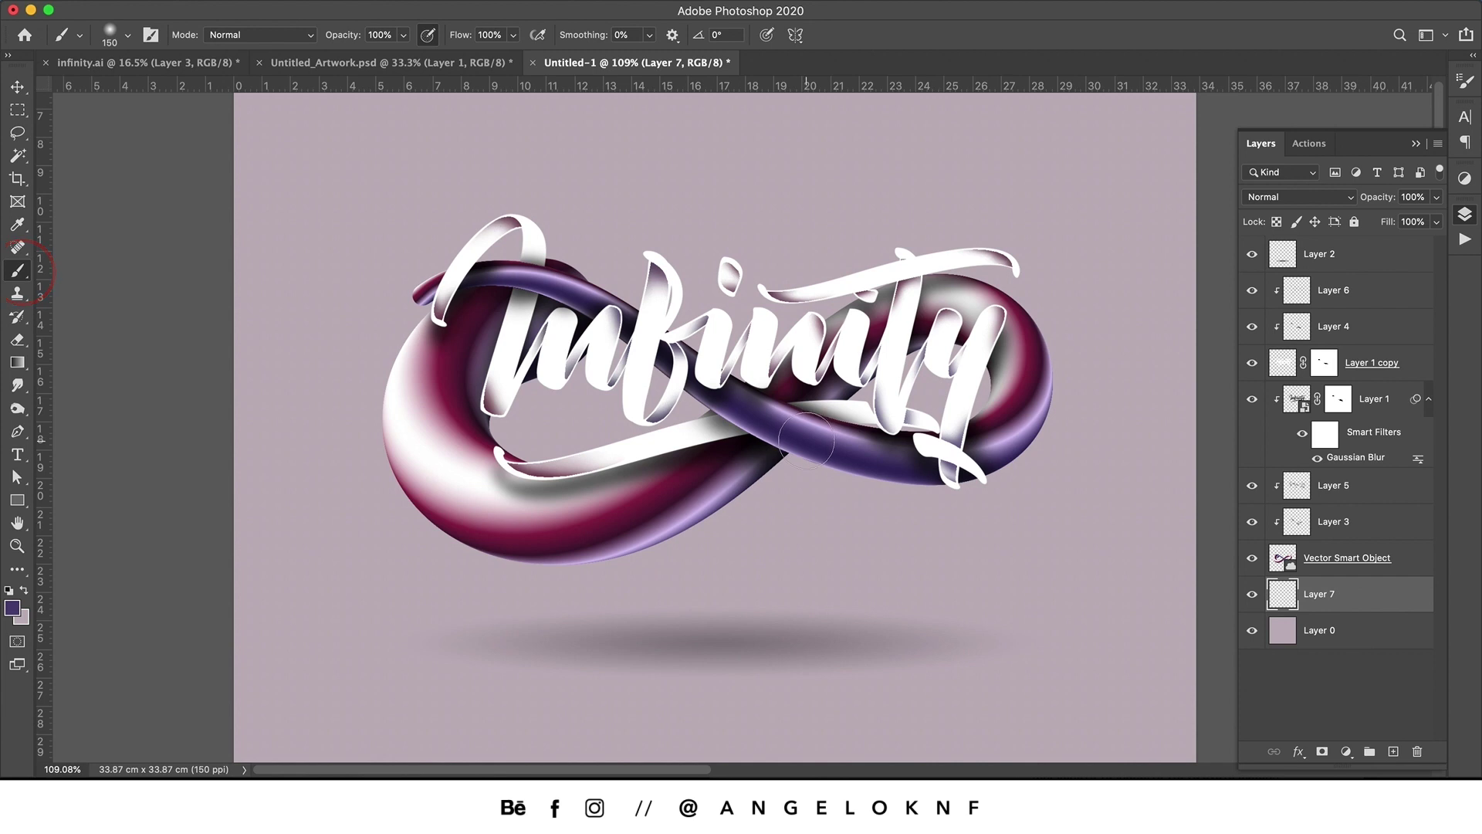
pyautogui.press('z')
pyautogui.press('b')
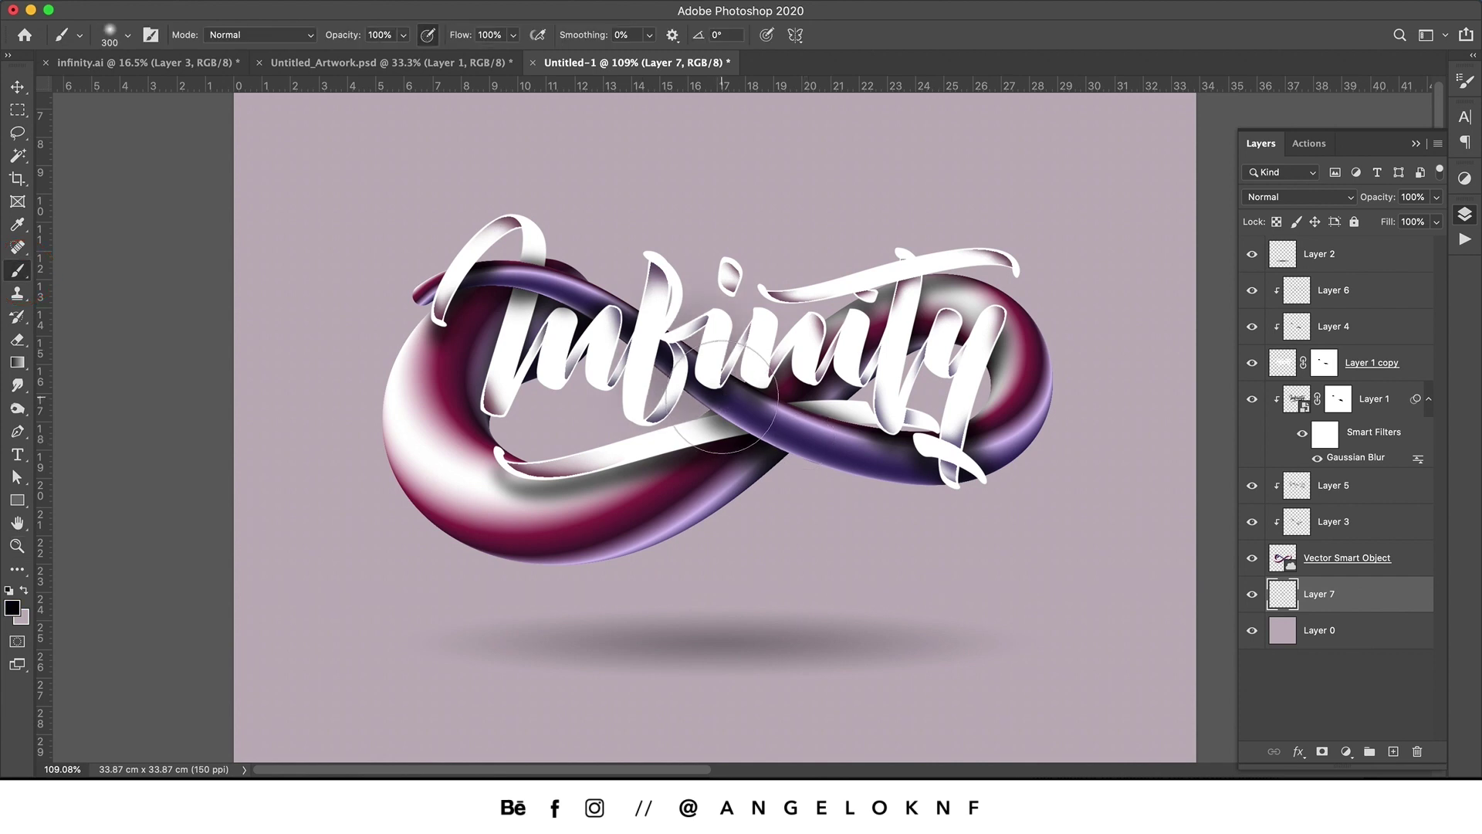
# Brush trial shadows around the infinity shape, reducing the brush size to 150, and undo the last three changes.
pyautogui.moveTo(584, 318)
pyautogui.mouseDown()
pyautogui.moveTo(492, 303)
pyautogui.moveTo(538, 313)
pyautogui.moveTo(487, 298)
pyautogui.moveTo(513, 275)
pyautogui.moveTo(482, 313)
pyautogui.moveTo(506, 260)
pyautogui.moveTo(457, 351)
pyautogui.mouseUp()
pyautogui.moveTo(541, 375); pyautogui.dragTo(587, 401)
pyautogui.moveTo(811, 266); pyautogui.dragTo(926, 258)
pyautogui.moveTo(996, 471)
pyautogui.mouseDown()
pyautogui.moveTo(888, 482)
pyautogui.moveTo(995, 482)
pyautogui.mouseUp()
pyautogui.press('[')
pyautogui.press('[')
pyautogui.press('[')
pyautogui.press('[')
pyautogui.keyDown('alt'); pyautogui.click(452, 517); pyautogui.keyUp('alt')
pyautogui.press('super+z')
pyautogui.press('super+z')
pyautogui.press('super+z')
# Sample a strand colour and brush soft shadows around the right loop and above the first n.
pyautogui.keyDown('alt'); pyautogui.click(888, 455); pyautogui.keyUp('alt')
pyautogui.moveTo(958, 406); pyautogui.dragTo(937, 386)
pyautogui.moveTo(1027, 293); pyautogui.dragTo(976, 274)
pyautogui.moveTo(679, 285); pyautogui.dragTo(618, 282)
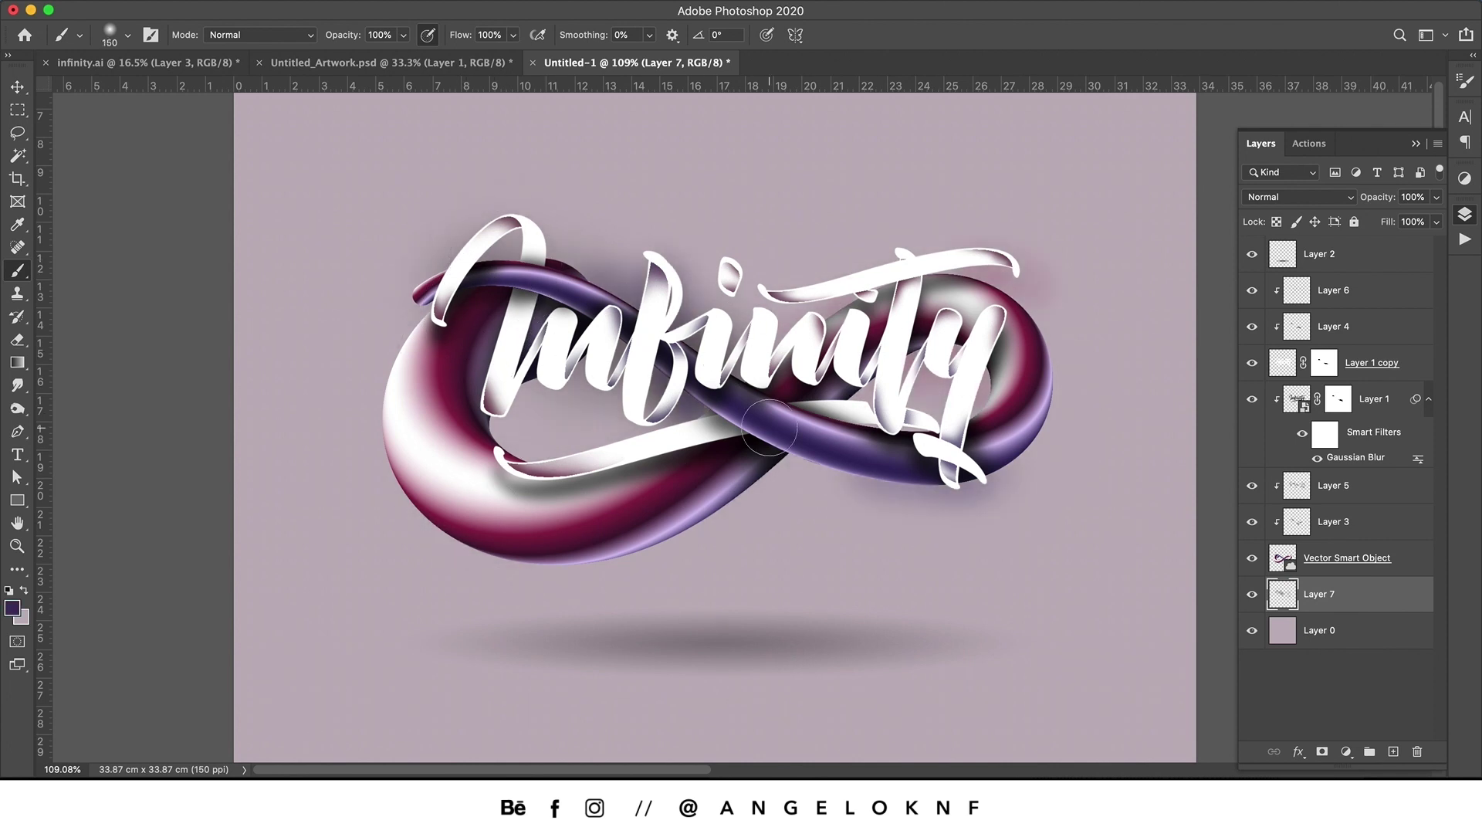
# Brush soft coloured shadows around the left loop, inside its opening and along the right loop, sampling magenta from the strand.
pyautogui.moveTo(540, 552); pyautogui.dragTo(424, 510)
pyautogui.moveTo(413, 305); pyautogui.dragTo(432, 274)
pyautogui.moveTo(525, 398); pyautogui.dragTo(602, 402)
pyautogui.moveTo(818, 309)
pyautogui.mouseDown()
pyautogui.moveTo(777, 289)
pyautogui.moveTo(696, 299)
pyautogui.mouseUp()
pyautogui.keyDown('alt'); pyautogui.click(497, 444); pyautogui.keyUp('alt')
pyautogui.moveTo(506, 438); pyautogui.dragTo(540, 446)
pyautogui.moveTo(1027, 297); pyautogui.dragTo(1031, 351)
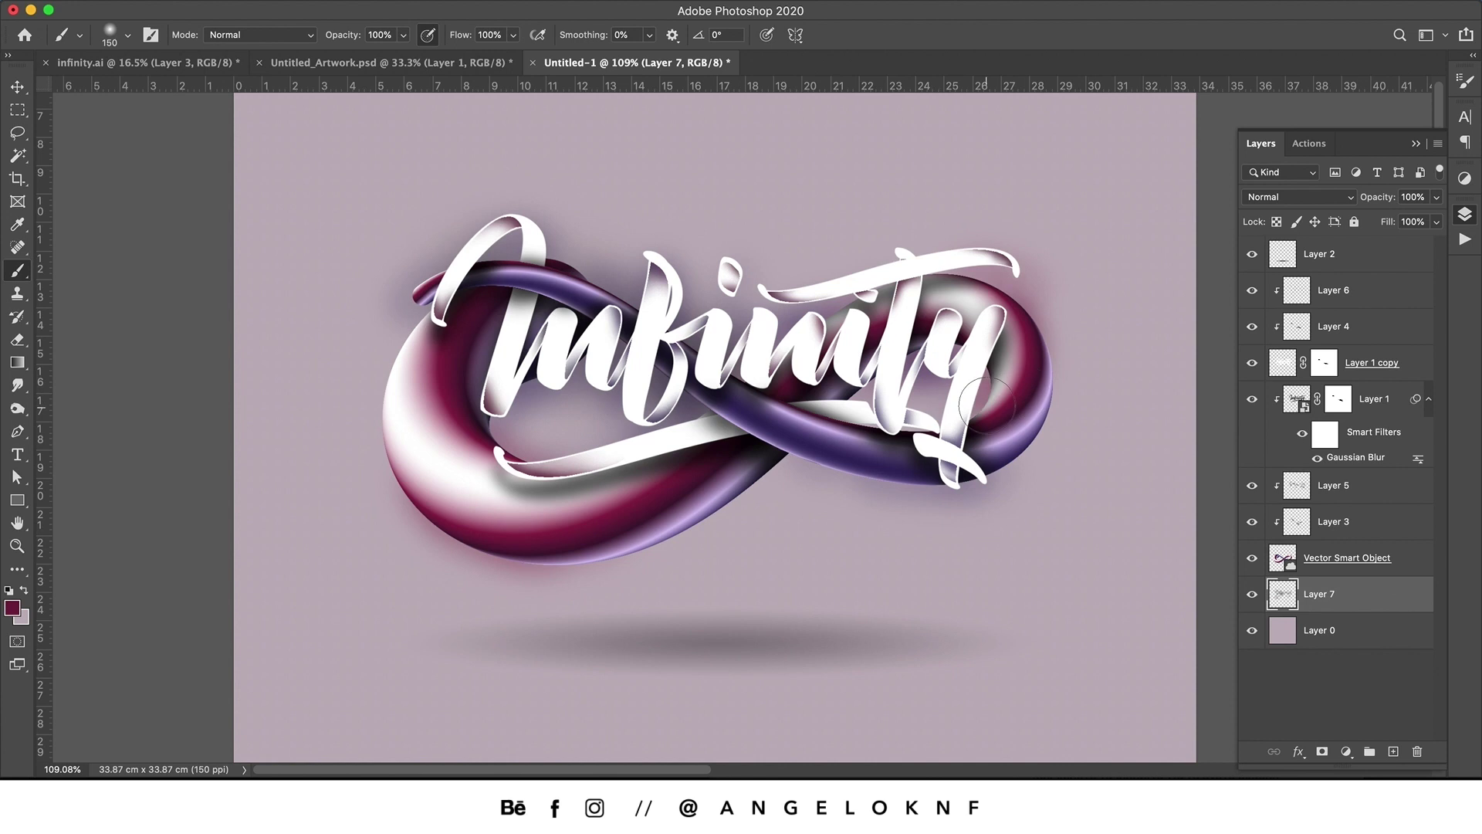
pyautogui.moveTo(394, 416); pyautogui.dragTo(417, 494)
# Sample black as the brush colour and add a new layer directly beneath Layer 7.
pyautogui.press('z')
pyautogui.moveTo(778, 424); pyautogui.dragTo(773, 424)
pyautogui.click(1334, 484)
pyautogui.keyDown('alt'); pyautogui.click(930, 339); pyautogui.keyUp('alt')
pyautogui.click(1351, 594)
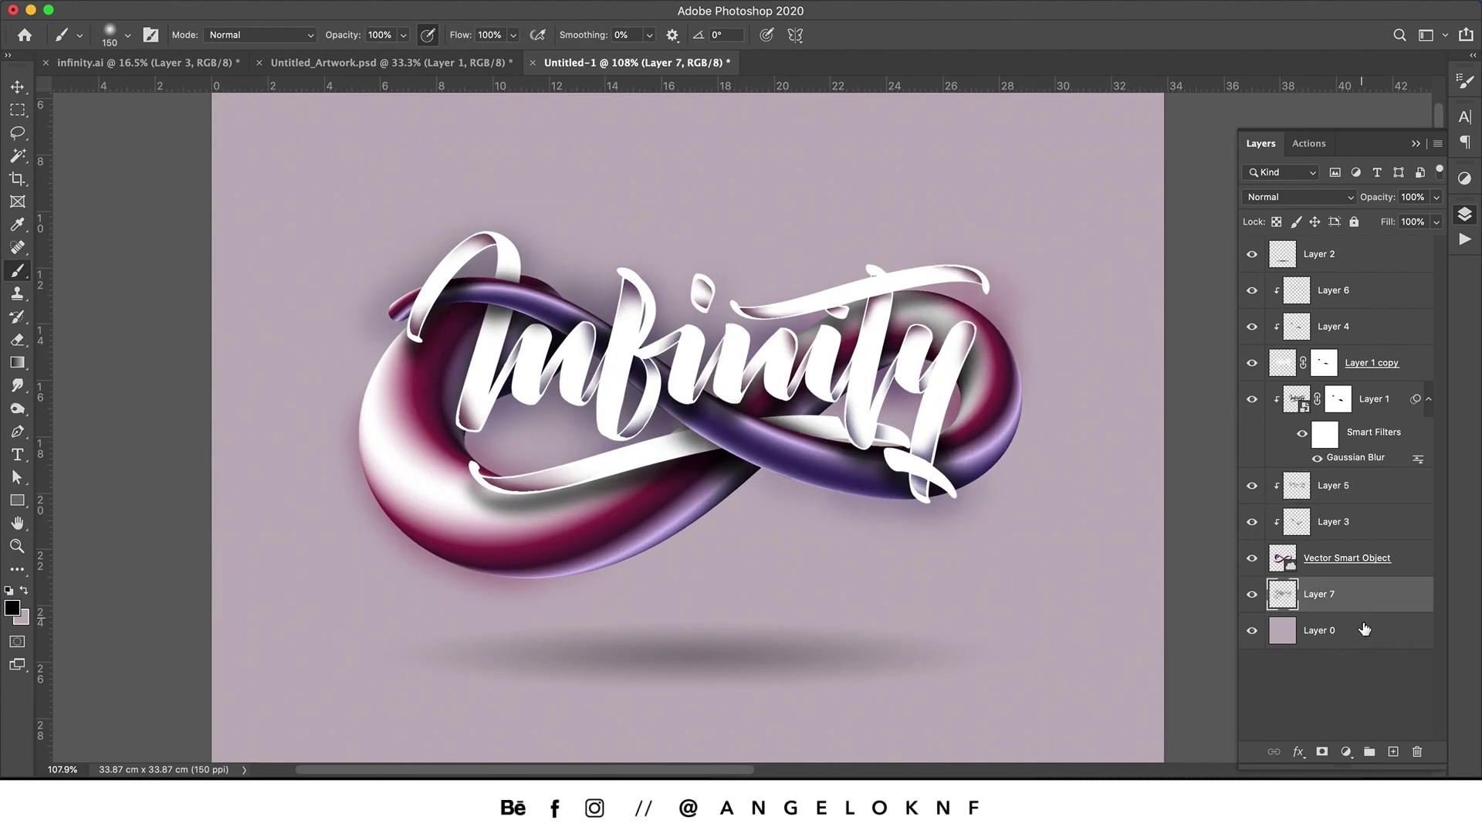
pyautogui.keyDown('super'); pyautogui.click(1392, 751); pyautogui.keyUp('super')
# Brush soft black shadows behind the lettering and the loops on the new layer, reducing the brush size to 90.
pyautogui.moveTo(818, 324); pyautogui.dragTo(761, 332)
pyautogui.moveTo(649, 432); pyautogui.dragTo(502, 413)
pyautogui.moveTo(447, 255); pyautogui.dragTo(525, 247)
pyautogui.press('[')
pyautogui.press('[')
pyautogui.press('[')
pyautogui.moveTo(656, 297)
pyautogui.mouseDown()
pyautogui.moveTo(714, 324)
pyautogui.moveTo(888, 282)
pyautogui.mouseUp()
pyautogui.moveTo(938, 502); pyautogui.dragTo(760, 479)
pyautogui.moveTo(895, 405); pyautogui.dragTo(834, 405)
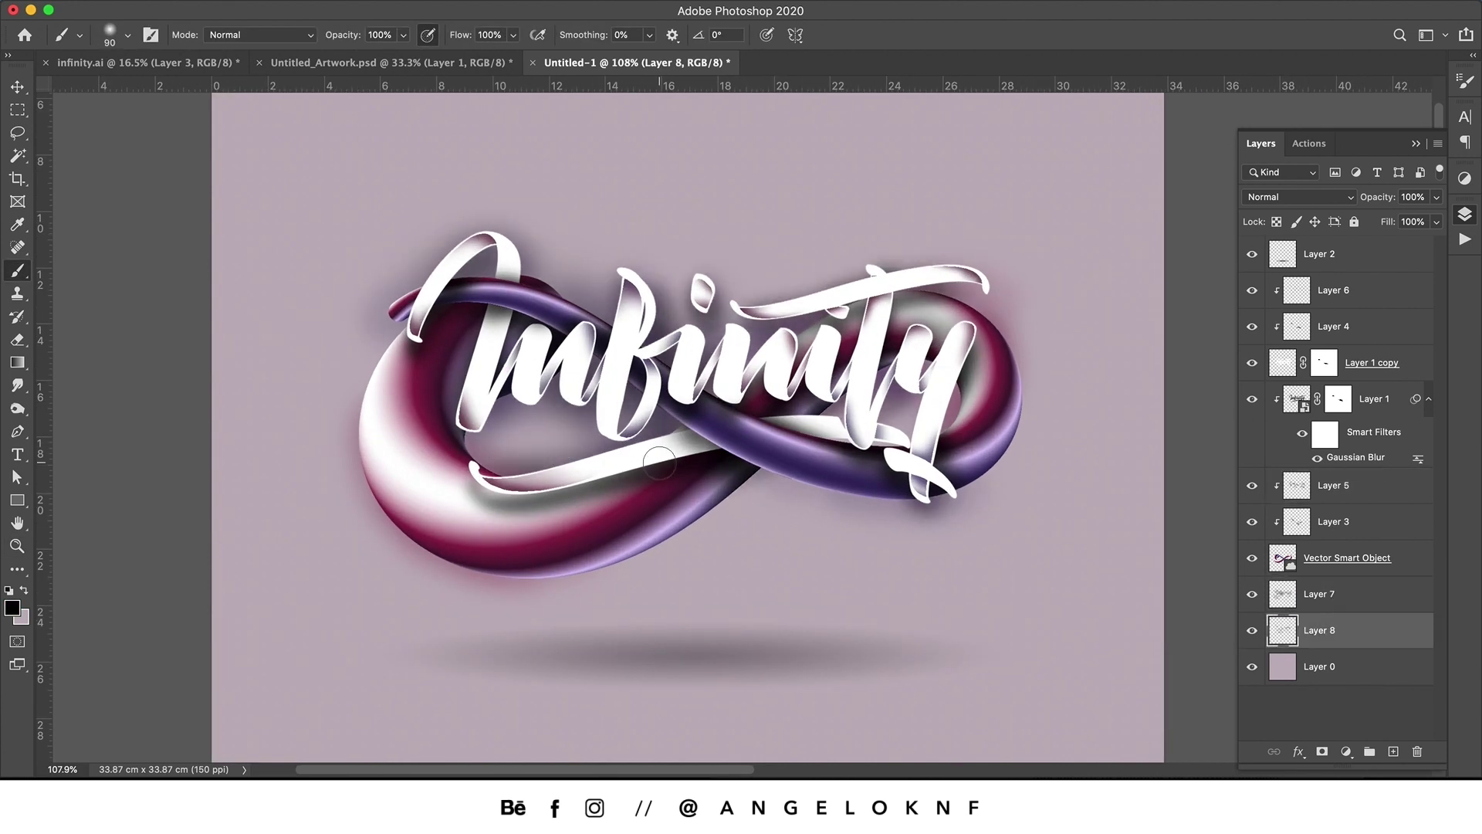
pyautogui.moveTo(587, 417); pyautogui.dragTo(478, 425)
# Add a new layer directly above the background Layer 0 and set the Gradient tool to a reflected gradient.
pyautogui.press('z')
pyautogui.click(1364, 672)
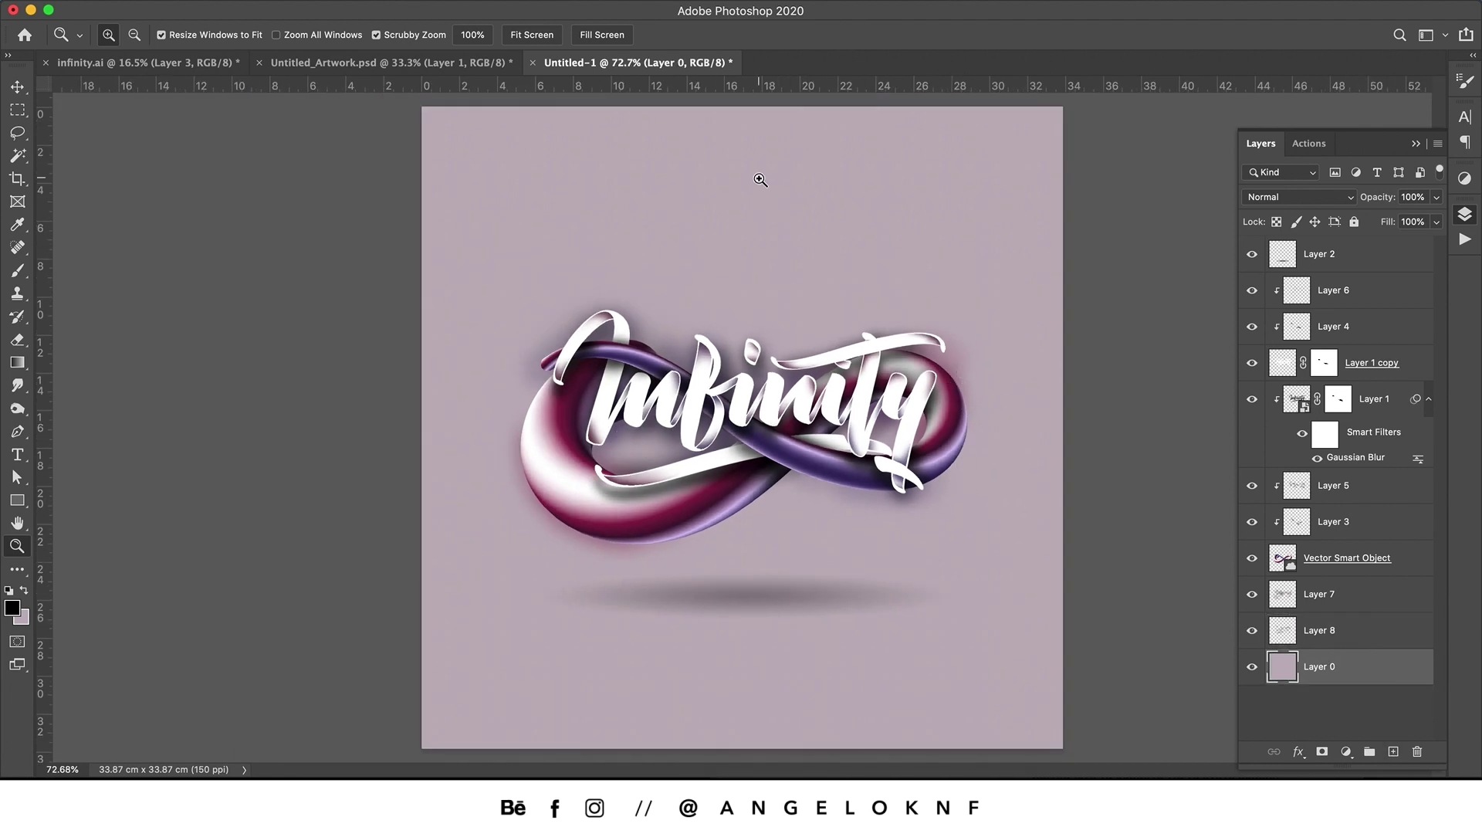
pyautogui.click(1395, 753)
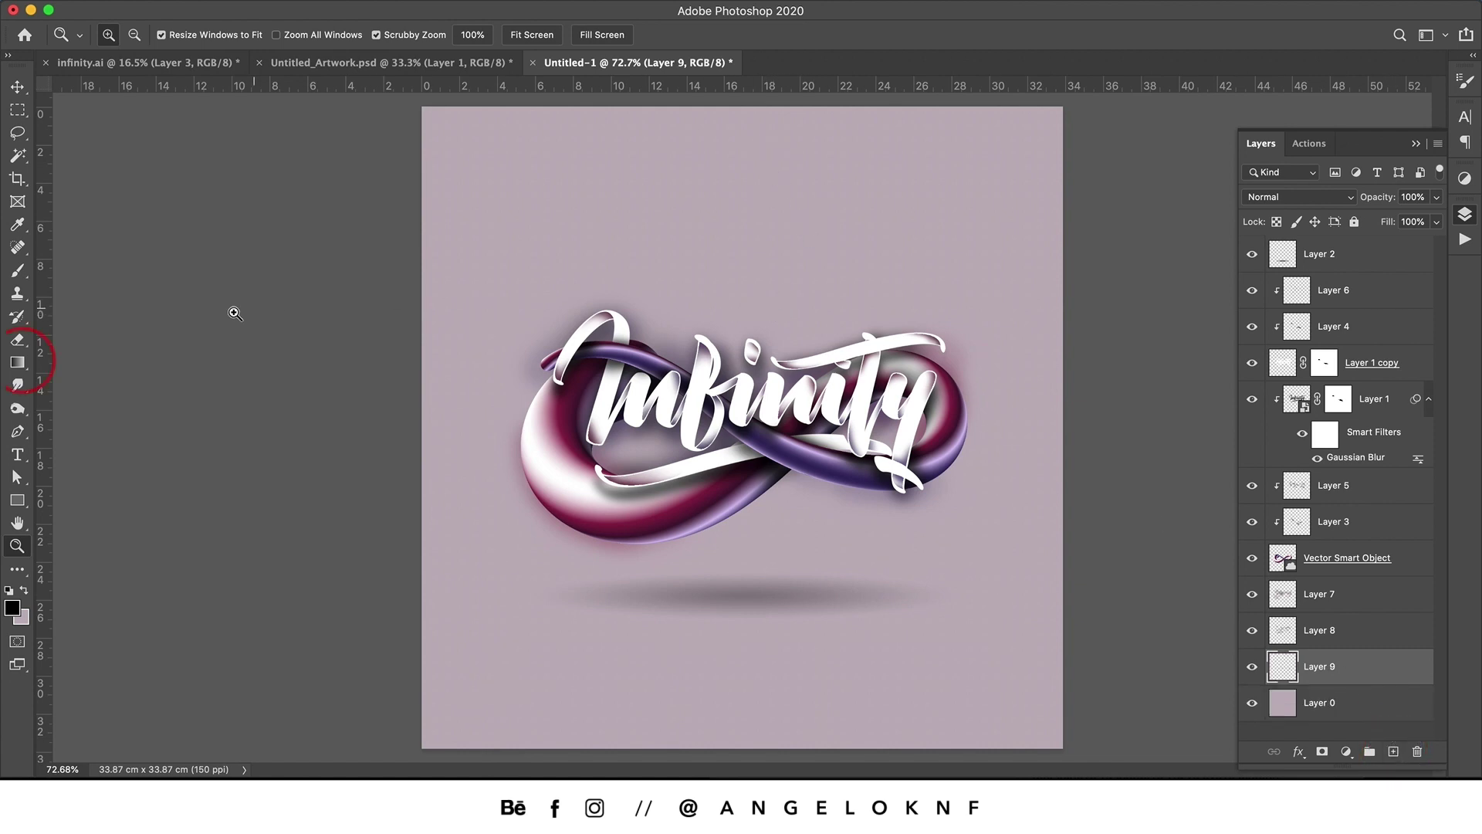
pyautogui.click(28, 366)
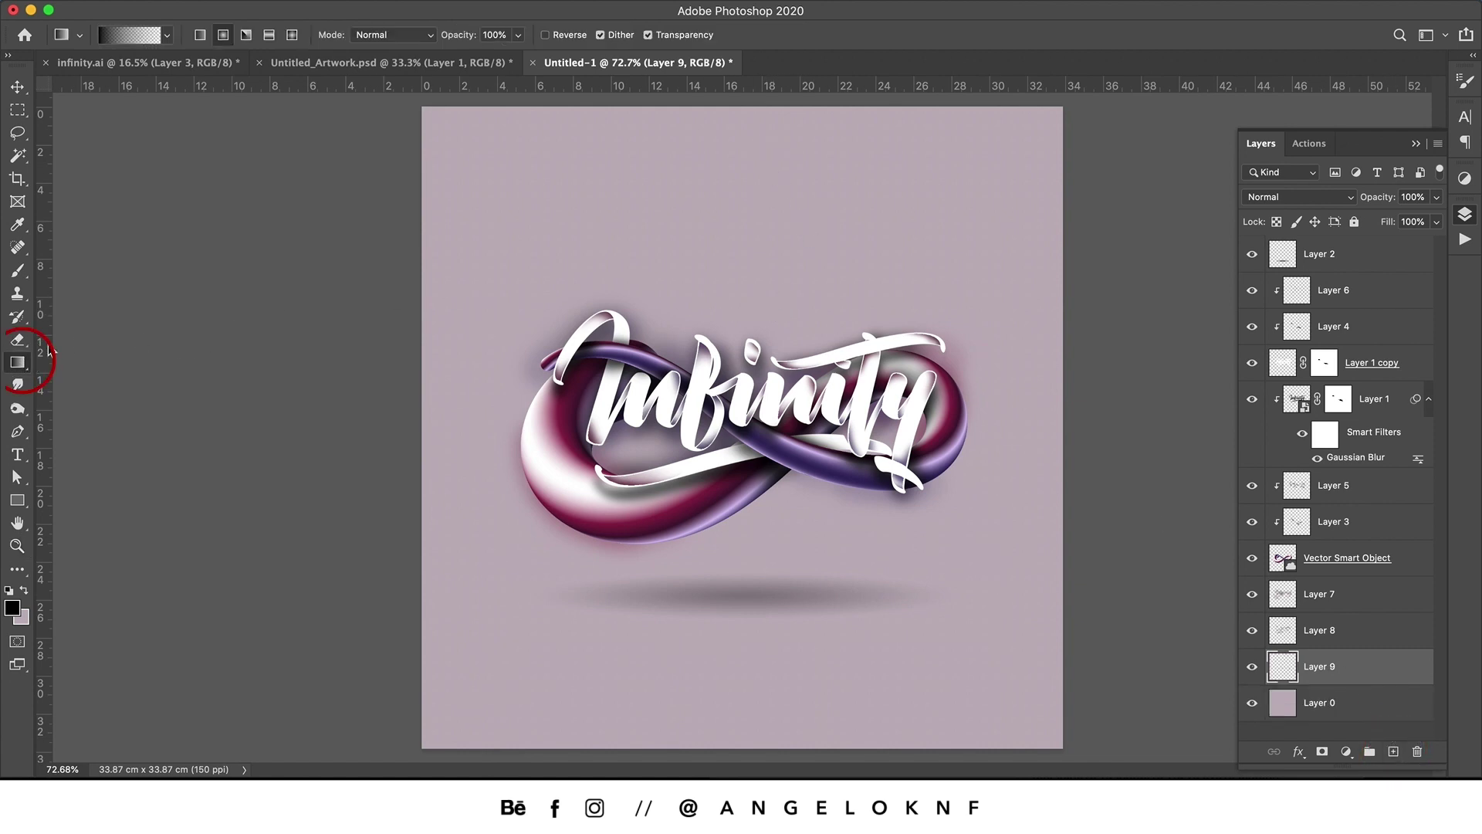
pyautogui.click(269, 37)
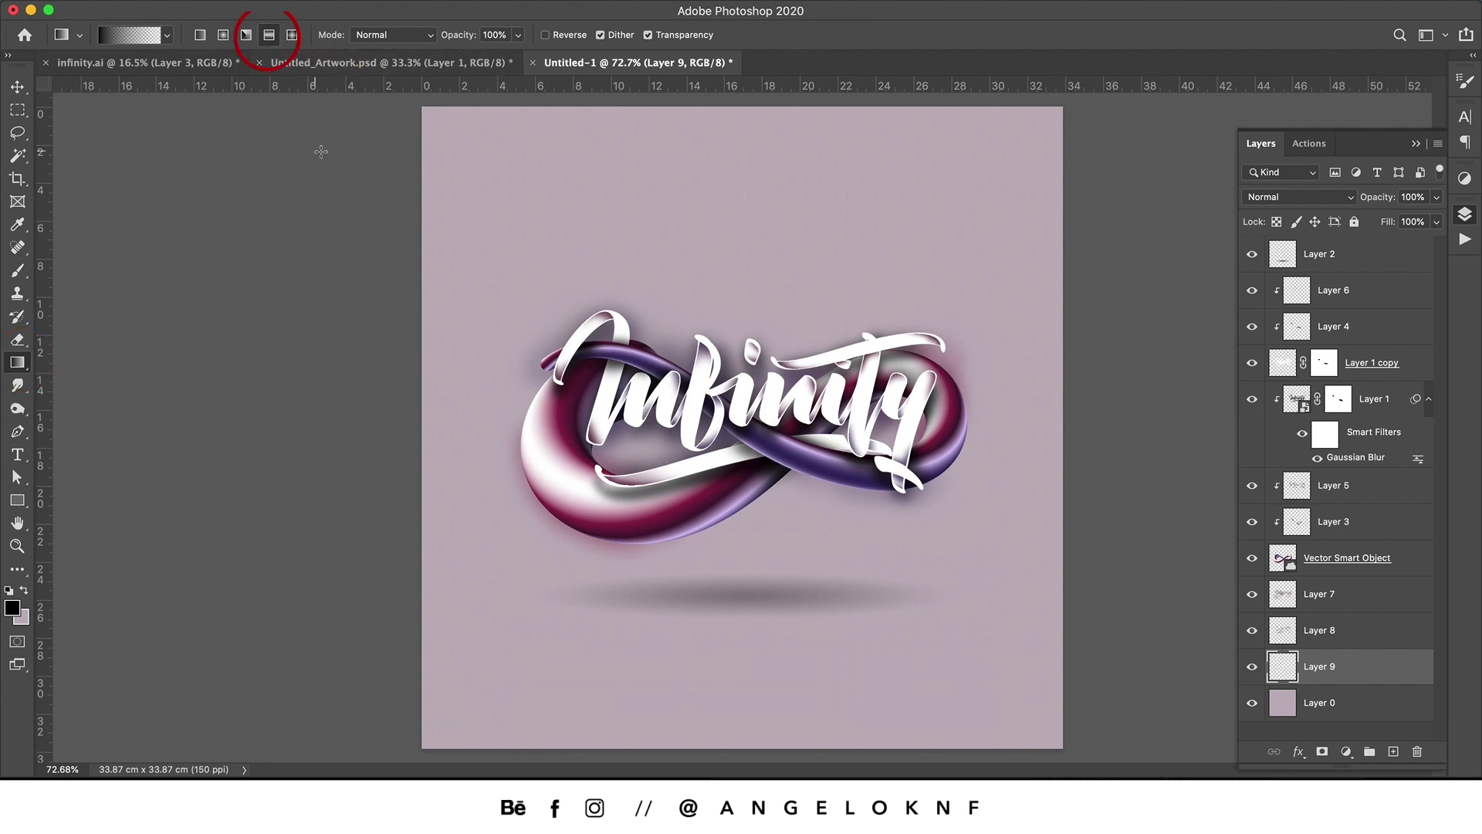
# Set the foreground colour to ffffff and draw a horizontal reflected gradient outward from the canvas centre above the lettering.
pyautogui.click(12, 608)
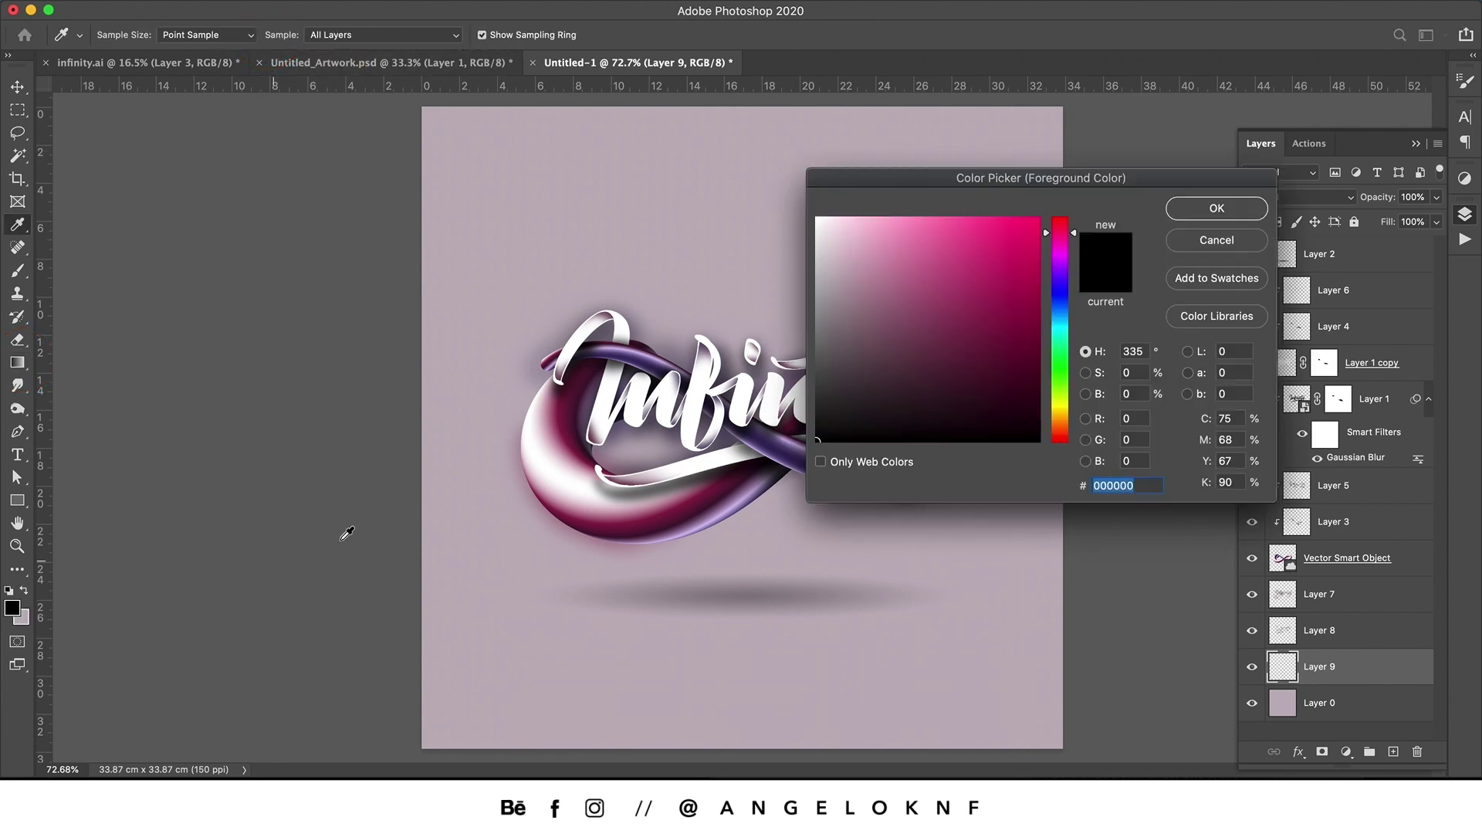
pyautogui.write('ffffff')
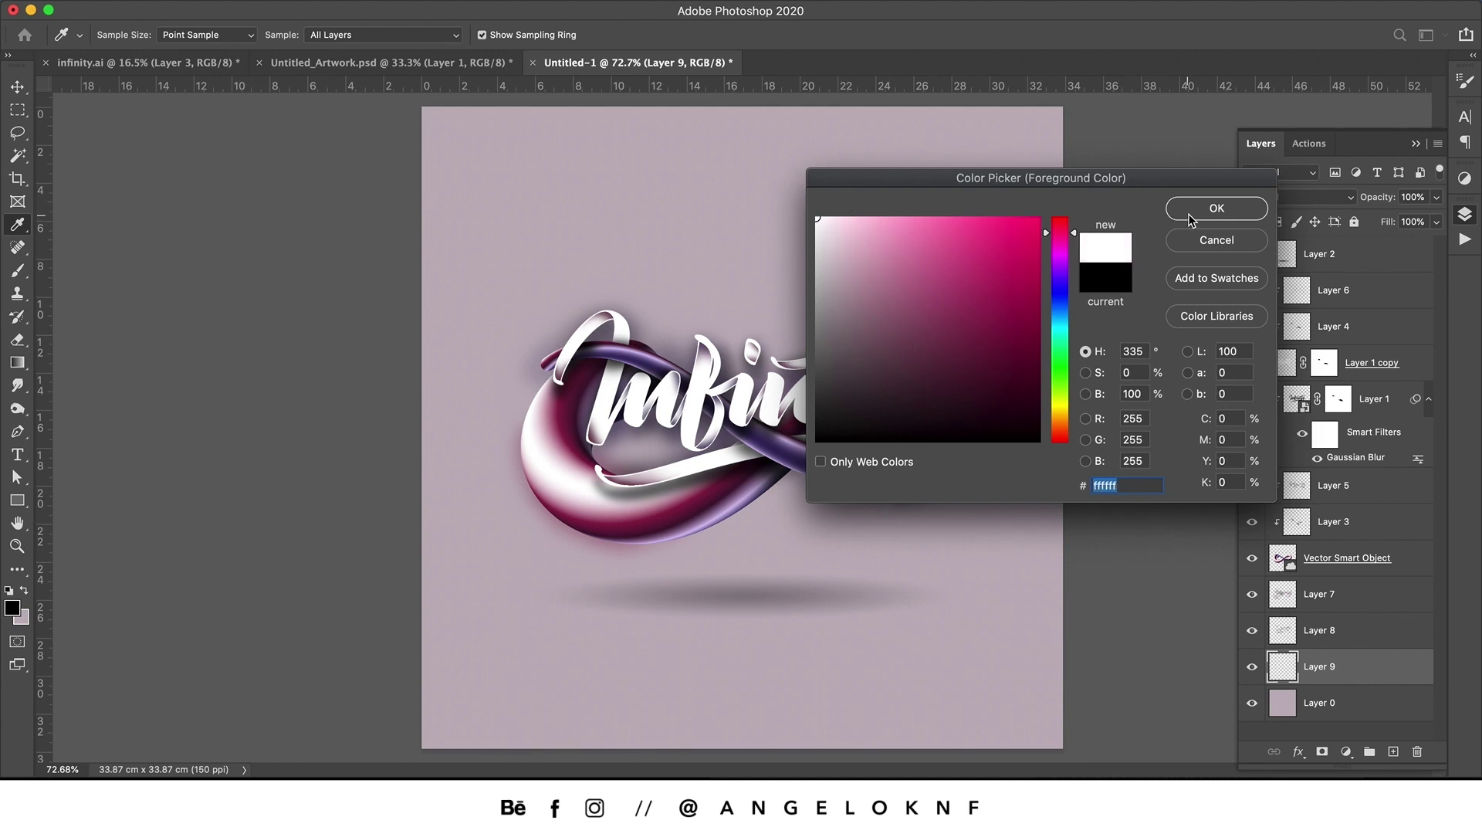
pyautogui.click(1190, 215)
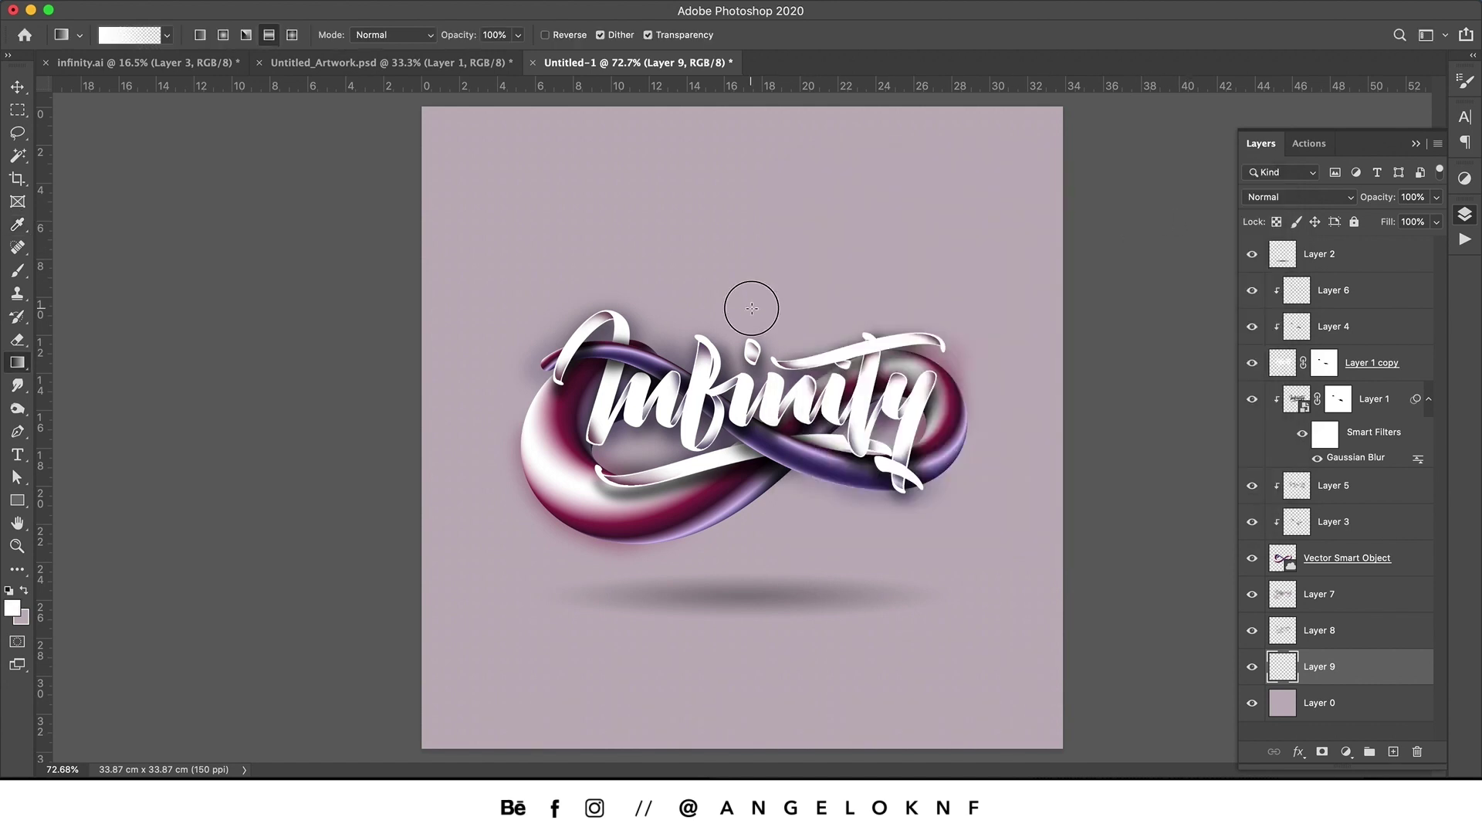
pyautogui.moveTo(751, 308); pyautogui.dragTo(947, 322)
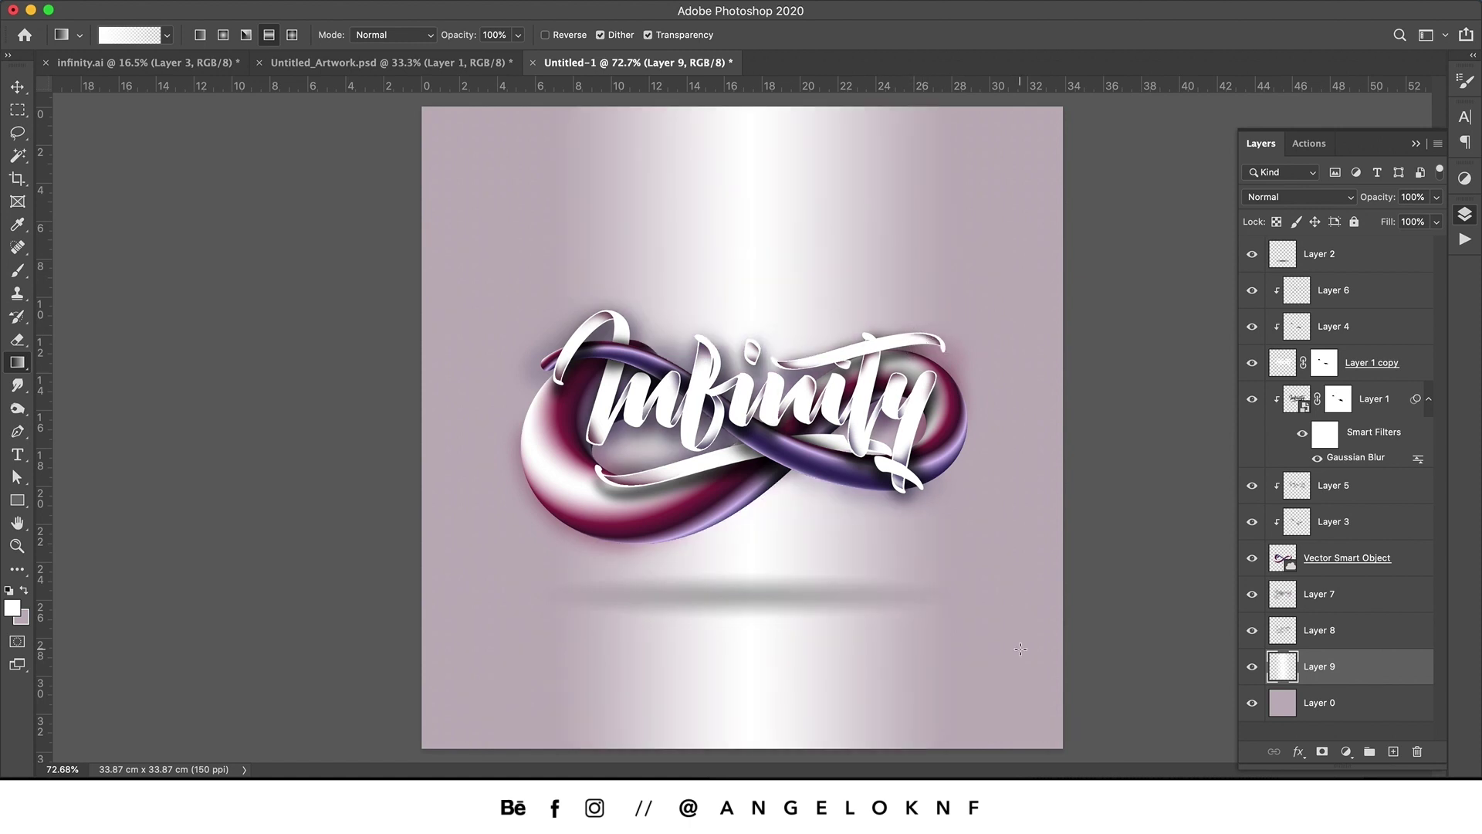
# Distort the reflected gradient on Layer 9 into a spotlight cone, narrow at the canvas top and flaring beyond both bottom corners.
pyautogui.hotkey('ctrl', 't')
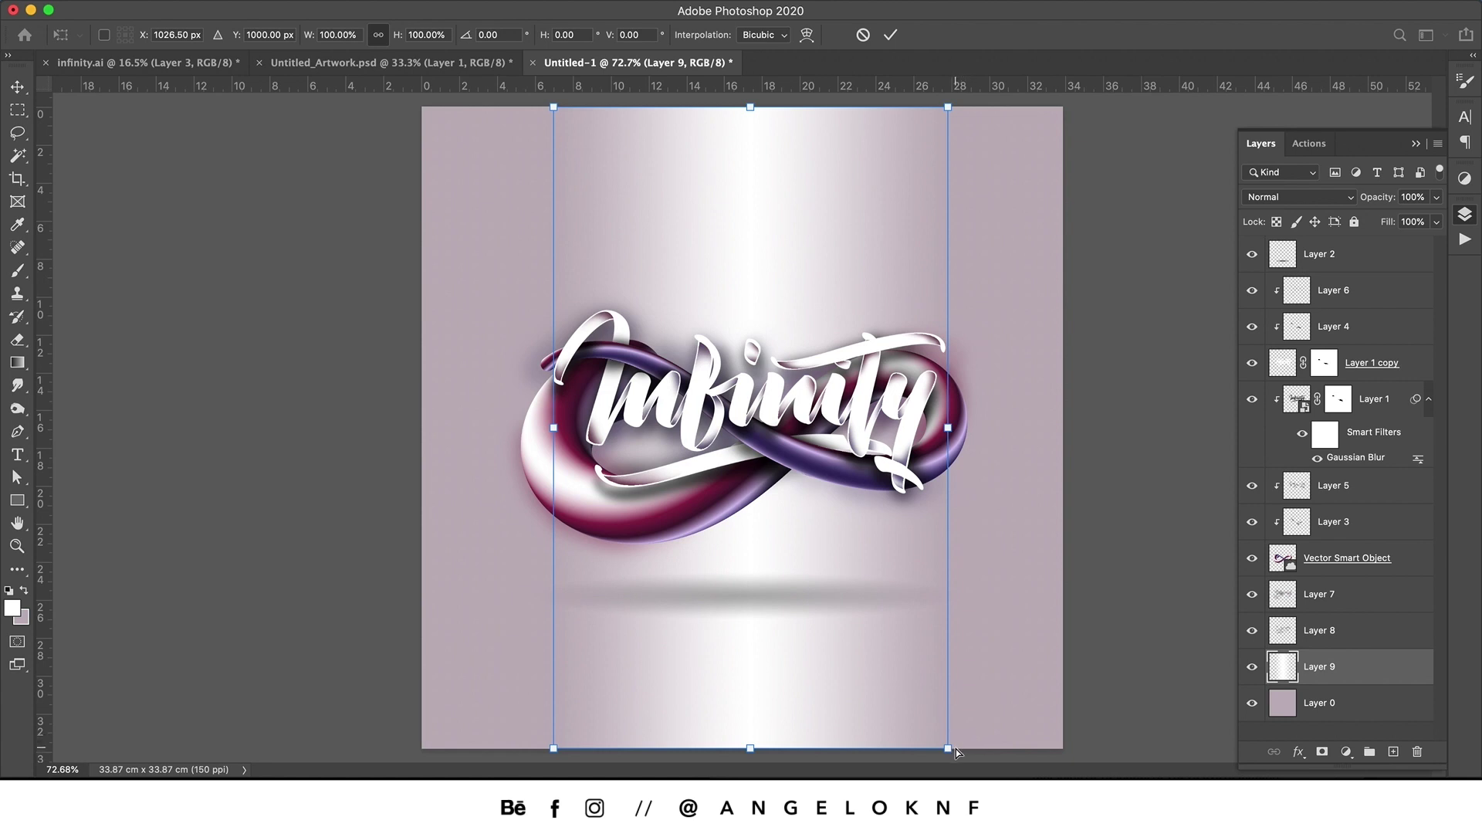
pyautogui.moveTo(949, 748); pyautogui.dragTo(1062, 748)
pyautogui.moveTo(553, 748); pyautogui.dragTo(423, 748)
pyautogui.moveTo(948, 106); pyautogui.dragTo(892, 106)
pyautogui.moveTo(553, 107); pyautogui.dragTo(606, 106)
pyautogui.moveTo(1062, 748); pyautogui.dragTo(1184, 748)
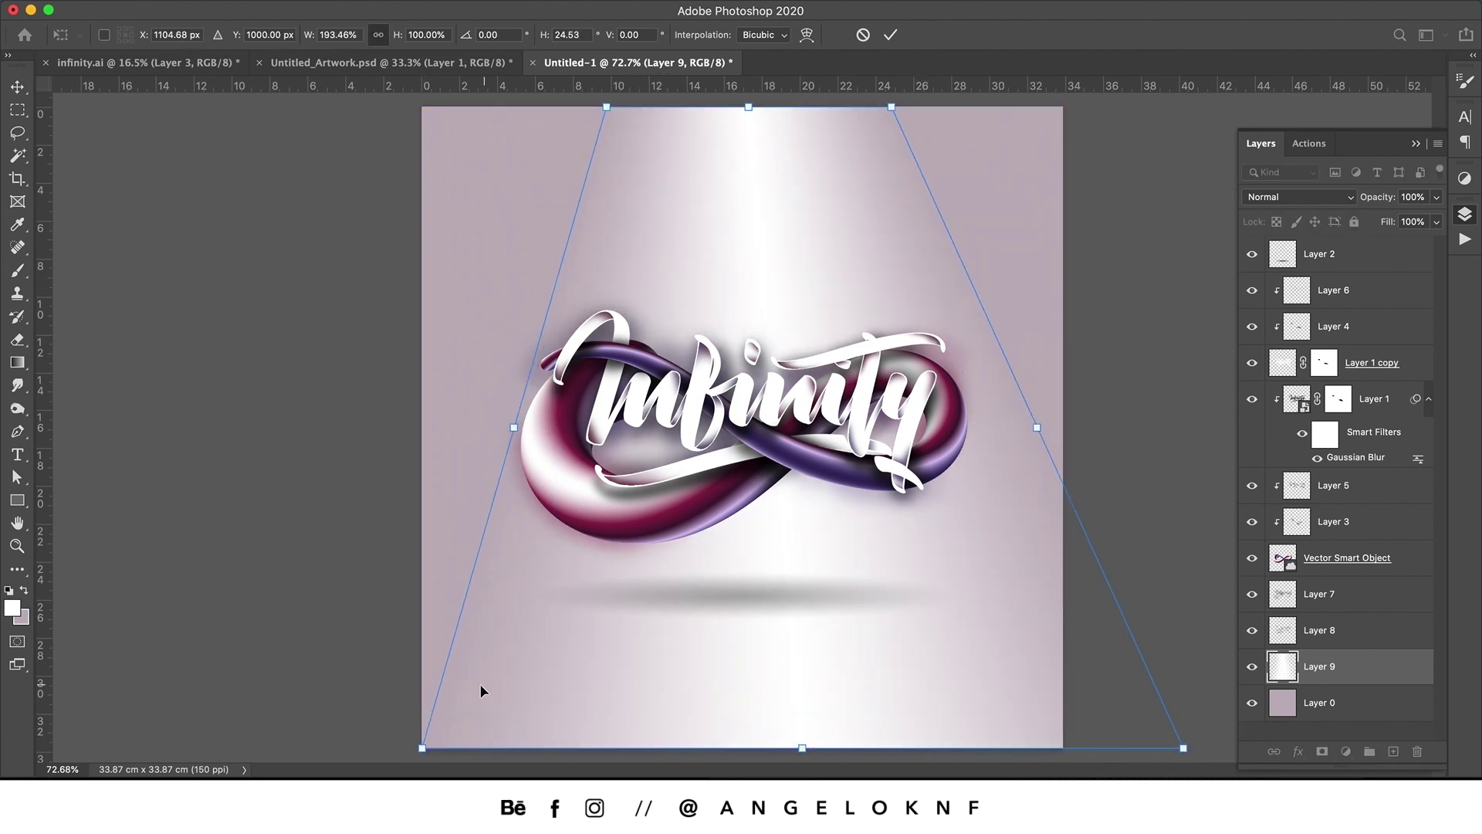
pyautogui.moveTo(422, 748); pyautogui.dragTo(259, 720)
pyautogui.press('Return')
# Widen the floor shadow on Layer 2, move it slightly lower beneath the lettering, and set its opacity to 20%.
pyautogui.press('v')
pyautogui.scroll(-1, 782, 596)
pyautogui.click(762, 581)
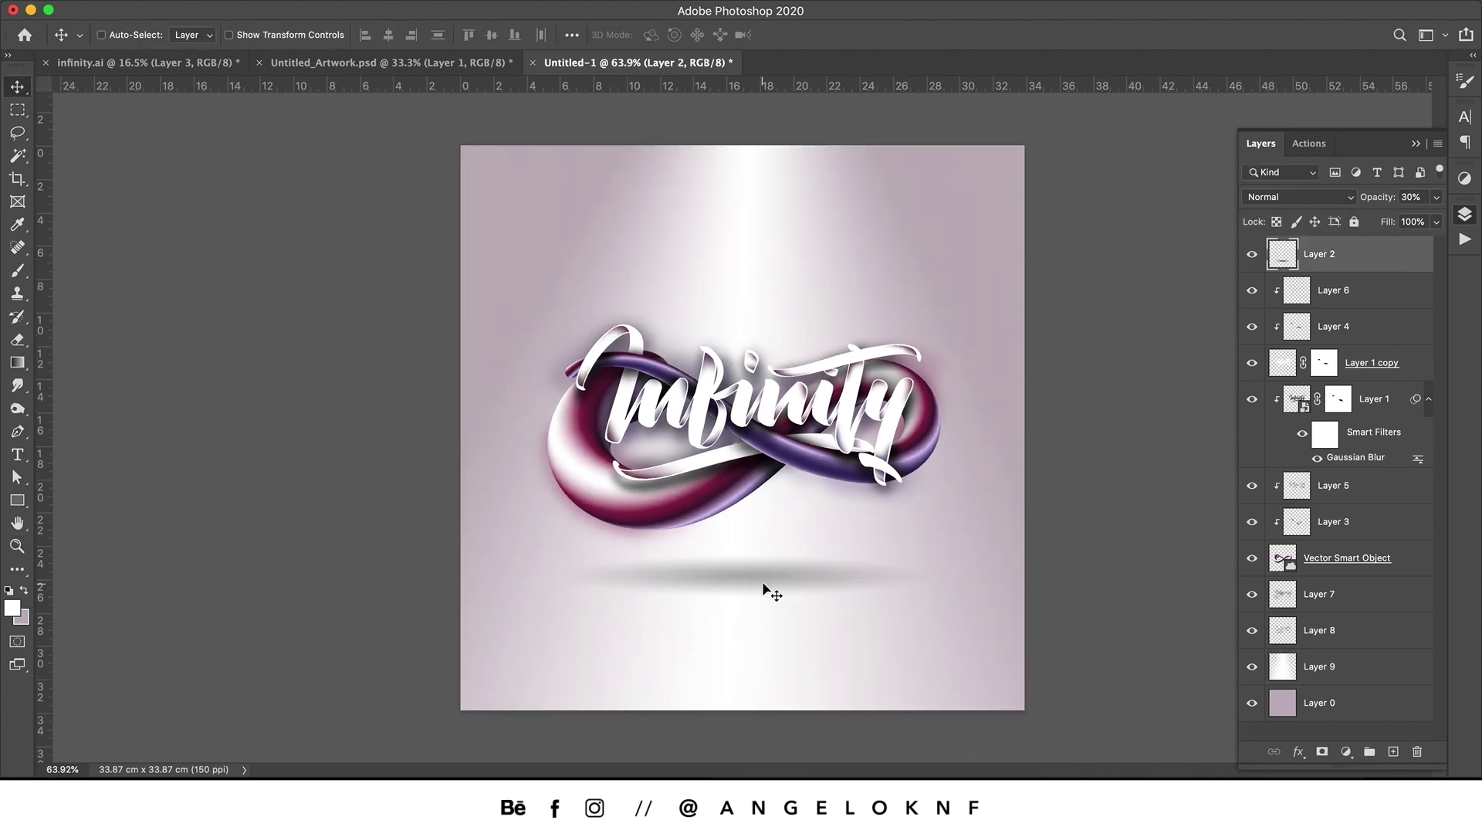
pyautogui.press('super+t')
pyautogui.moveTo(941, 596); pyautogui.dragTo(1020, 604)
pyautogui.moveTo(827, 582); pyautogui.dragTo(827, 593)
pyautogui.press('Return')
pyautogui.moveTo(1435, 197); pyautogui.dragTo(1370, 222)
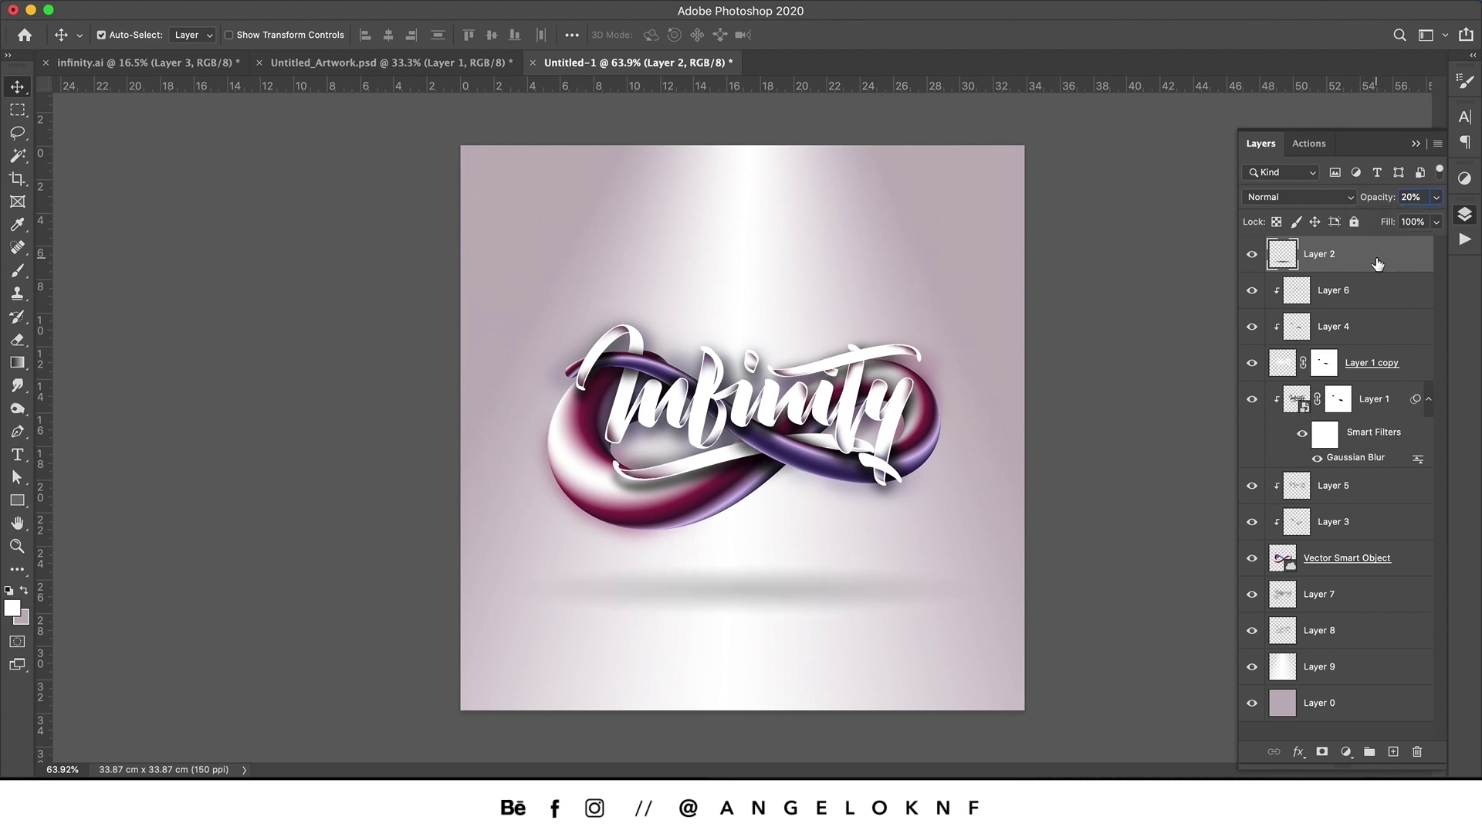
# Add a Curves adjustment above Layer 2 with a gentle S-curve, darkening the shadows and raising input 183 to output 189.
pyautogui.click(1464, 179)
pyautogui.click(1355, 212)
pyautogui.moveTo(253, 505); pyautogui.dragTo(253, 498)
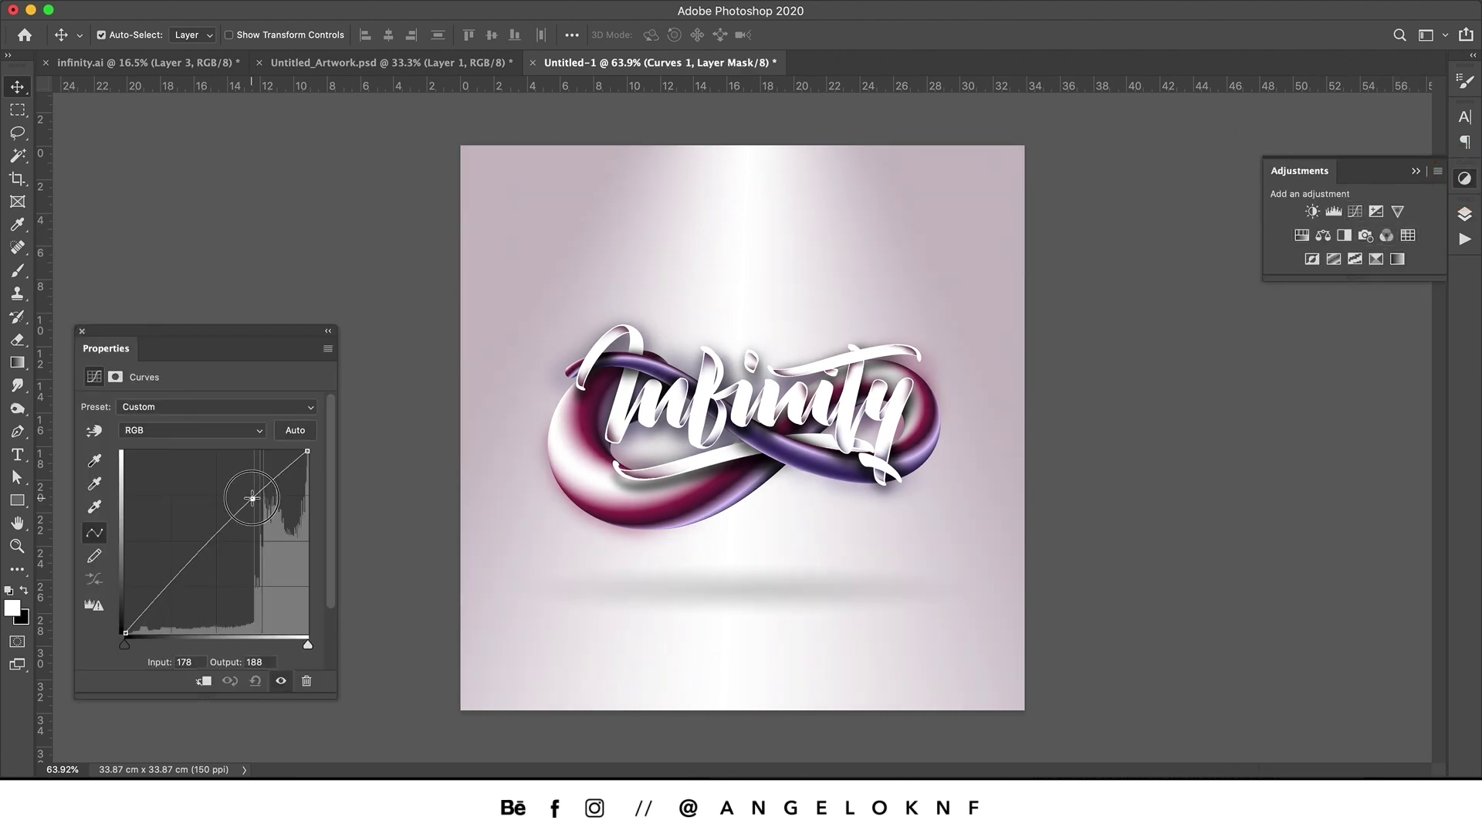
pyautogui.moveTo(171, 586); pyautogui.dragTo(168, 598)
pyautogui.click(256, 498)
pyautogui.click(1464, 214)
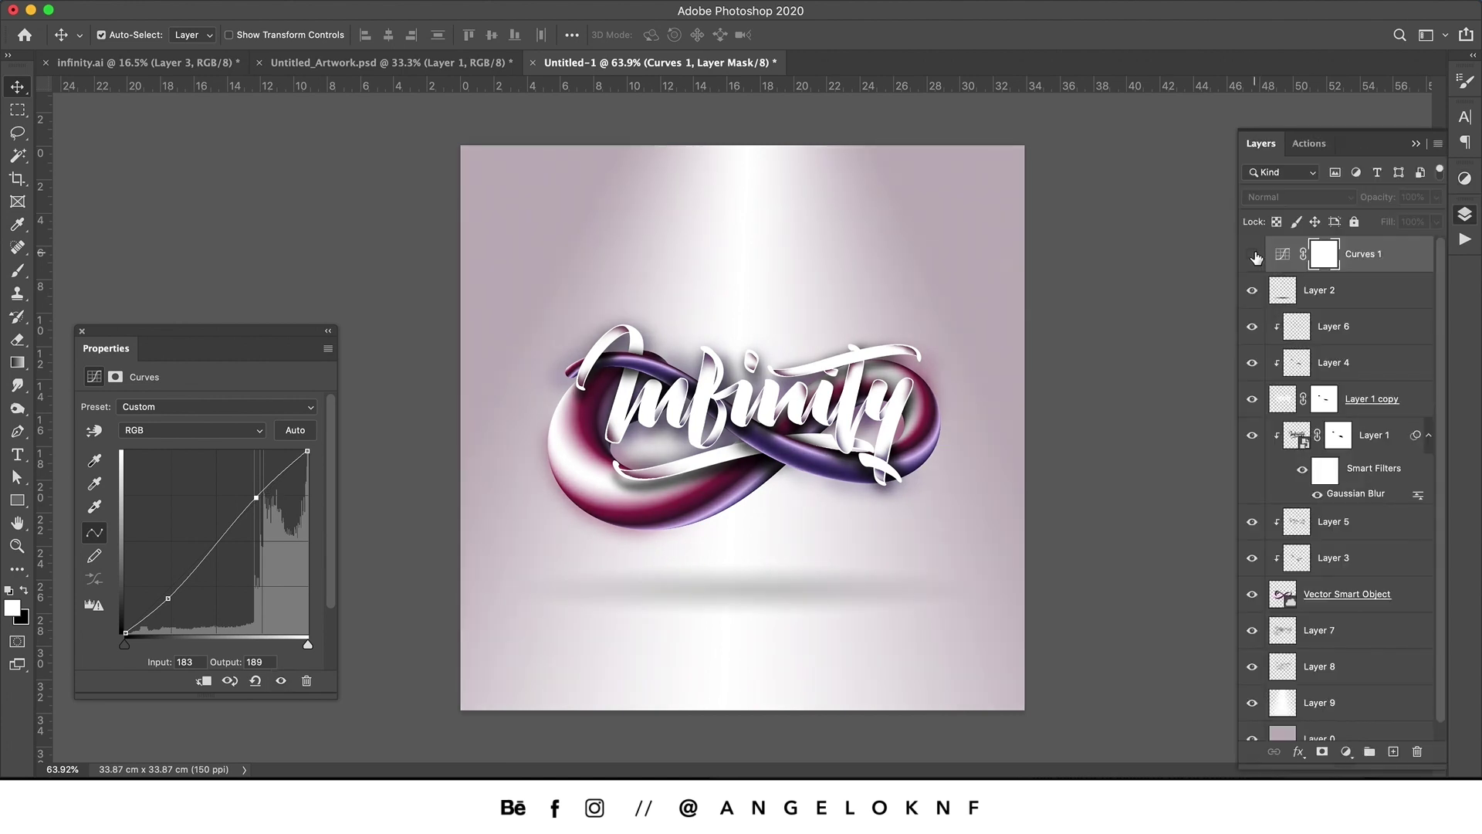
# Add a Hue/Saturation adjustment above the Curves layer and set its master hue to -149.
pyautogui.scroll(-1, 1360, 729)
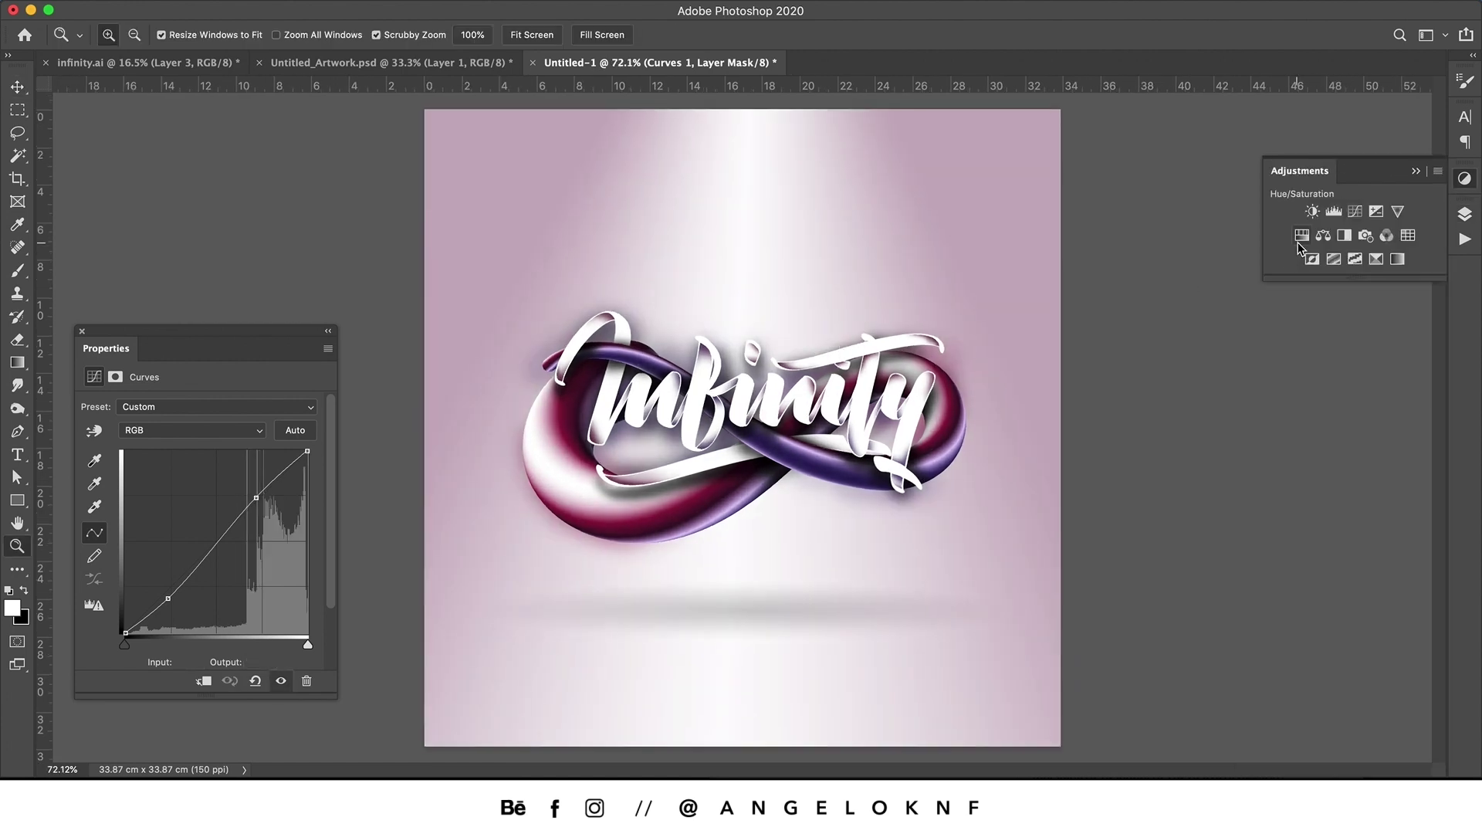
pyautogui.click(1301, 235)
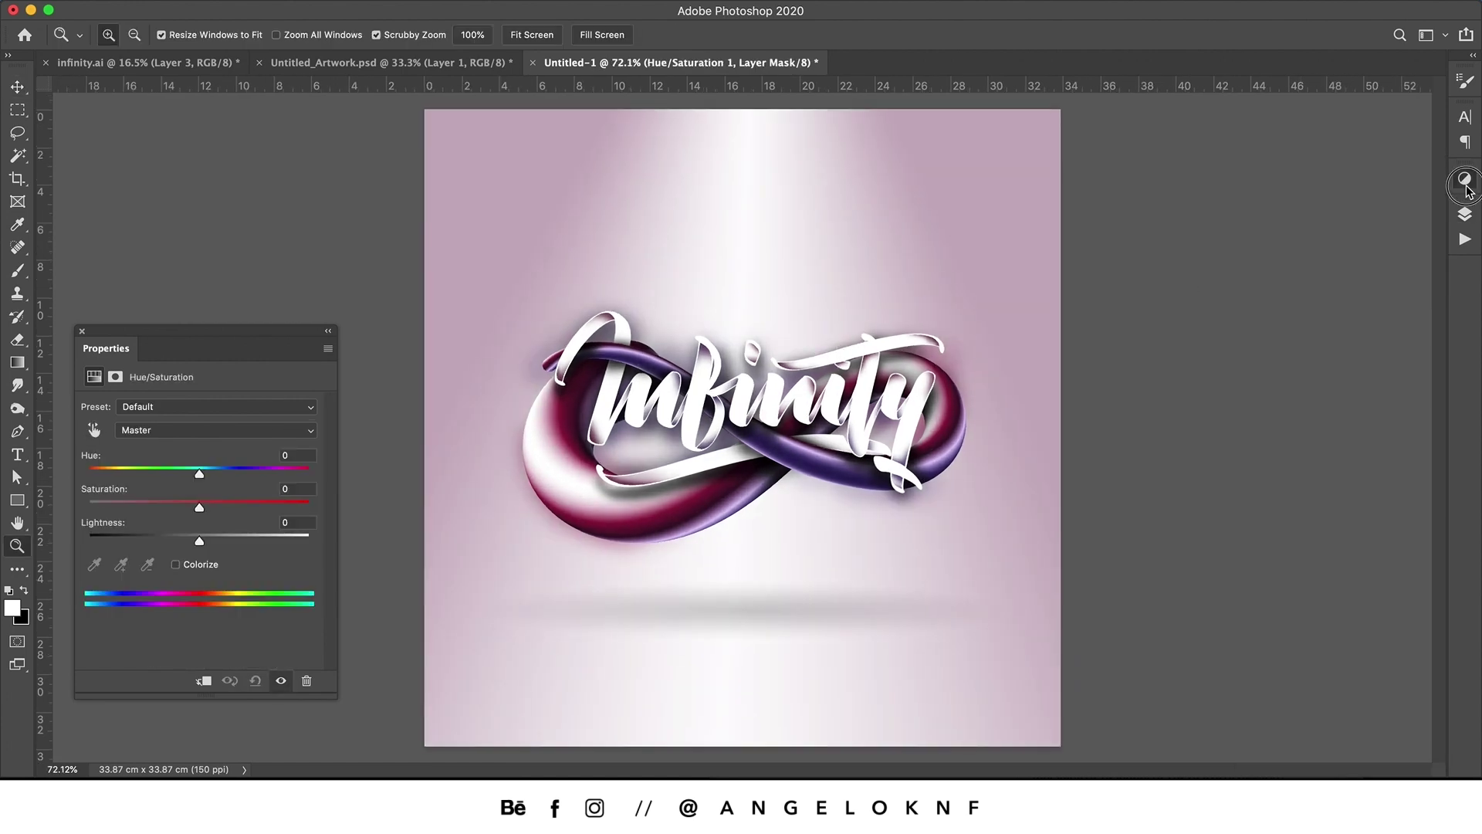
pyautogui.click(1464, 215)
pyautogui.moveTo(198, 472); pyautogui.dragTo(346, 529)
pyautogui.moveTo(89, 474)
pyautogui.mouseDown()
pyautogui.moveTo(195, 486)
pyautogui.moveTo(102, 474)
pyautogui.mouseUp()
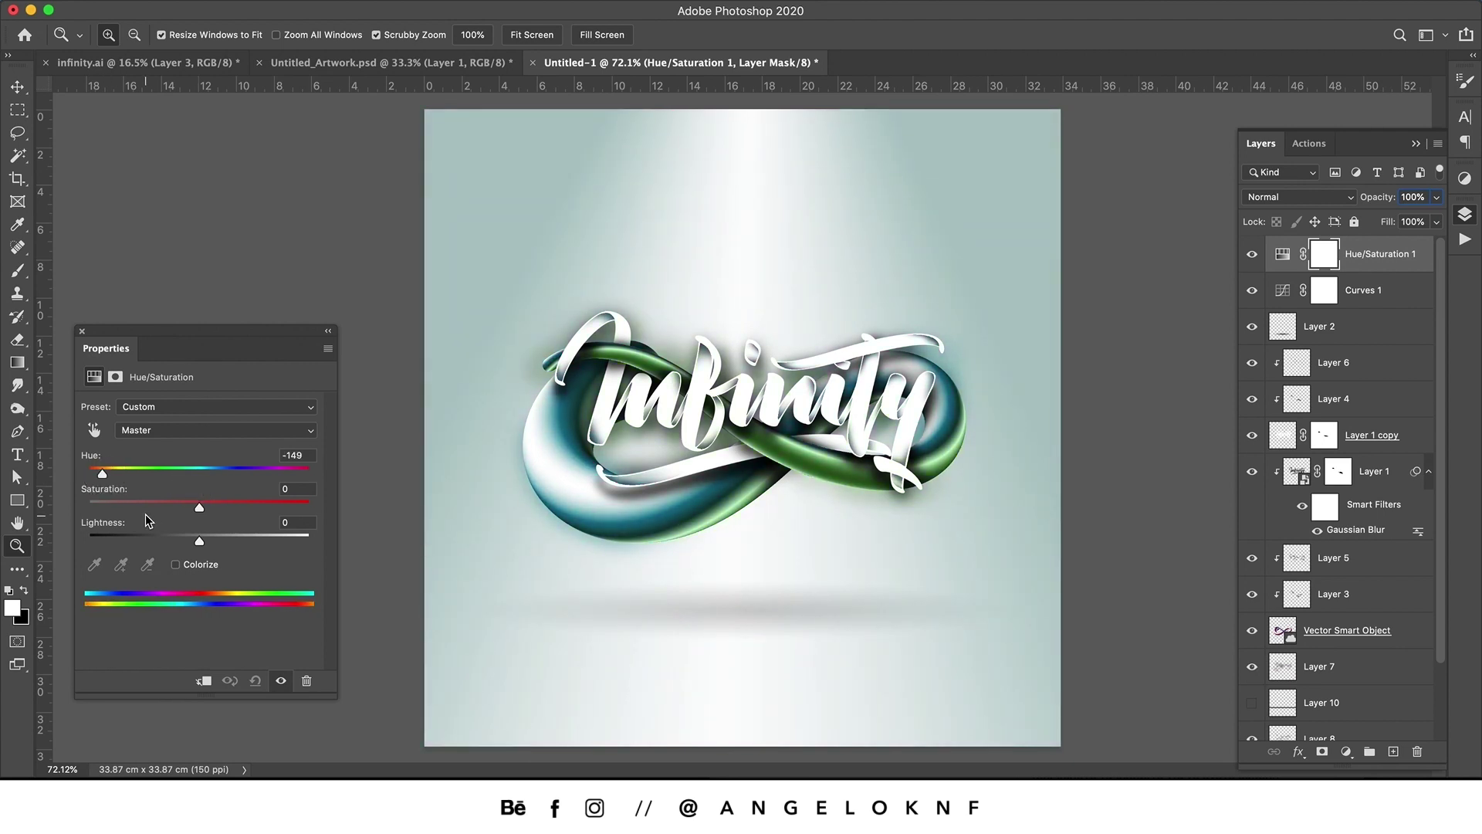